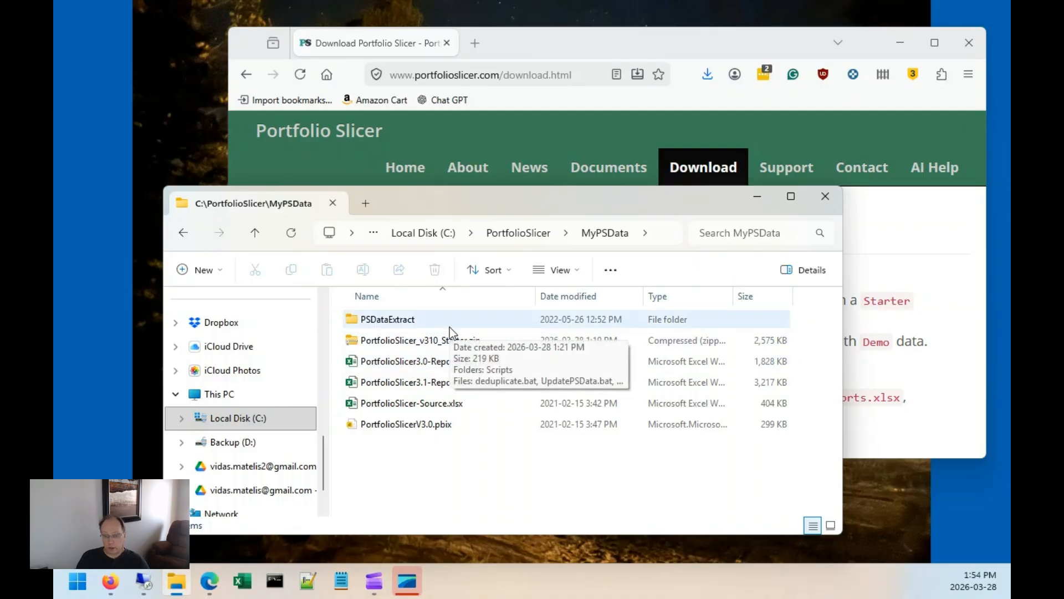
Open psConfig.txt from the Scripts subfolder of the PSDataExtract folder.
click(447, 326)
double_click(445, 323)
double_click(446, 320)
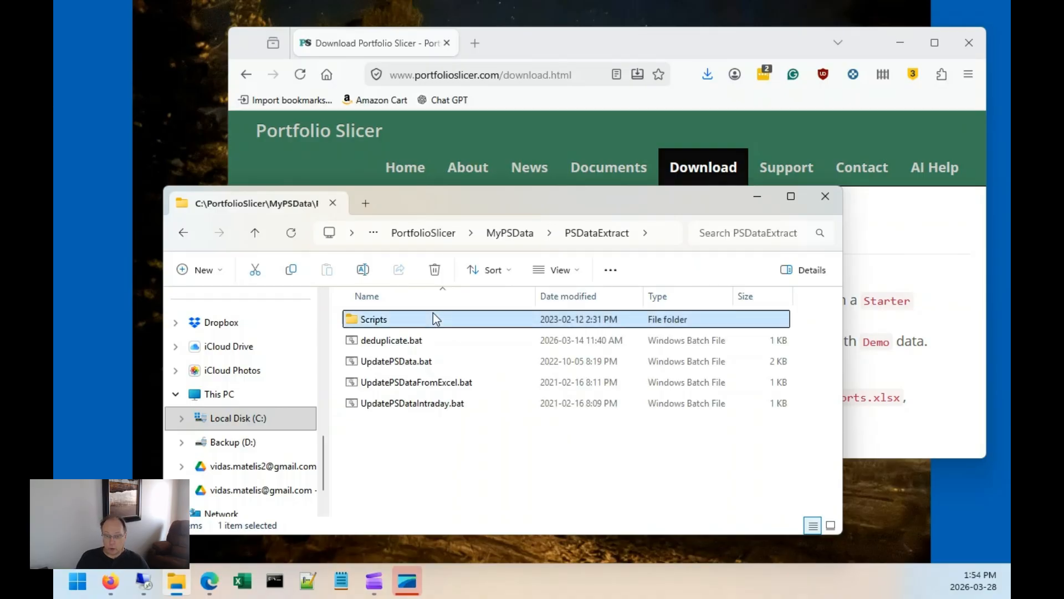
scroll(532, 365, down, 5)
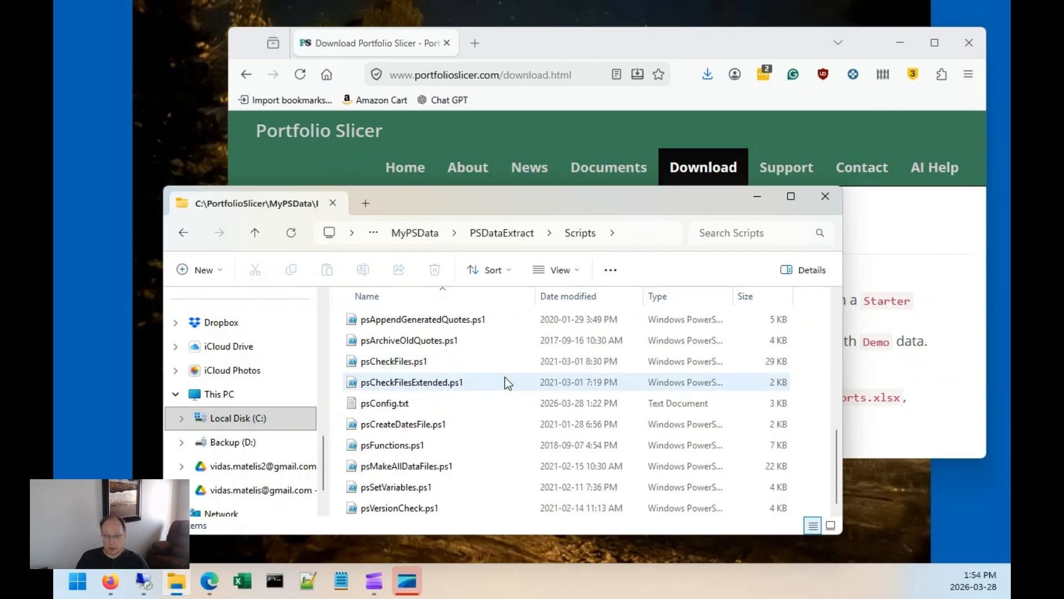
click(389, 406)
double_click(390, 405)
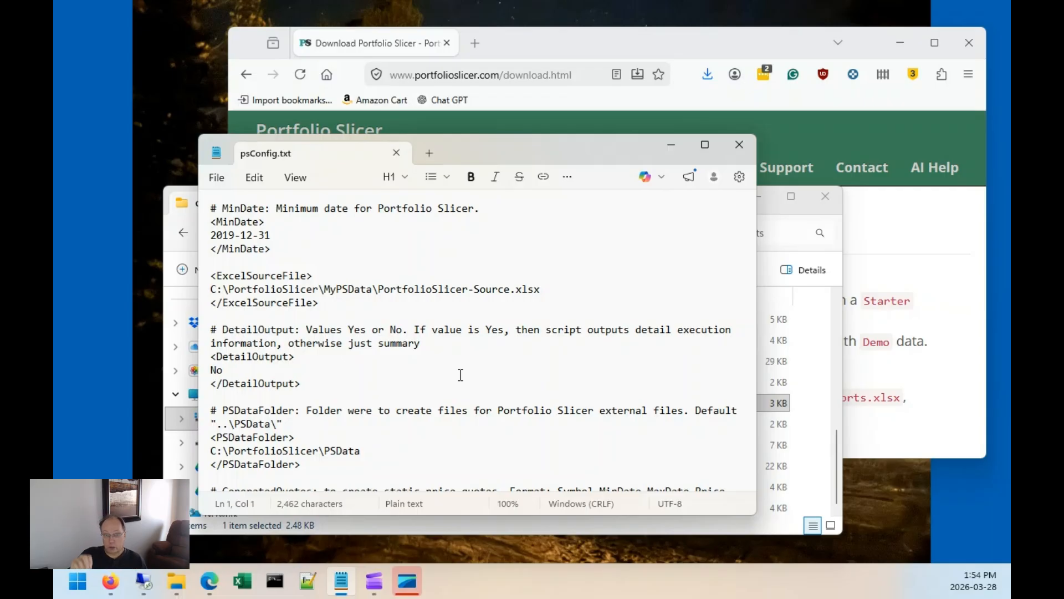
Change the MinDate year so the minimum date becomes 2022-12-31.
click(268, 235)
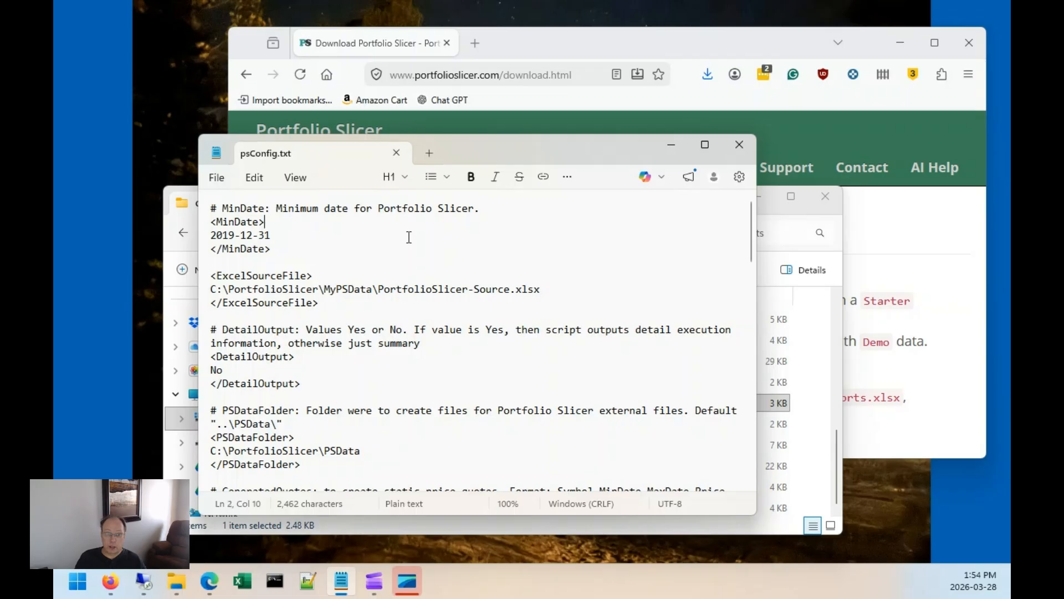
key(Right)
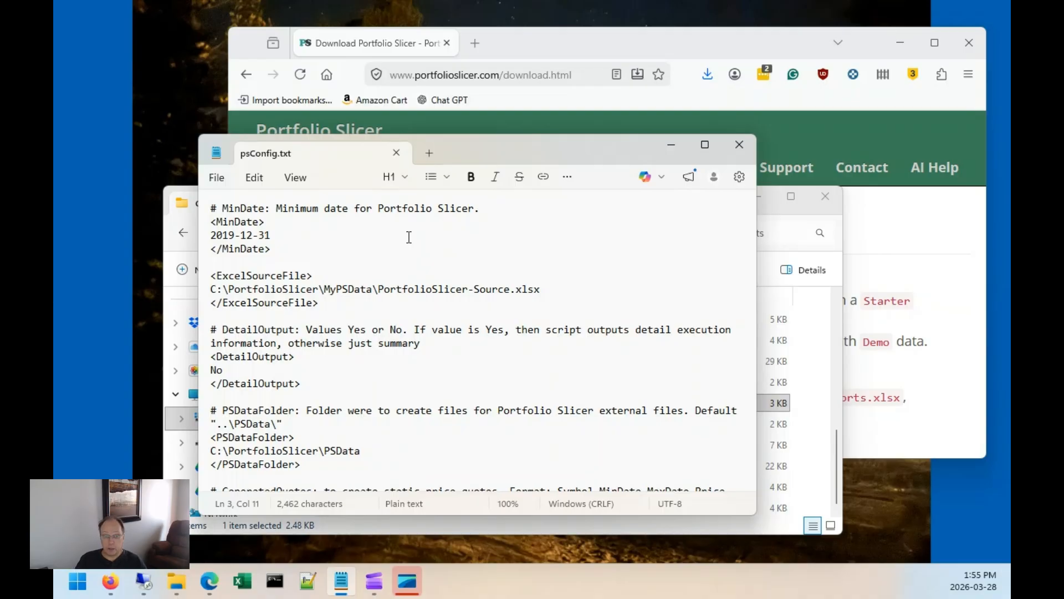
drag(235, 236, 198, 233)
text(2022)
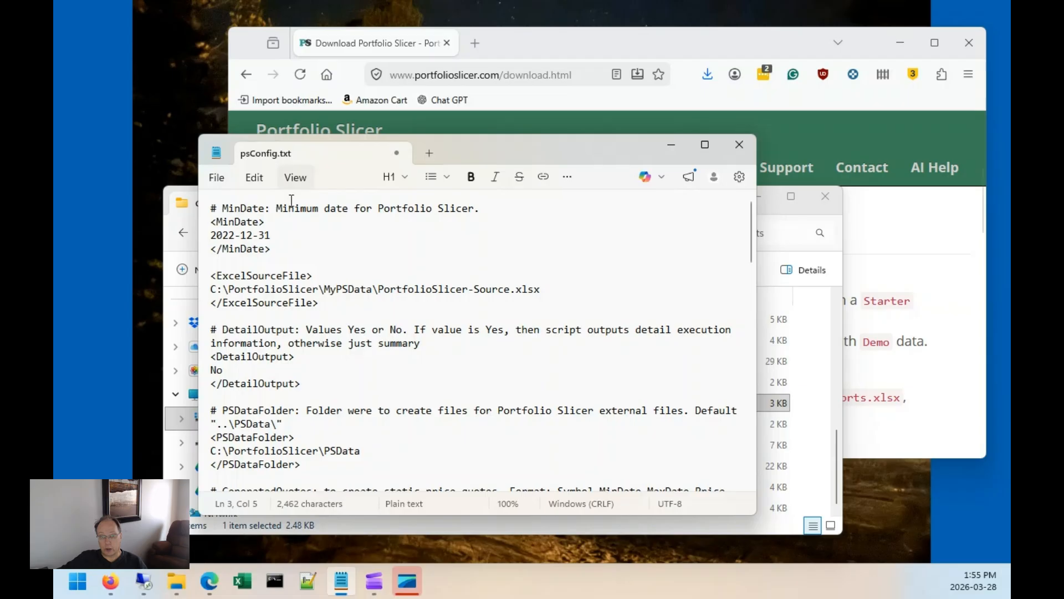
Review the MinDate, ExcelSourceFile and the other config settings further down the file.
drag(275, 235, 199, 235)
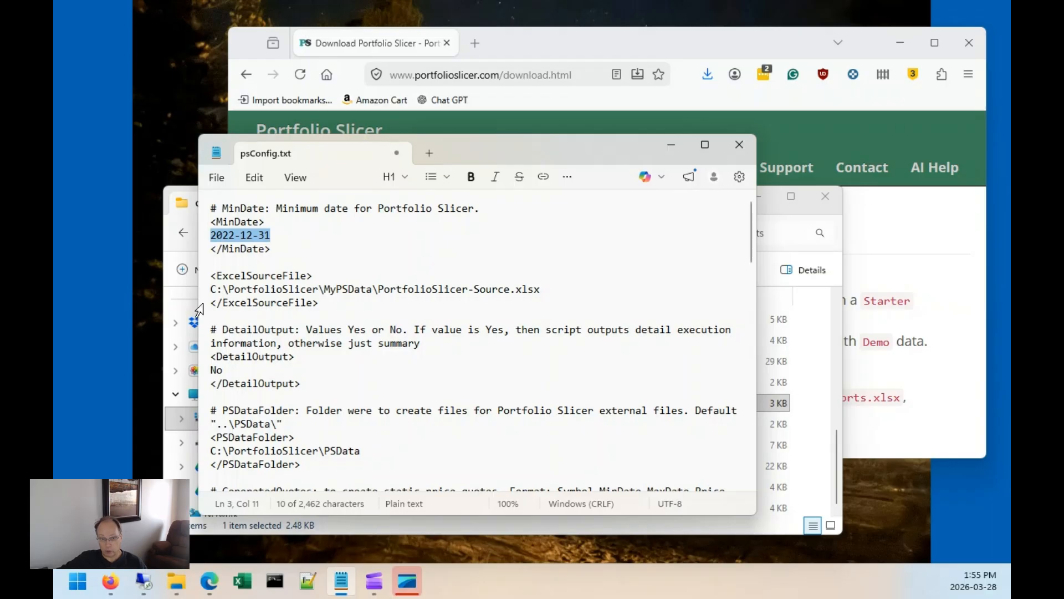
drag(217, 289, 540, 289)
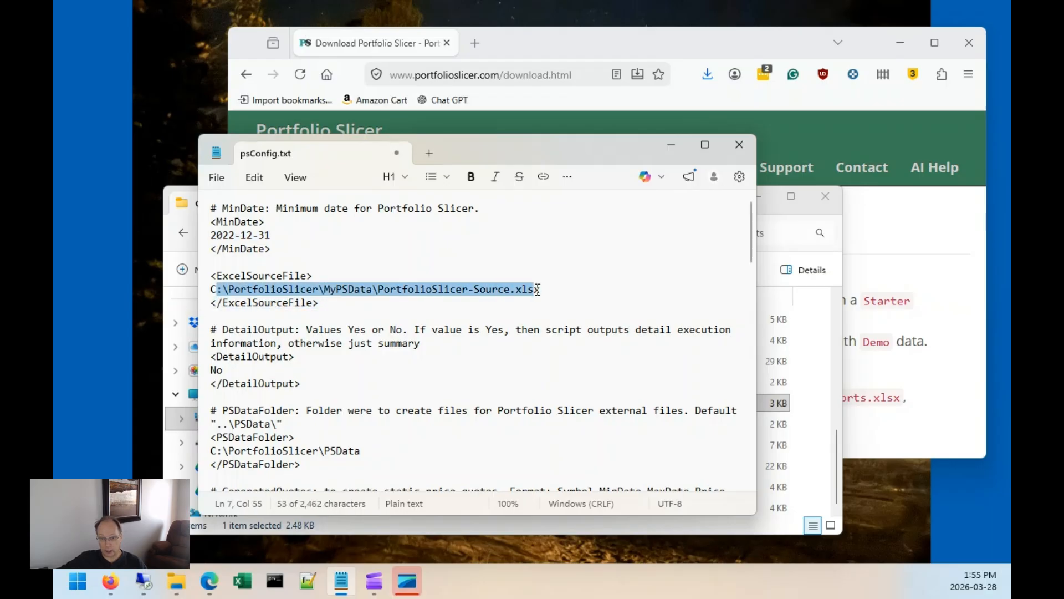
scroll(468, 315, down, 3)
scroll(323, 391, down, 3)
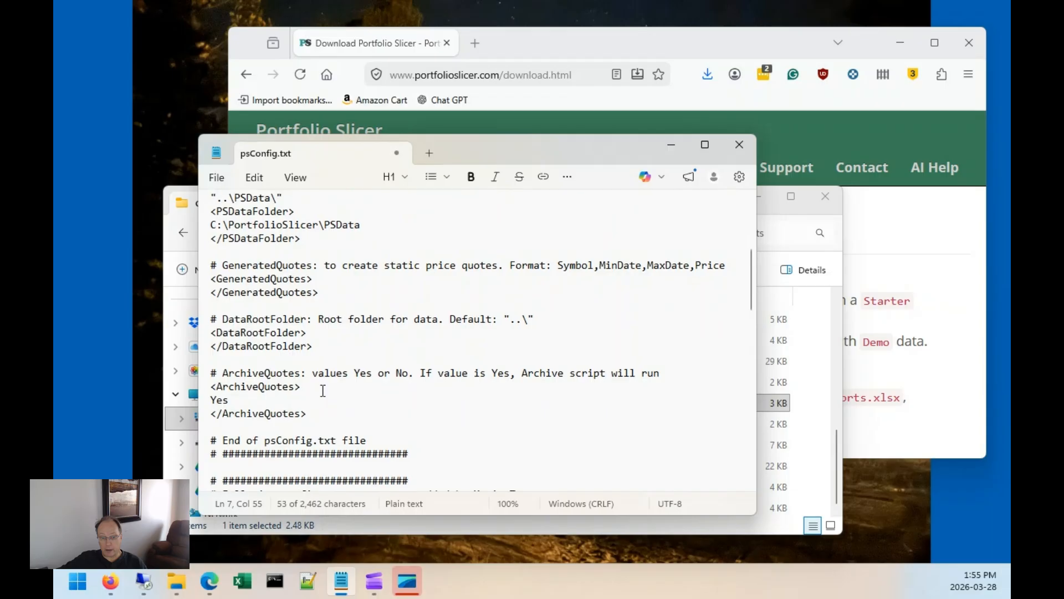
scroll(300, 396, down, 4)
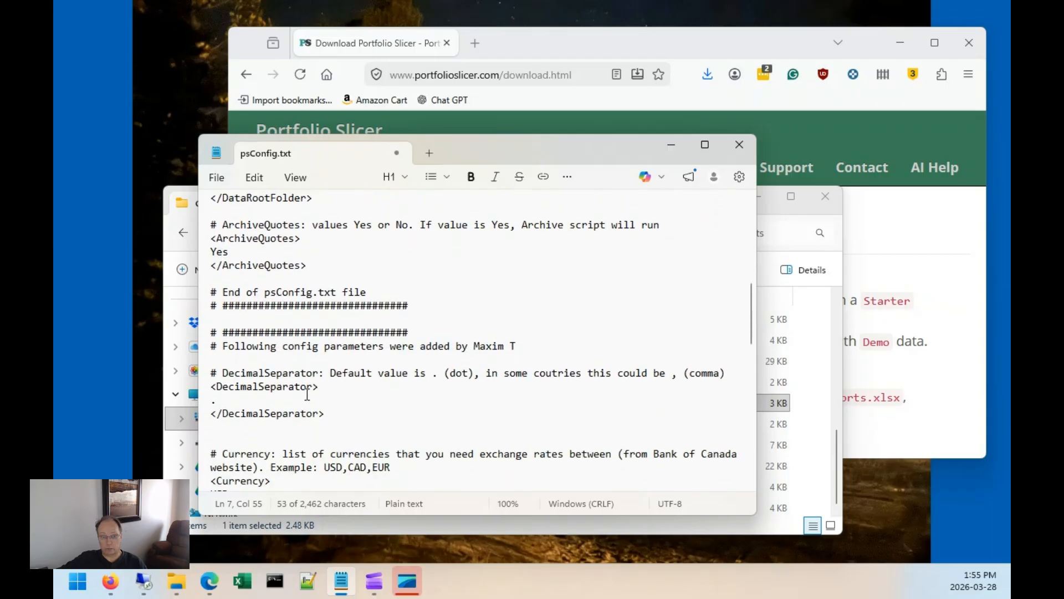
scroll(307, 395, up, 6)
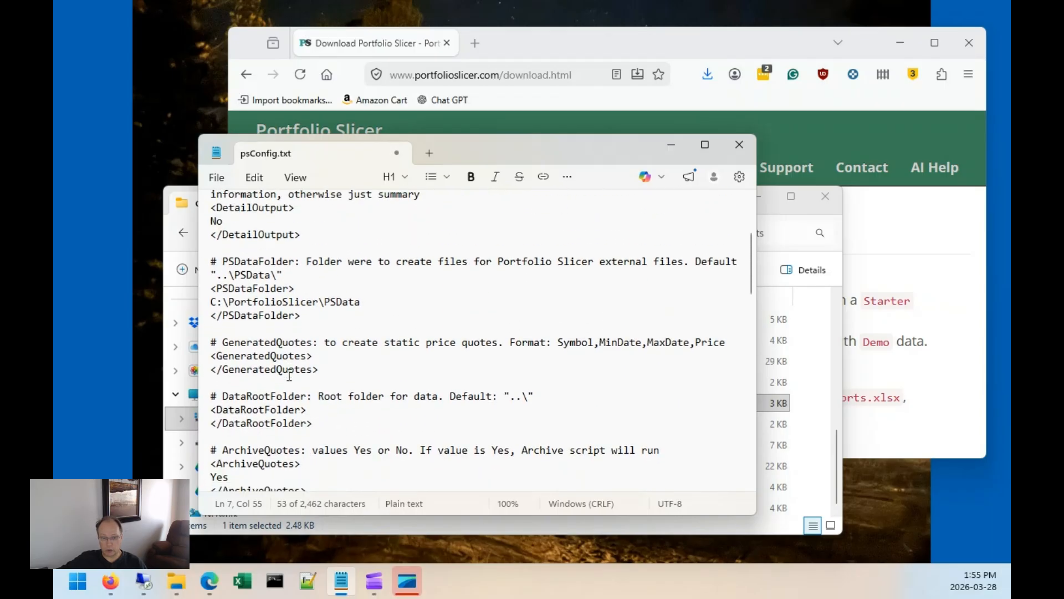
scroll(289, 375, down, 1)
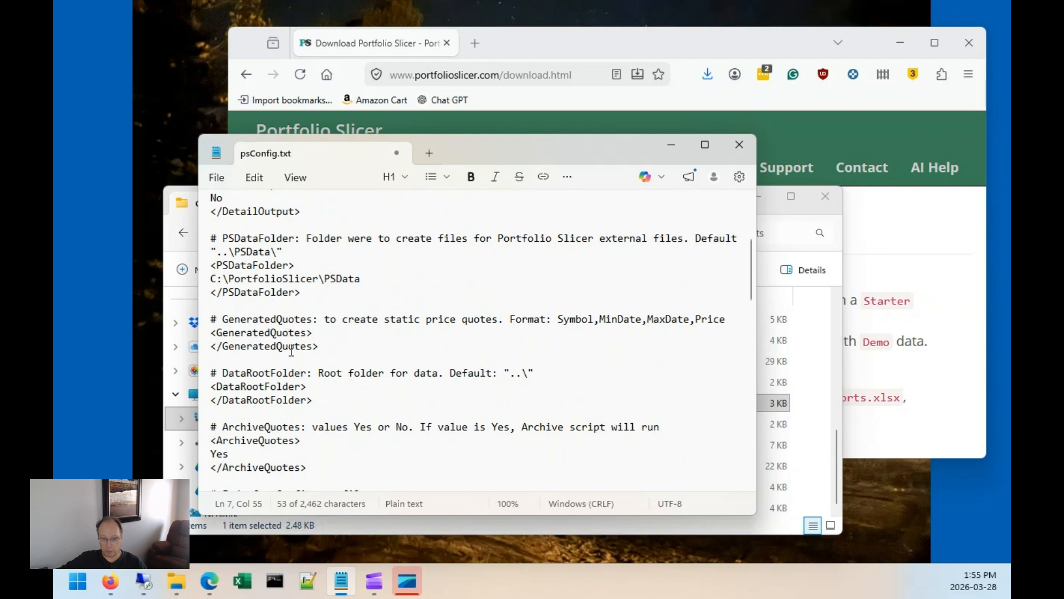
scroll(292, 352, down, 6)
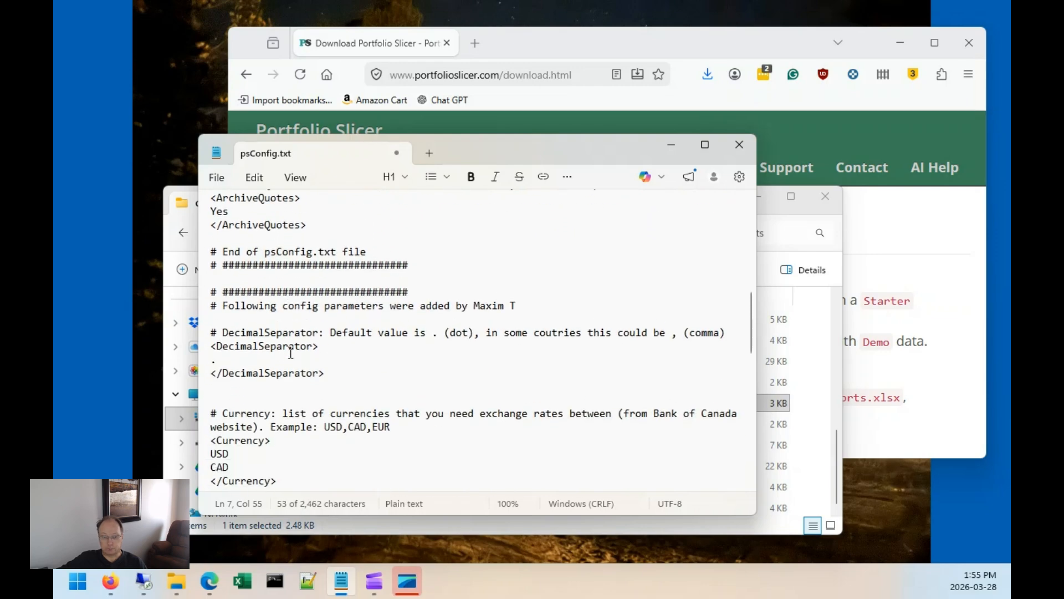
scroll(290, 353, down, 2)
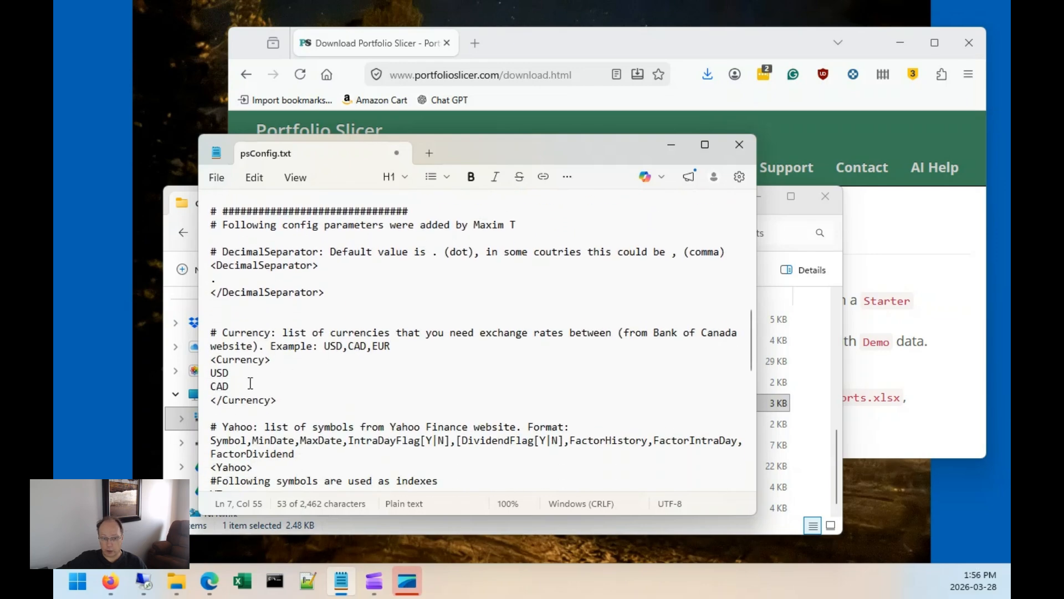
Examine the Currency list and the Yahoo symbol list entries in the config file.
drag(229, 373, 210, 386)
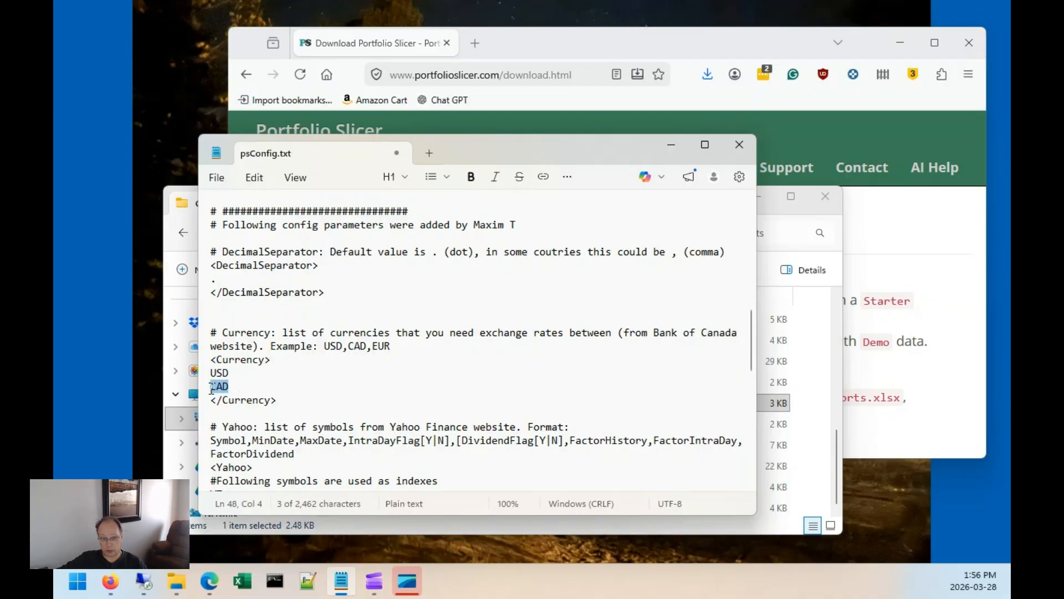
scroll(288, 359, down, 2)
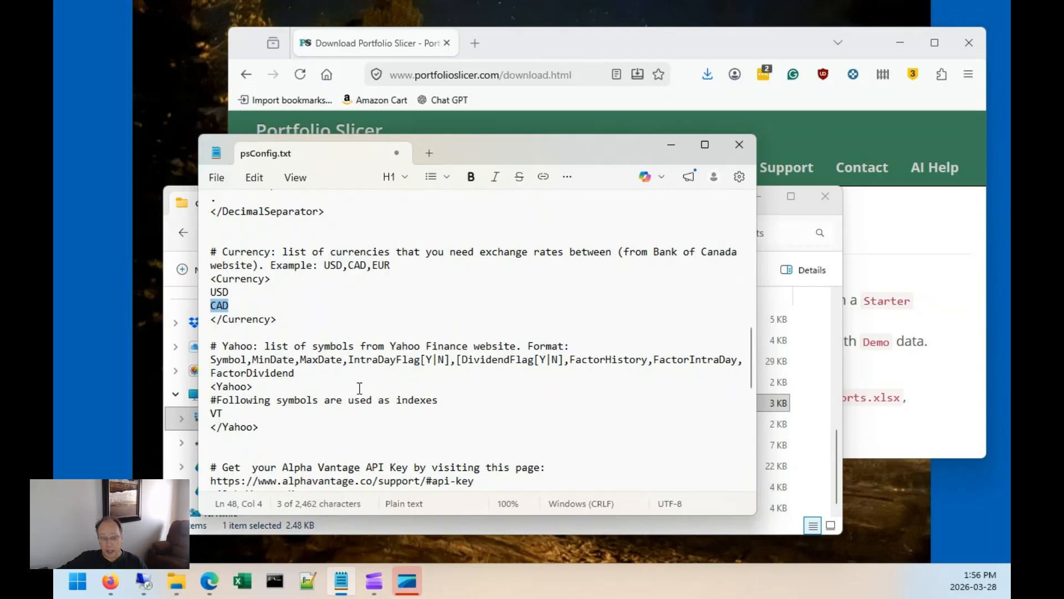
click(223, 348)
drag(225, 349, 229, 349)
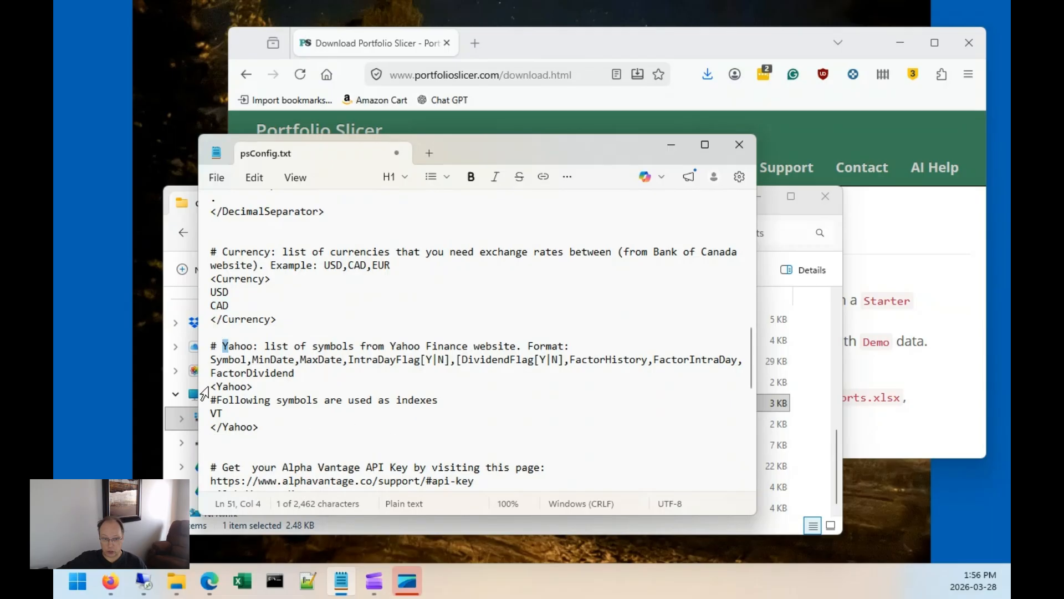
drag(214, 389, 264, 390)
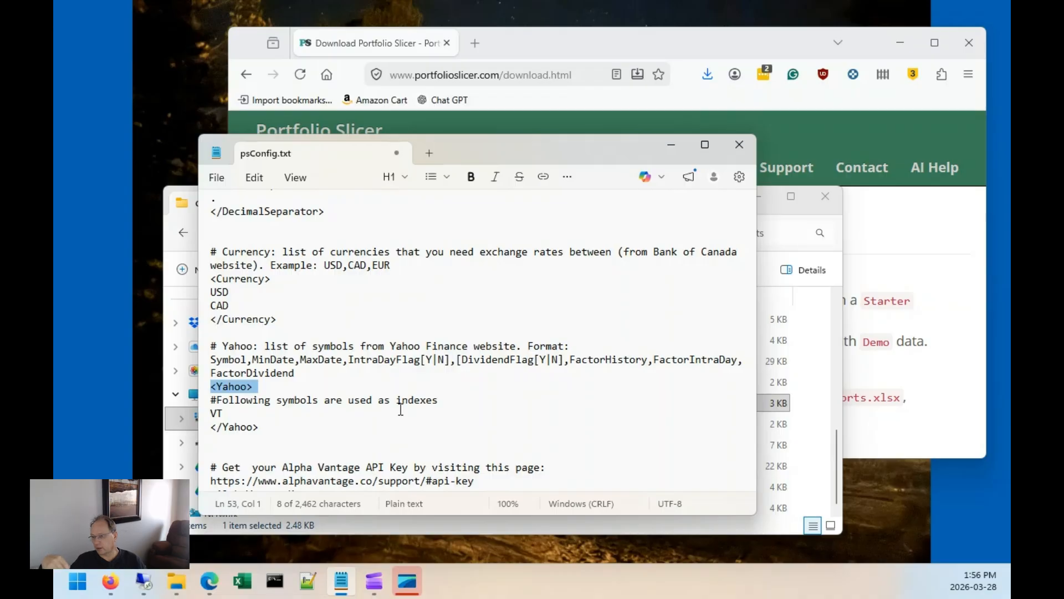
click(323, 403)
drag(236, 413, 202, 415)
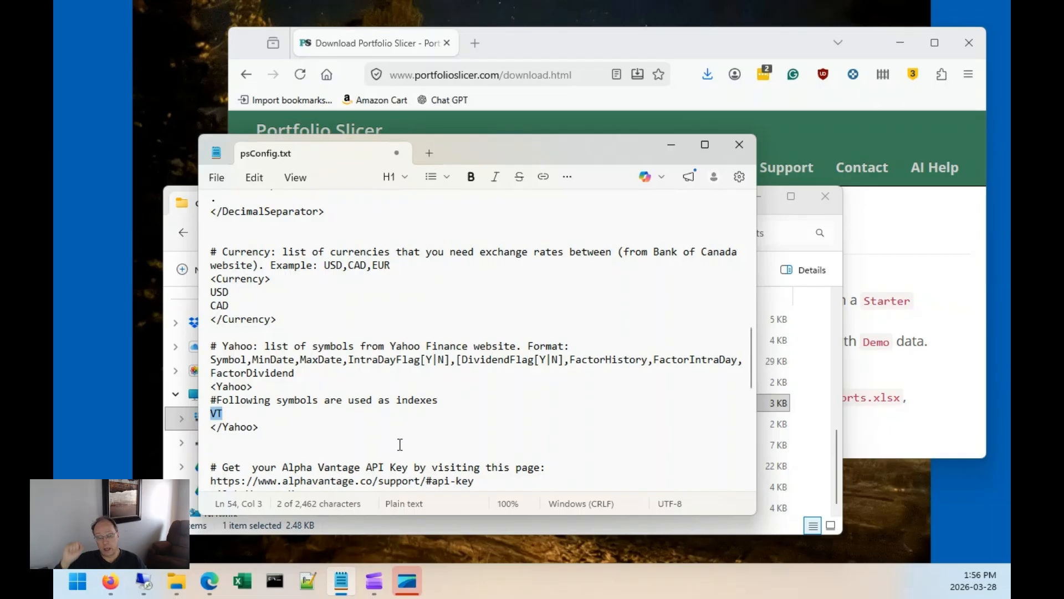
click(237, 422)
click(239, 415)
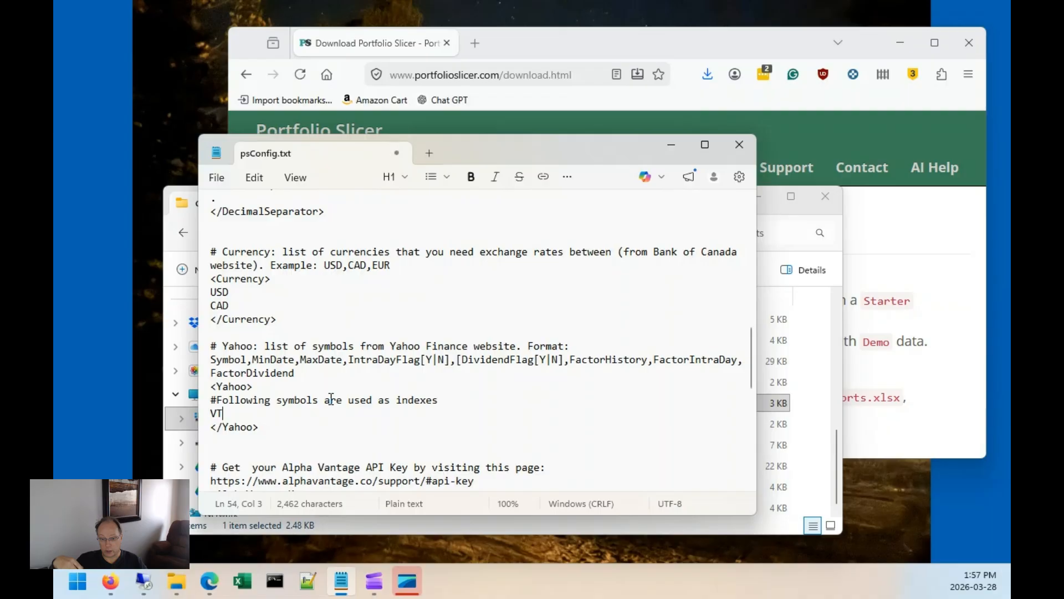
Open a new Microsoft Edge window and go to finance.yahoo.com.
click(221, 585)
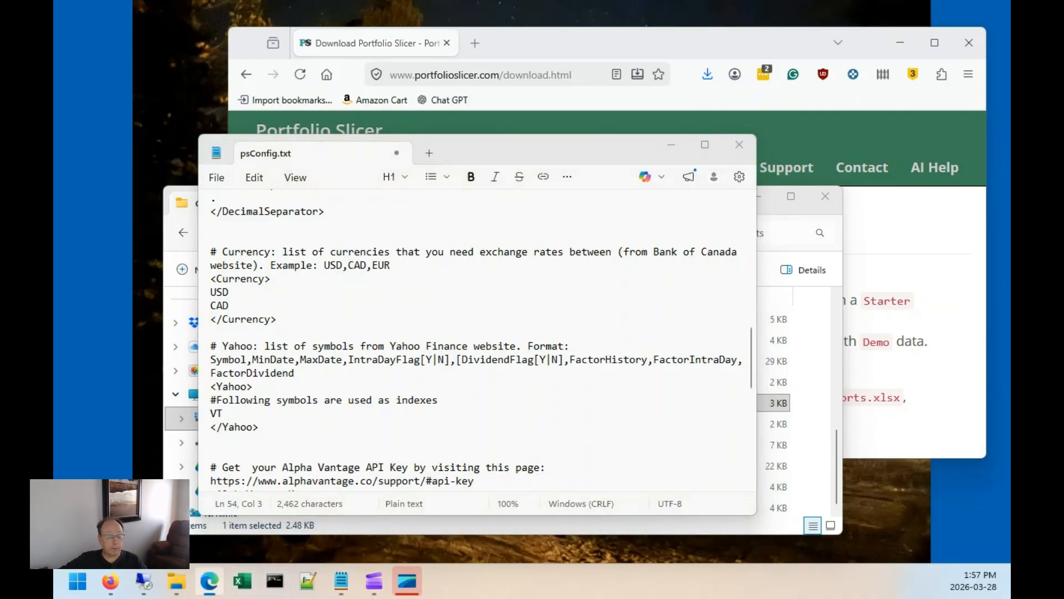
right_click(209, 585)
click(225, 493)
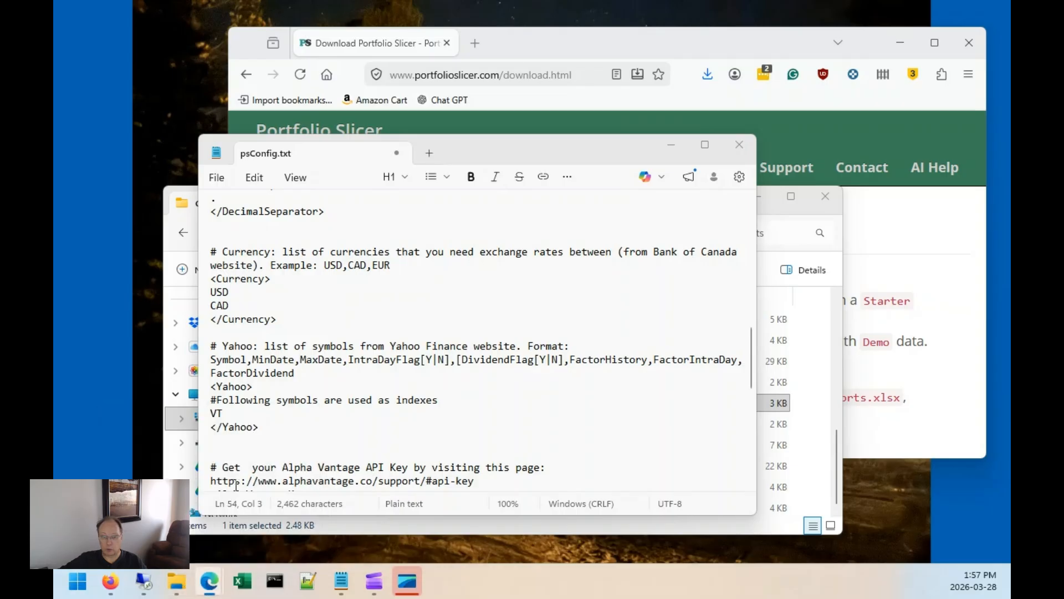
drag(54, 183, 545, 105)
drag(412, 105, 475, 76)
click(438, 105)
text(finance.yahoo.co)
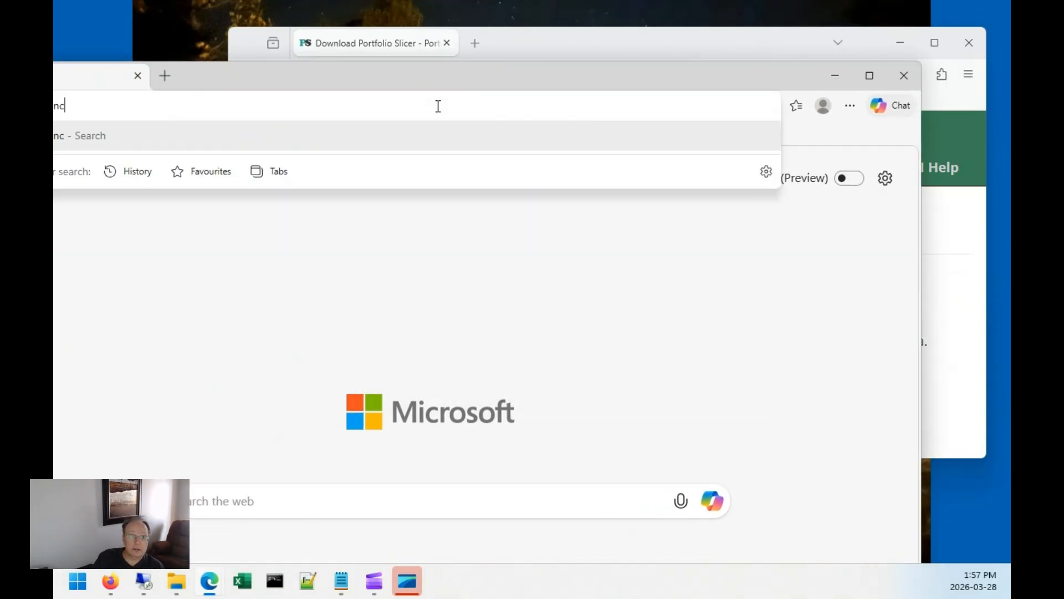
text(m)
key(Return)
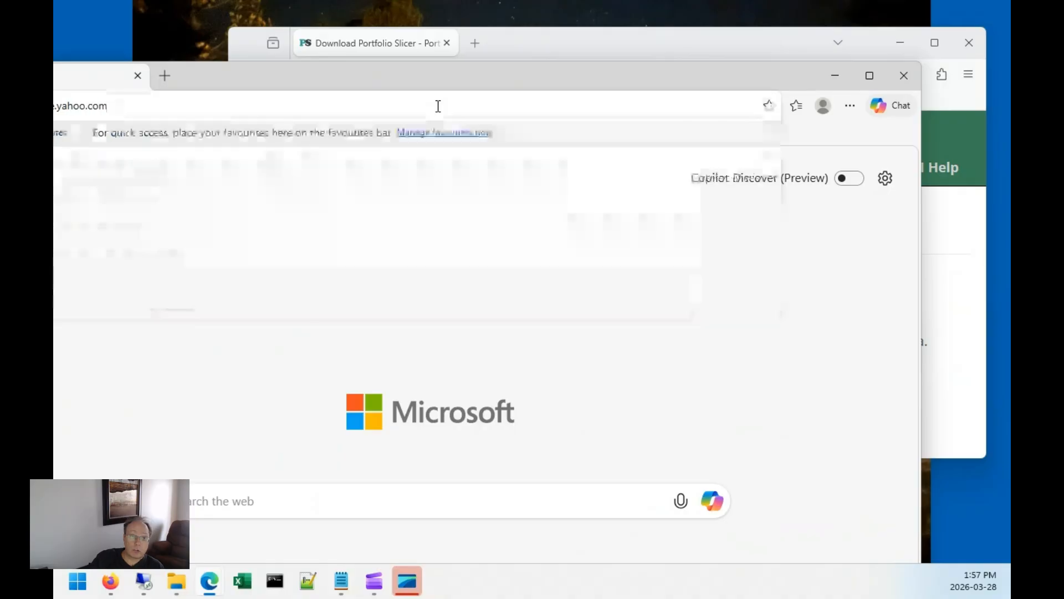
Maximize the browser window and accept all cookies on the Yahoo consent page.
drag(378, 73, 405, 65)
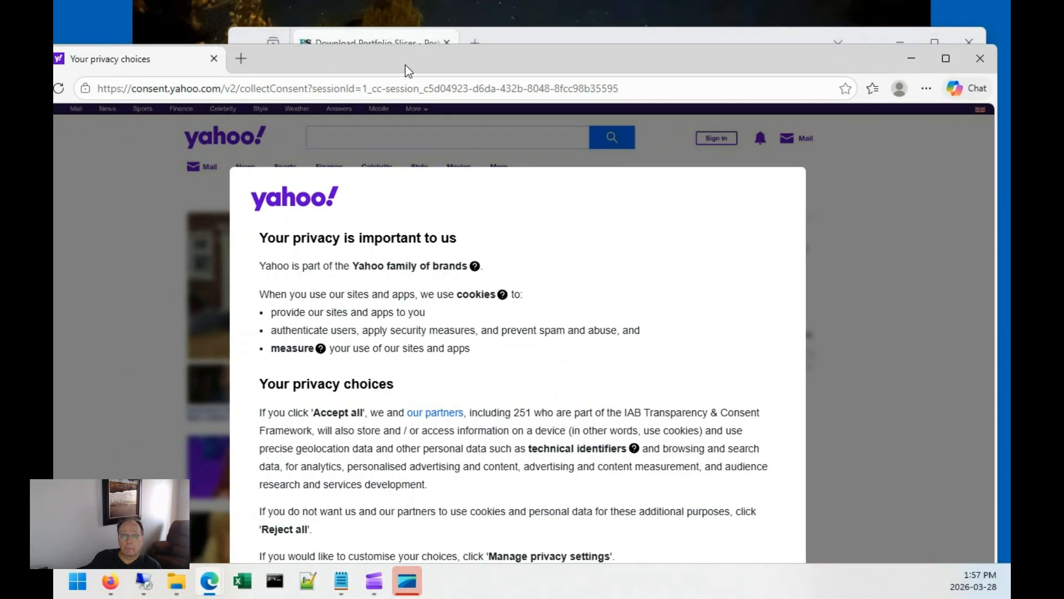
double_click(405, 65)
click(577, 495)
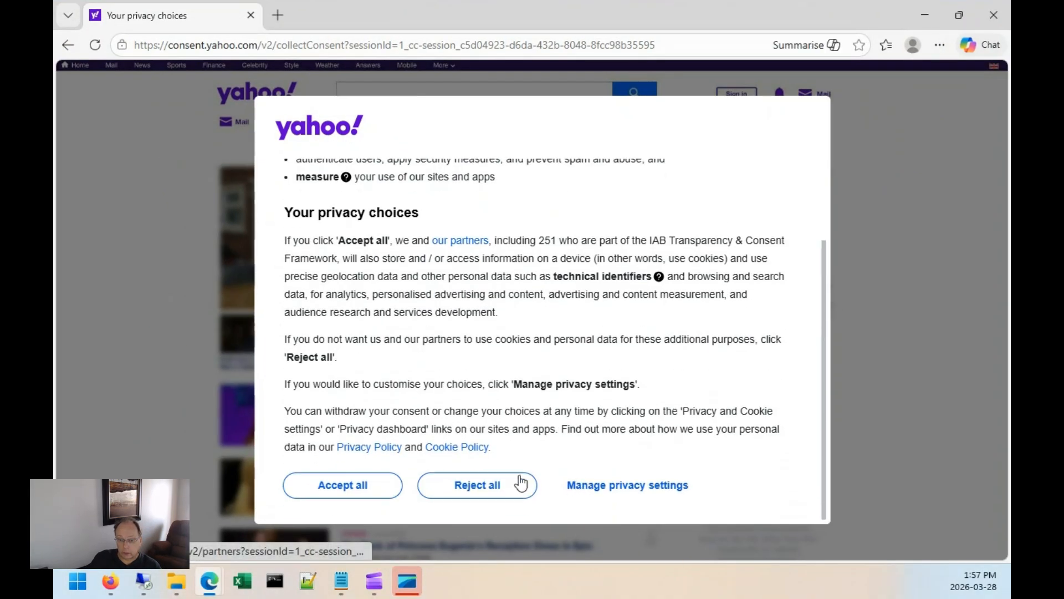
click(364, 485)
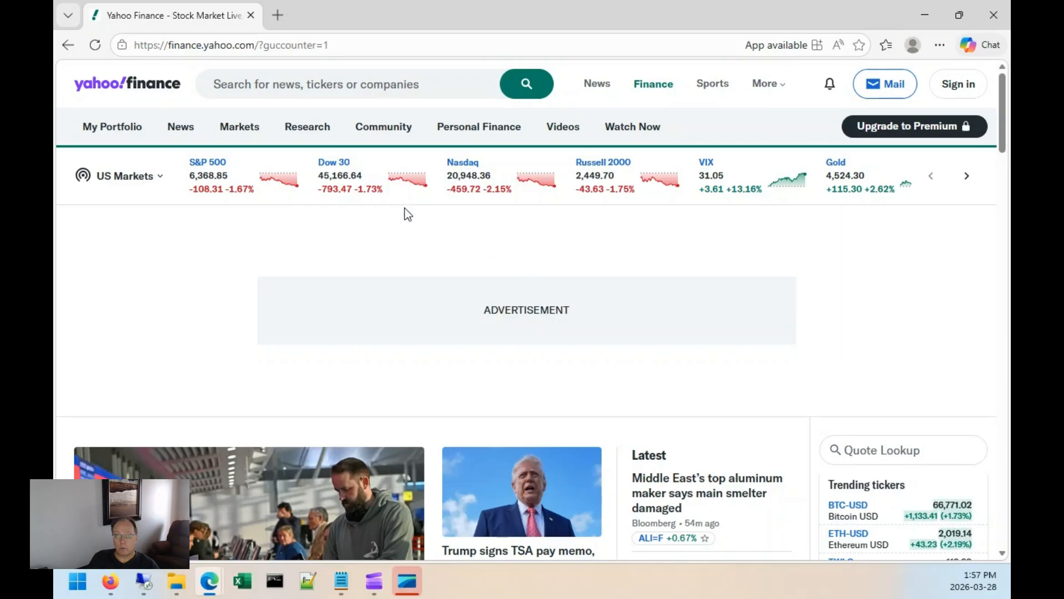
Search Yahoo Finance for the VT symbol and open its quote page.
click(330, 84)
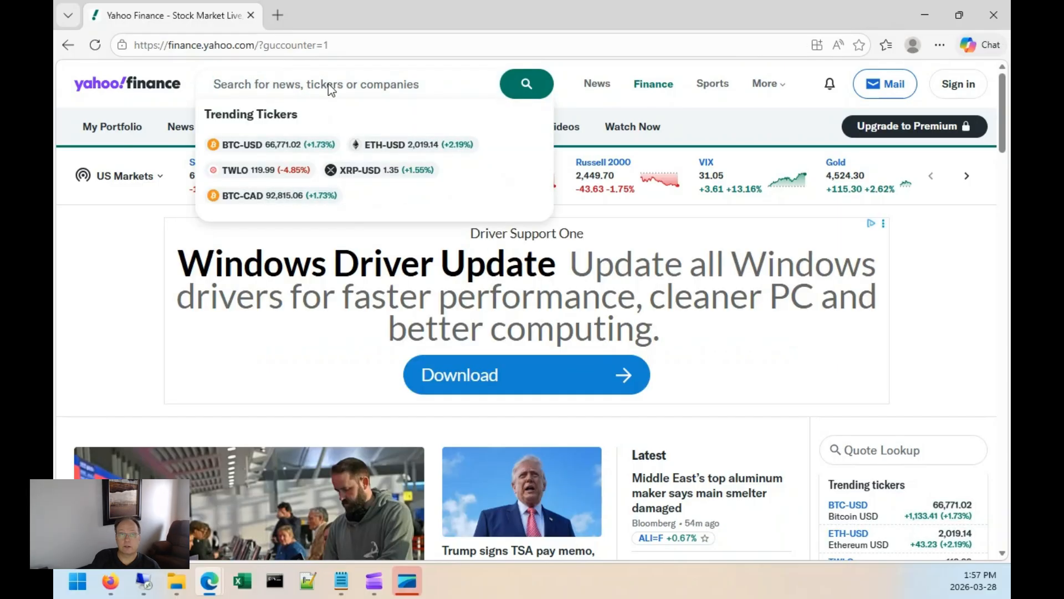
text(VT)
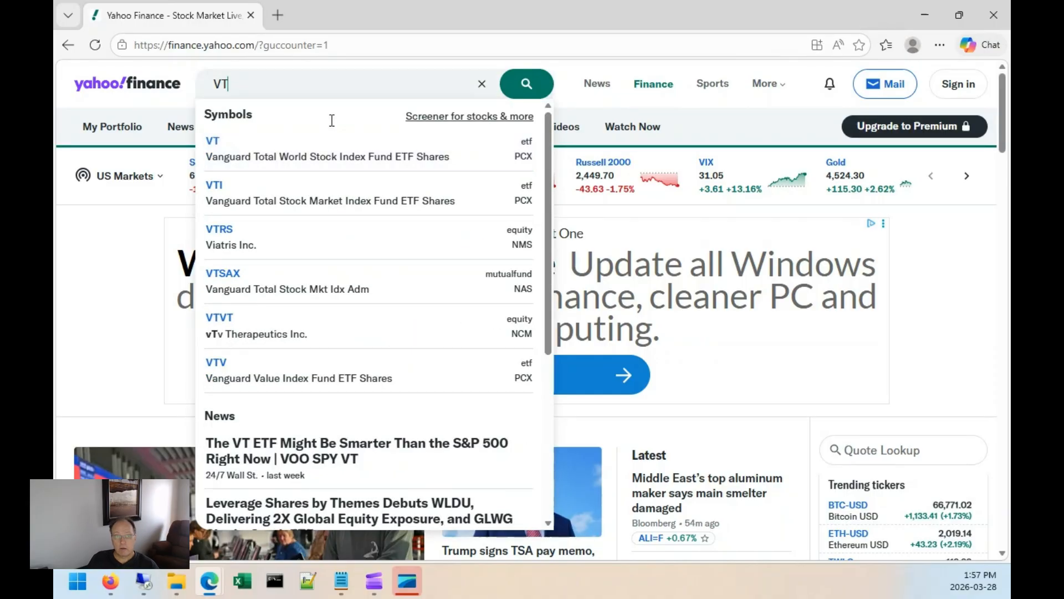
click(290, 165)
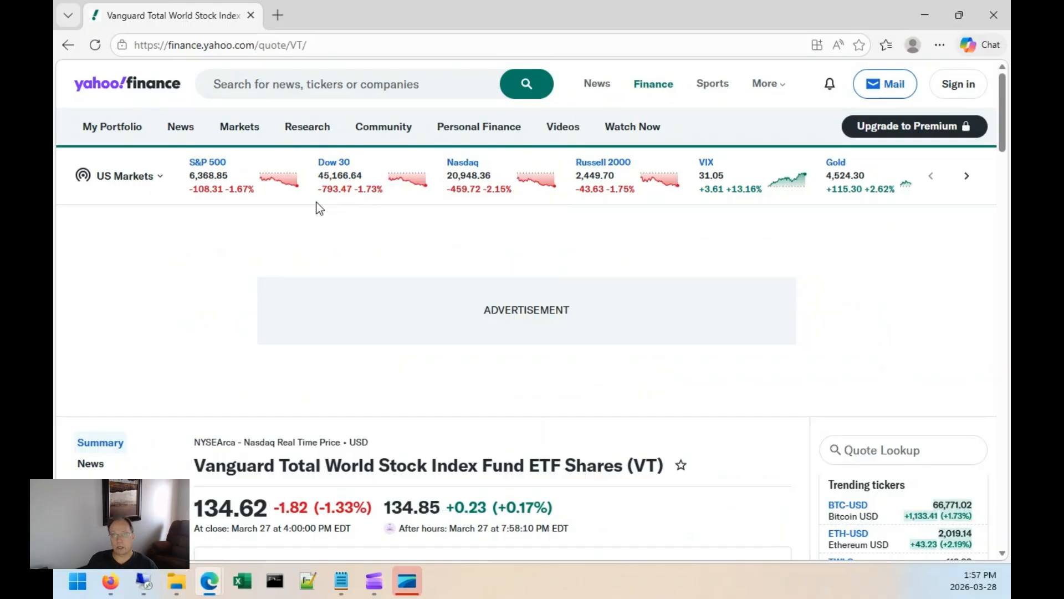
Look up XEI in the quote lookup, open the XEI.TO quote, and minimize the browser.
scroll(588, 369, down, 6)
scroll(587, 368, up, 6)
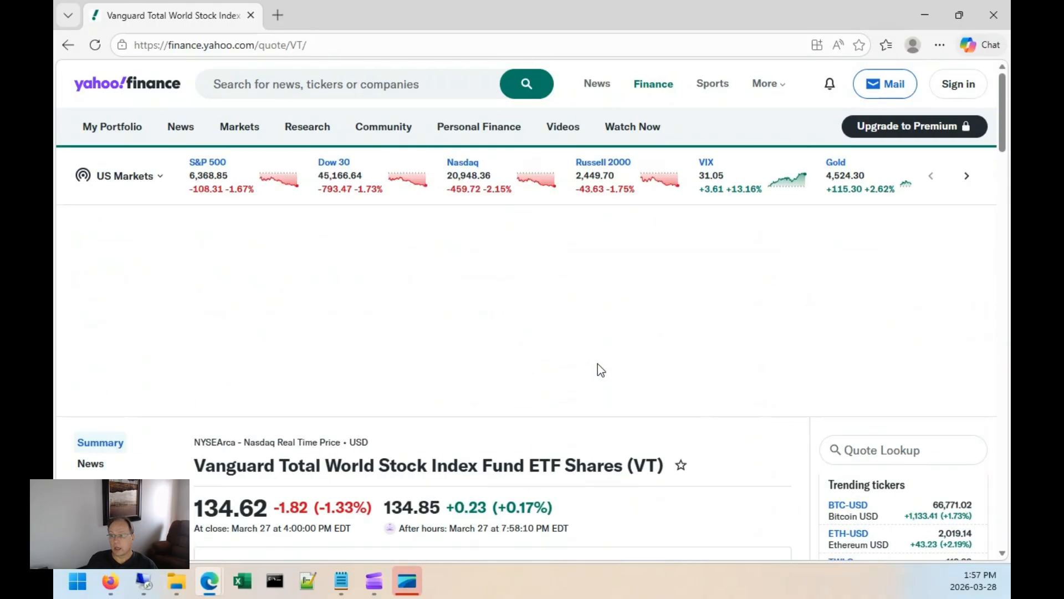
click(891, 448)
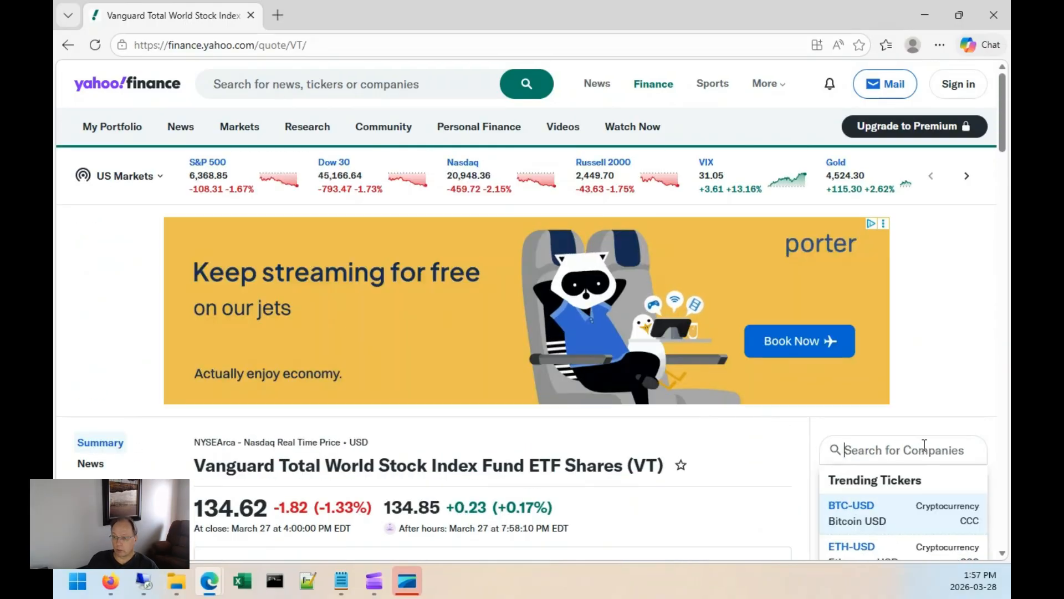
scroll(920, 422, down, 1)
text(XEI)
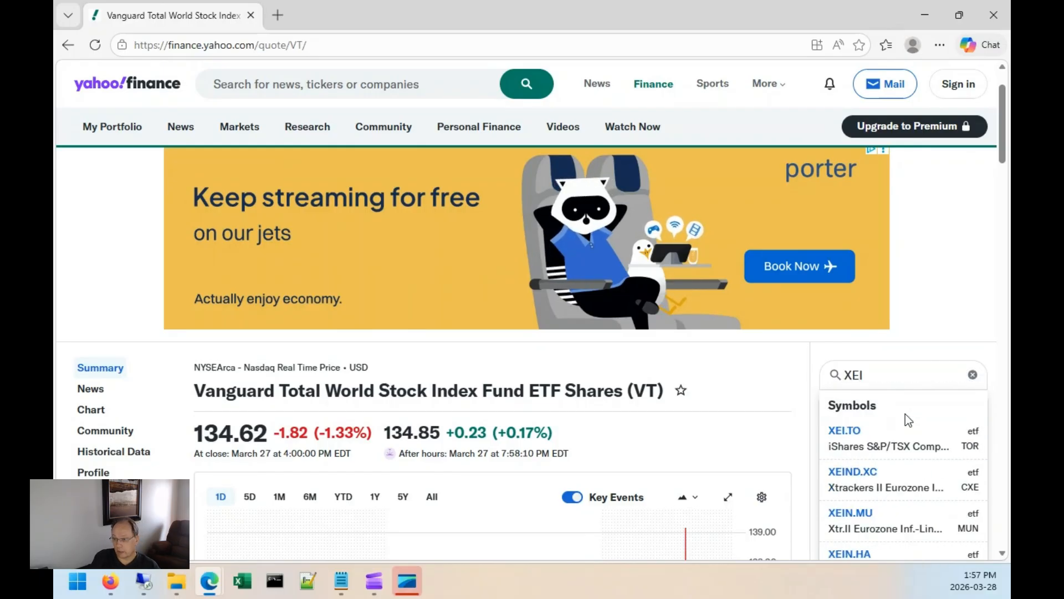
click(842, 437)
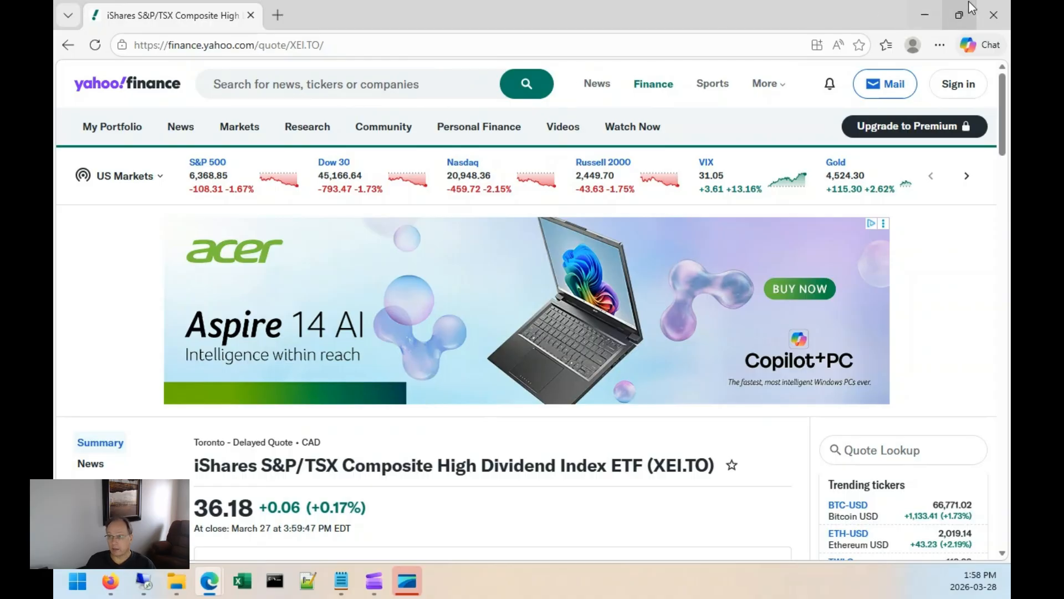
click(925, 13)
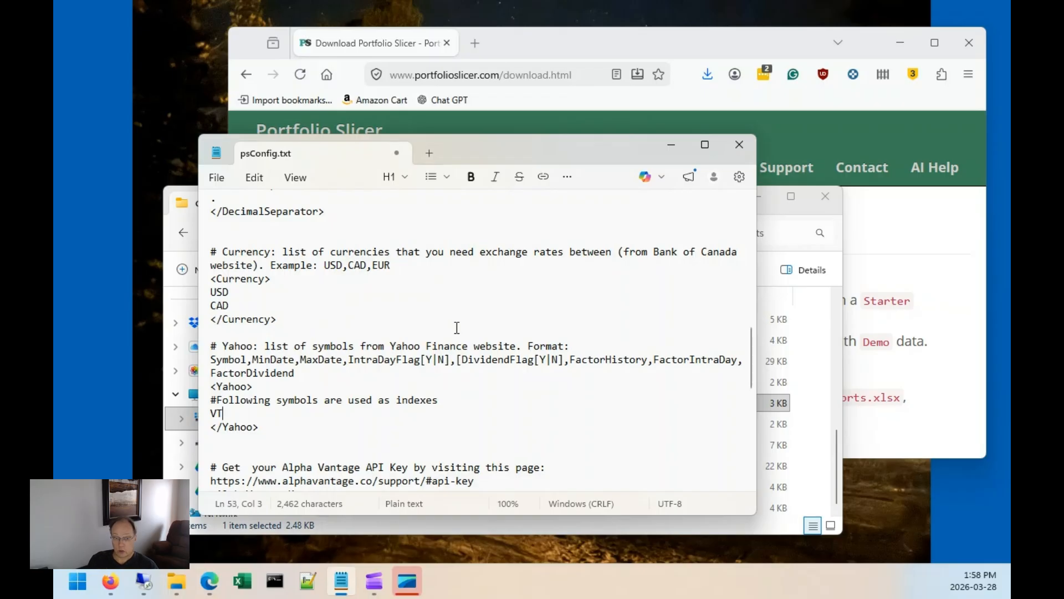
Add XEI.TO, VOO, AAPL and ORCL as Yahoo symbols on separate lines below VT and save the file.
key(Return)
text(XEI.TO)
key(Return)
text(VOO)
key(Return)
text(AAPL)
key(Return)
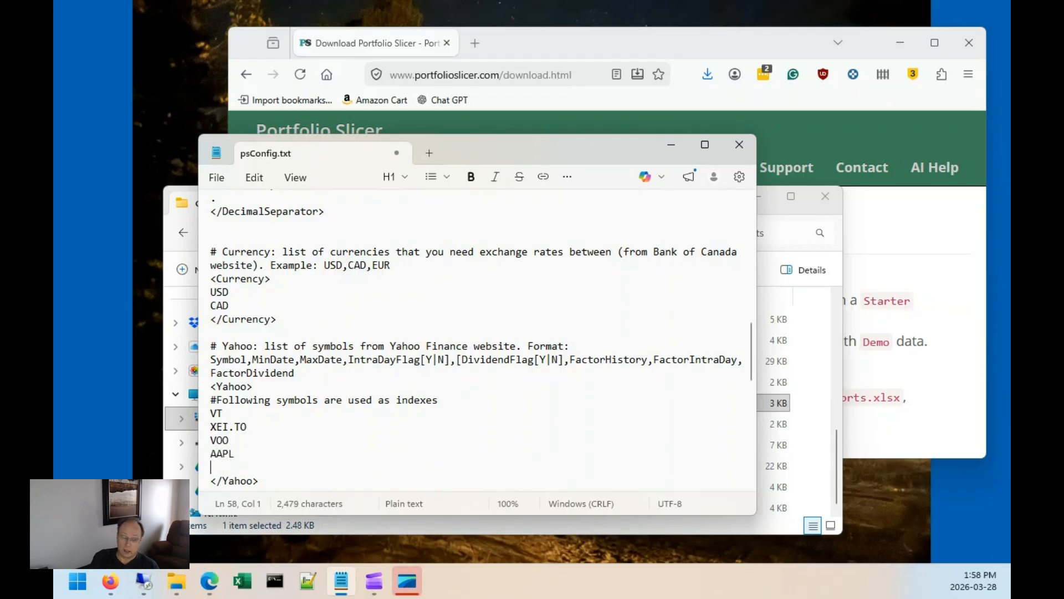
text(ORCL)
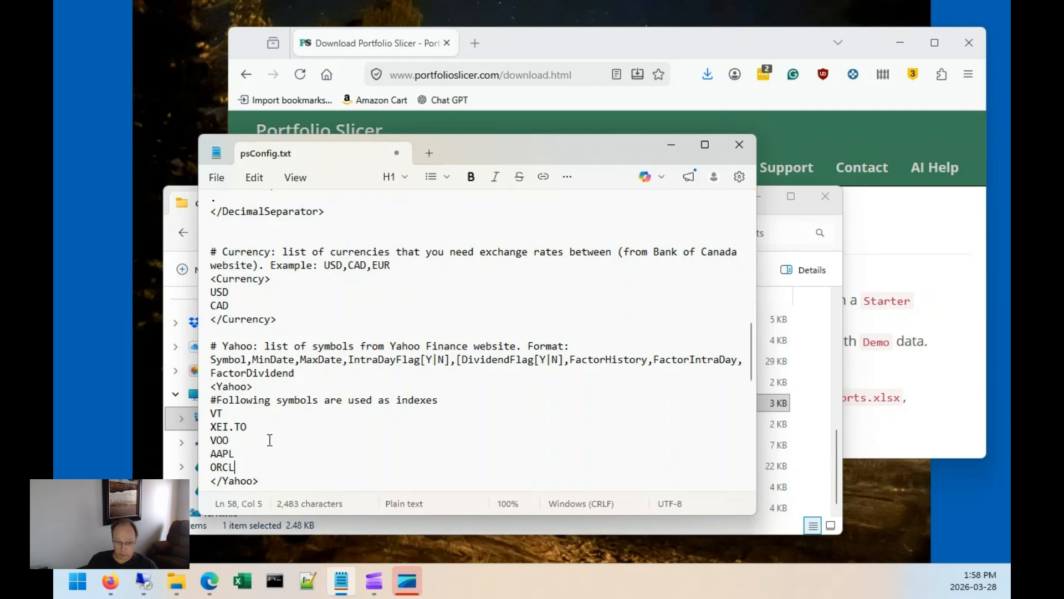
drag(235, 467, 208, 413)
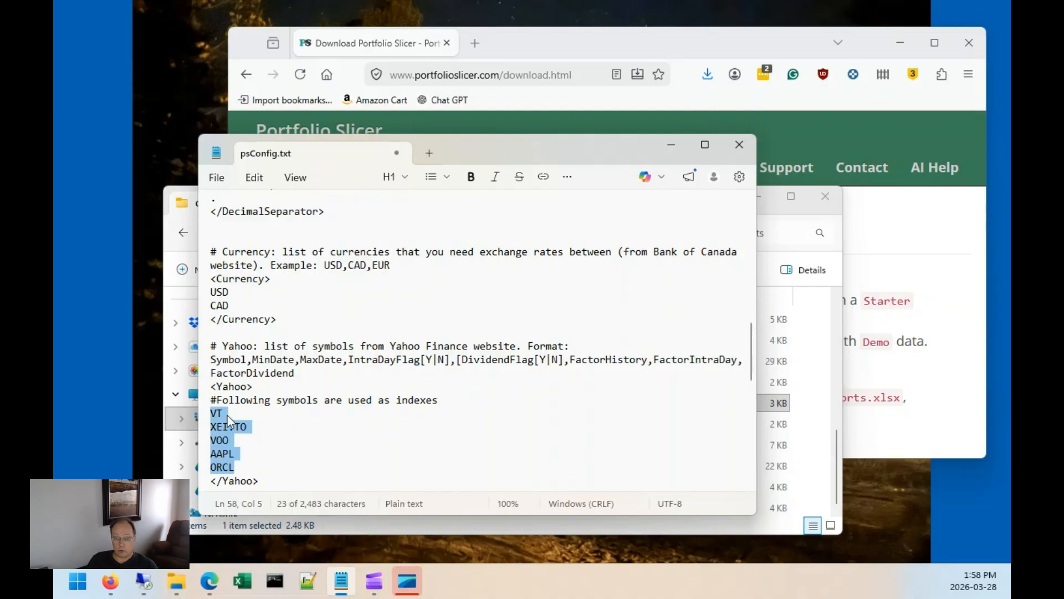
click(237, 446)
key(alt+f)
key(s)
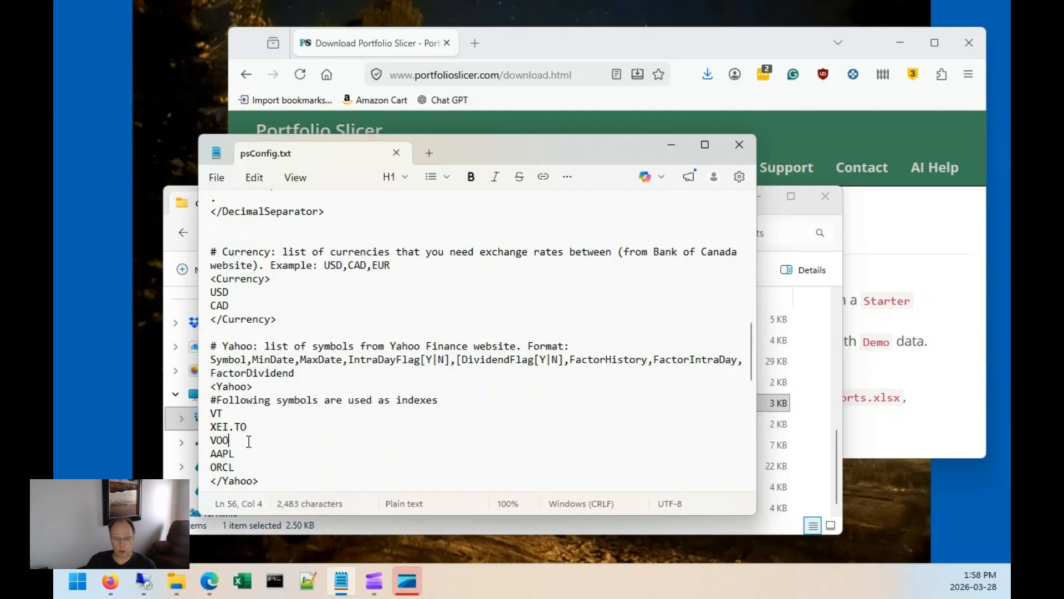
click(258, 413)
key(Down)
key(Down)
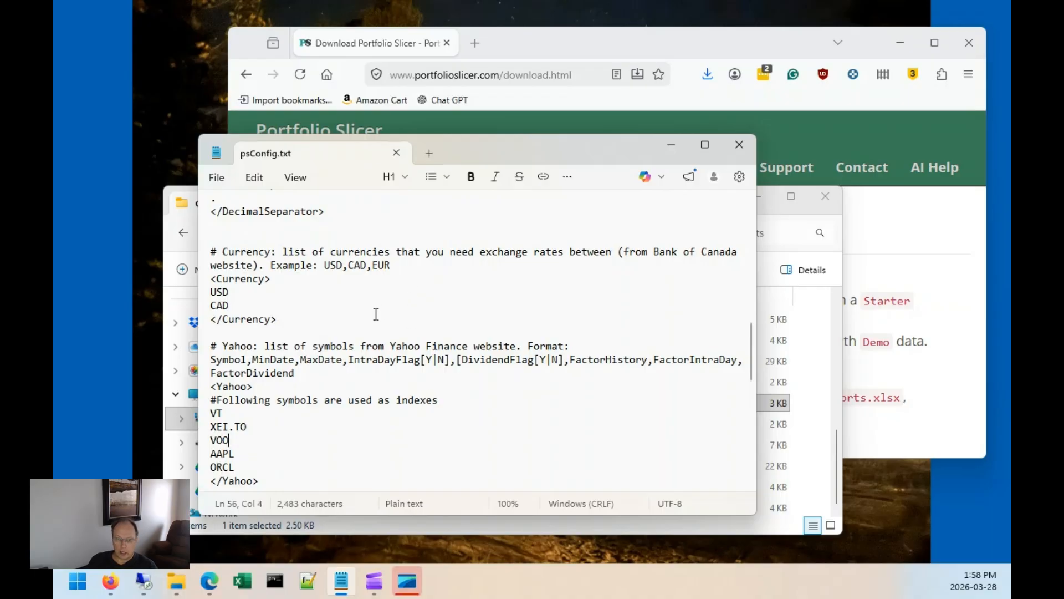
scroll(378, 309, up, 15)
scroll(338, 391, down, 10)
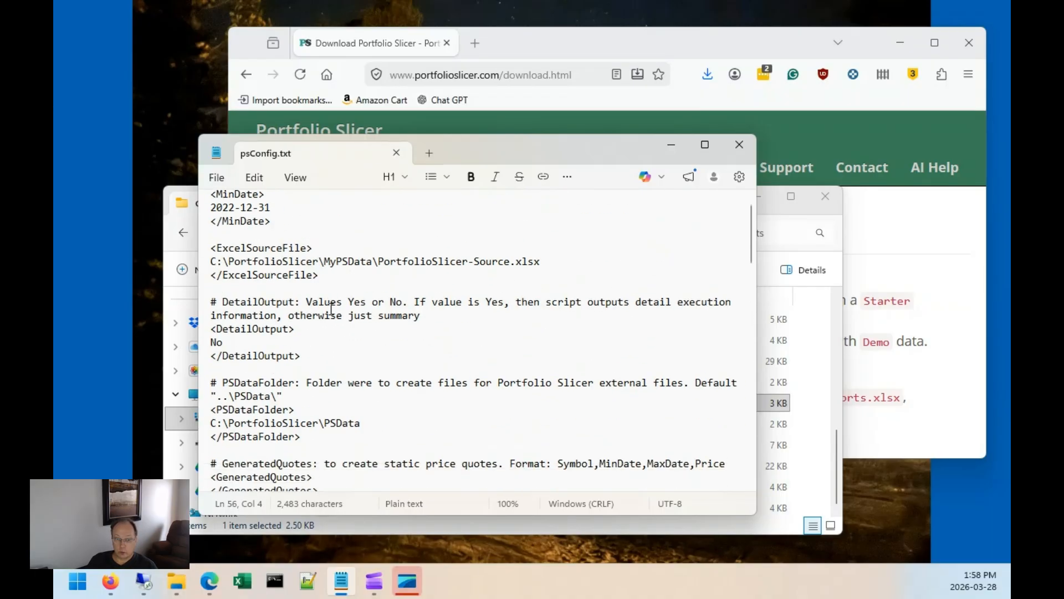
scroll(337, 391, down, 4)
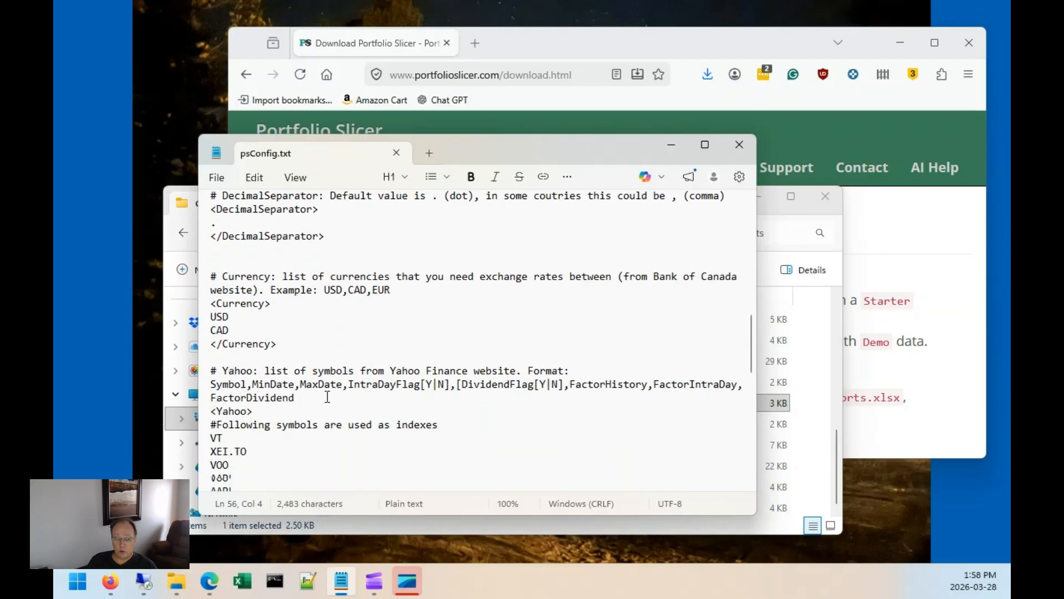
Append a 2026-01-01 minimum date to the ORCL line and a 2025-12-31 maximum date to the AAPL line.
click(260, 426)
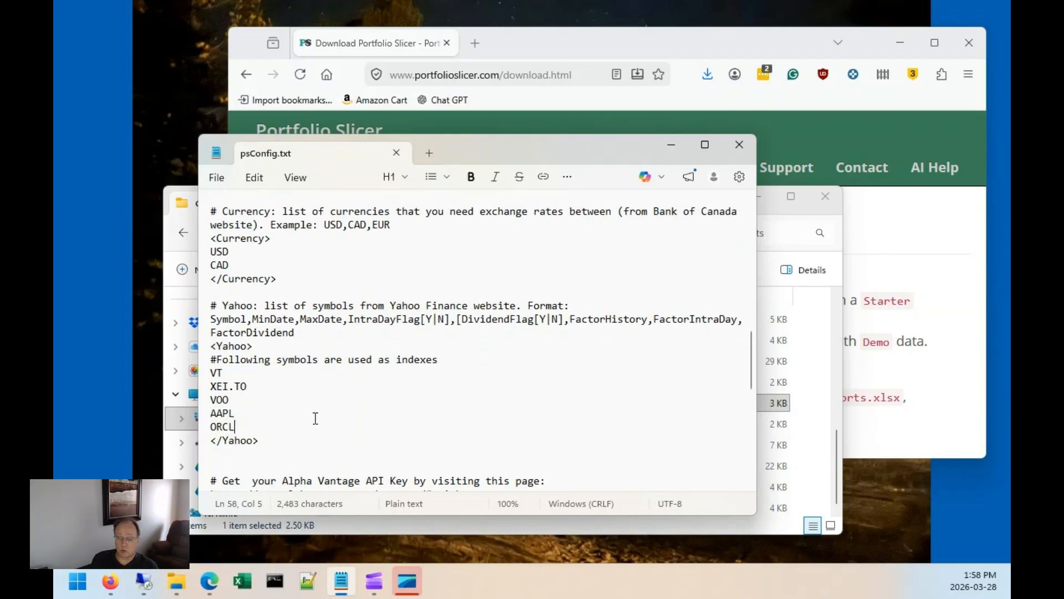
text(,)
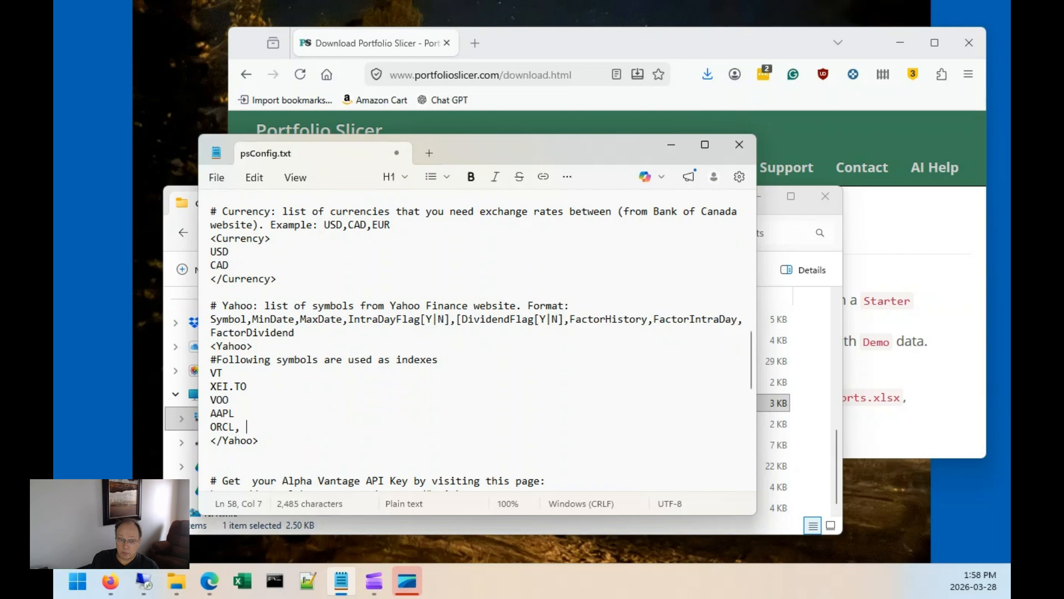
text(2026-0)
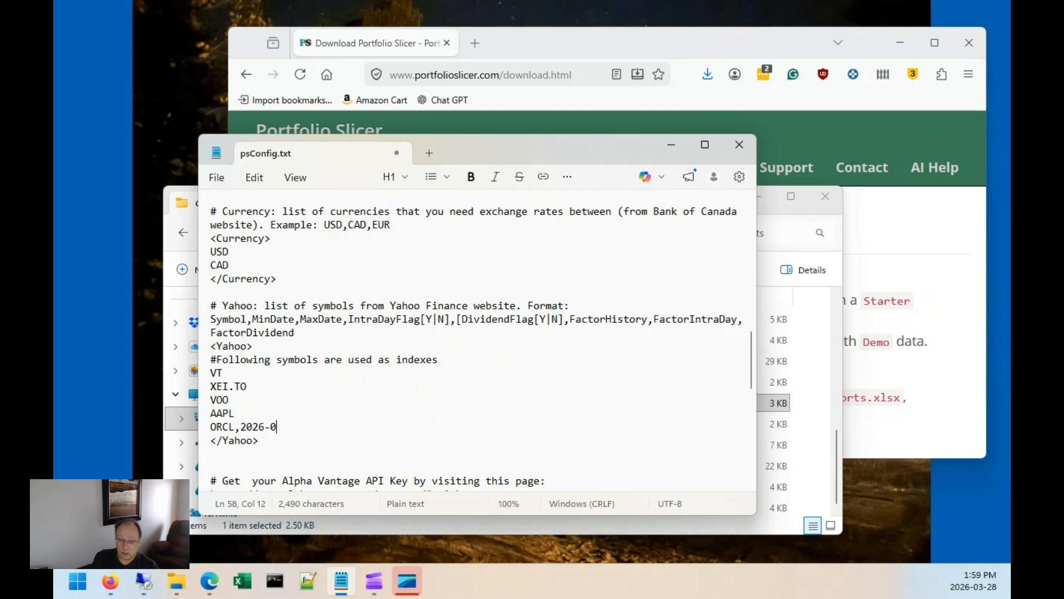
text(1-11-01)
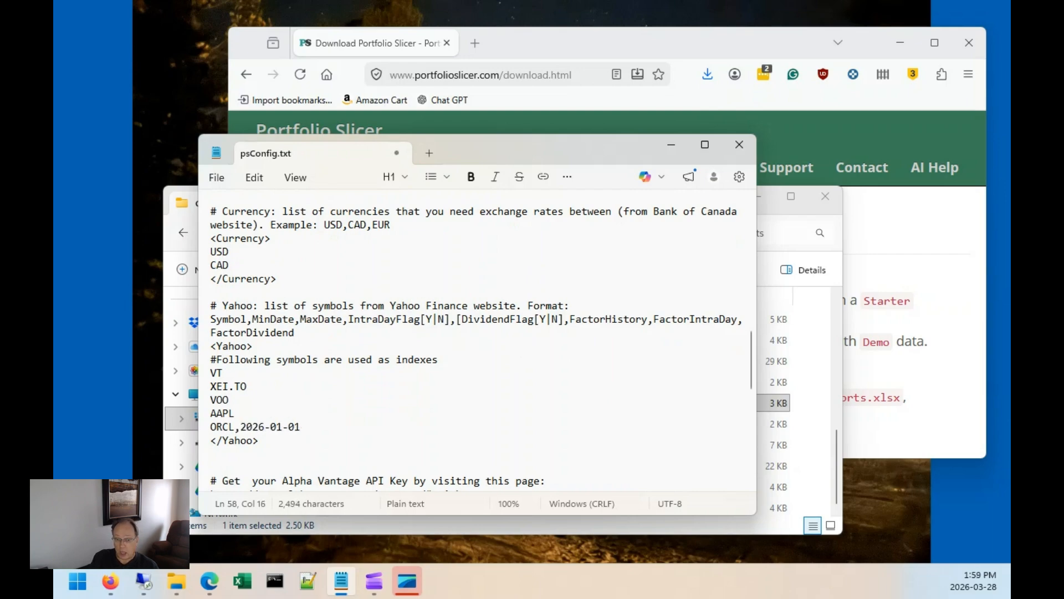
key(Up)
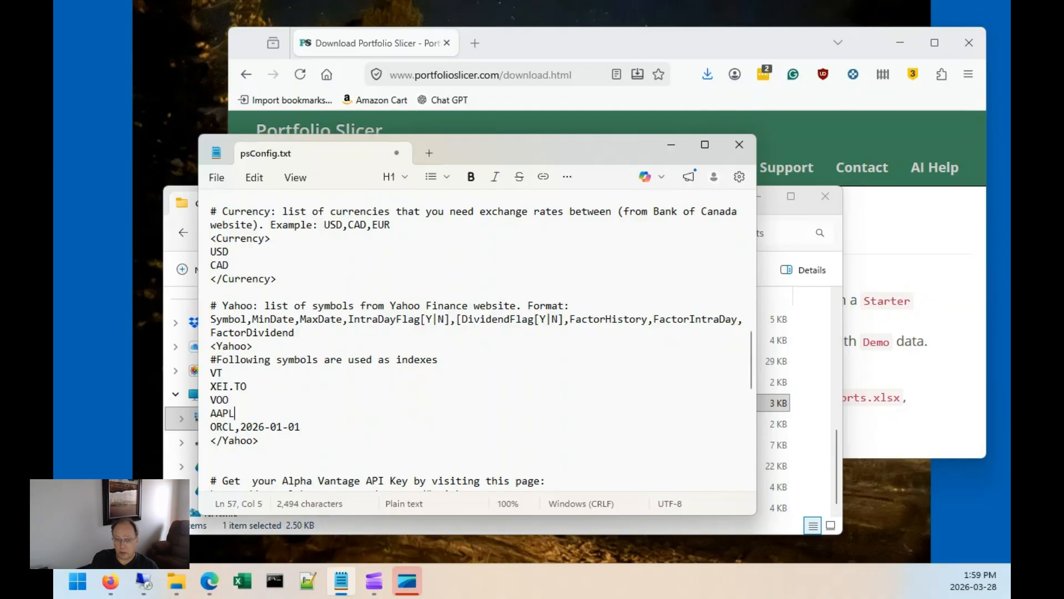
text(,,2025-12-31)
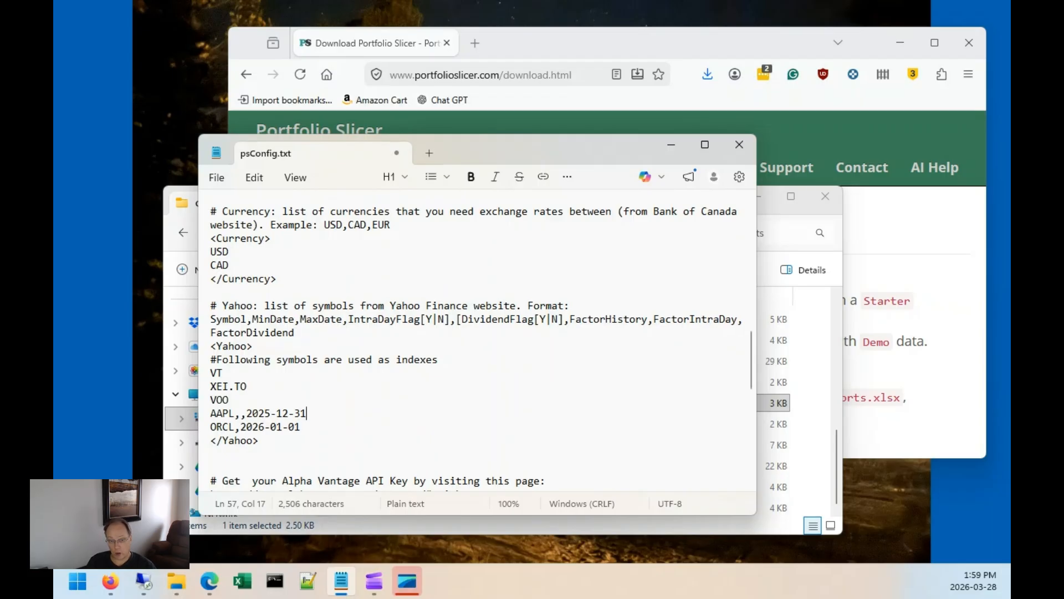
Append an empty maximum date and an intraday flag of Y to the ORCL line.
click(223, 426)
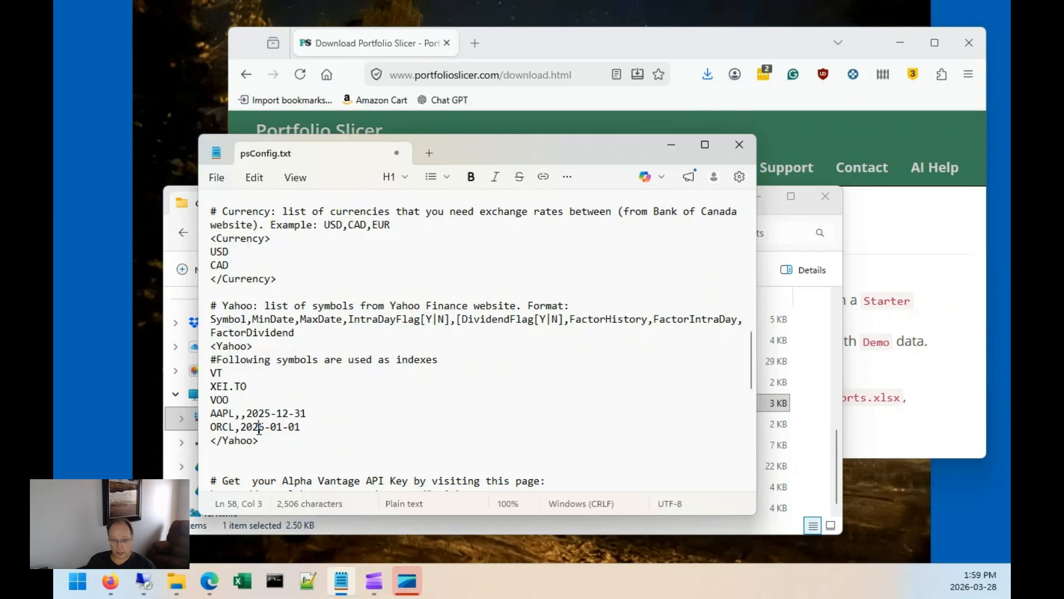
drag(253, 319, 562, 322)
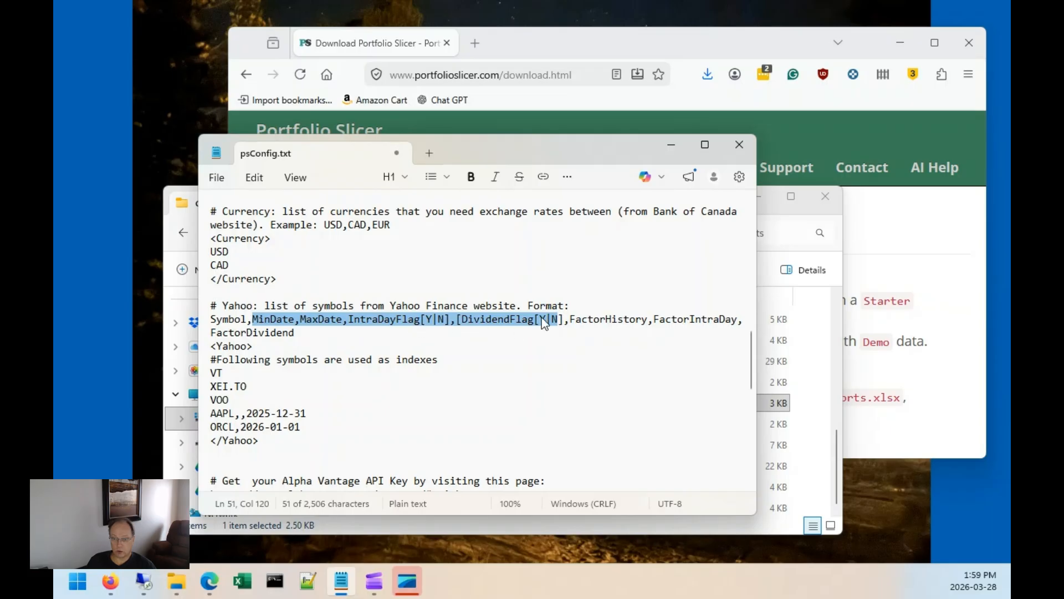
click(311, 426)
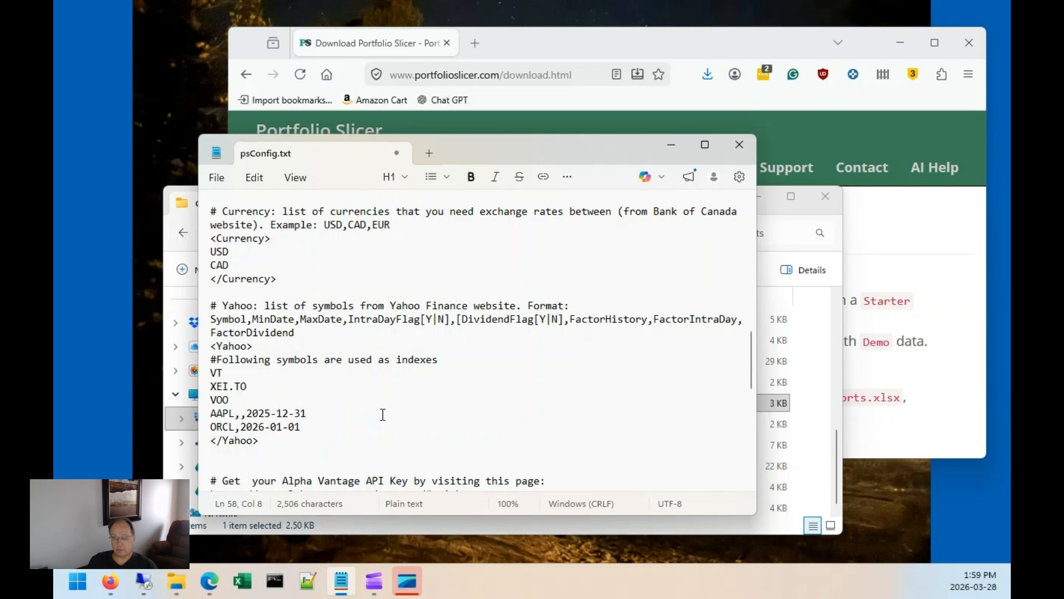
text(,)
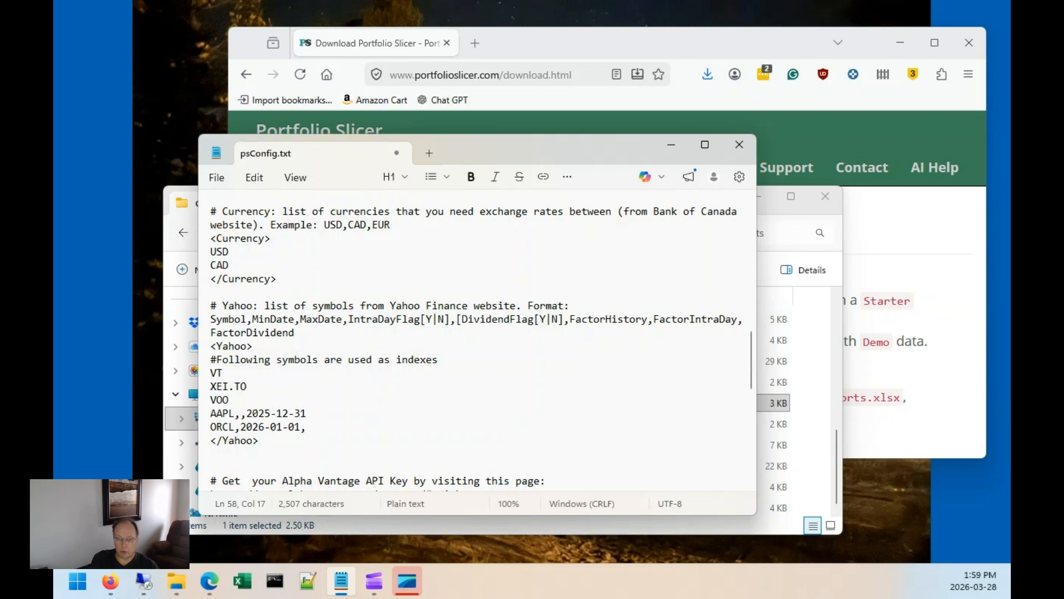
text(,Y<)
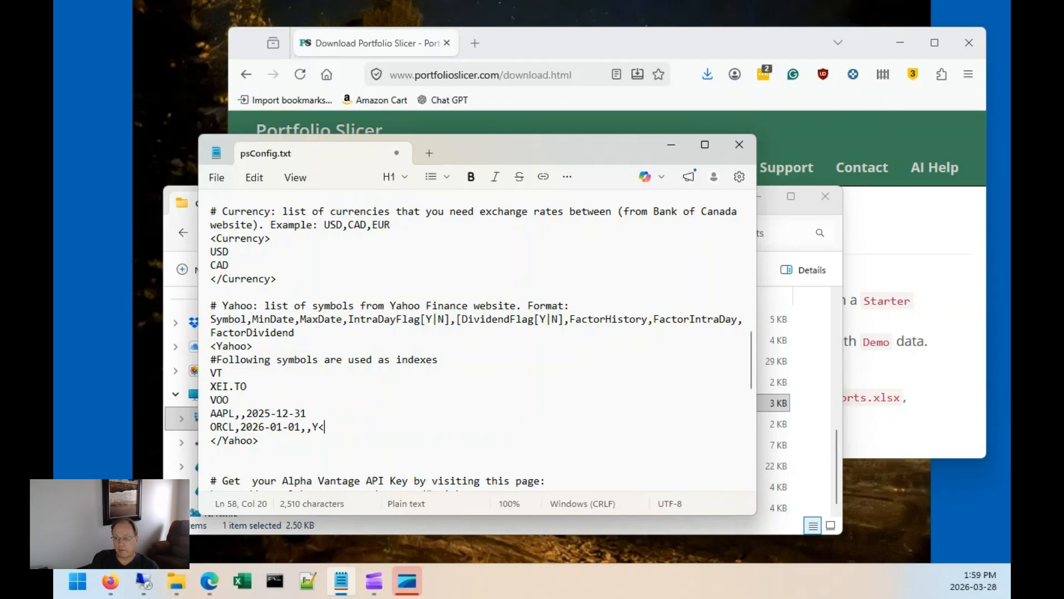
key(BackSpace)
text(,)
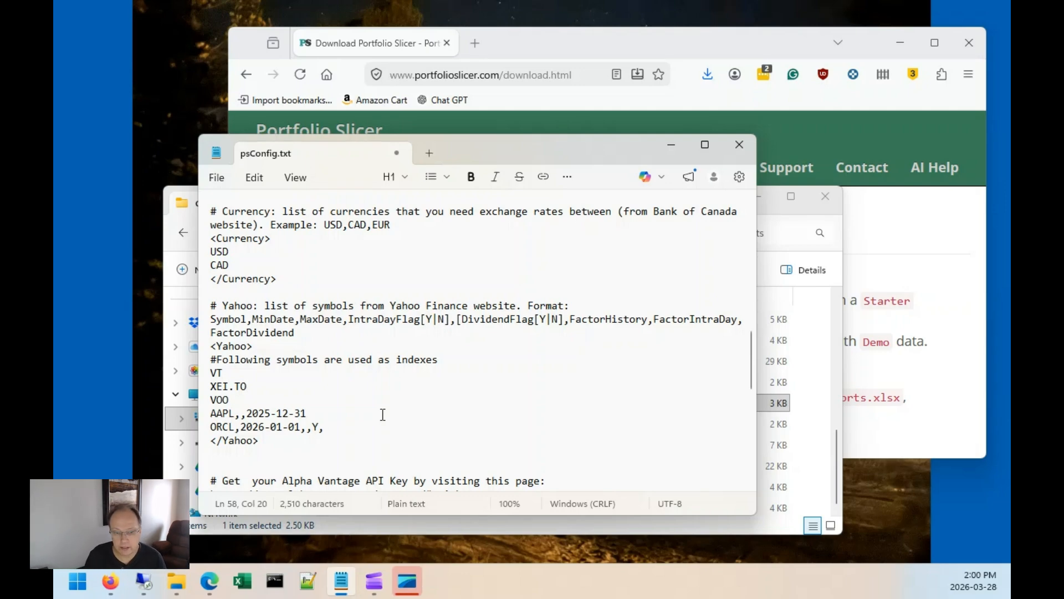
Remove the added dates and flags from the AAPL and ORCL lines and save the file.
key(shift+Left)
key(shift+Left)
key(shift+Left)
key(shift+Left)
key(shift+Left)
key(shift+Left)
key(shift+Left)
key(shift+Left)
key(shift+Left)
key(shift+Left)
key(shift+Left)
key(shift+Left)
key(shift+Left)
key(shift+Left)
key(shift+Left)
key(BackSpace)
key(Up)
key(shift+End)
key(BackSpace)
key(Home)
key(alt+f)
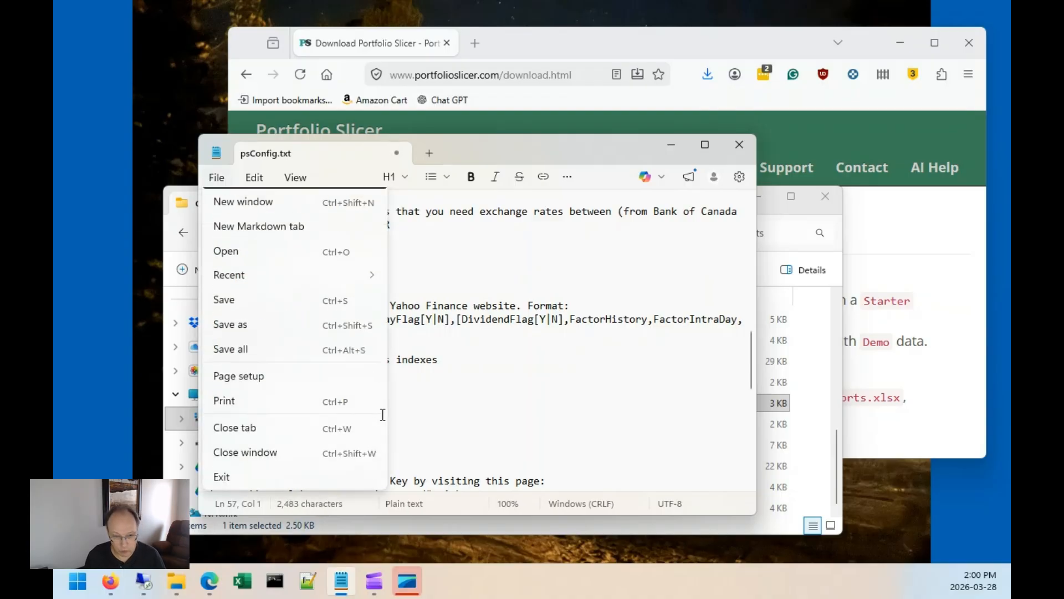
key(s)
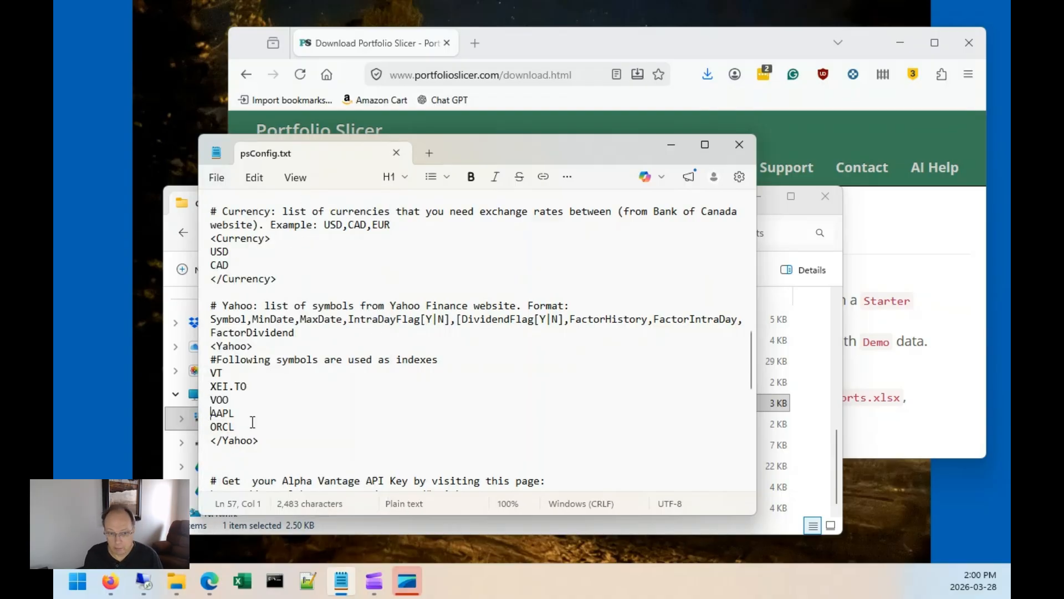
Highlight the Yahoo symbol list and the currency list for review.
drag(229, 427, 209, 372)
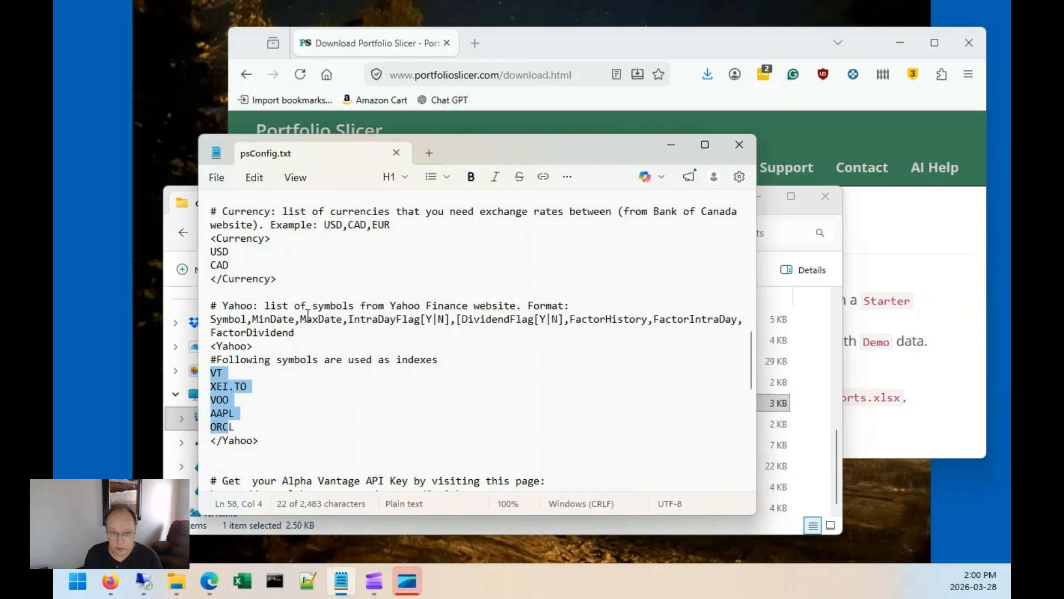
scroll(256, 301, up, 1)
drag(230, 305, 224, 292)
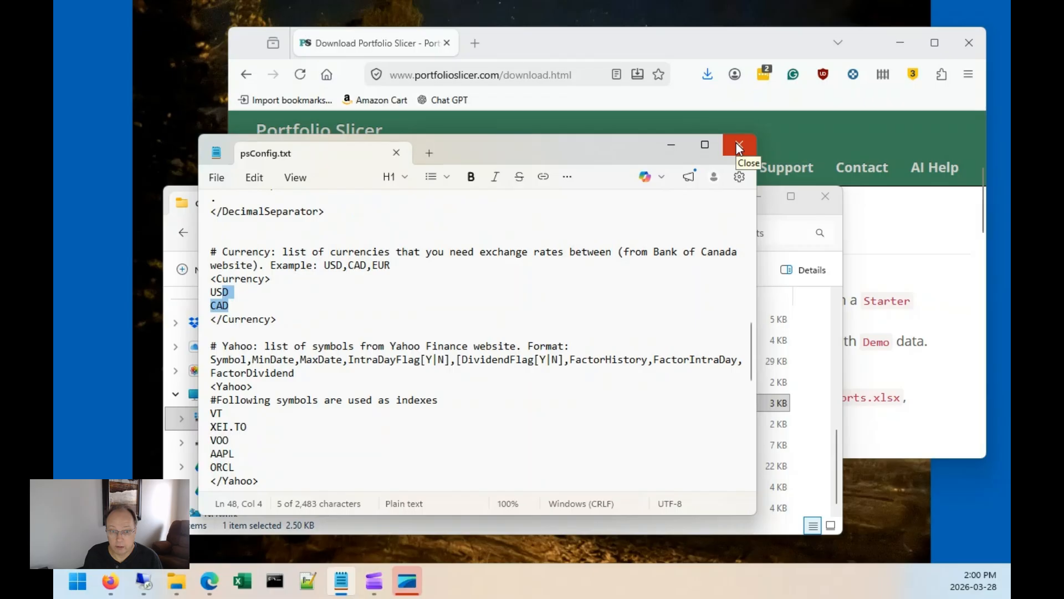
Close the editor, go up to the PSDataExtract folder and run UpdatePSData.bat.
click(739, 146)
scroll(492, 399, up, 6)
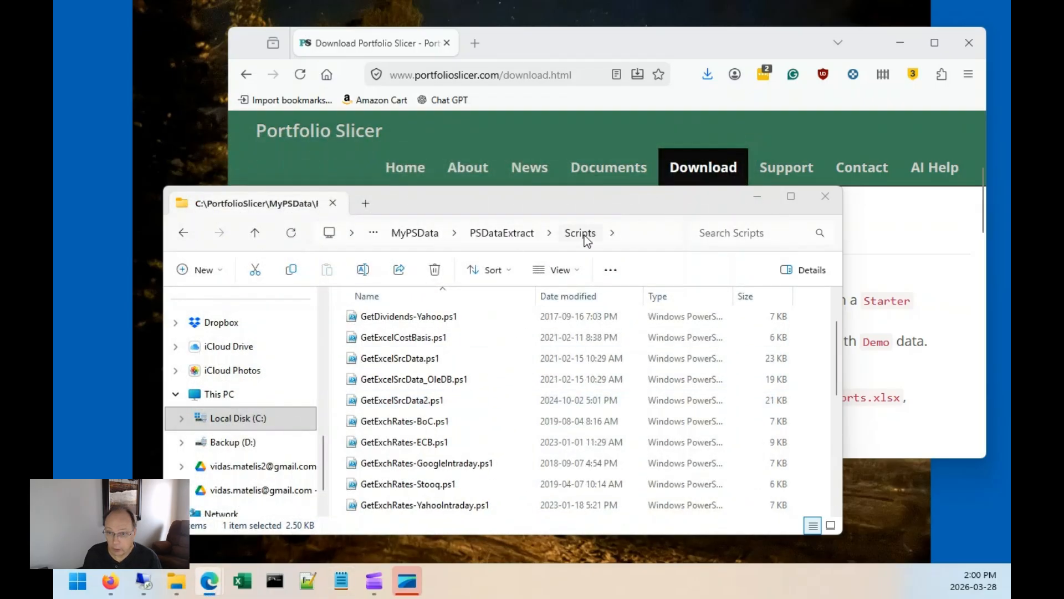
scroll(499, 421, down, 3)
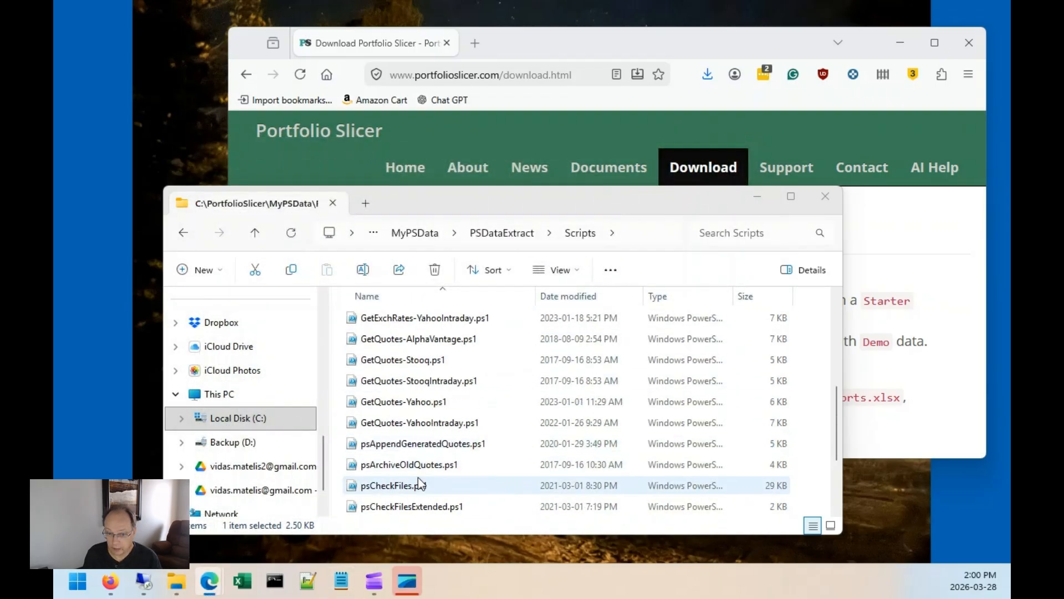
scroll(435, 471, down, 2)
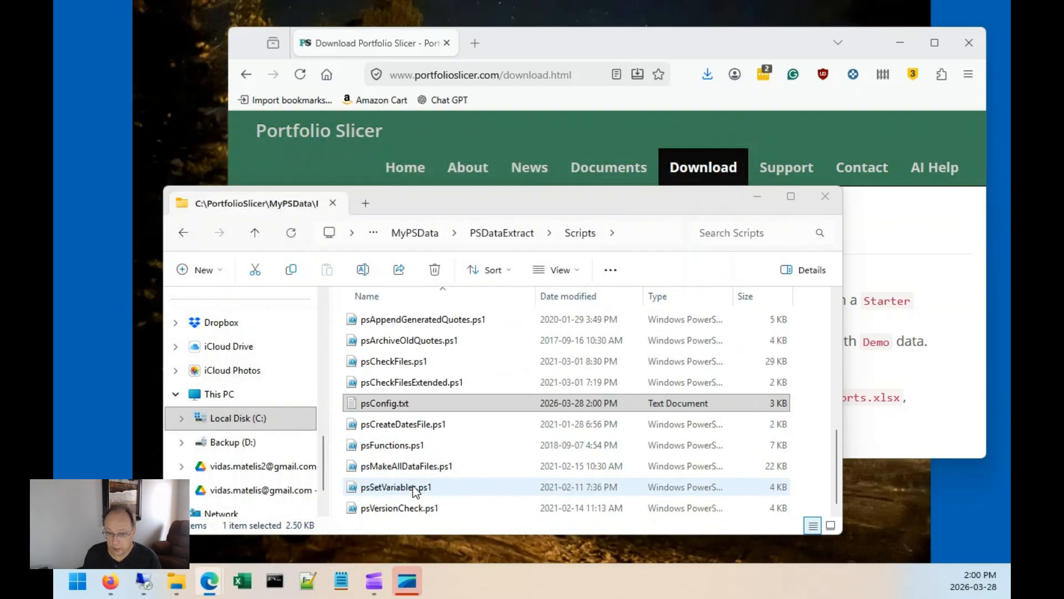
click(511, 235)
click(401, 361)
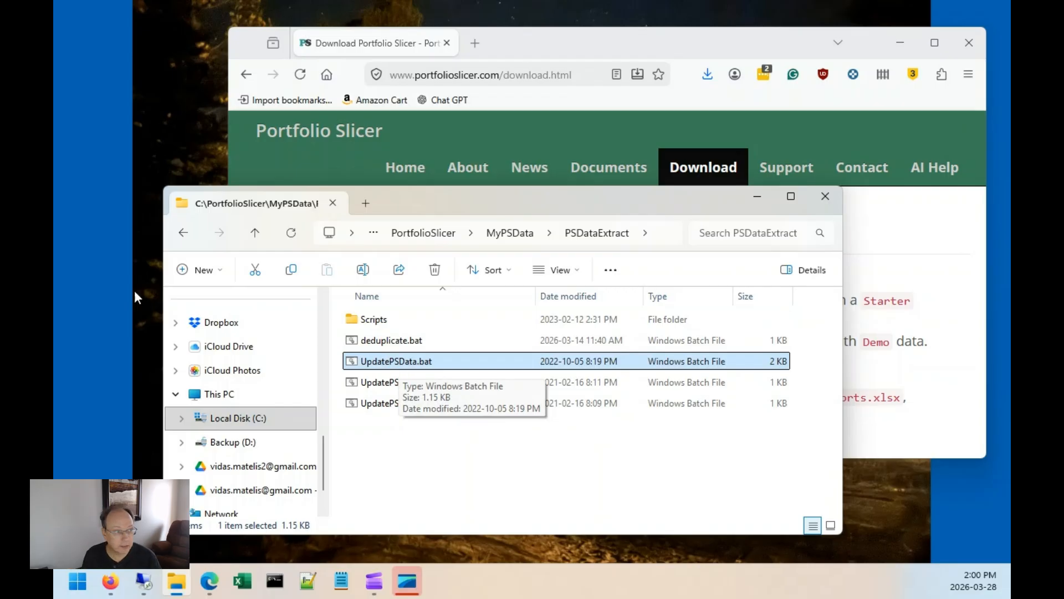
double_click(410, 362)
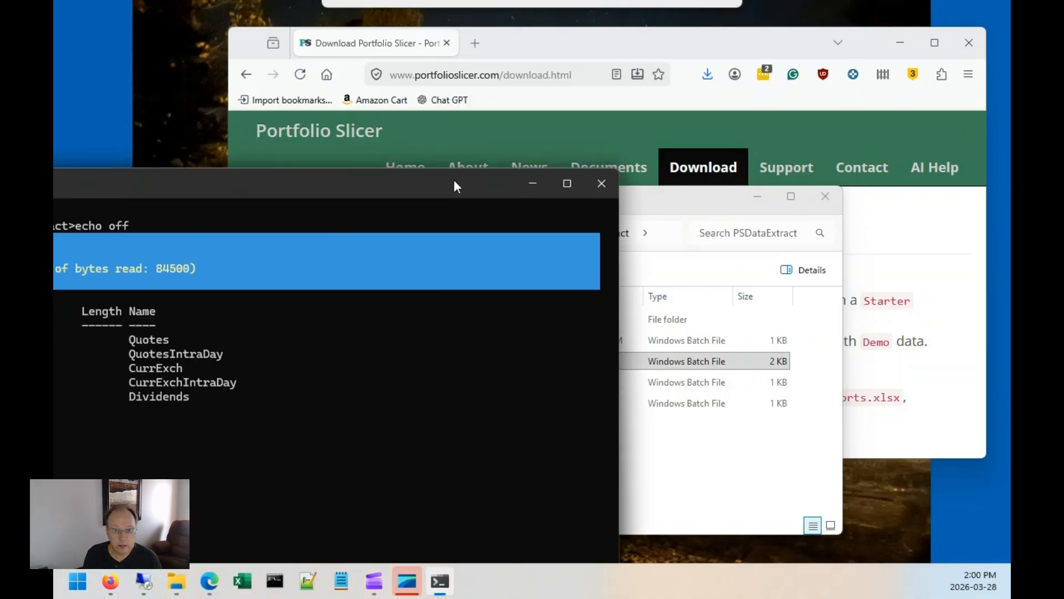
Reposition the console window and terminate the batch job once the script finishes.
drag(455, 185, 778, 60)
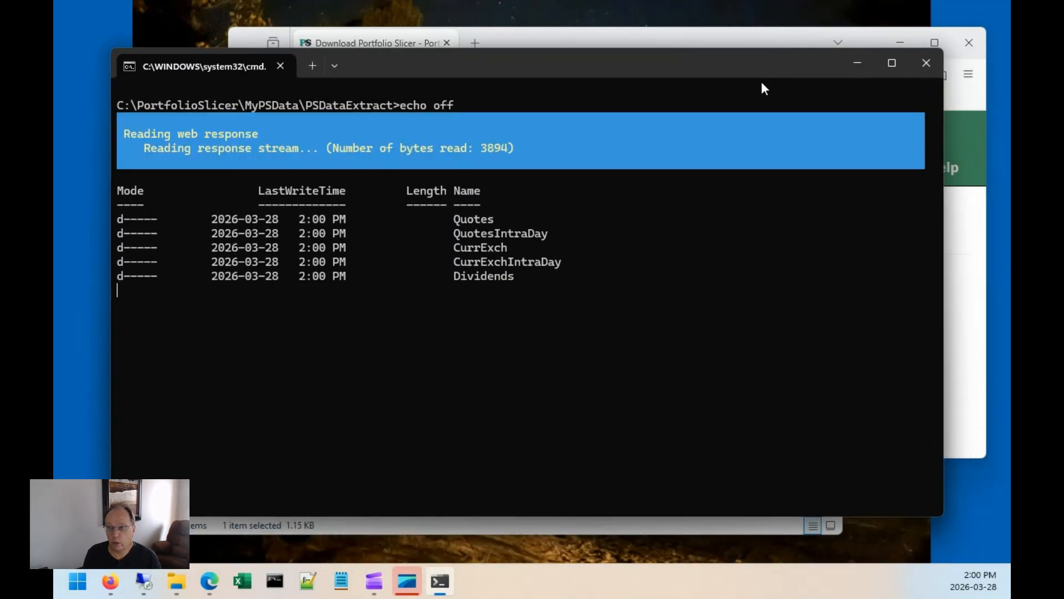
drag(113, 49, 454, 115)
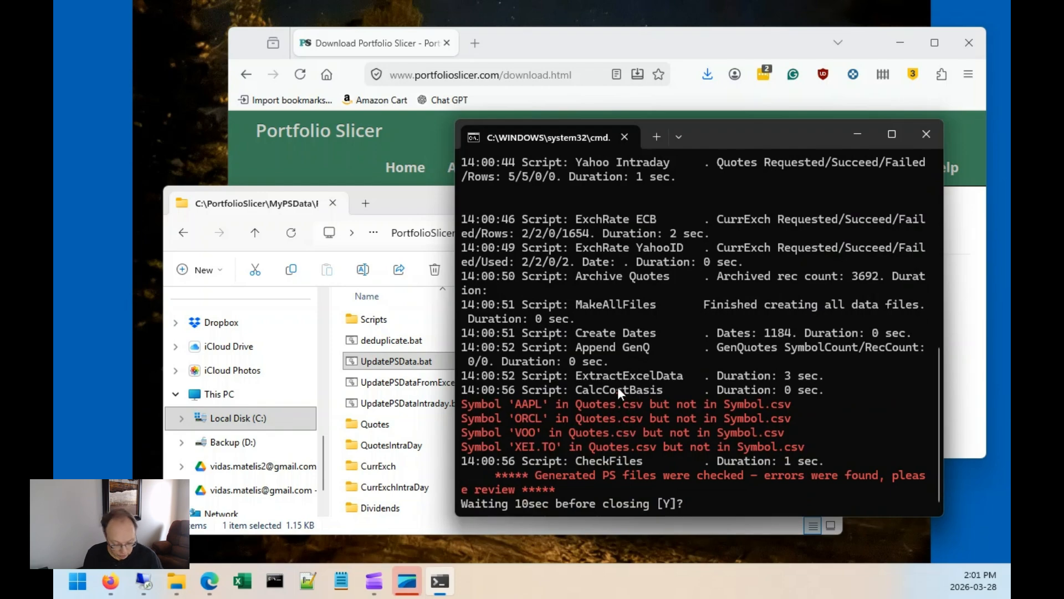
key(ctrl+c)
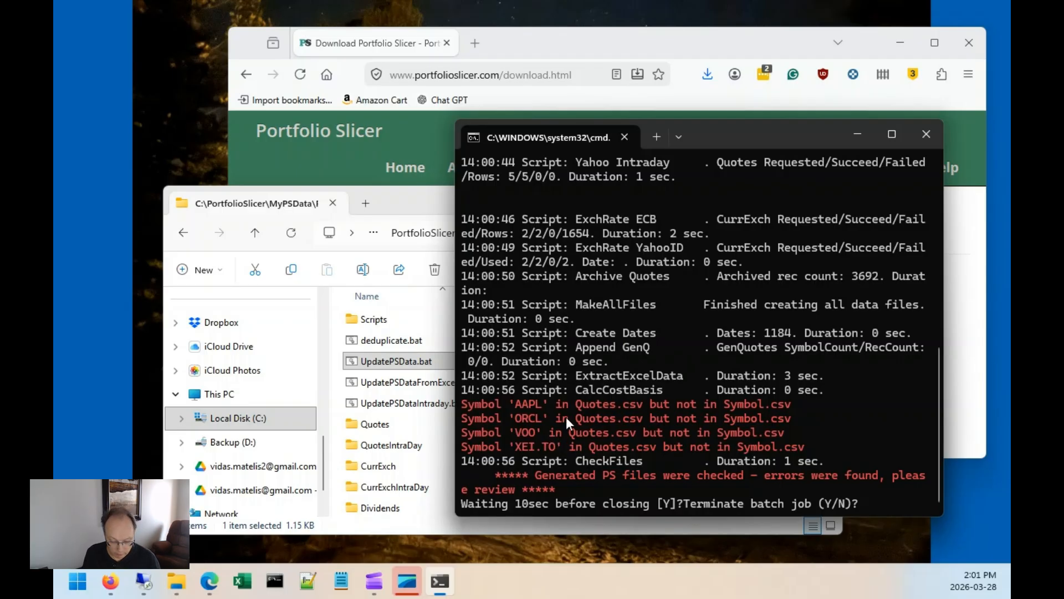
text(y)
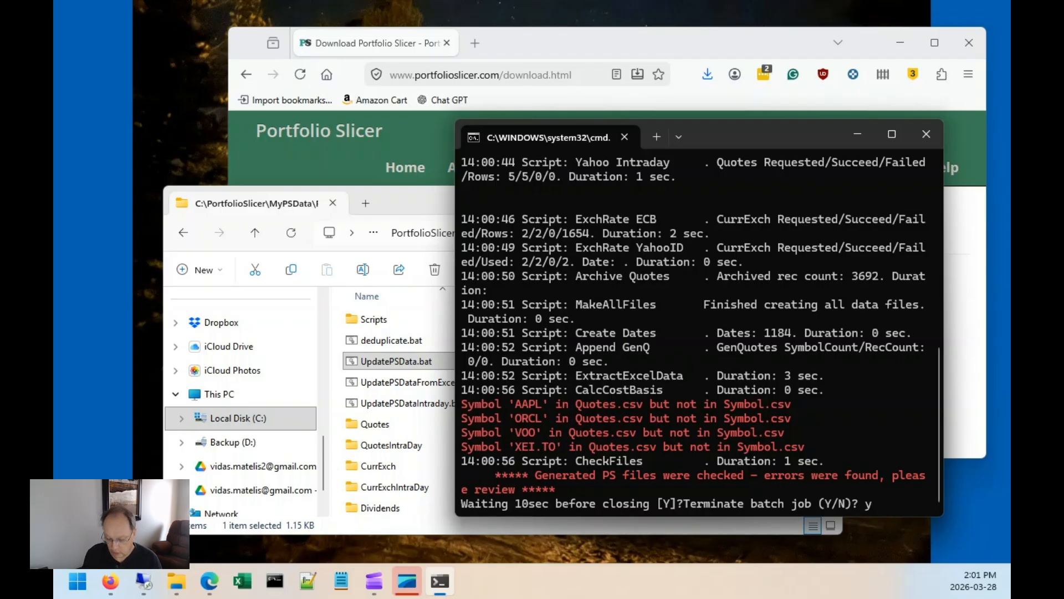
key(Return)
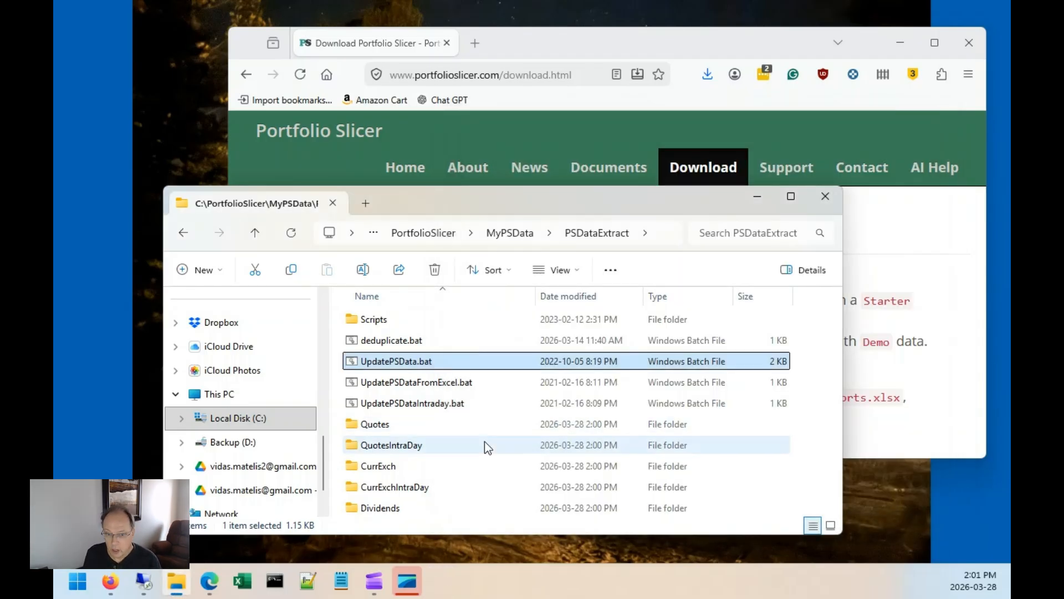
Open the Quotes folder and the _AAPL_.txt quote file, highlighting its first line.
double_click(394, 426)
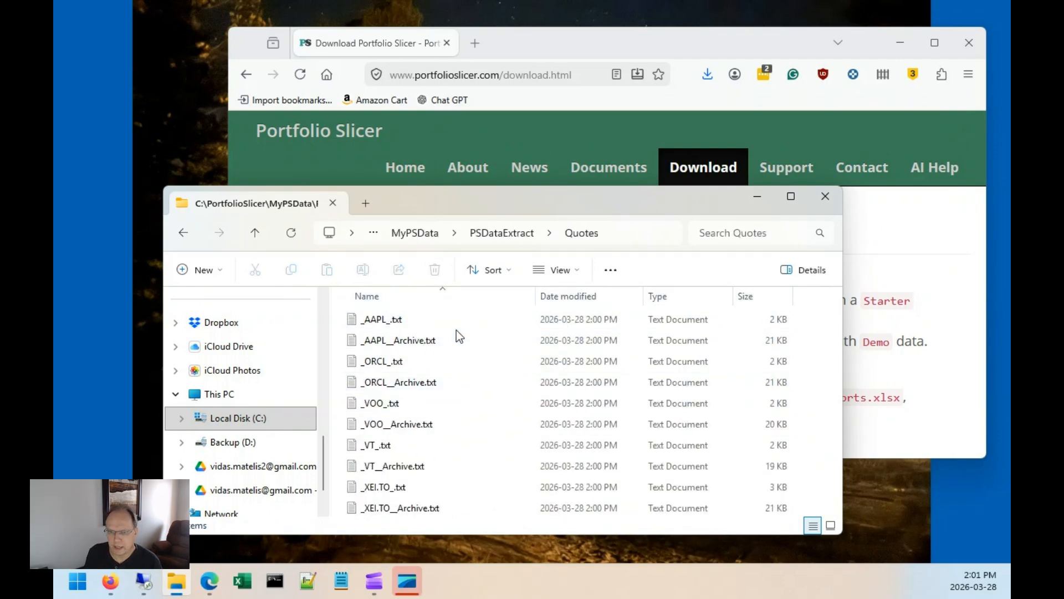
click(434, 324)
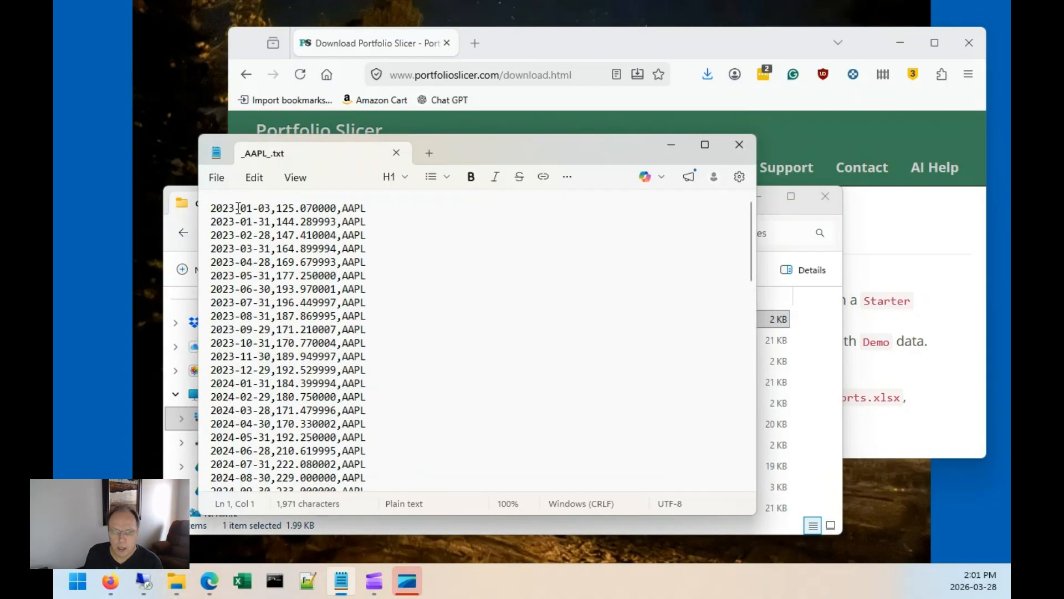
drag(217, 206, 373, 241)
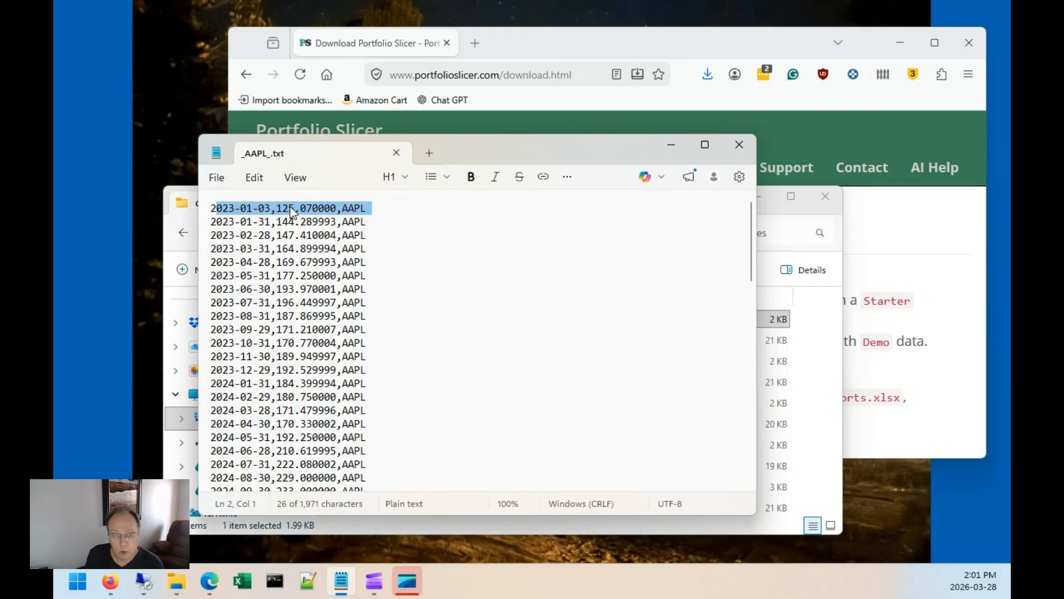
Examine the first and last dated rows of the _AAPL_.txt quote file, then close it.
click(239, 211)
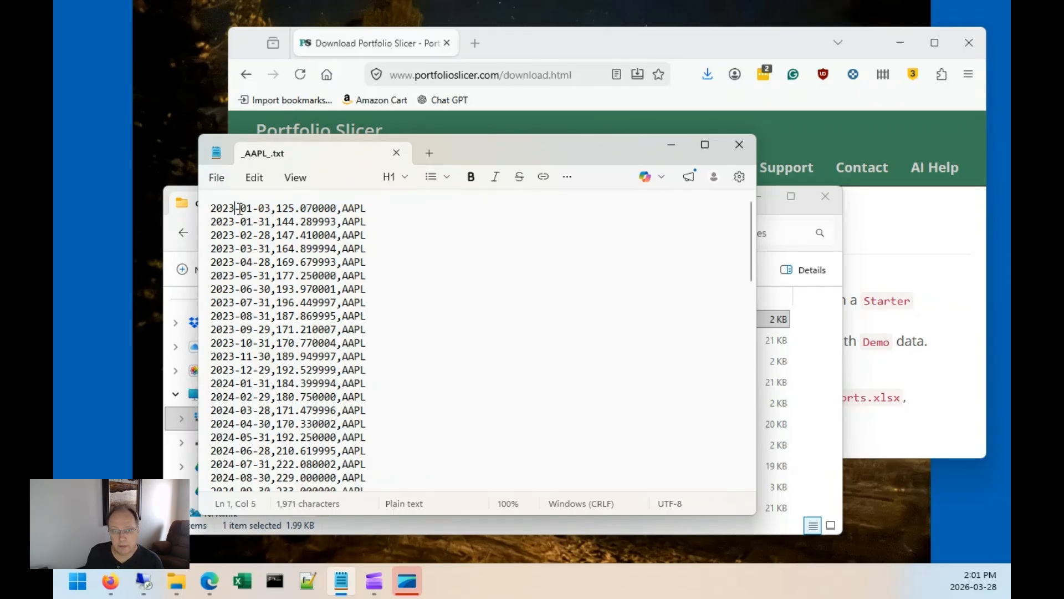
click(320, 210)
click(350, 210)
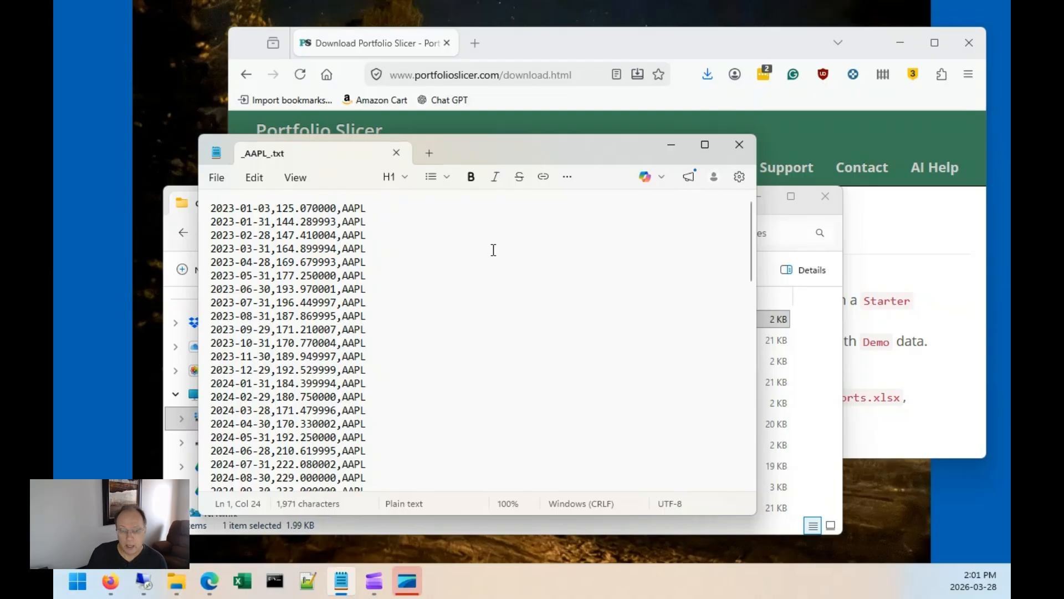
key(Down)
key(Down)
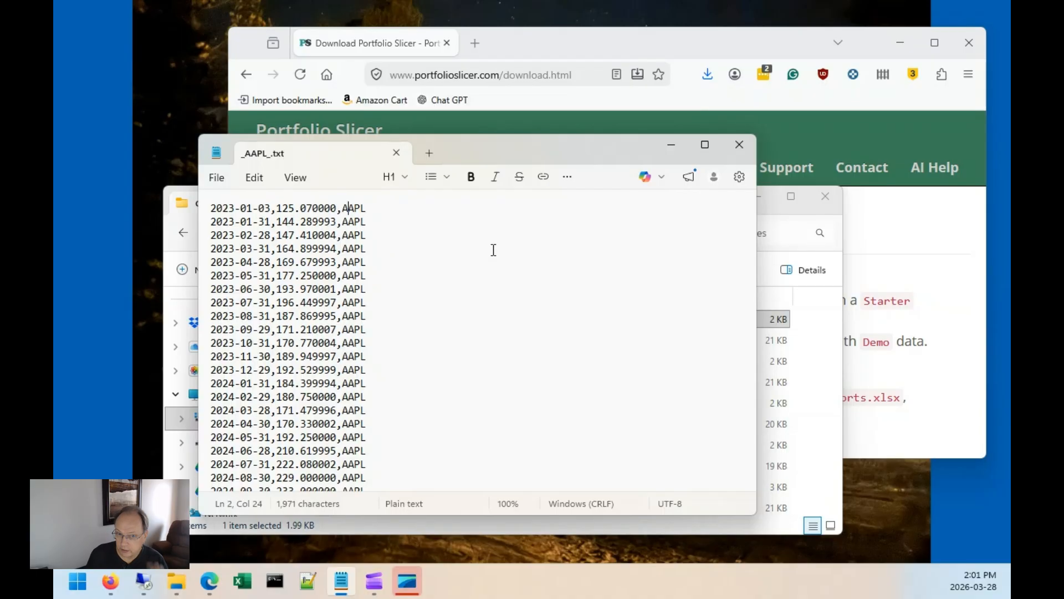
key(Down)
key(Home)
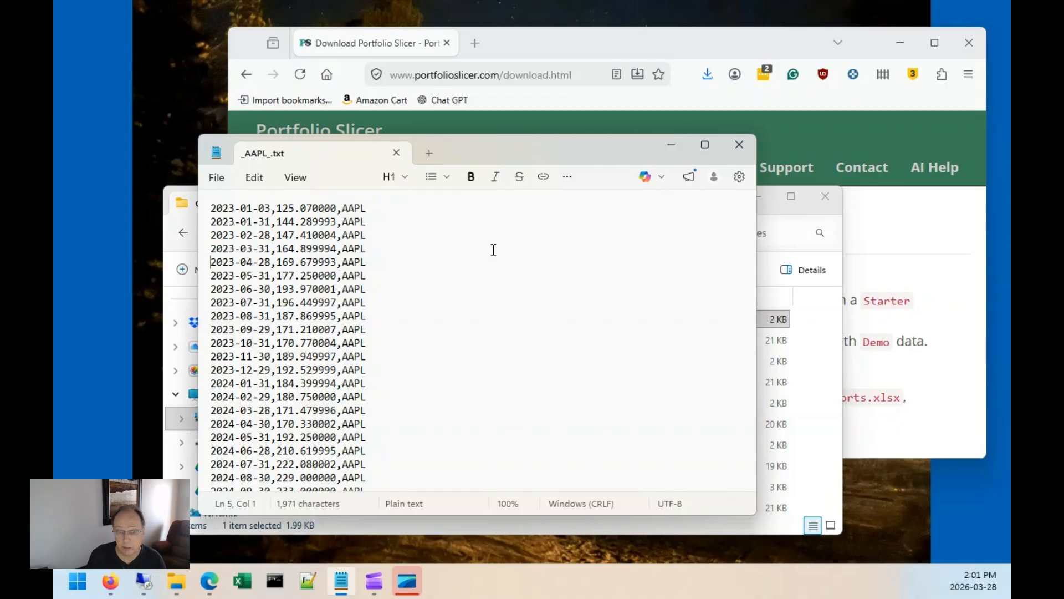
key(ctrl+End)
key(shift+Up)
key(shift+Up)
key(shift+Up)
key(shift+Up)
key(shift+Up)
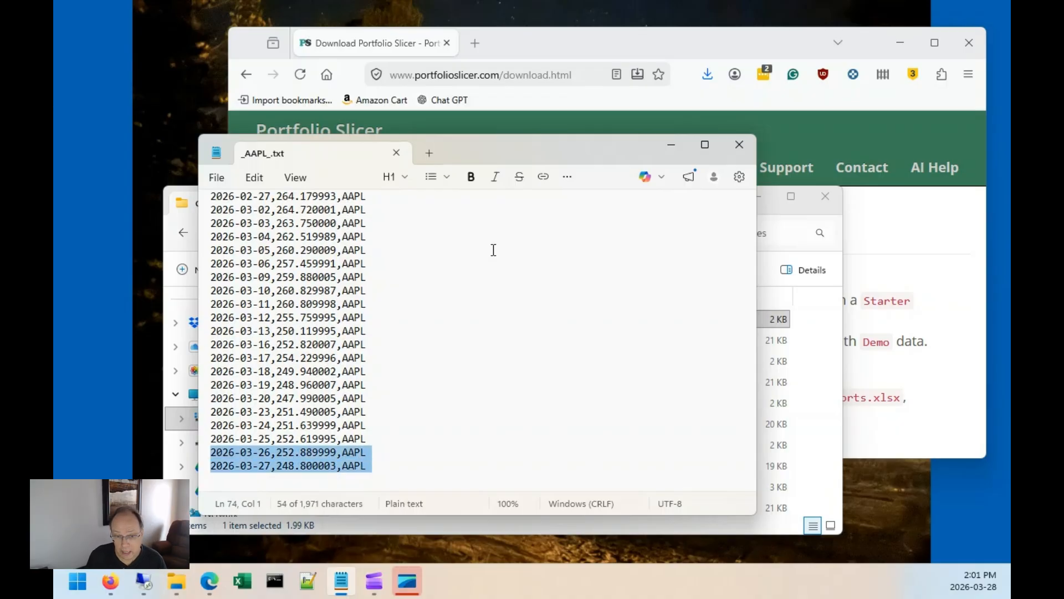
key(shift+Up)
key(shift+Up)
key(shift+Up)
key(shift+Up)
key(shift+Up)
key(shift+Up)
key(shift+Up)
key(shift+Up)
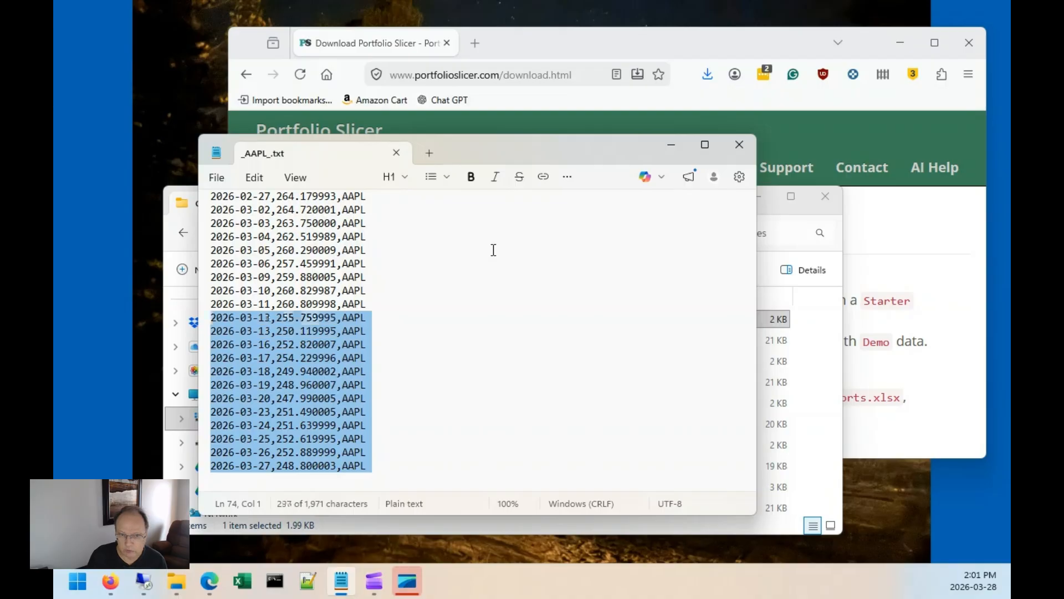
click(399, 154)
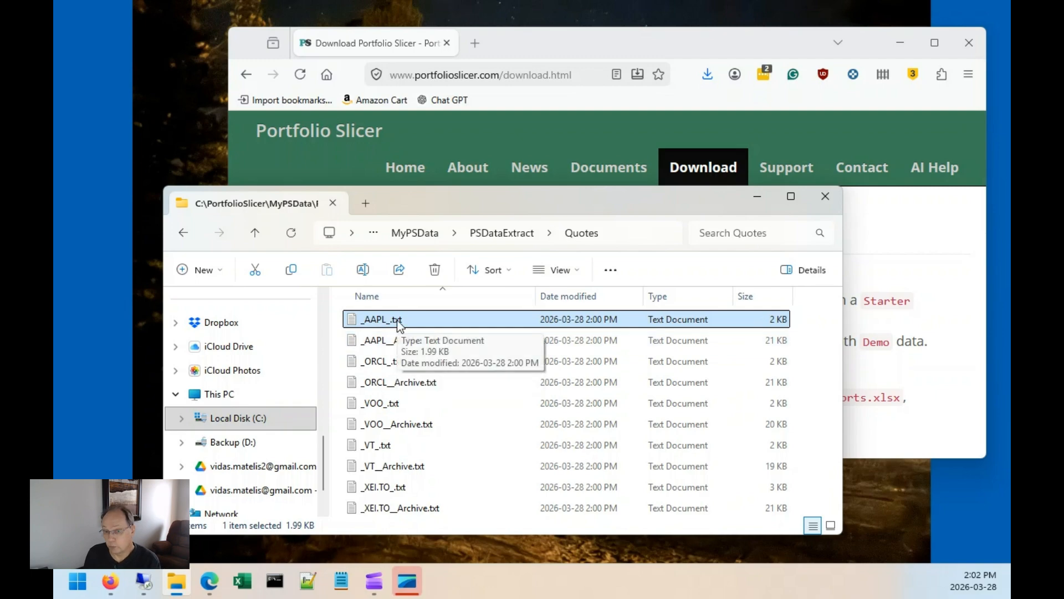
Open _AAPL__Archive.txt and check its first and last dated rows before closing it.
double_click(400, 339)
click(269, 208)
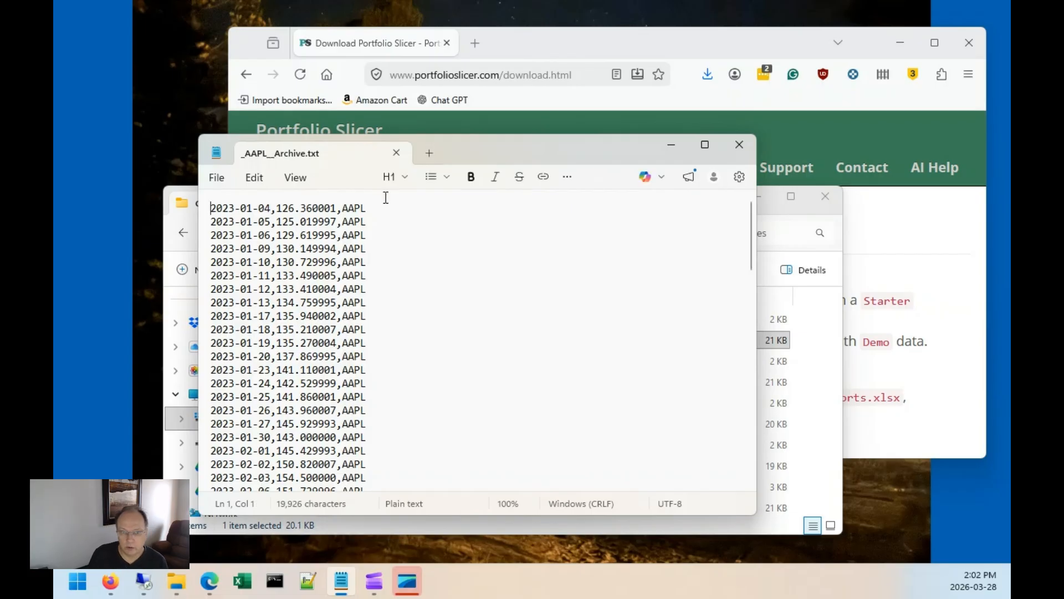
key(ctrl+End)
key(ctrl+Home)
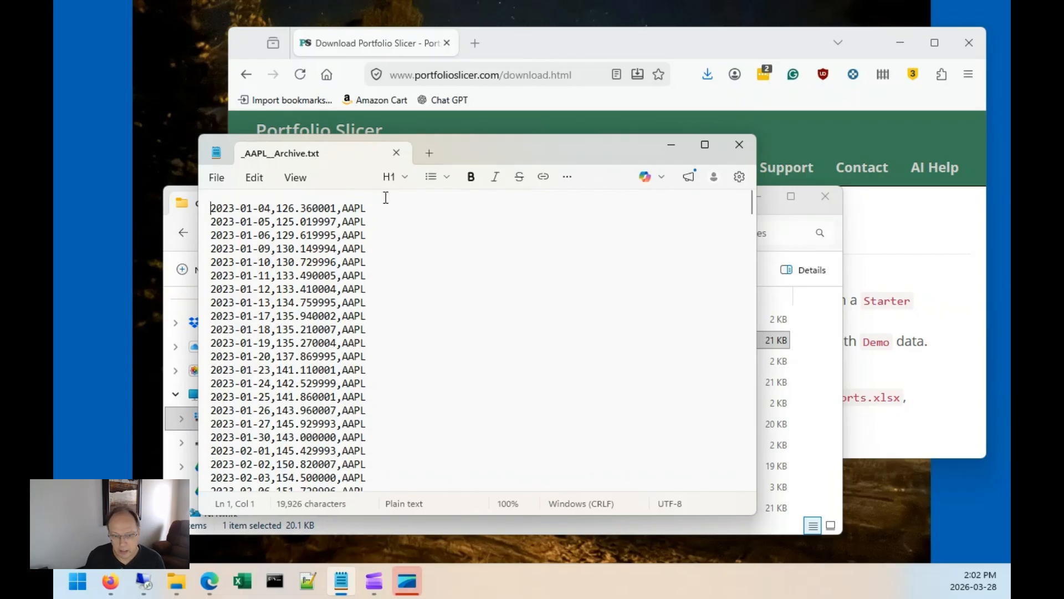
key(ctrl+End)
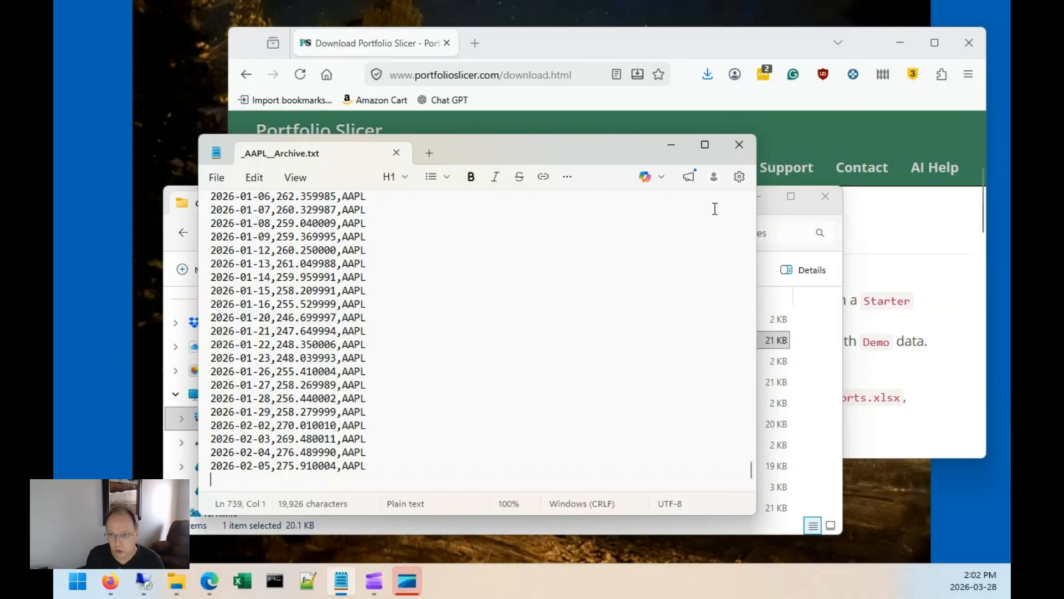
click(739, 144)
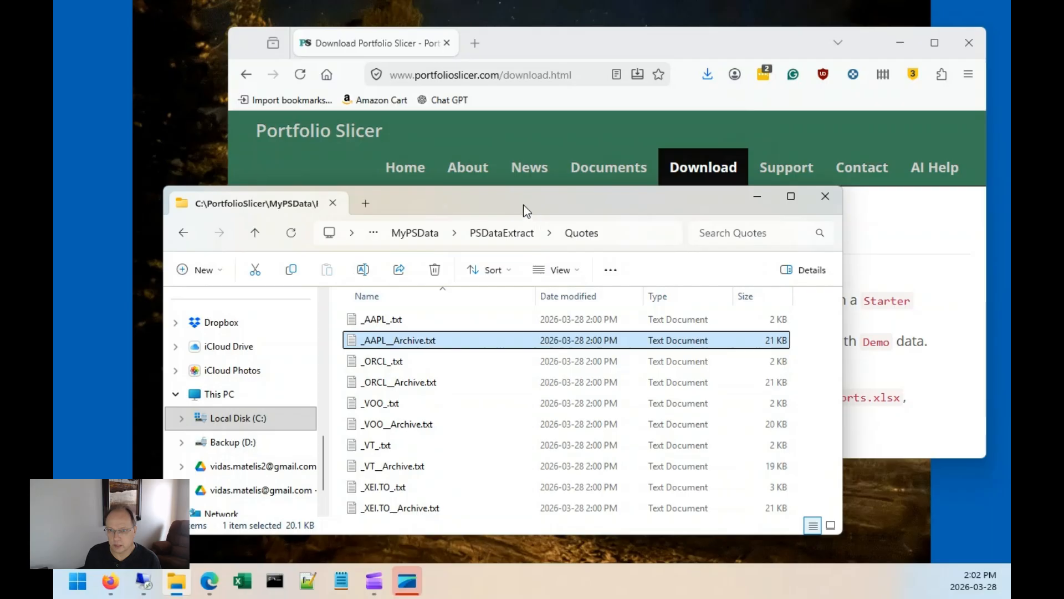
Go back to PSDataExtract and look inside the QuotesIntraDay folder.
click(516, 233)
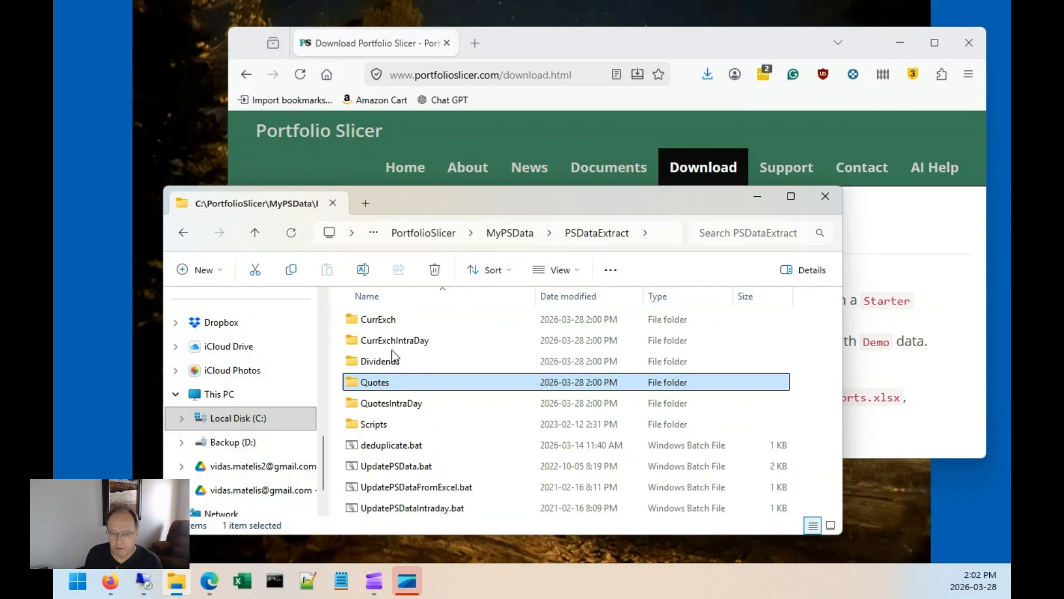
double_click(409, 404)
click(521, 233)
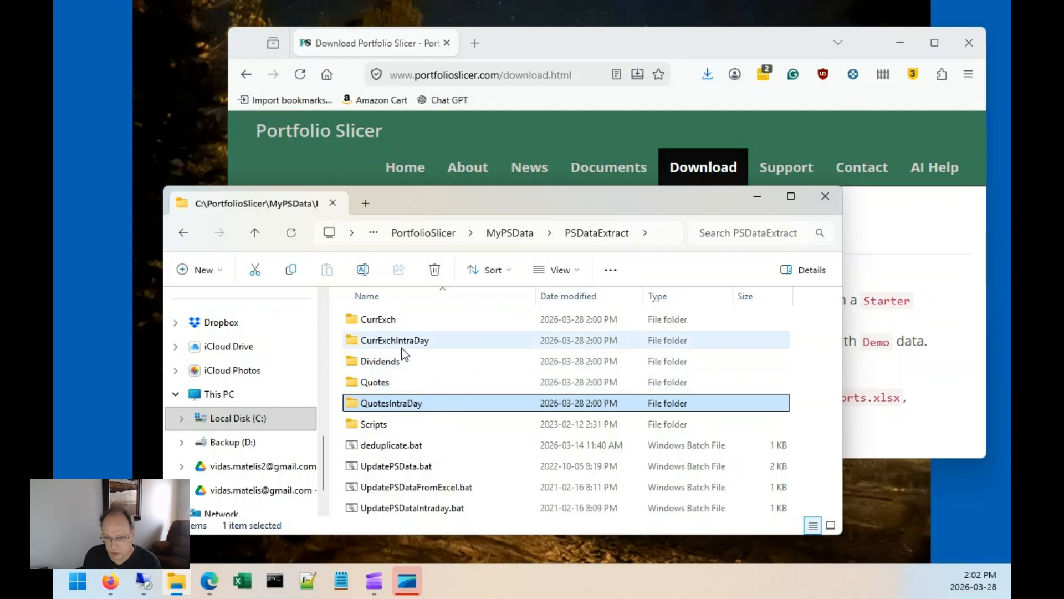
Open CAD_USD.txt in the CurrExch folder and examine its first and last exchange rate rows, then close it.
double_click(387, 320)
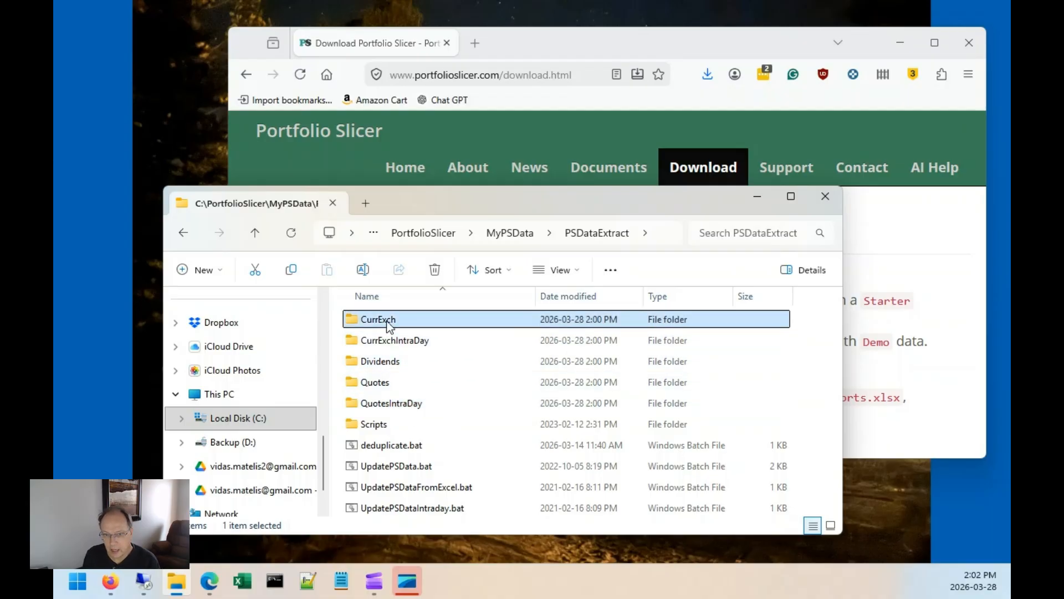
click(407, 325)
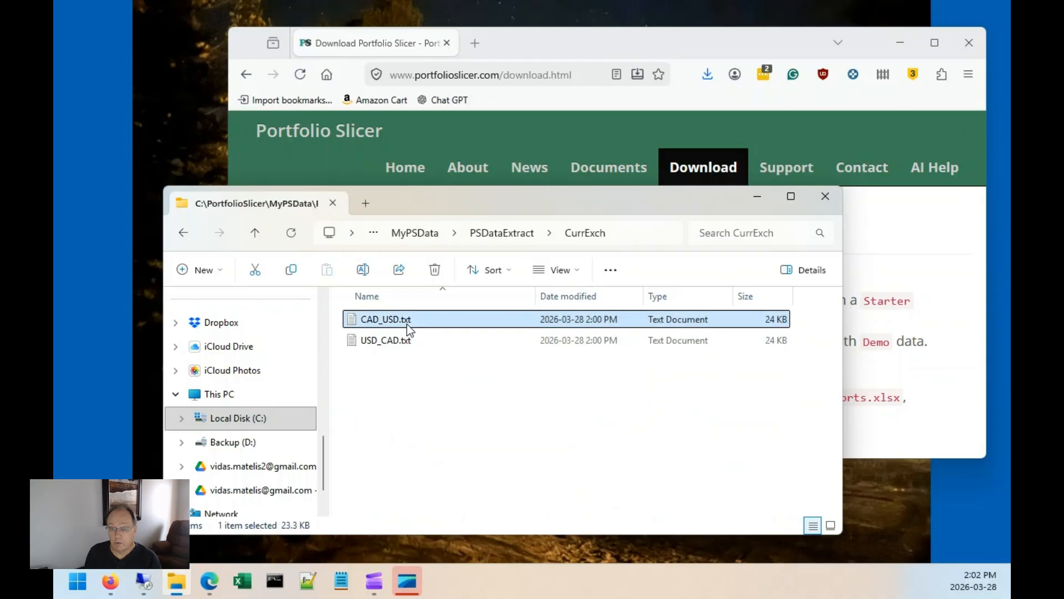
double_click(410, 321)
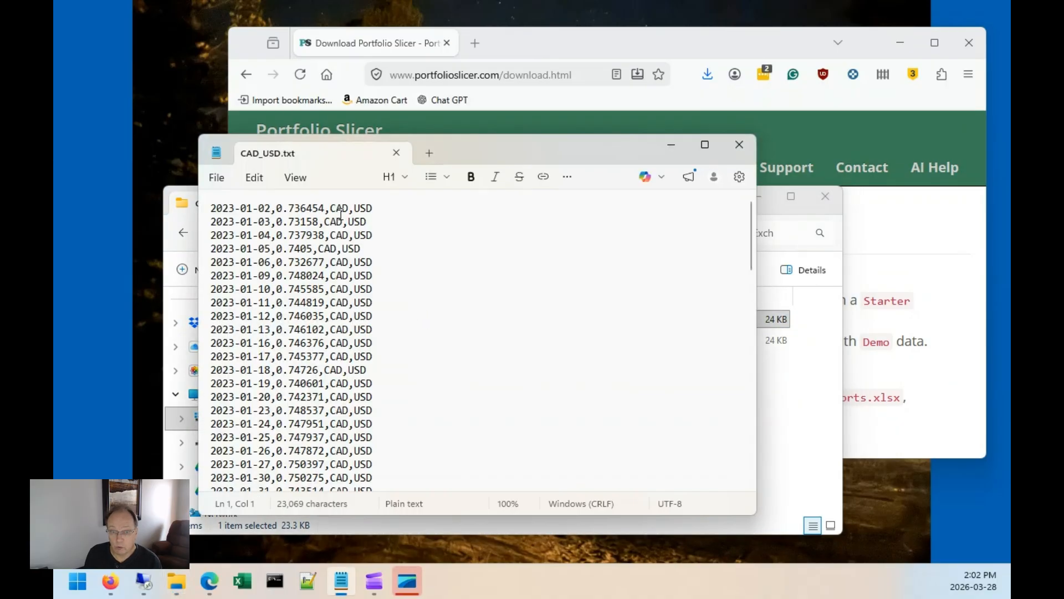
drag(276, 208, 322, 208)
click(340, 261)
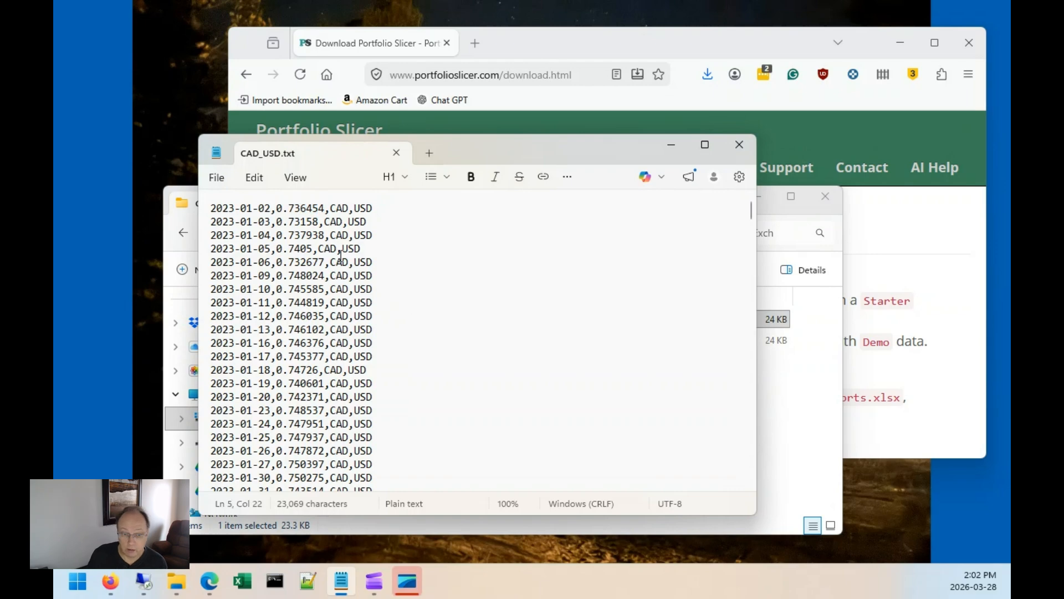
key(ctrl+End)
scroll(499, 232, up, 4)
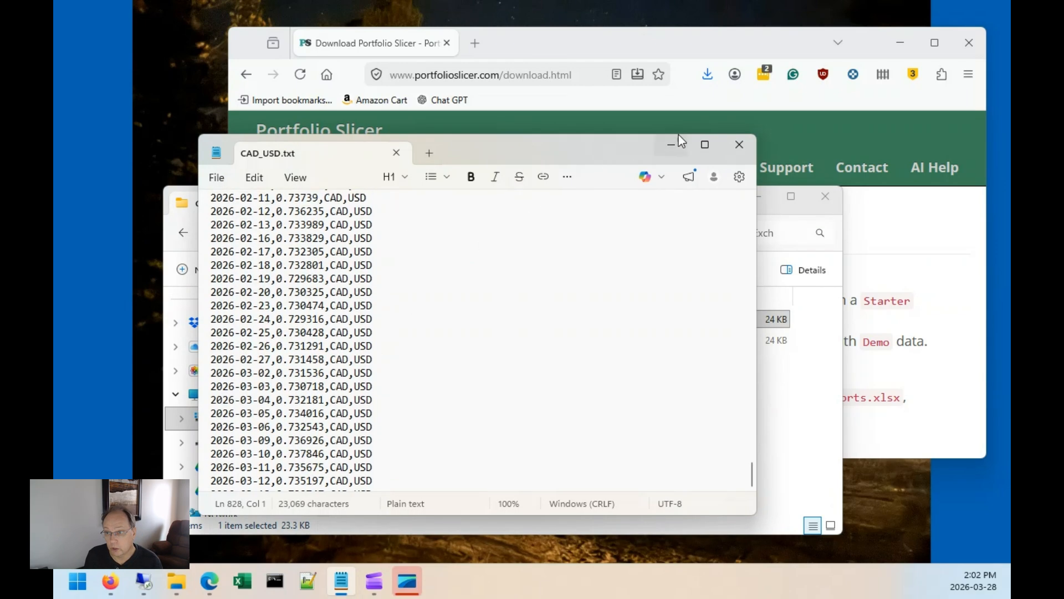
click(739, 144)
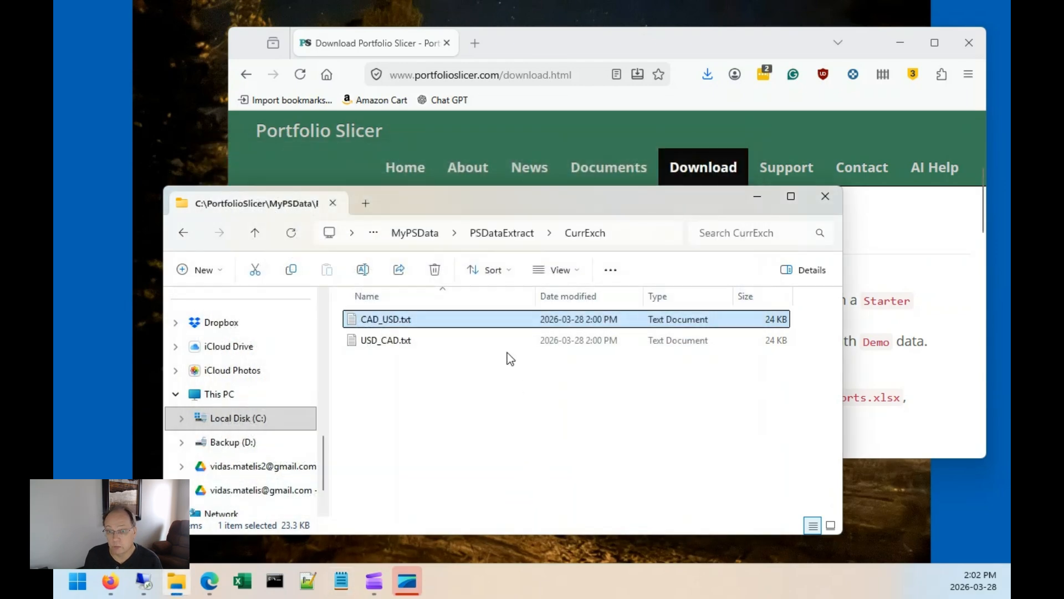
Go up to the MyPSData folder and open PortfolioSlicer-Source.xlsx.
click(496, 232)
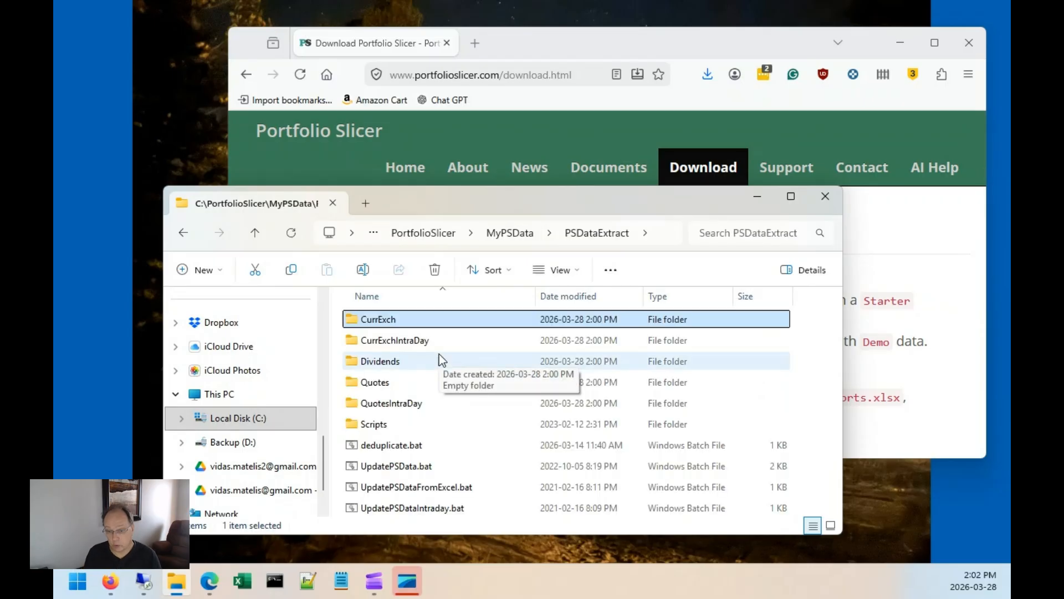
click(415, 468)
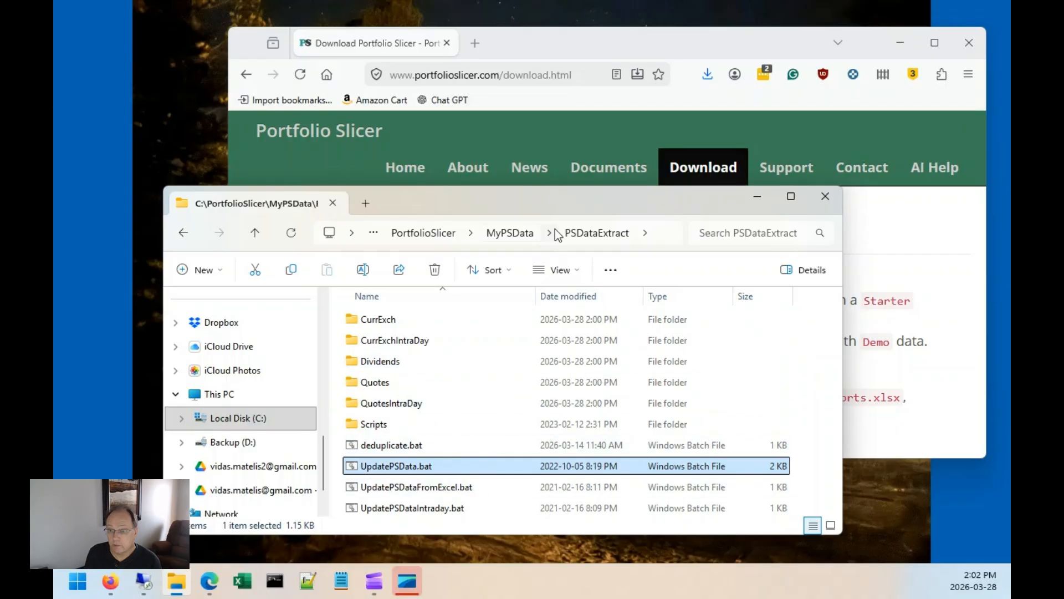
click(510, 232)
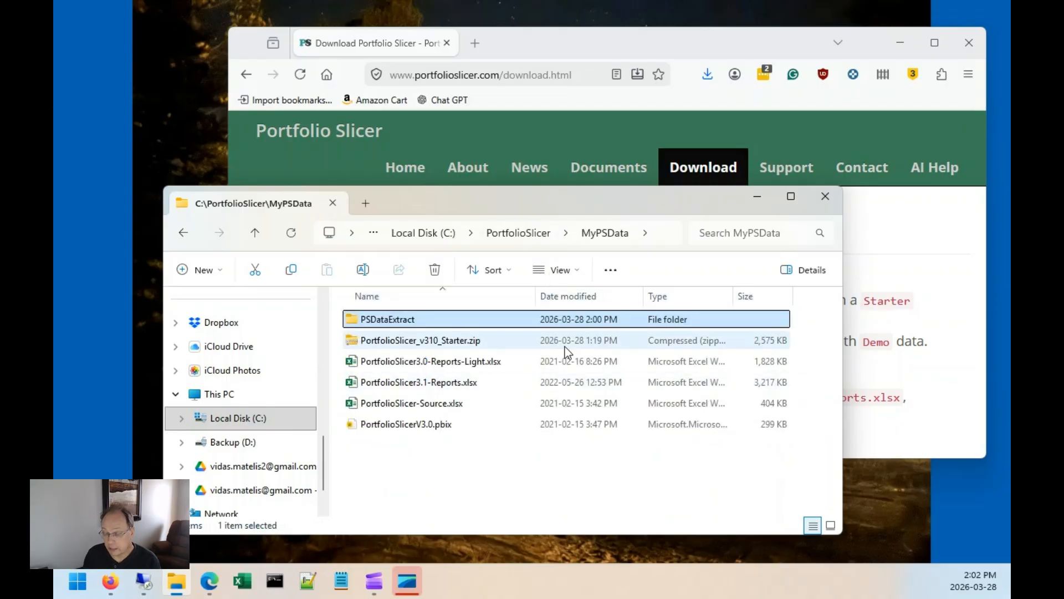
click(448, 404)
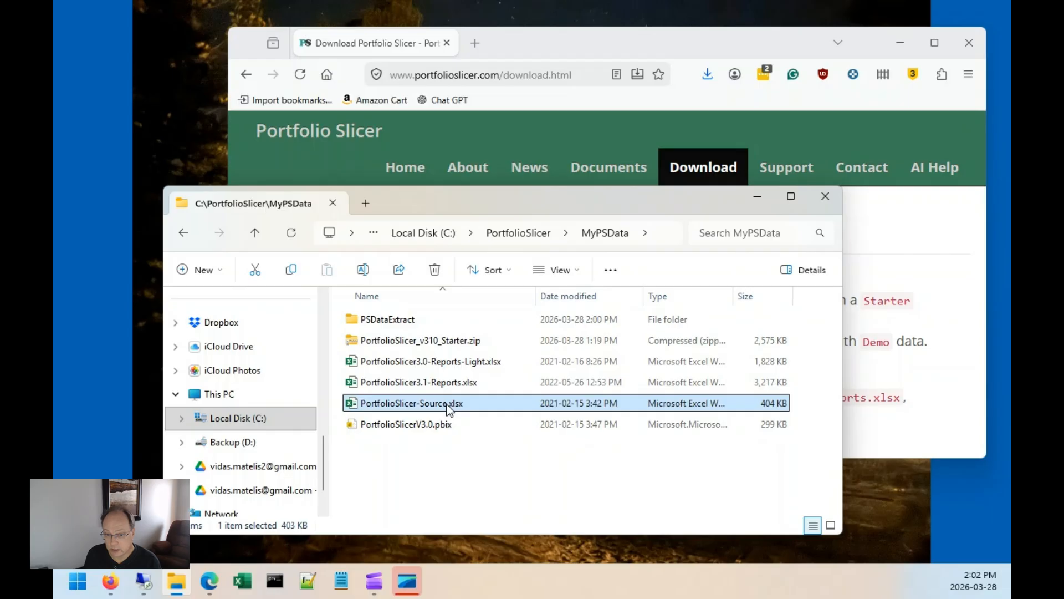
double_click(447, 404)
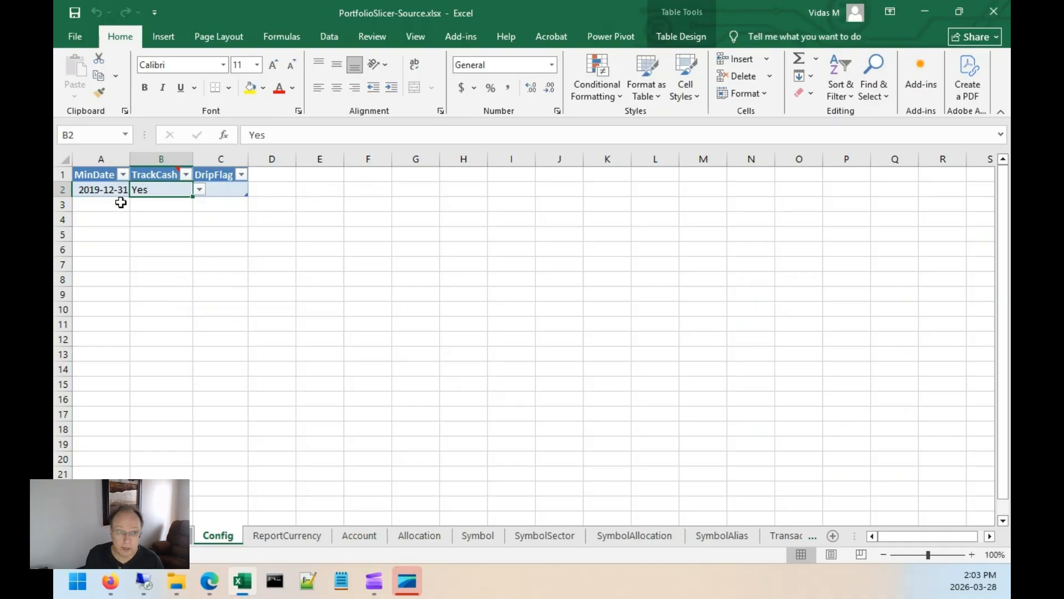
On the Config sheet, set MinDate to 2022-12-31 and TrackCash to No.
click(107, 189)
text(20)
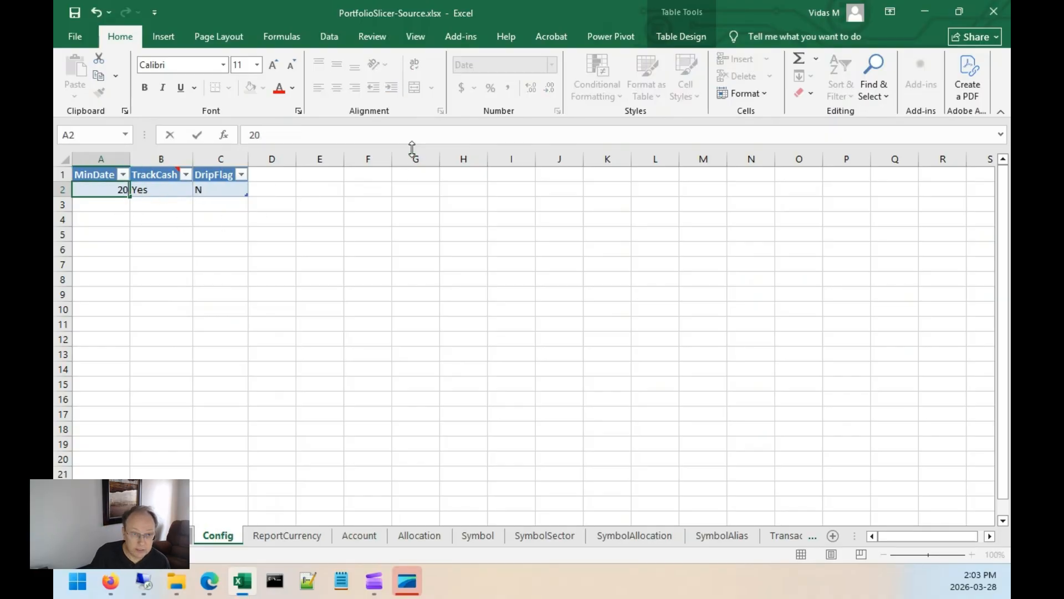
text(22-12-31)
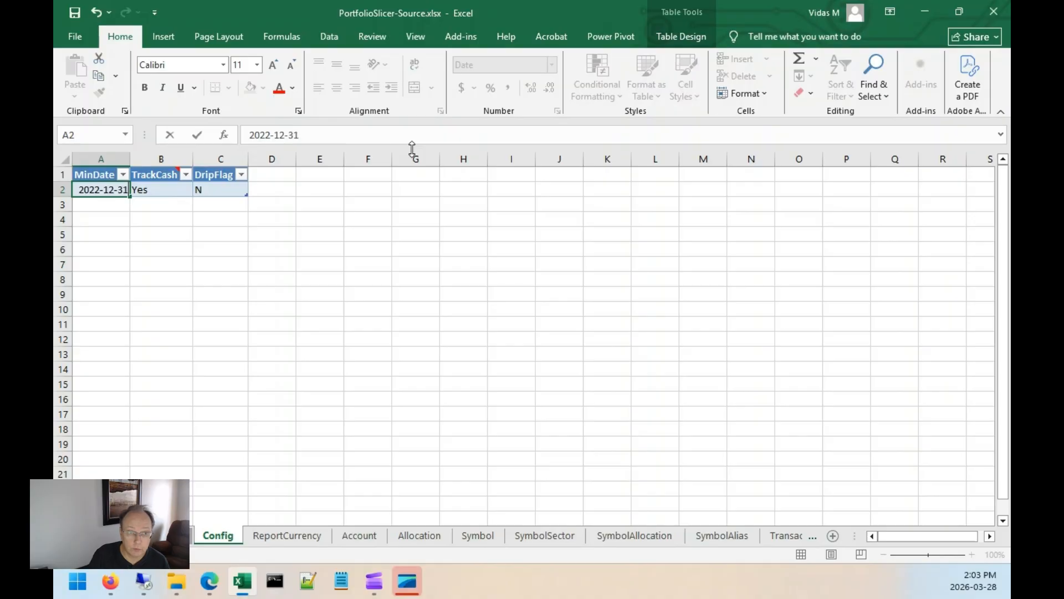
key(Tab)
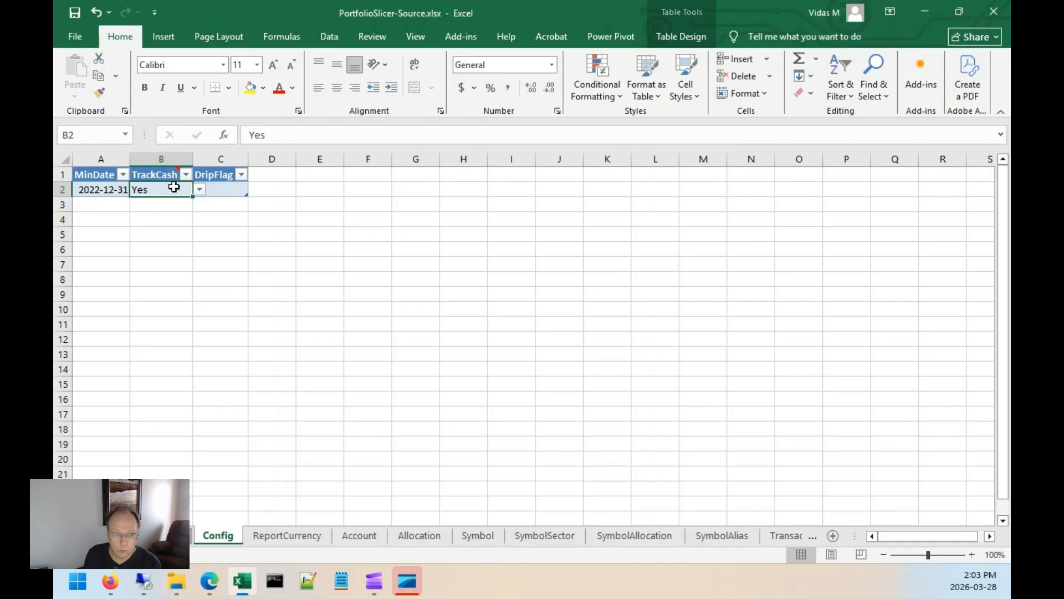
text(No)
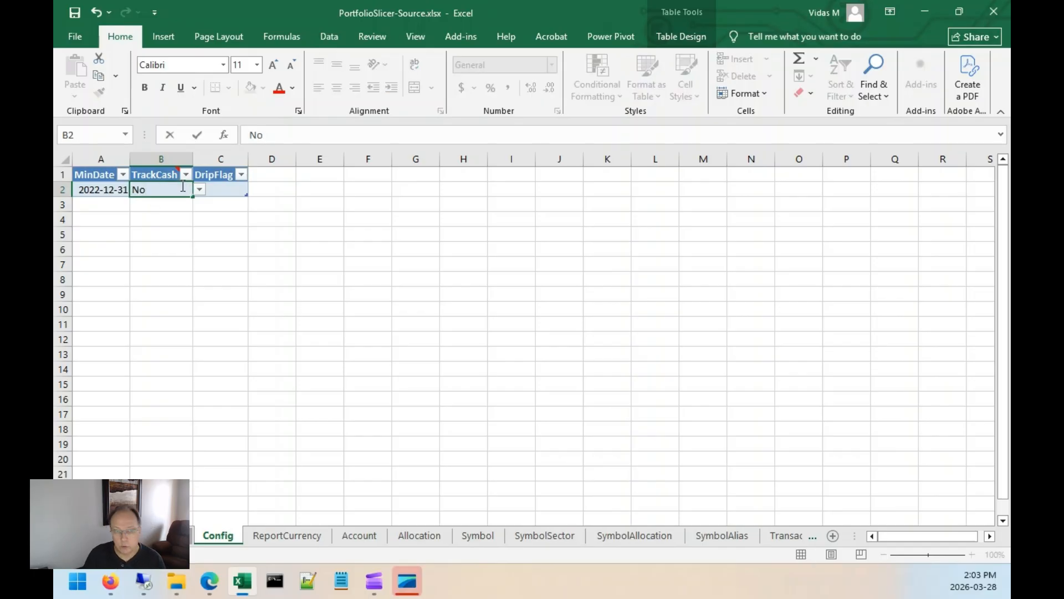
key(Tab)
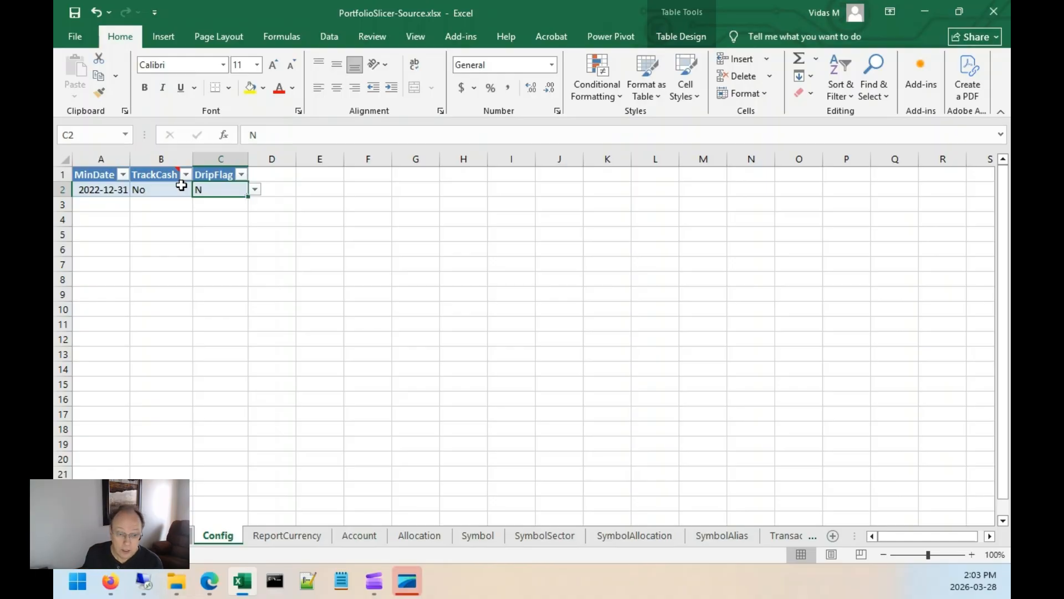
Open psConfig.txt in the Scripts folder to compare its MinDate with the workbook, then close it.
click(179, 587)
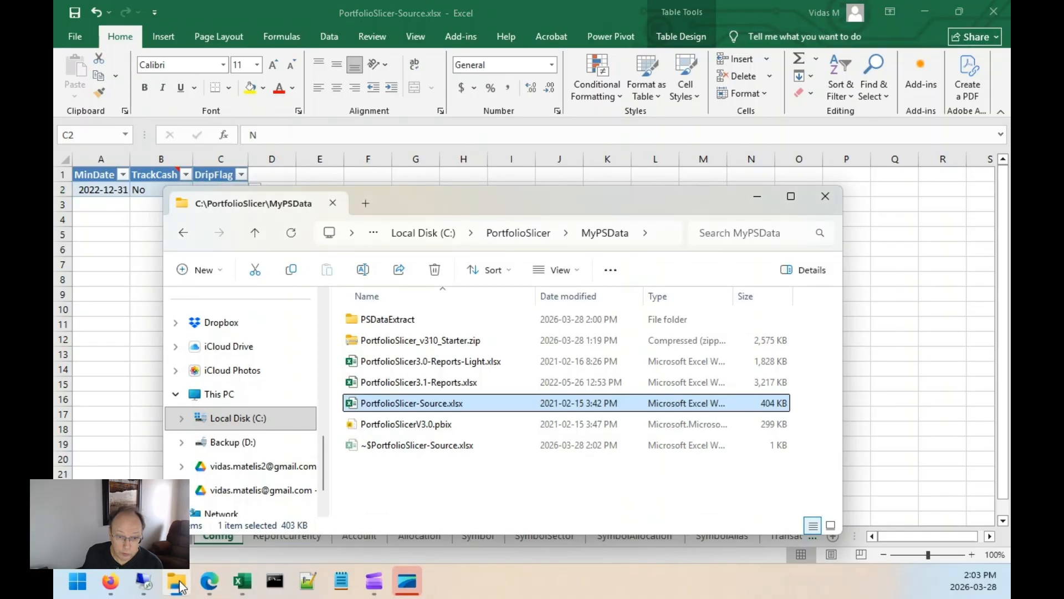
double_click(392, 326)
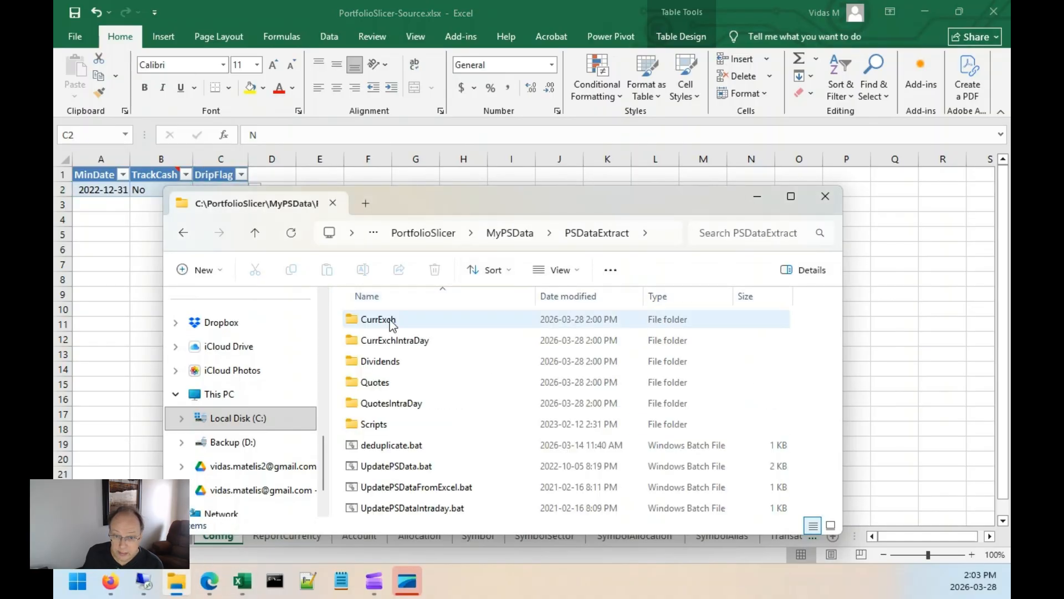
double_click(386, 424)
scroll(489, 399, down, 4)
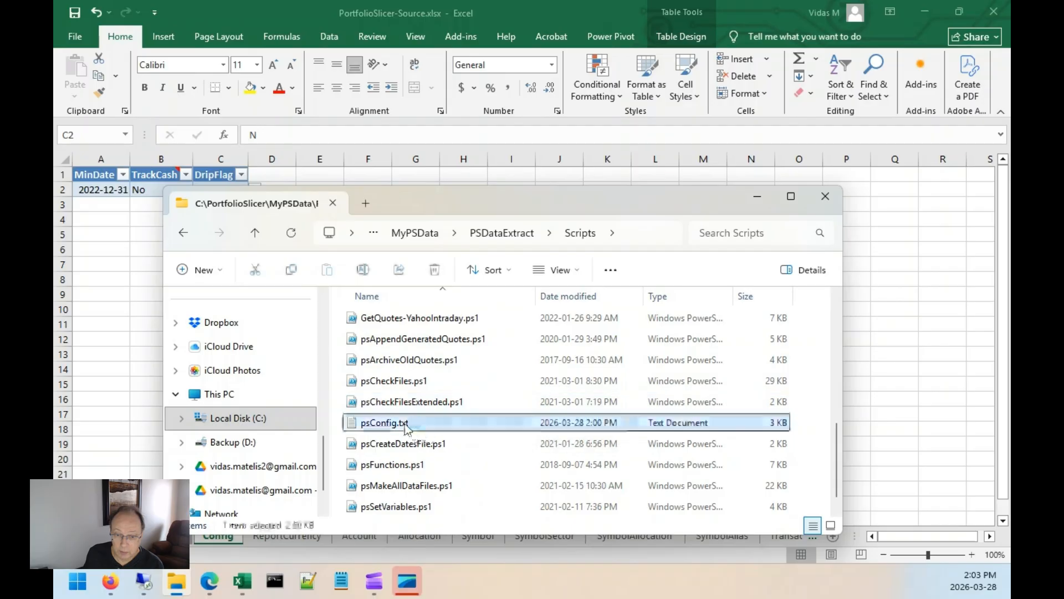
double_click(407, 427)
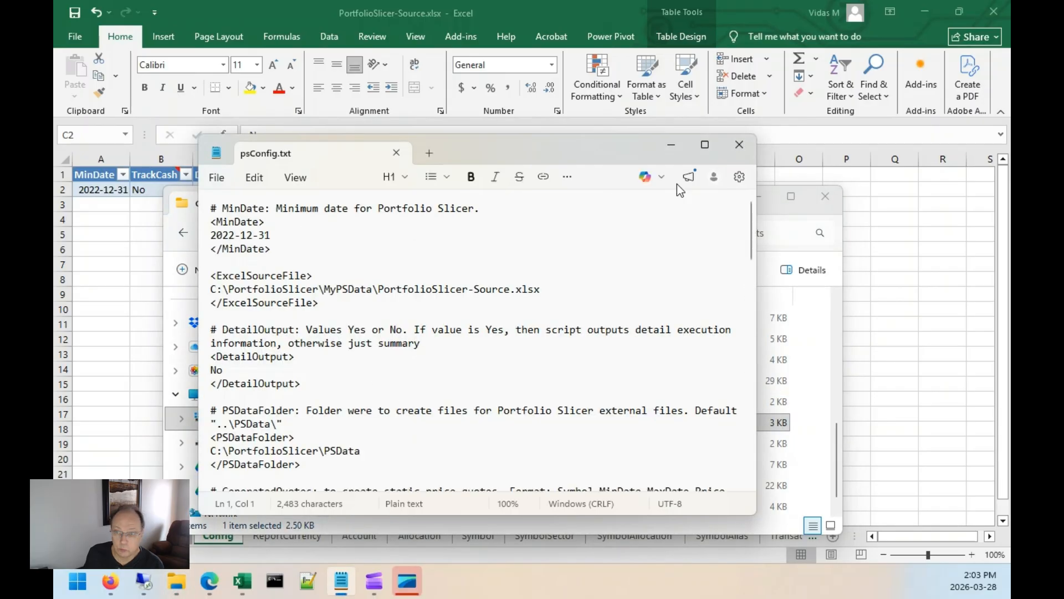
click(756, 153)
key(alt+F4)
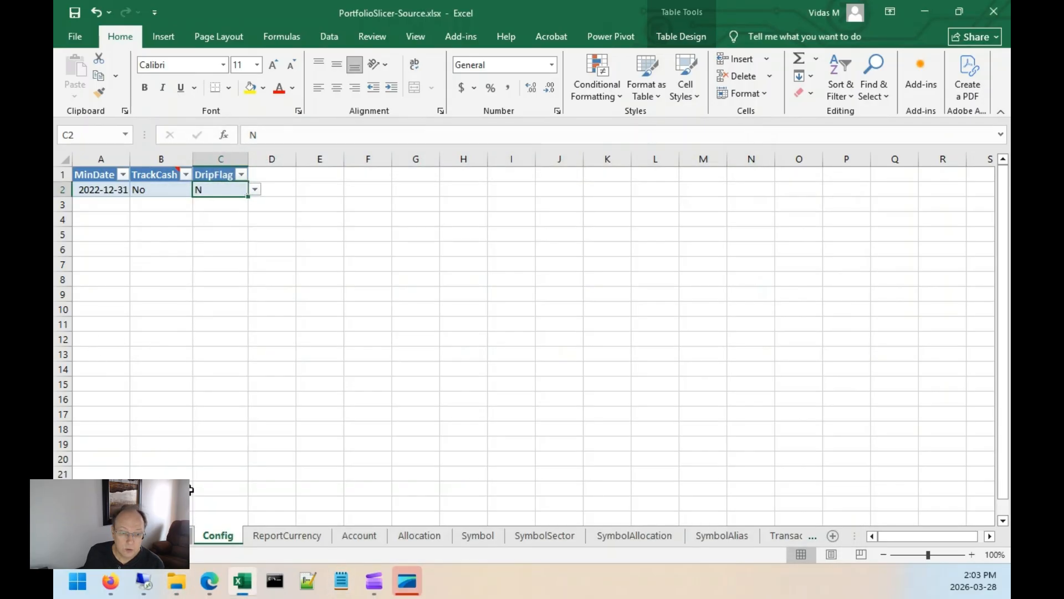
click(92, 189)
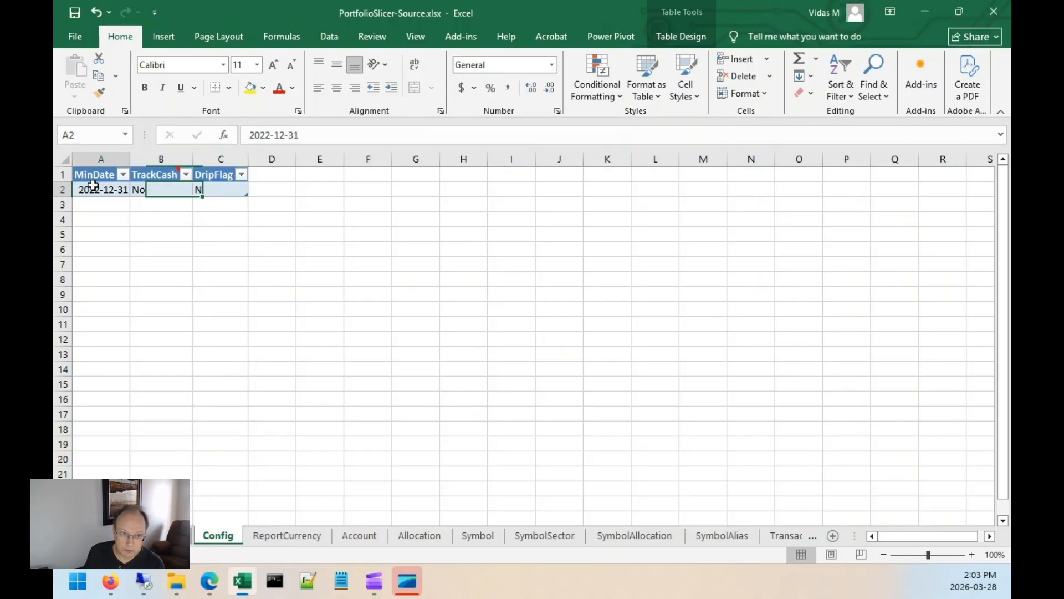
Open the TransType sheet and examine the list of transaction types in its first column.
click(165, 536)
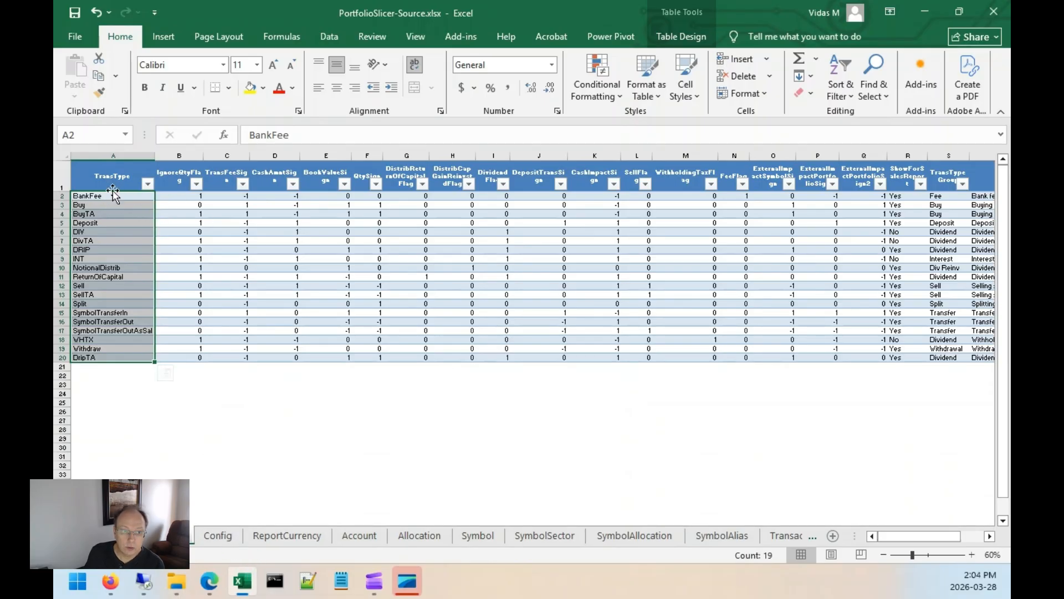
click(108, 195)
drag(107, 196, 107, 357)
click(121, 435)
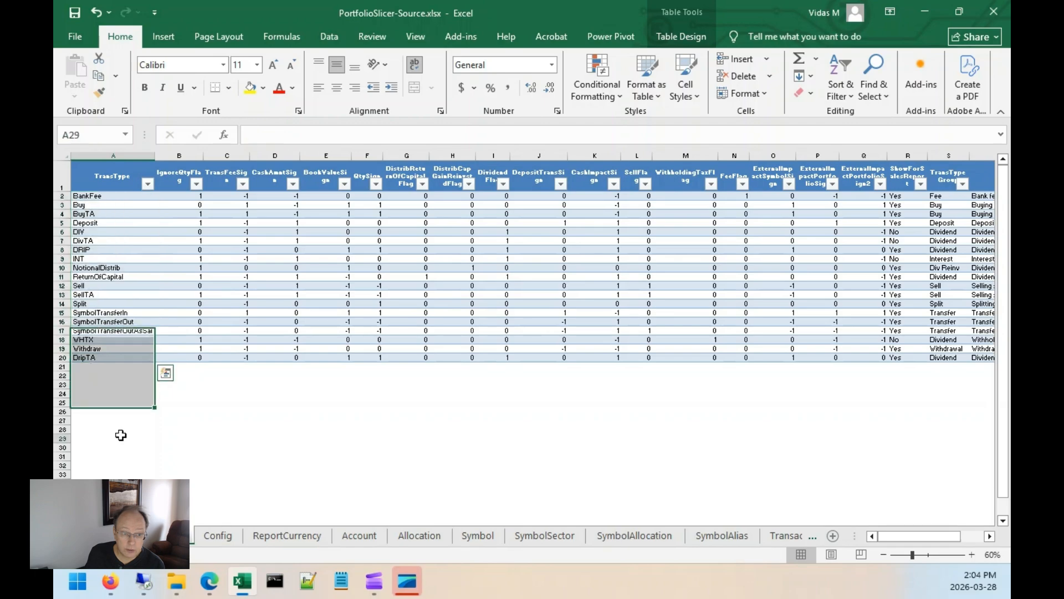
click(84, 250)
click(88, 358)
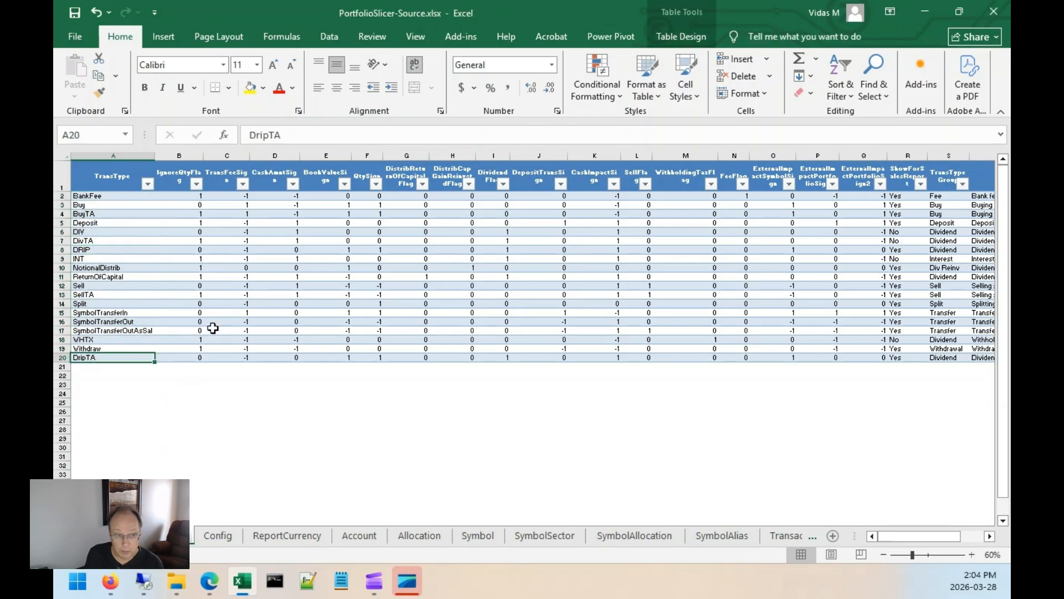
drag(114, 204, 124, 352)
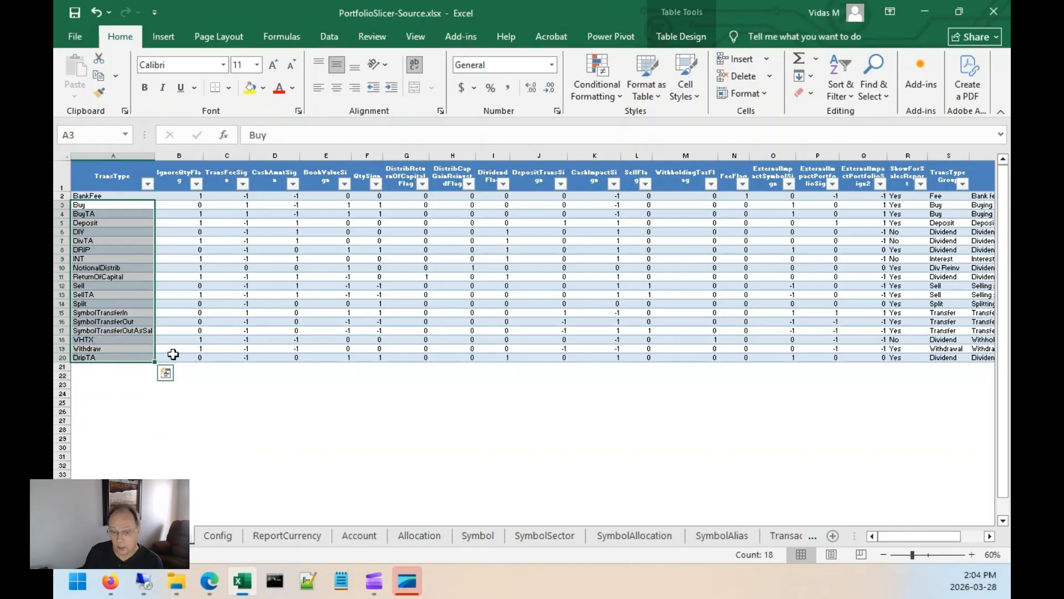
Return to Config and switch to the ReportCurrency sheet to examine its currency rows.
click(221, 536)
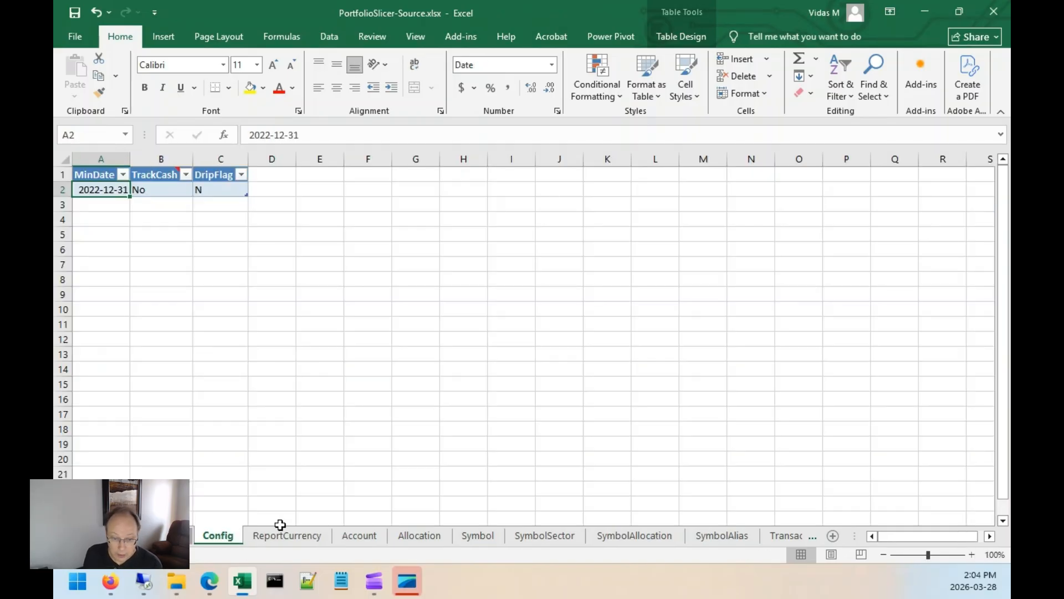
click(305, 536)
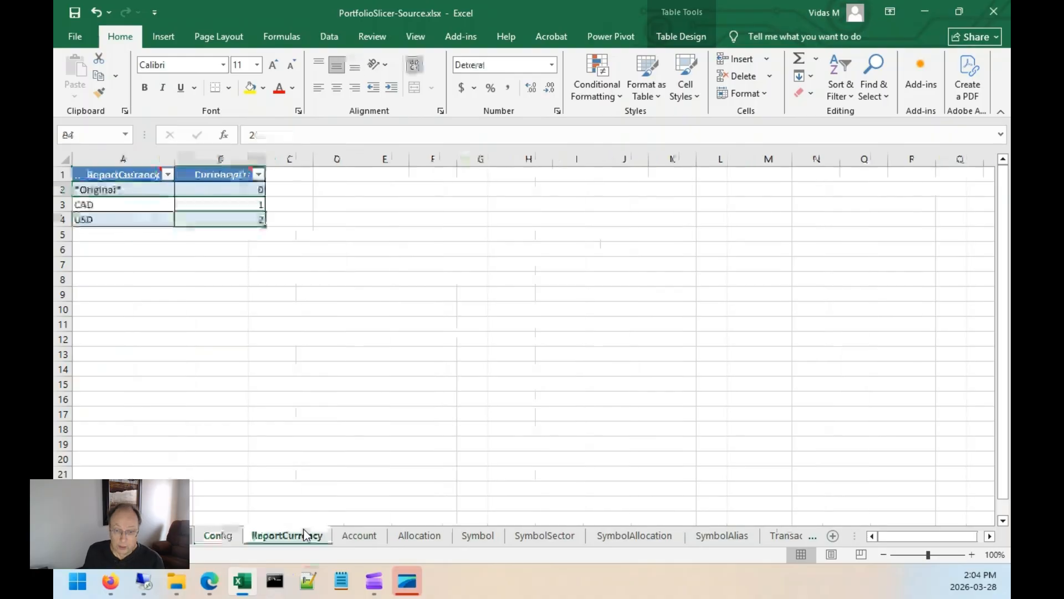
click(91, 207)
click(98, 219)
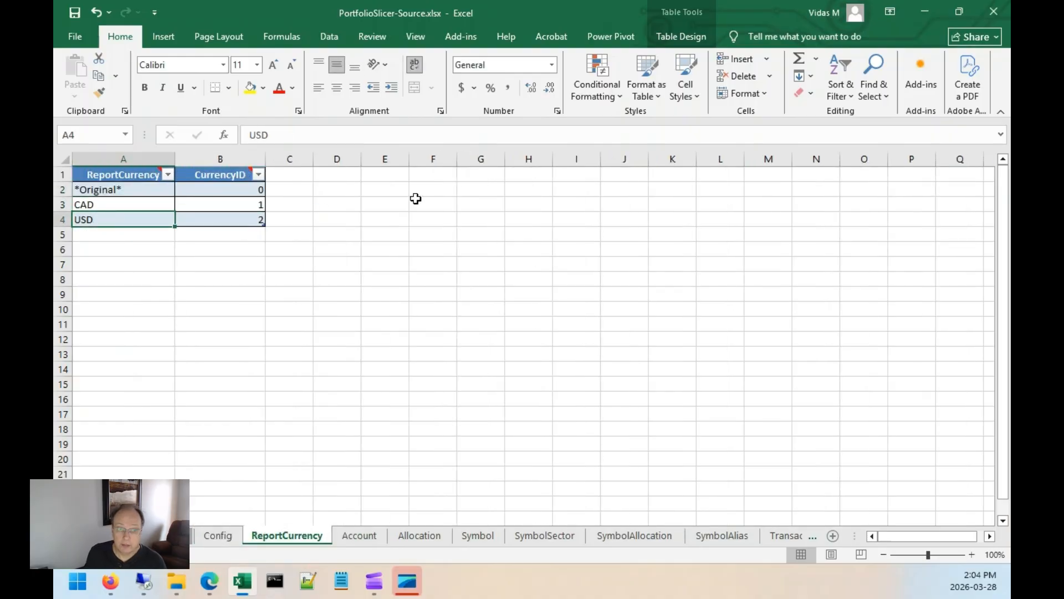
key(Up)
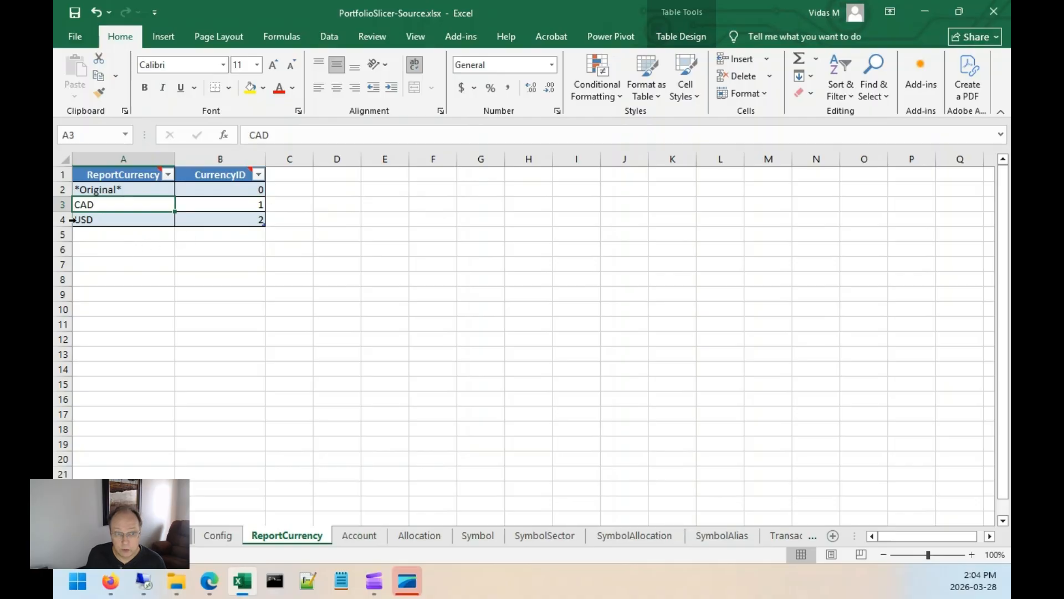
Delete the USD row from the ReportCurrency table, then undo the deletion.
click(151, 220)
drag(151, 220, 213, 219)
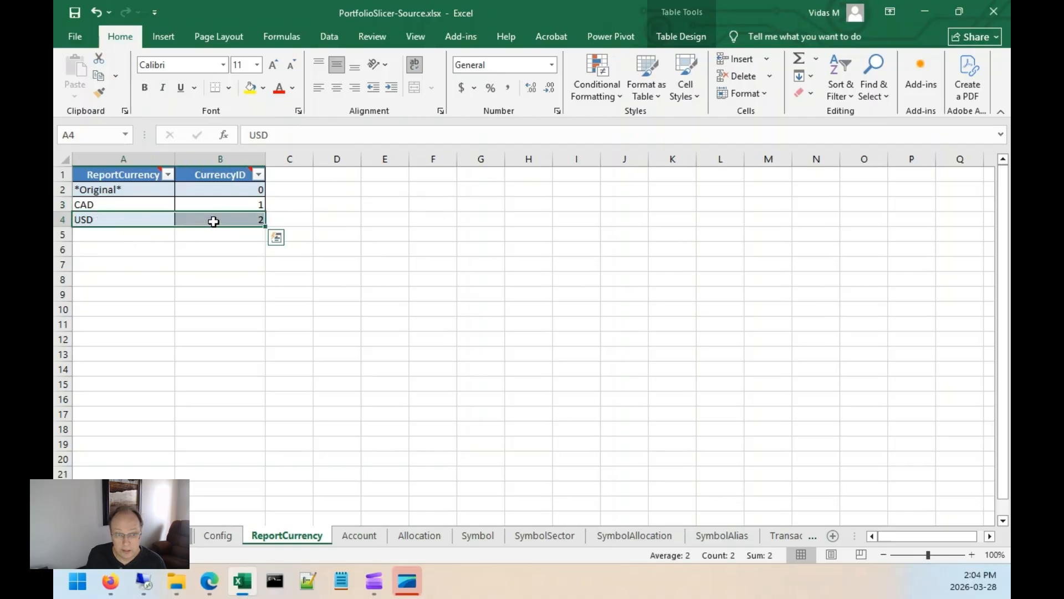
right_click(213, 220)
mouse_move(286, 329)
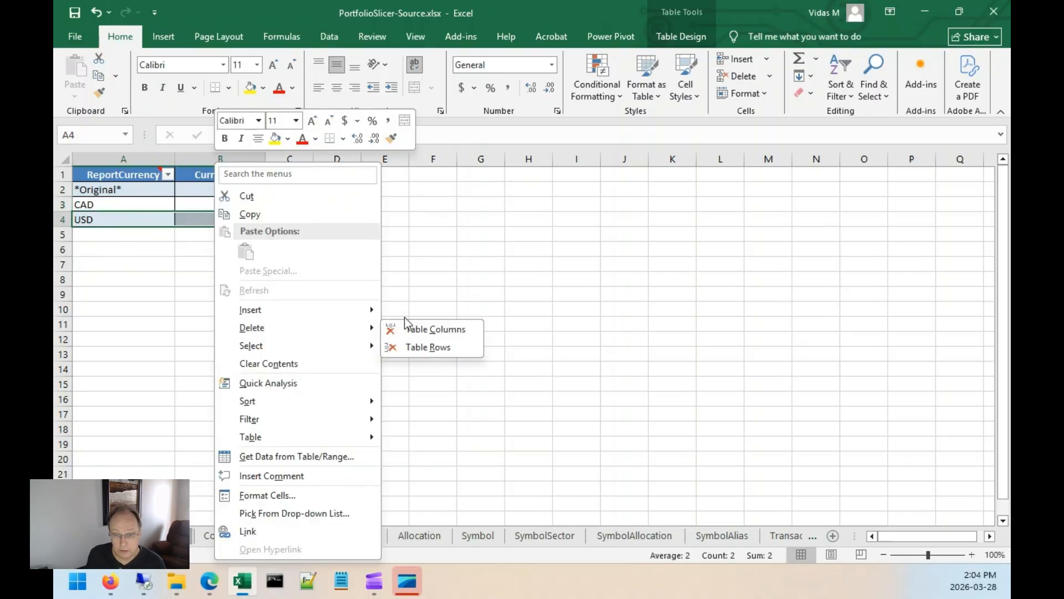
click(458, 346)
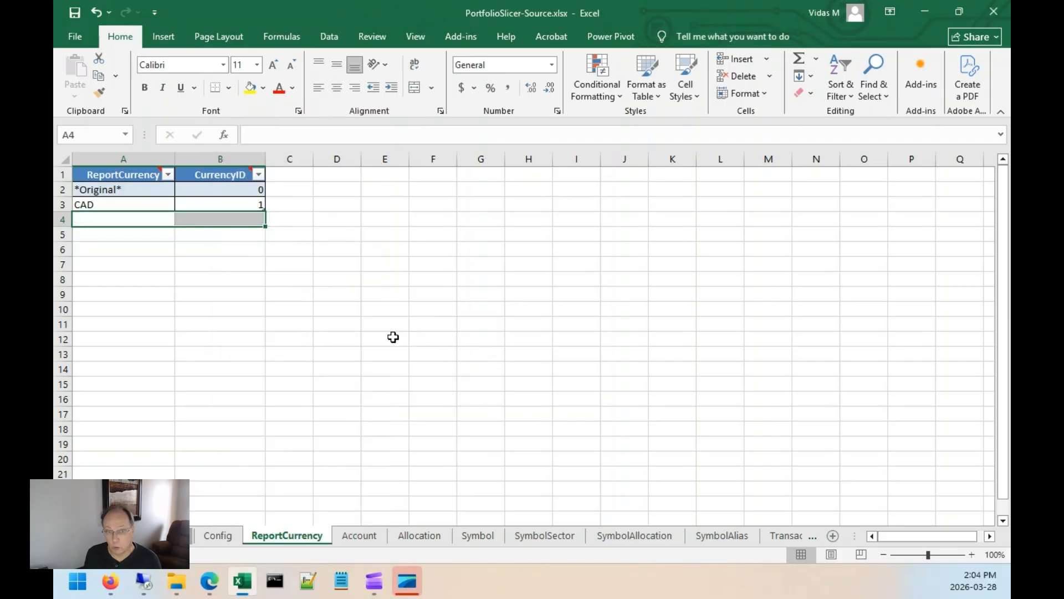
key(ctrl+z)
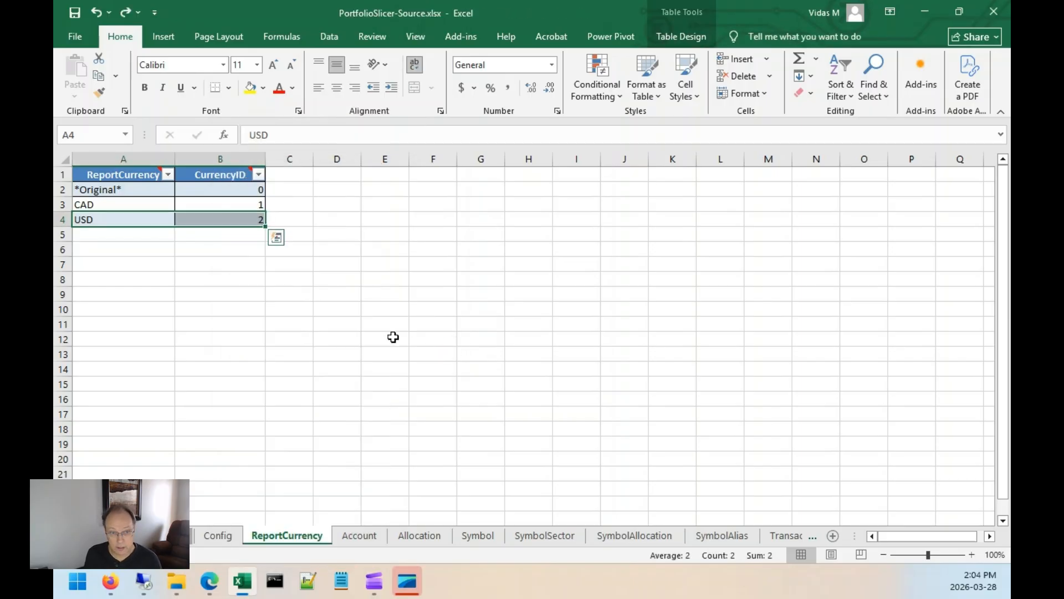
click(222, 263)
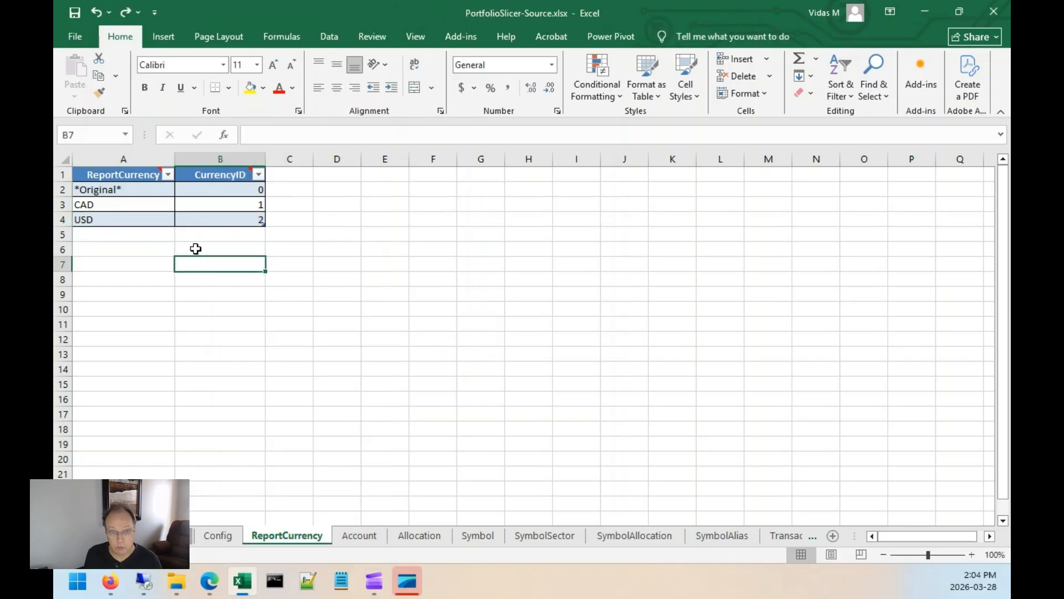
click(92, 175)
key(ctrl+End)
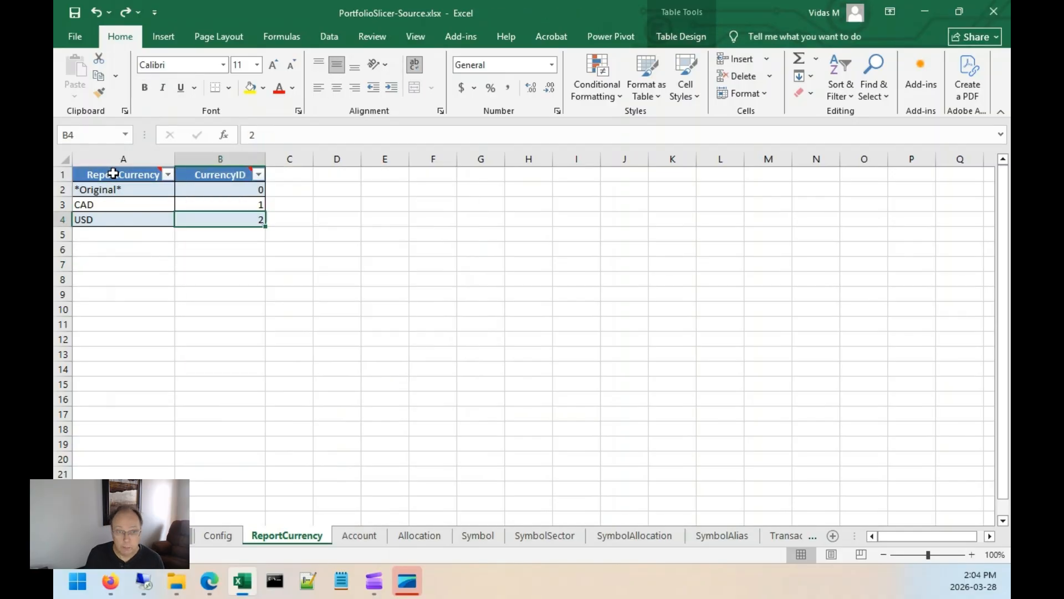
On the Account sheet, rename the first account to Account1.
click(361, 536)
click(111, 194)
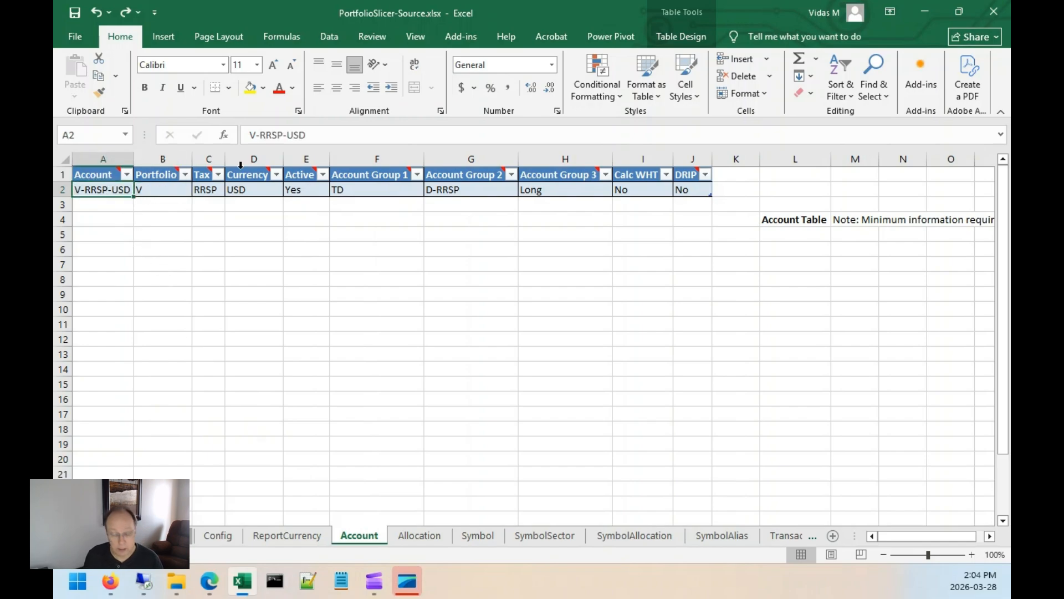
text(My)
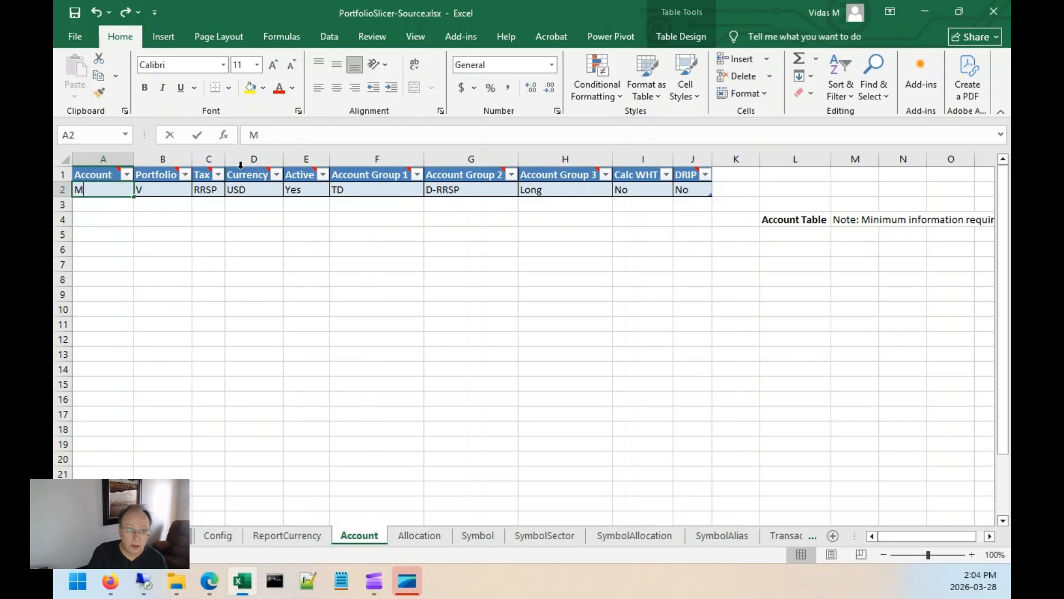
key(BackSpace)
key(BackSpace)
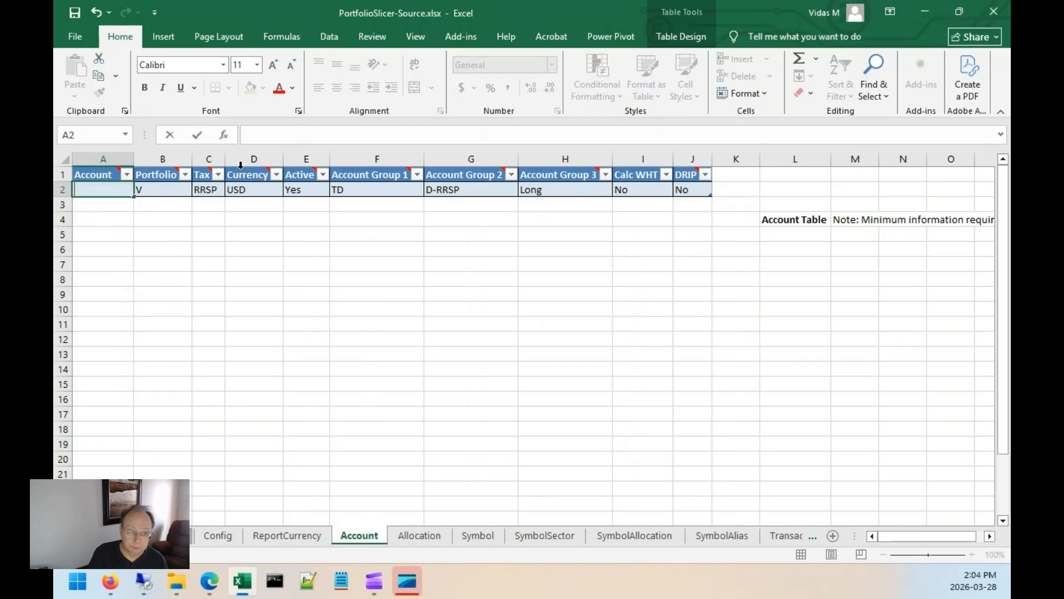
text(v1)
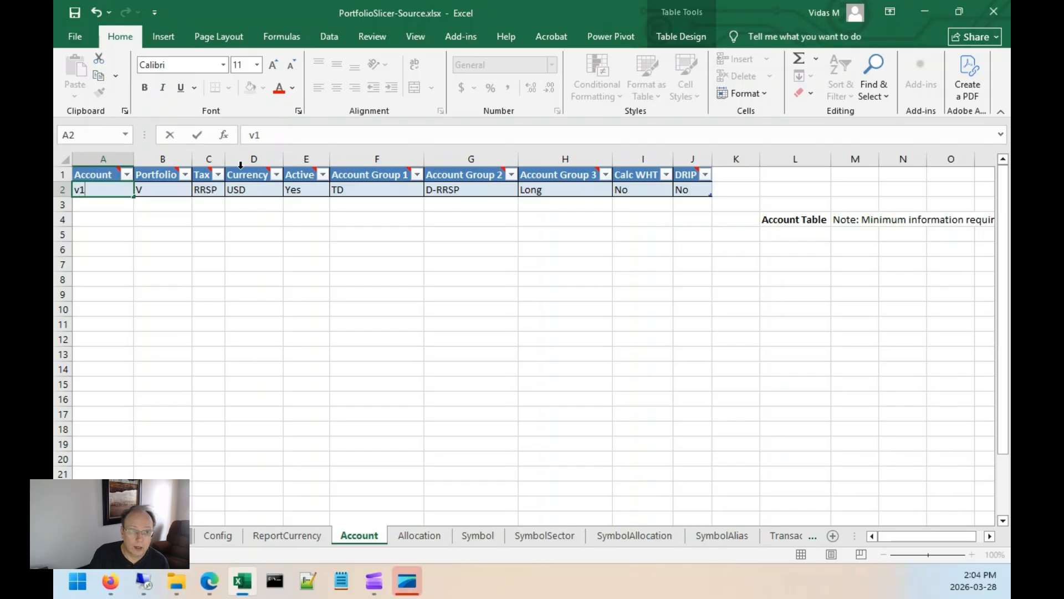
key(BackSpace)
Add a second account row named Account2 below Account1.
text(Account1)
key(Return)
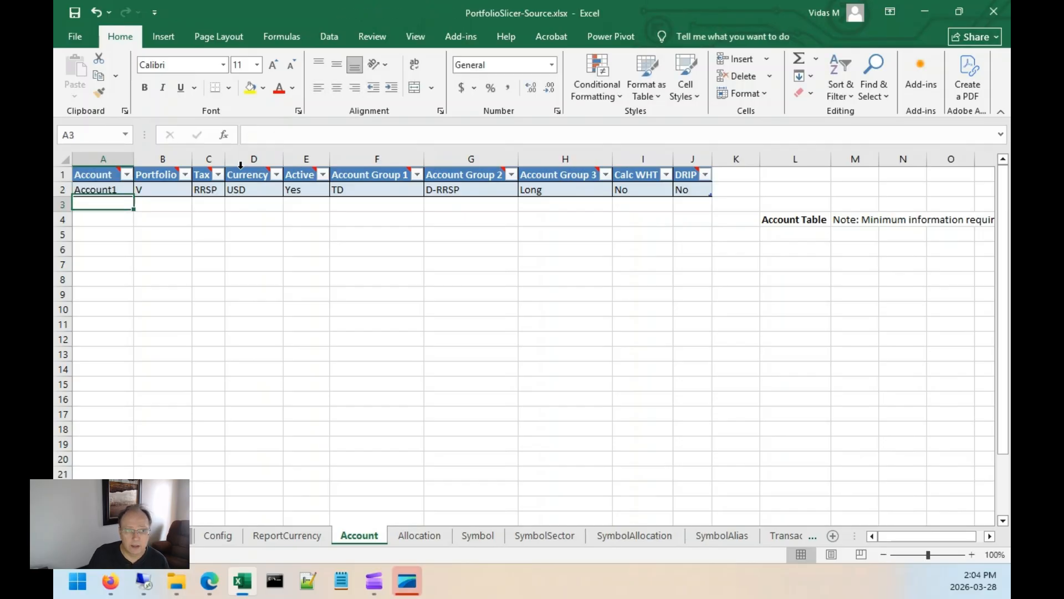
text(Account)
key(Tab)
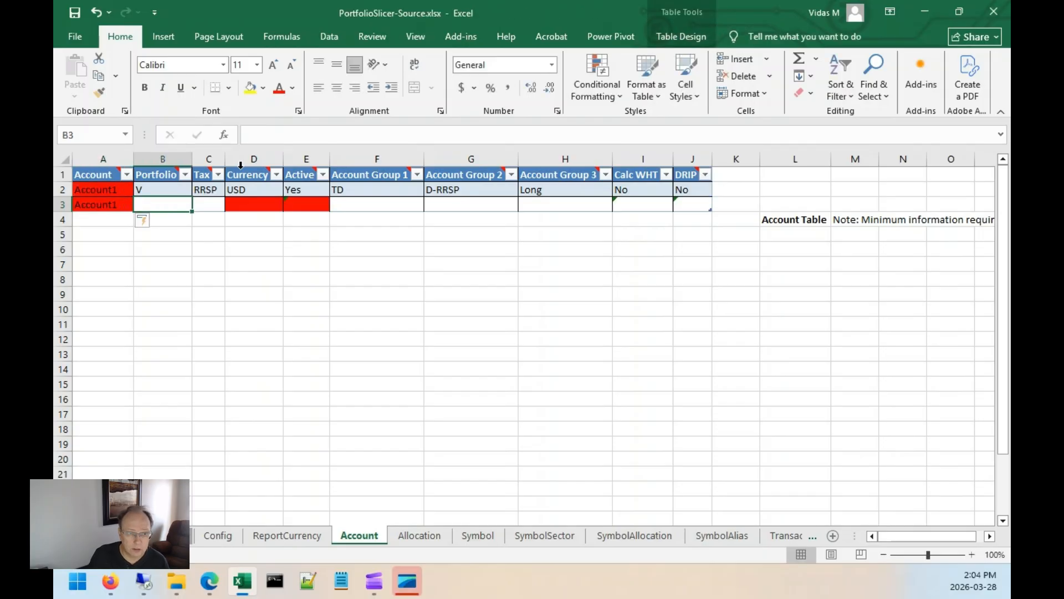
key(Left)
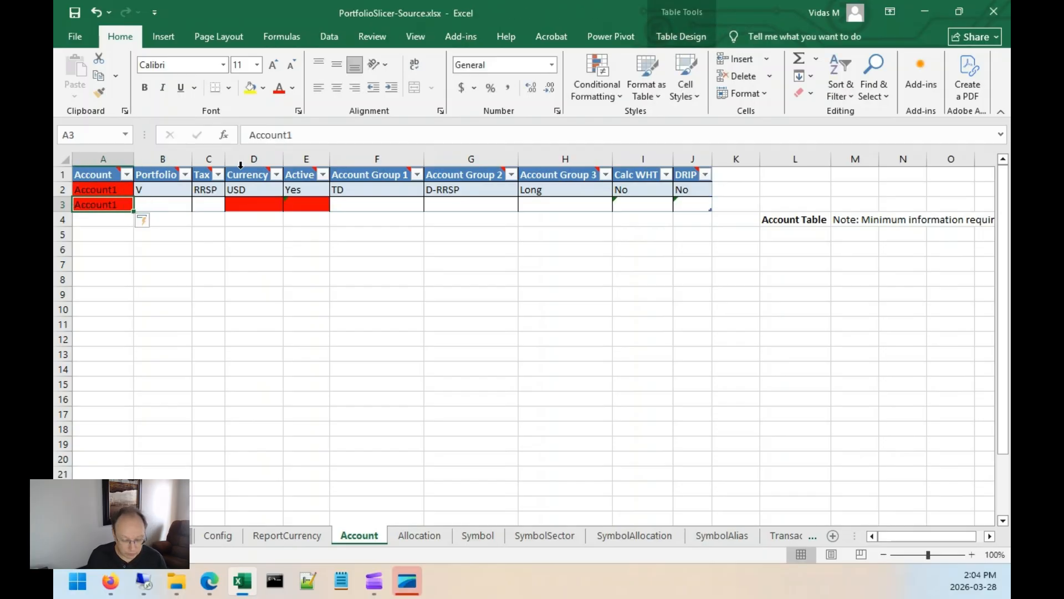
key(F2)
key(BackSpace)
text(2)
key(Return)
Set Account2's Portfolio to D, Tax to Cash, Currency to CAD and Active to Yes.
key(Up)
key(Right)
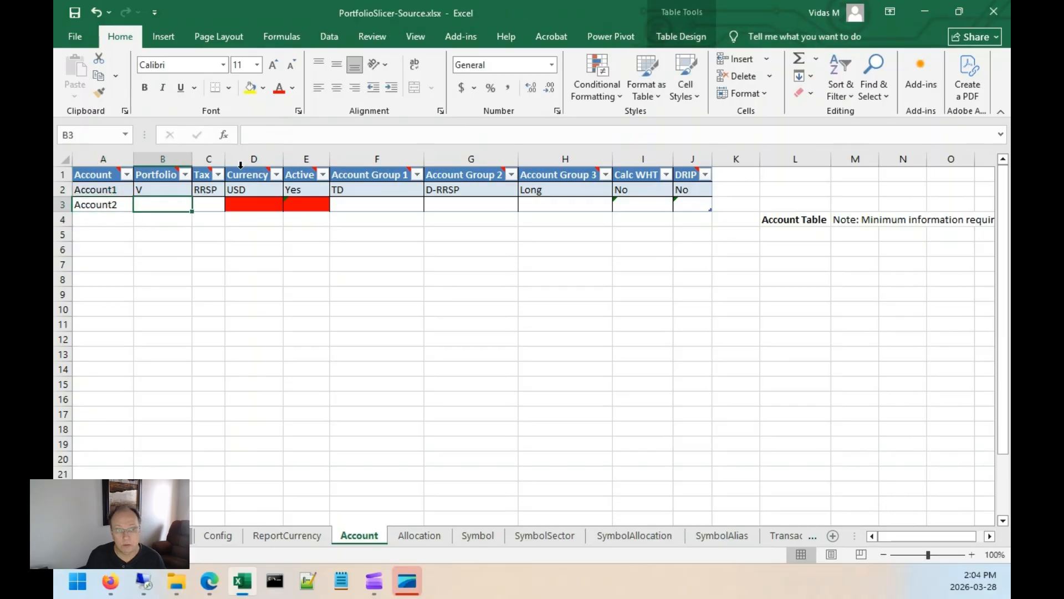
text(D)
key(Tab)
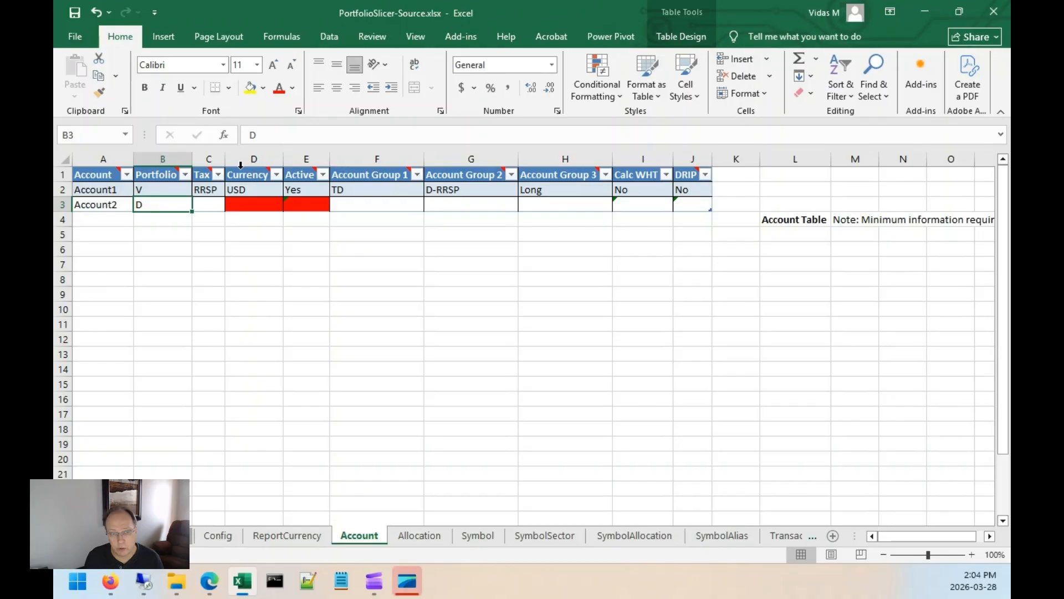
text(Cash)
key(Tab)
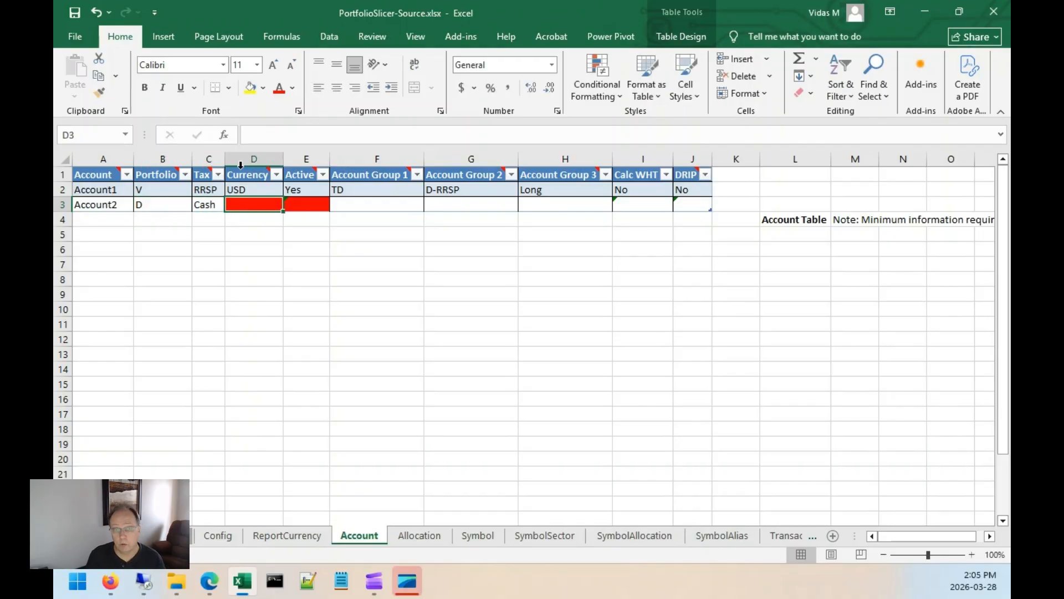
text(CAD)
key(Tab)
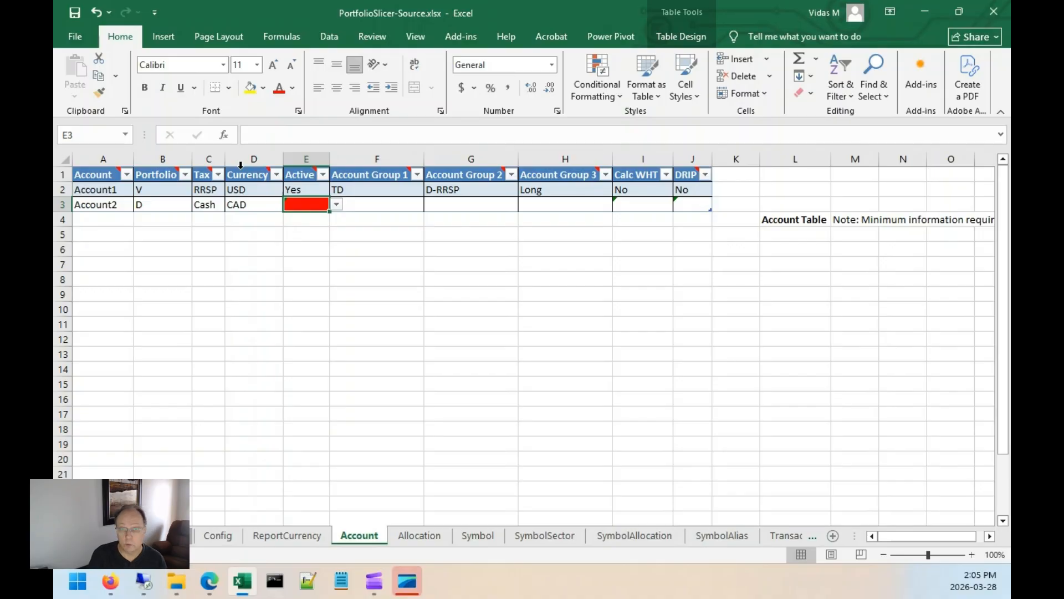
text(Yes)
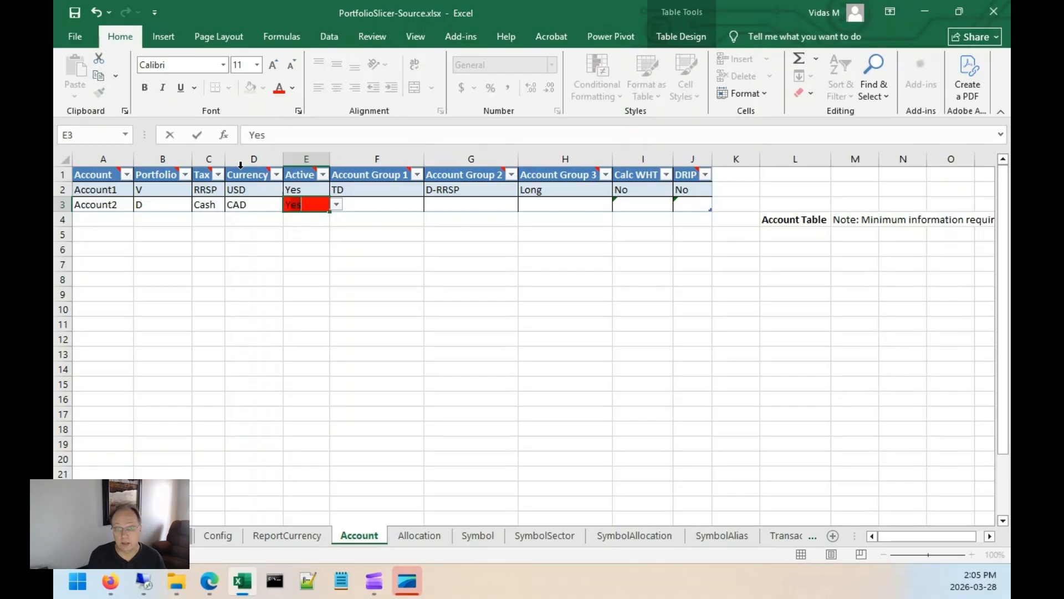
key(Tab)
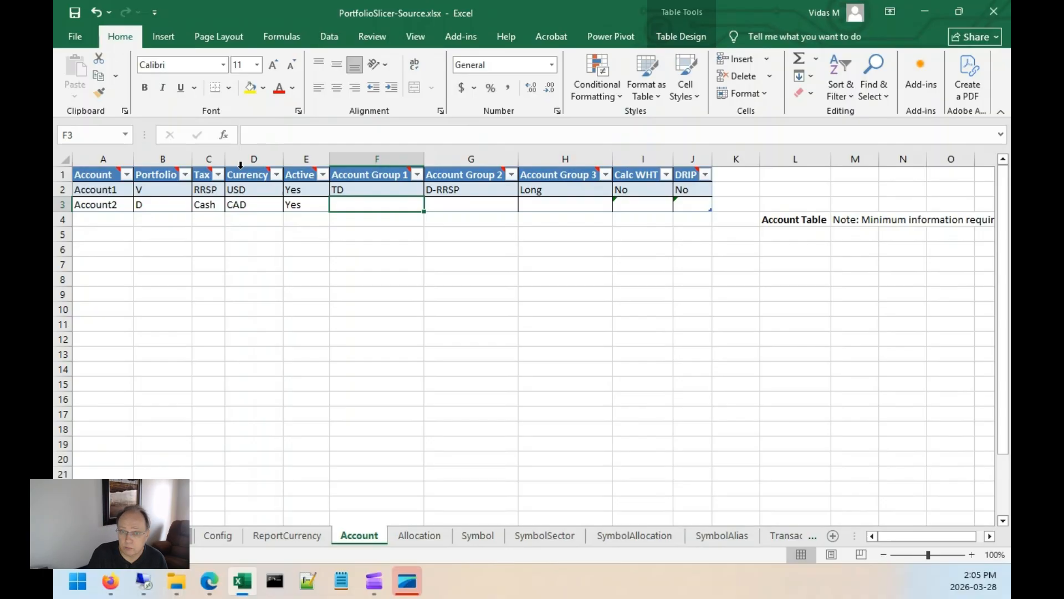
Set Account2's Account Group 1 to Chase, Account Group 2 to Cash, Calc WHT to No and DRIP to No.
text(Chase)
key(Tab)
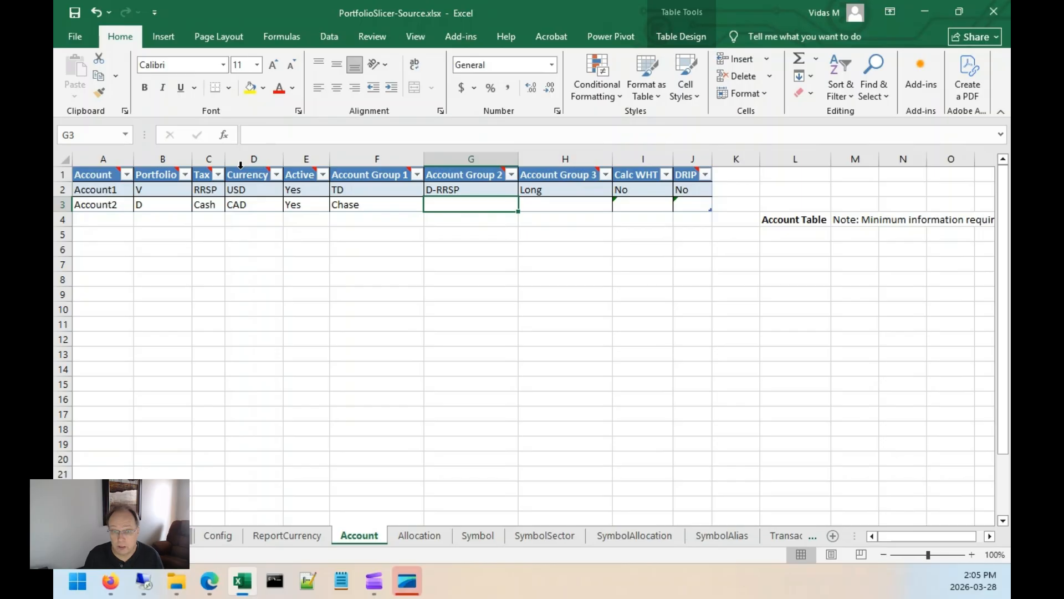
text(Cash)
key(Tab)
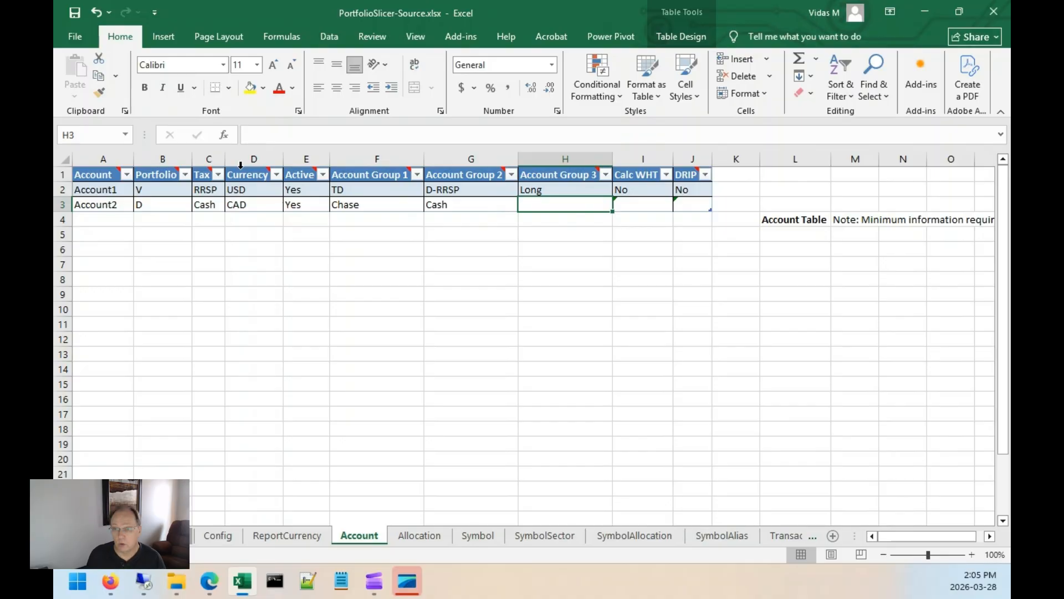
key(Tab)
text(No)
key(Tab)
text(No)
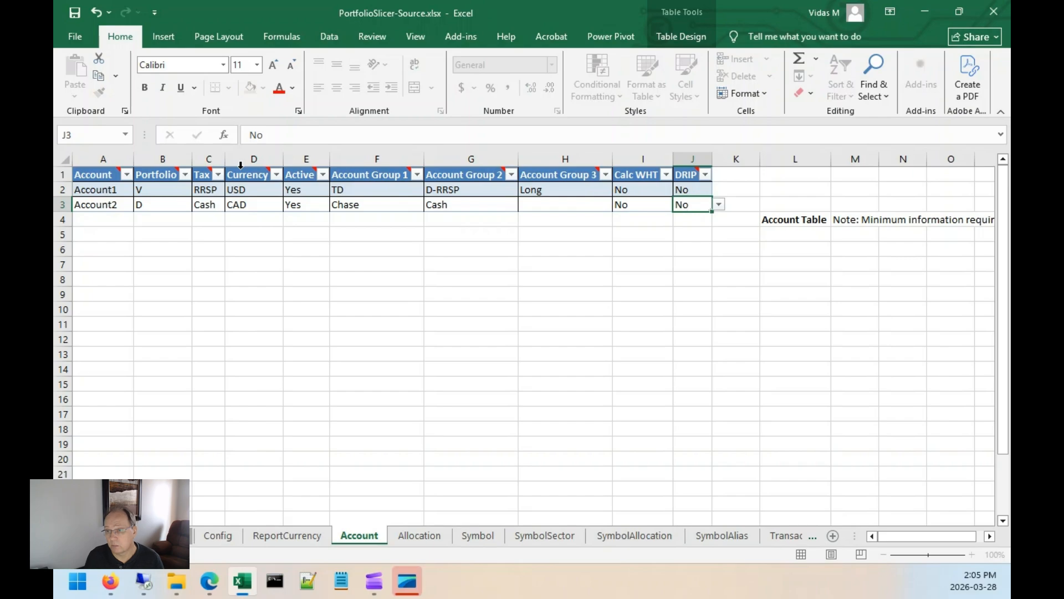
Select the Account and Portfolio entries and read the Portfolio column's explanatory note.
key(shift+Tab)
key(shift+Tab)
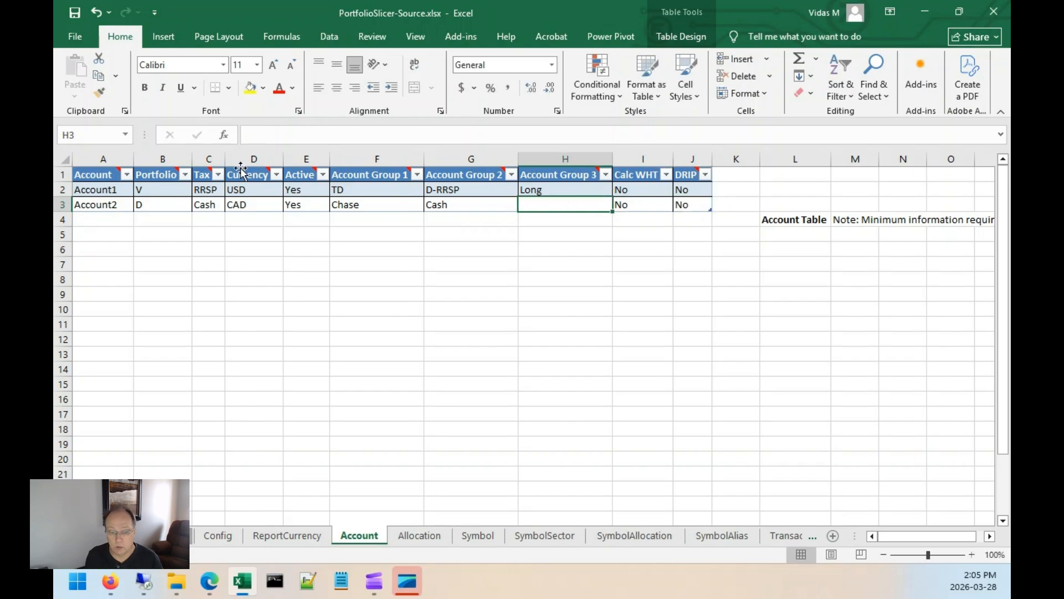
drag(111, 189, 168, 207)
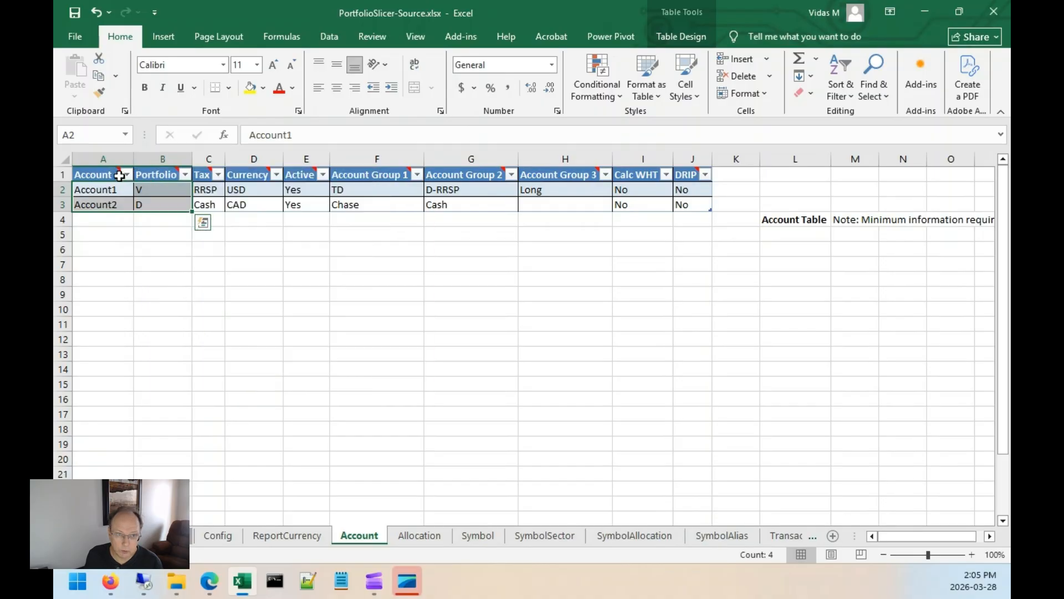
mouse_move(173, 173)
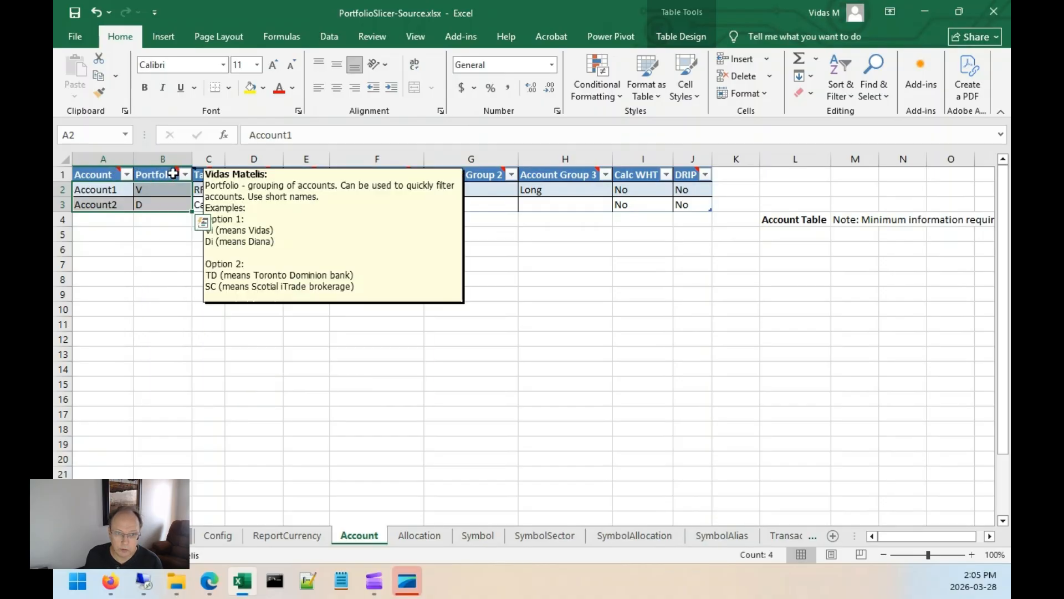
click(157, 278)
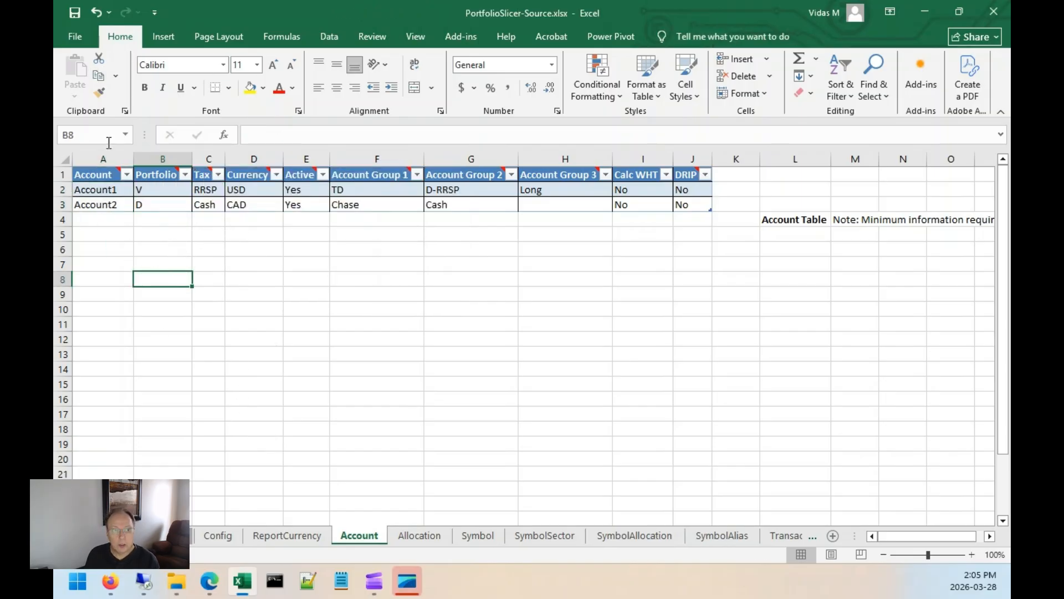
click(143, 203)
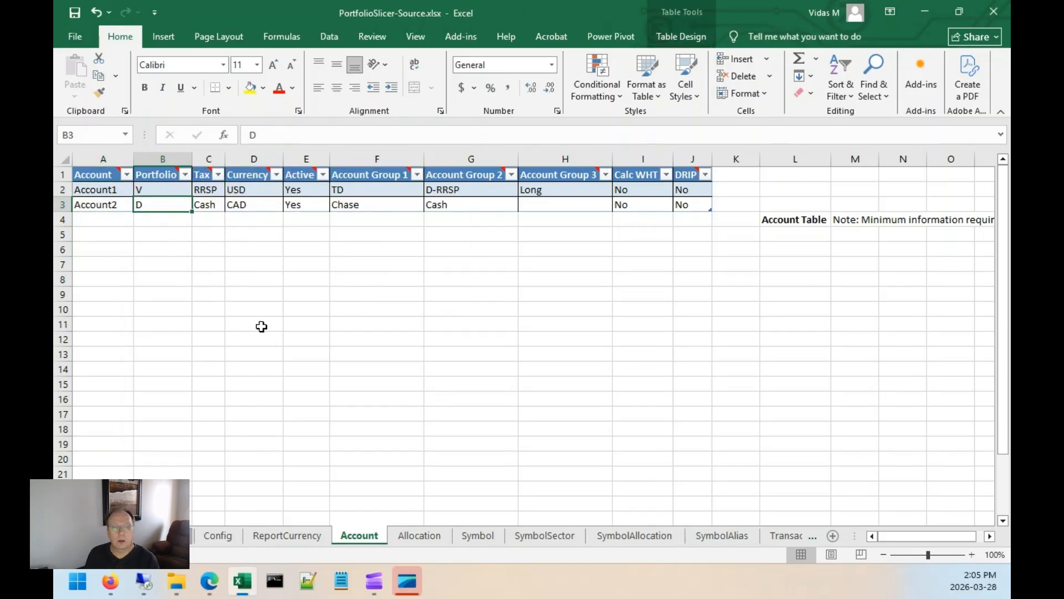
Review the Allocation table's Cash and USA rows, their indexes and target percentages.
click(421, 541)
click(126, 206)
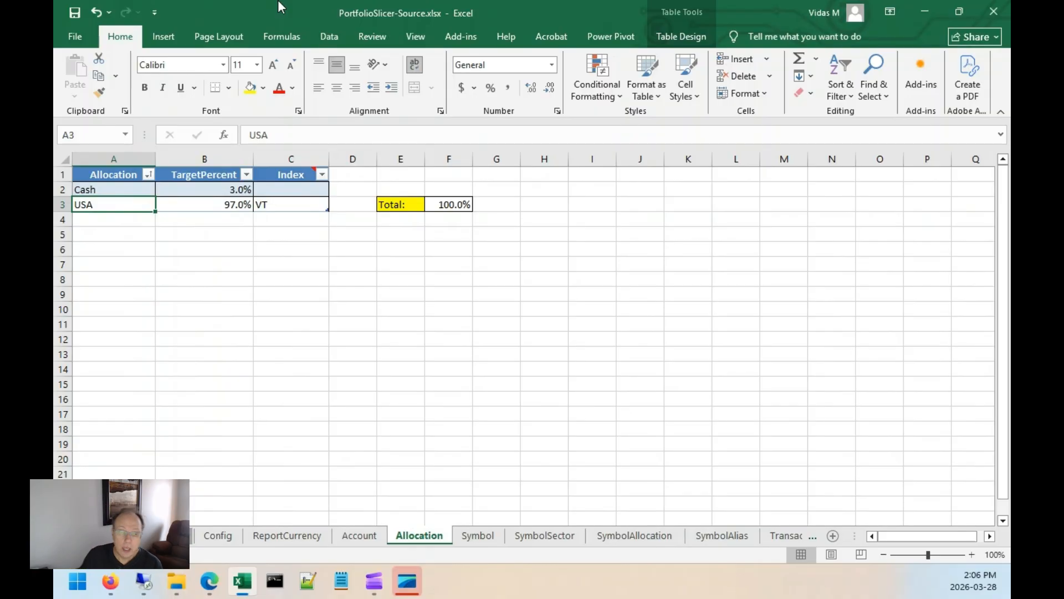
click(280, 203)
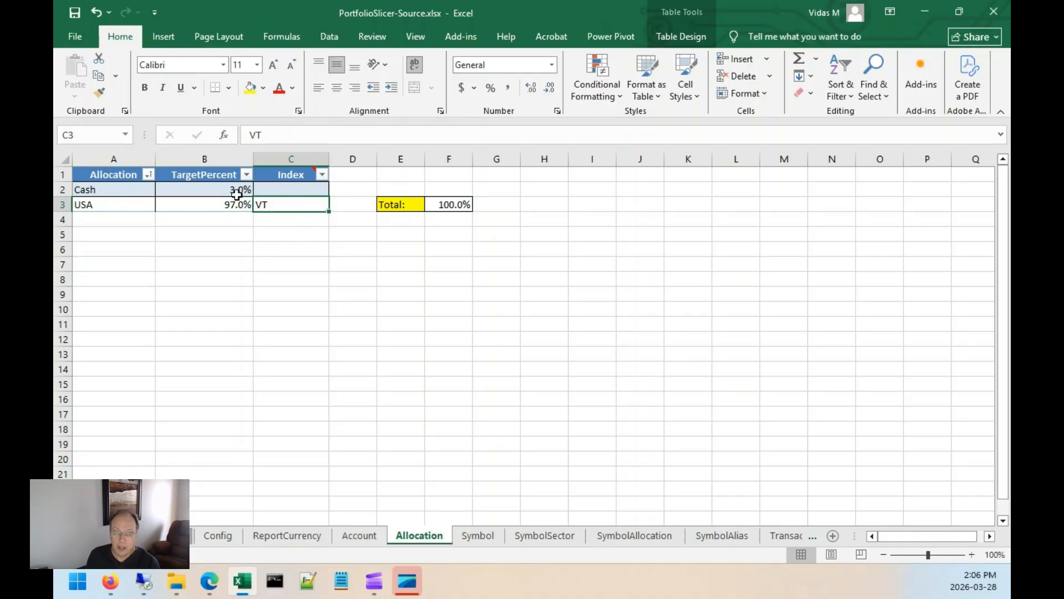
drag(227, 190, 225, 206)
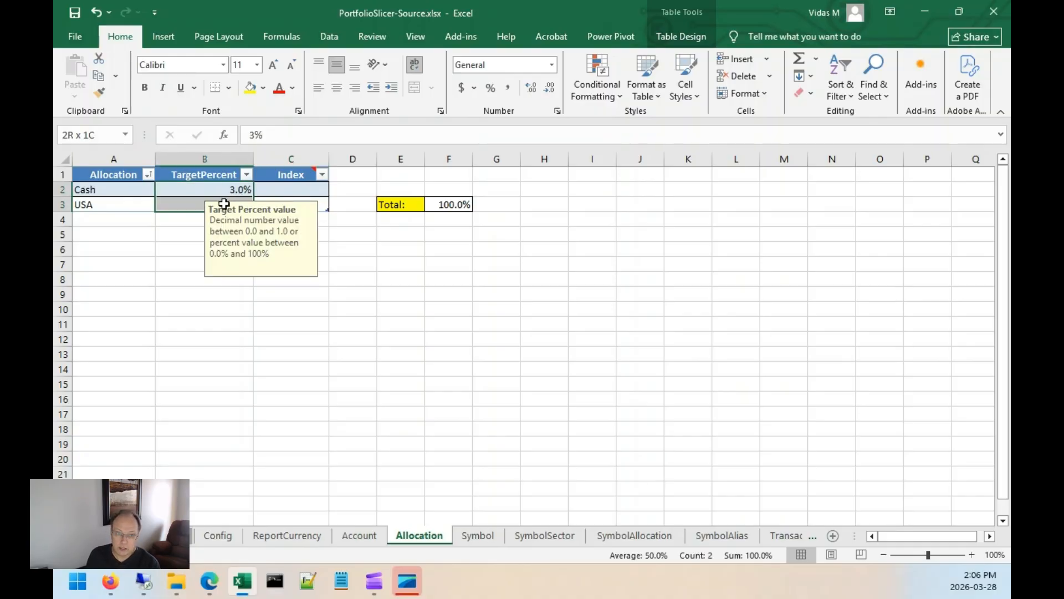
Open psConfig.txt from the Scripts folder and copy the Yahoo symbols XEI.TO, VOO, AAPL and ORCL.
click(487, 537)
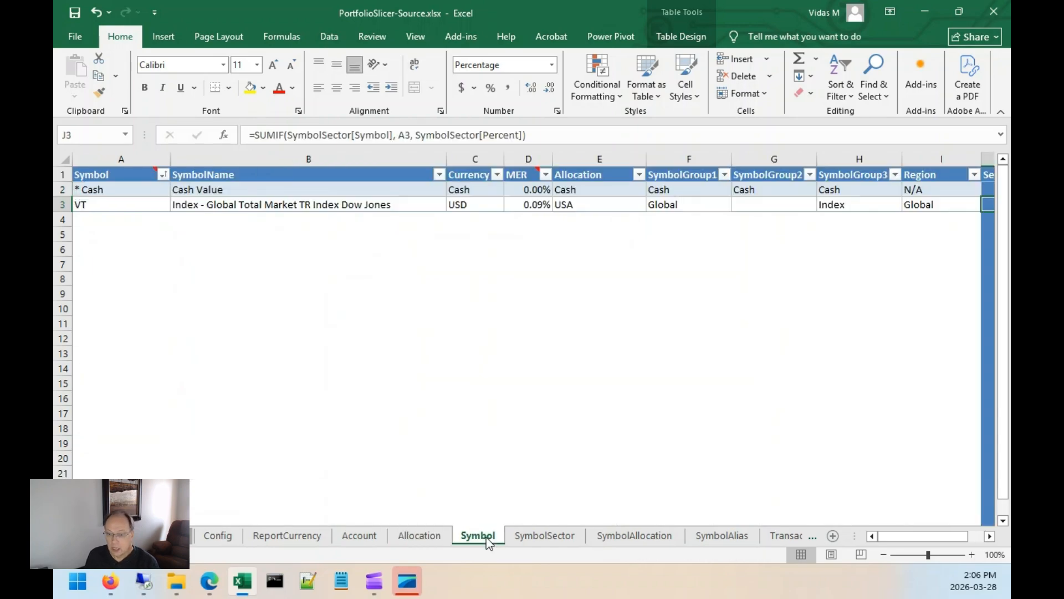
click(117, 219)
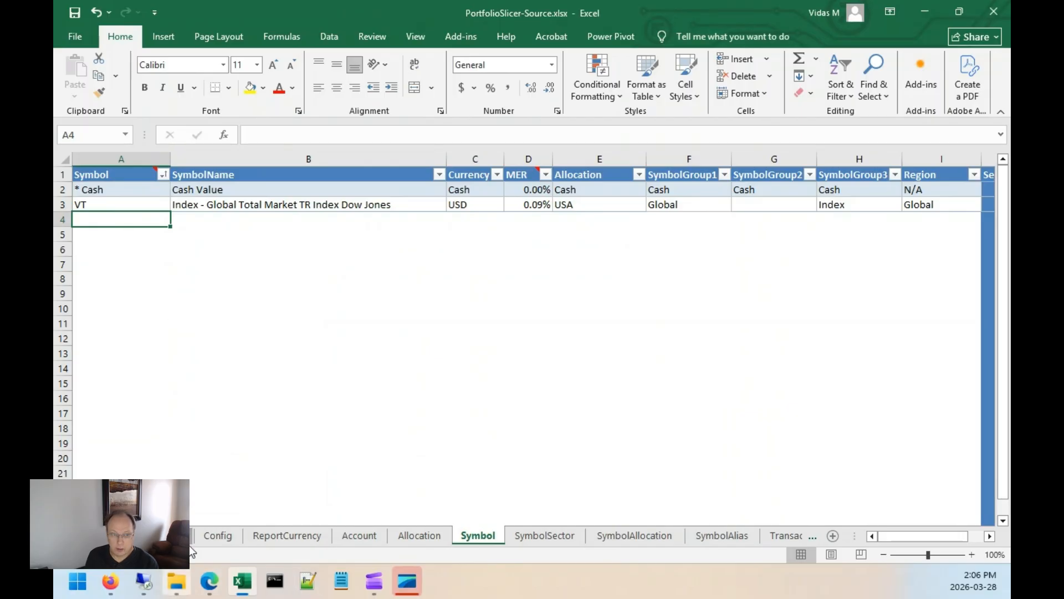
click(177, 581)
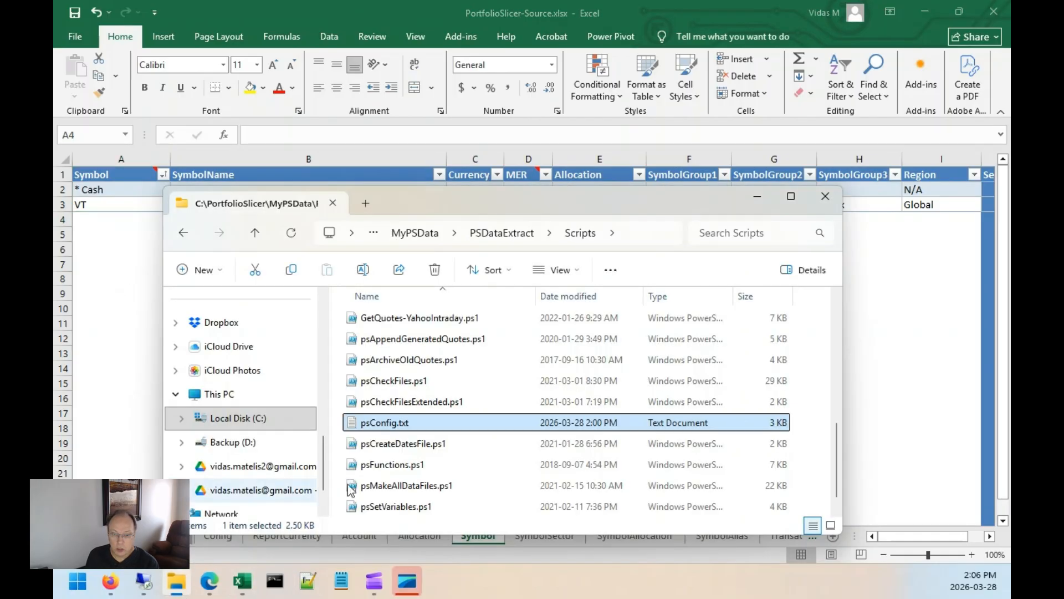
scroll(373, 337, down, 9)
scroll(373, 337, down, 10)
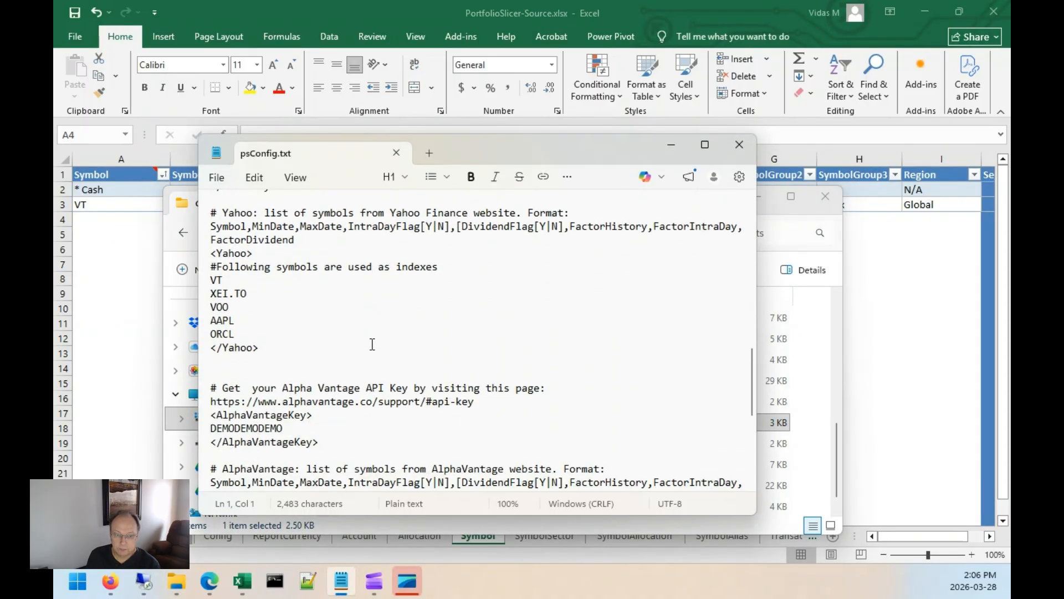
scroll(266, 235, up, 2)
drag(216, 292, 237, 341)
key(ctrl+c)
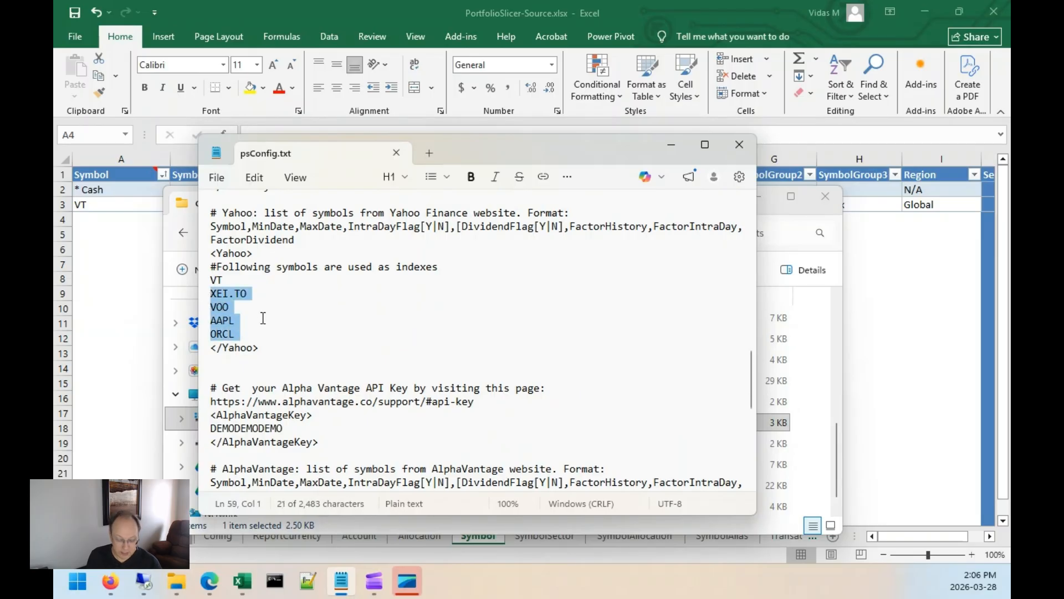
Paste the copied symbols as plain Text into the Symbol table's Symbol column below VT.
click(106, 219)
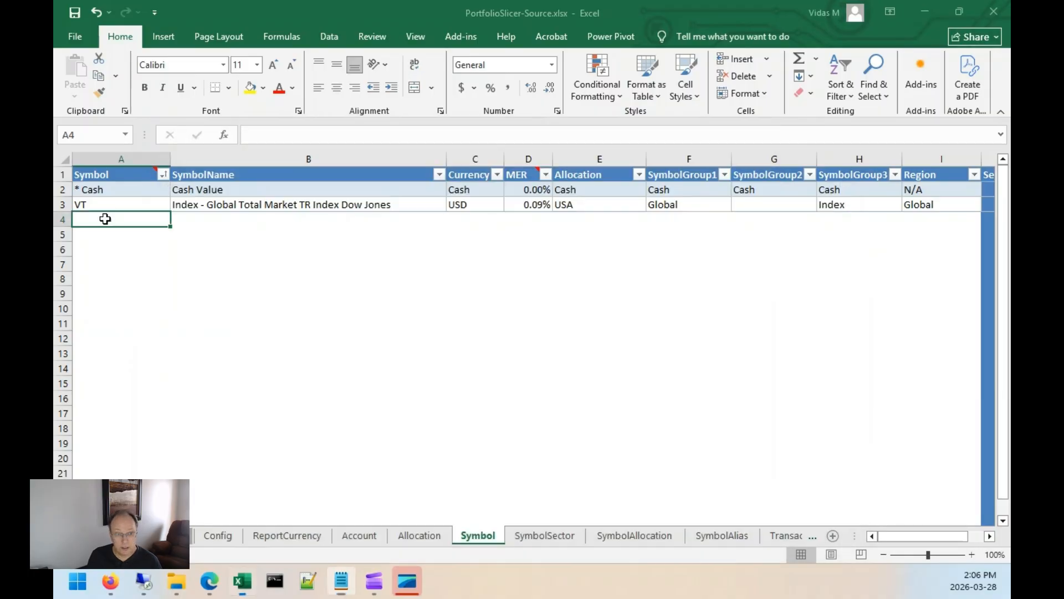
right_click(92, 215)
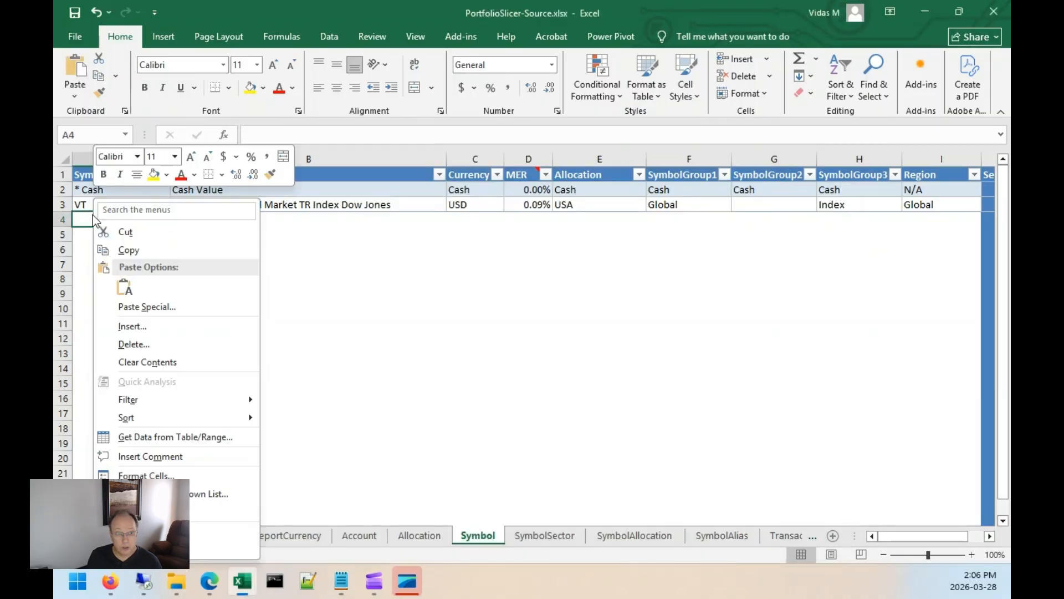
click(139, 305)
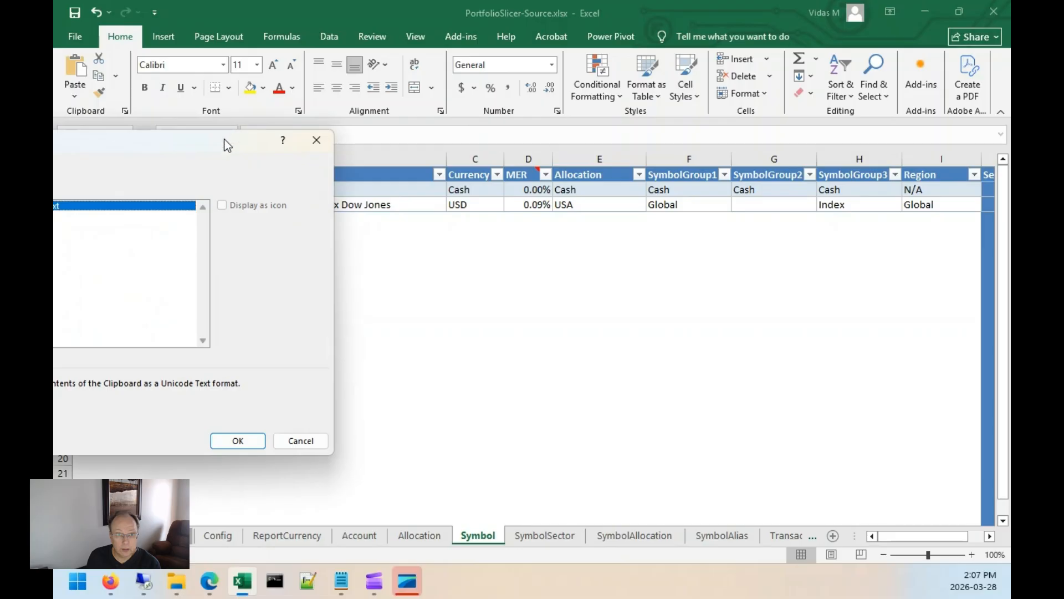
drag(225, 142, 454, 165)
click(244, 238)
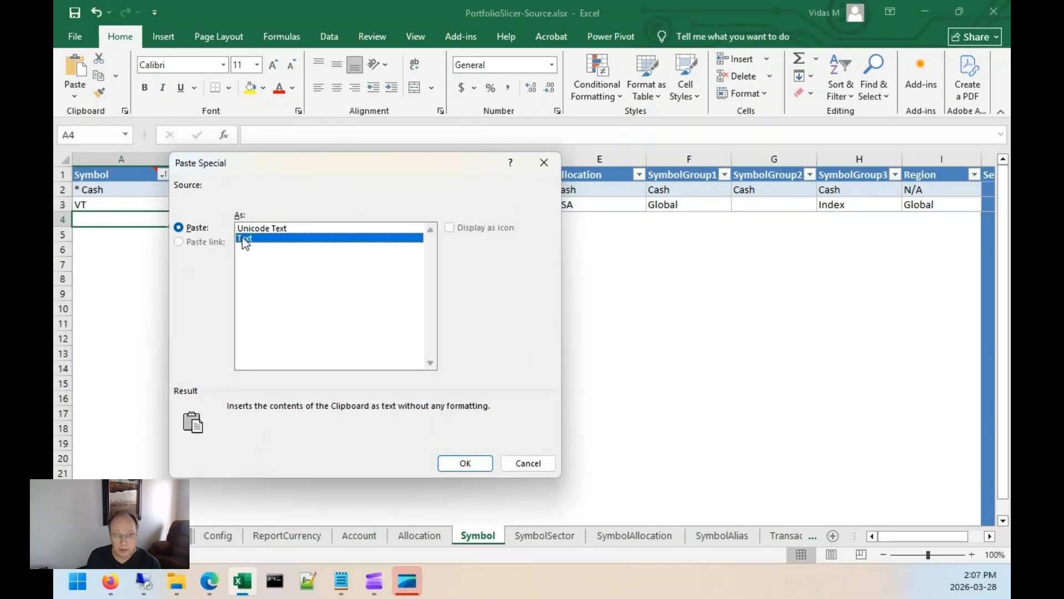
click(477, 464)
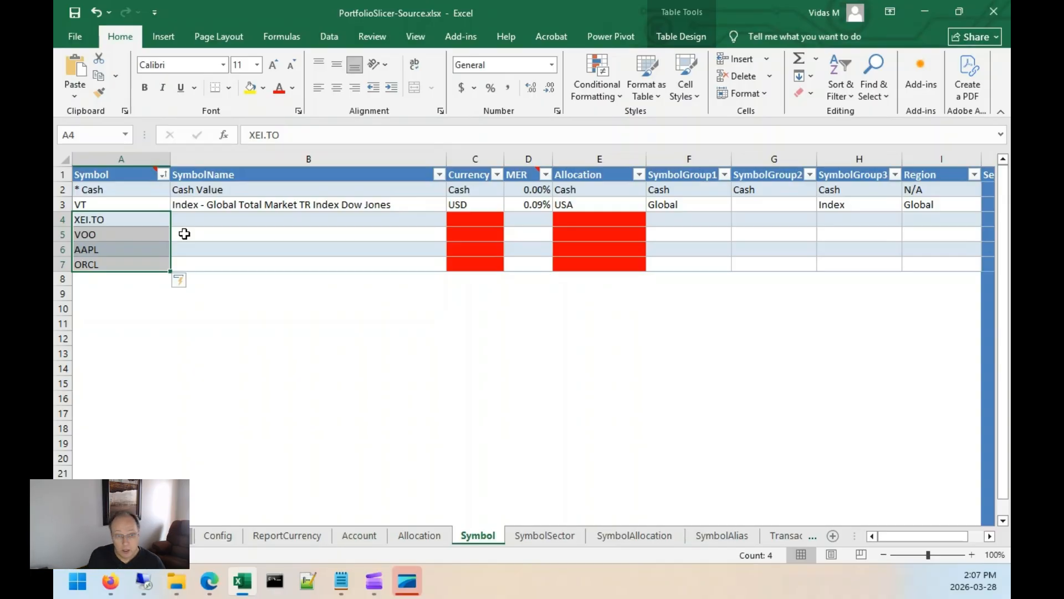
Enter the SymbolNames Canada XEI, S&P 500, Apple and Oracle for the four new symbols.
click(200, 221)
text(XEI)
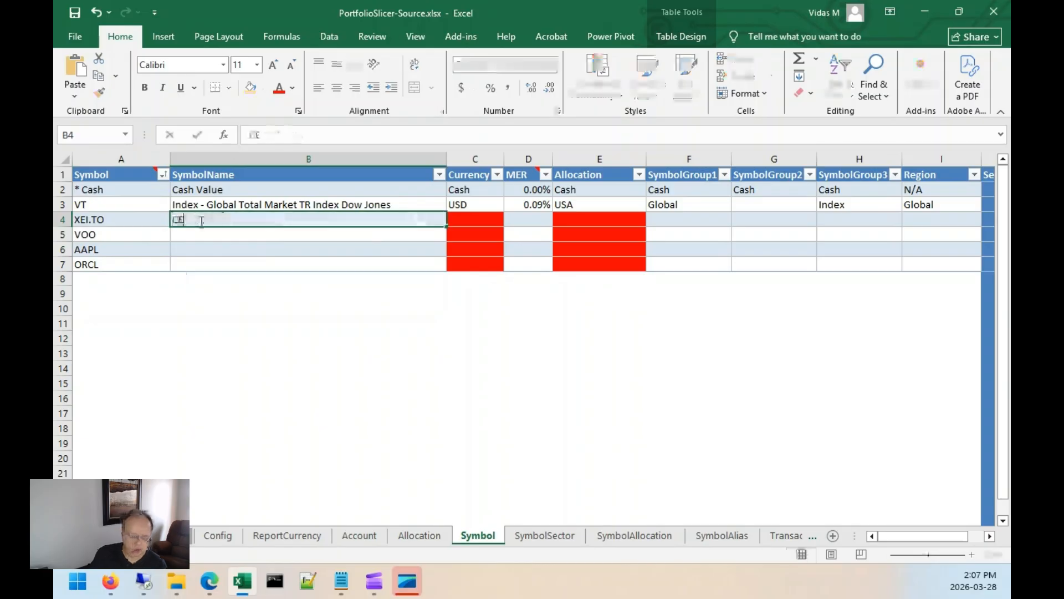
key(BackSpace)
key(BackSpace)
key(BackSpace)
text(XEI)
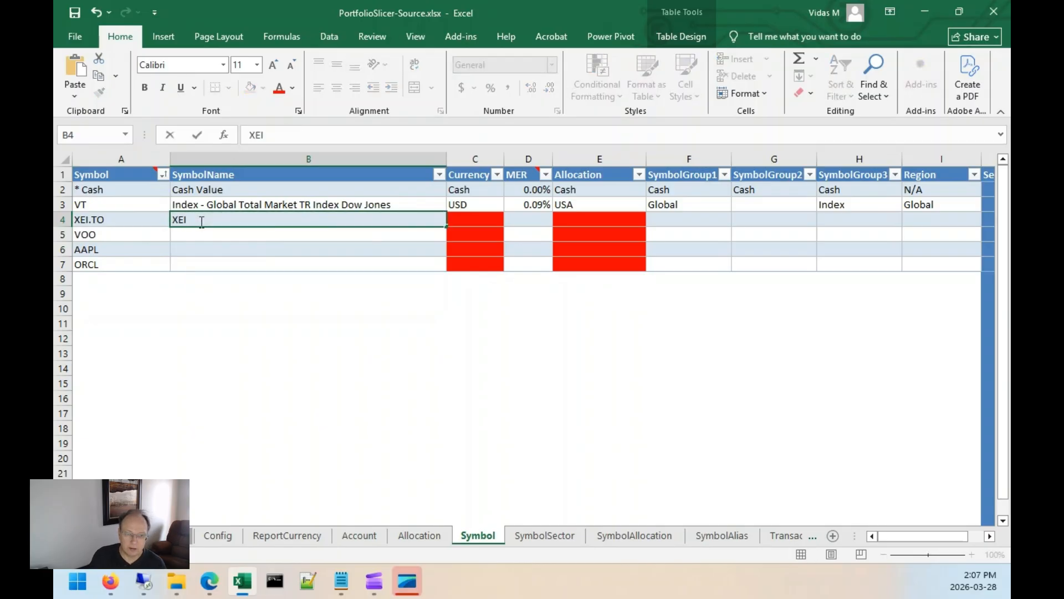
key(BackSpace)
key(BackSpace)
key(BackSpace)
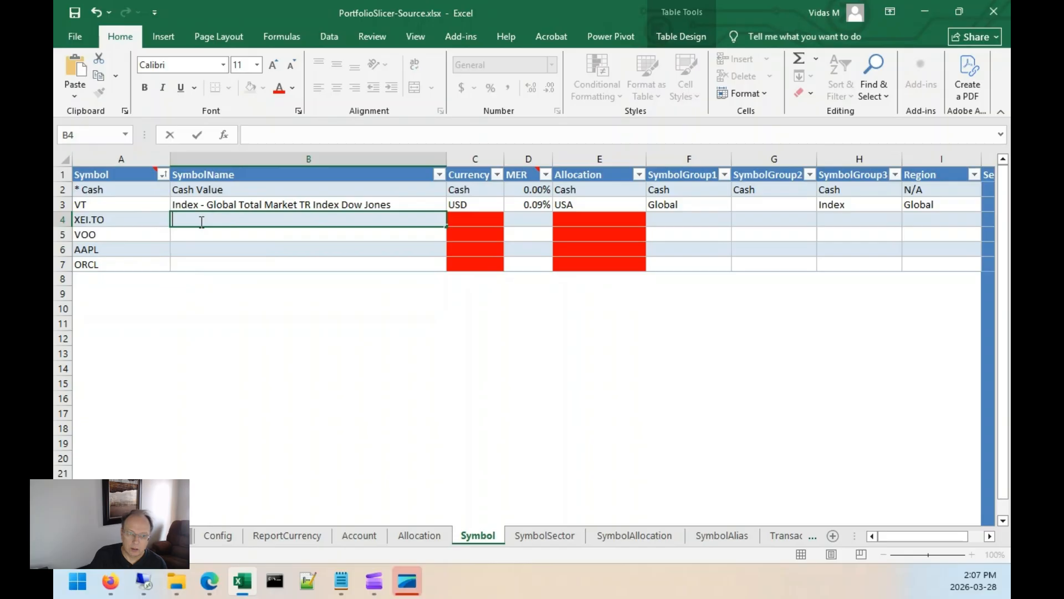
text(Canada X)
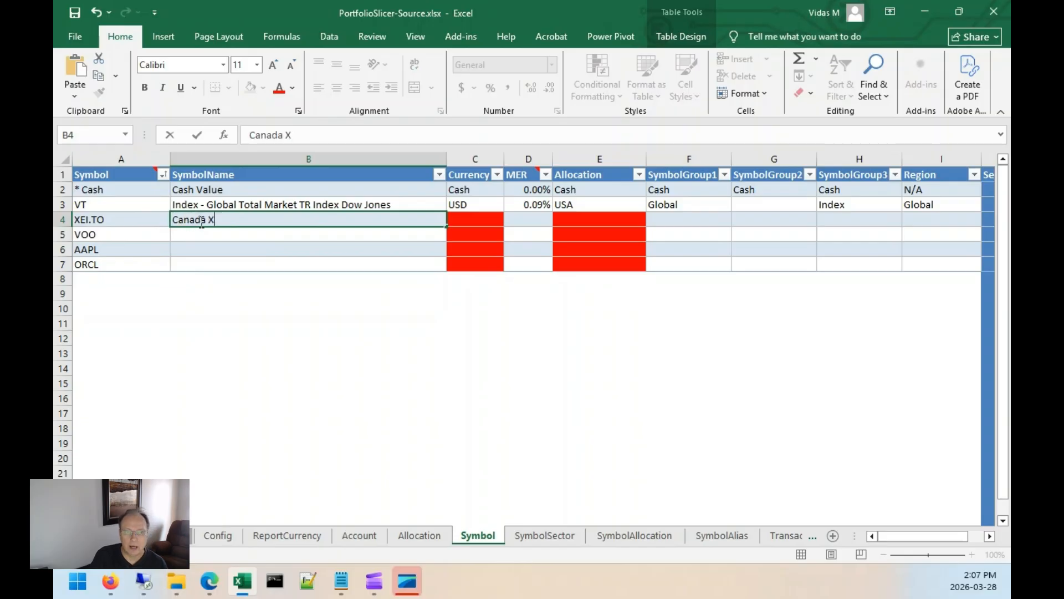
text(EI)
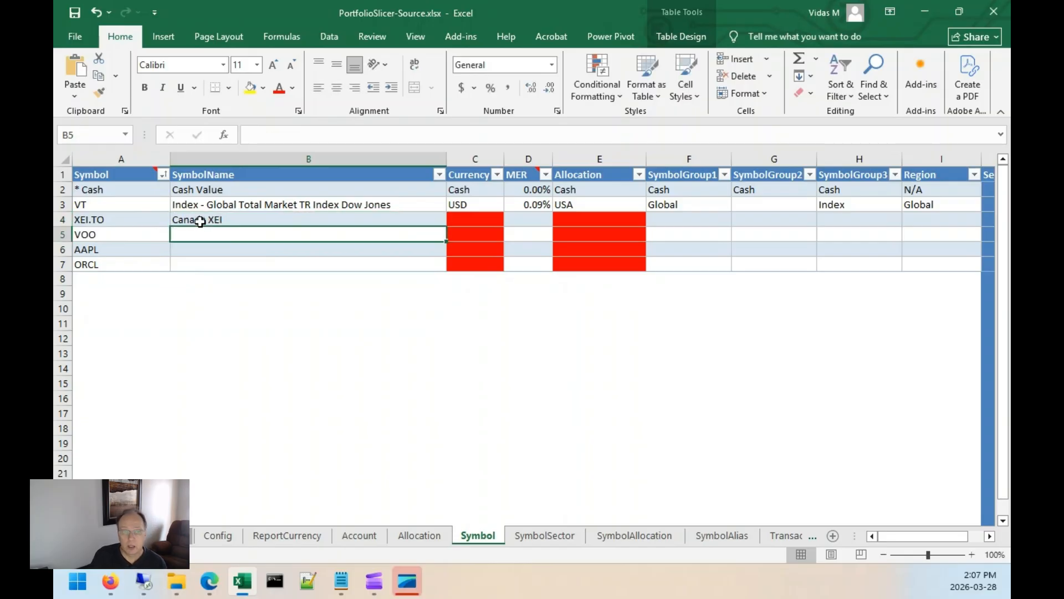
text(S&P 500)
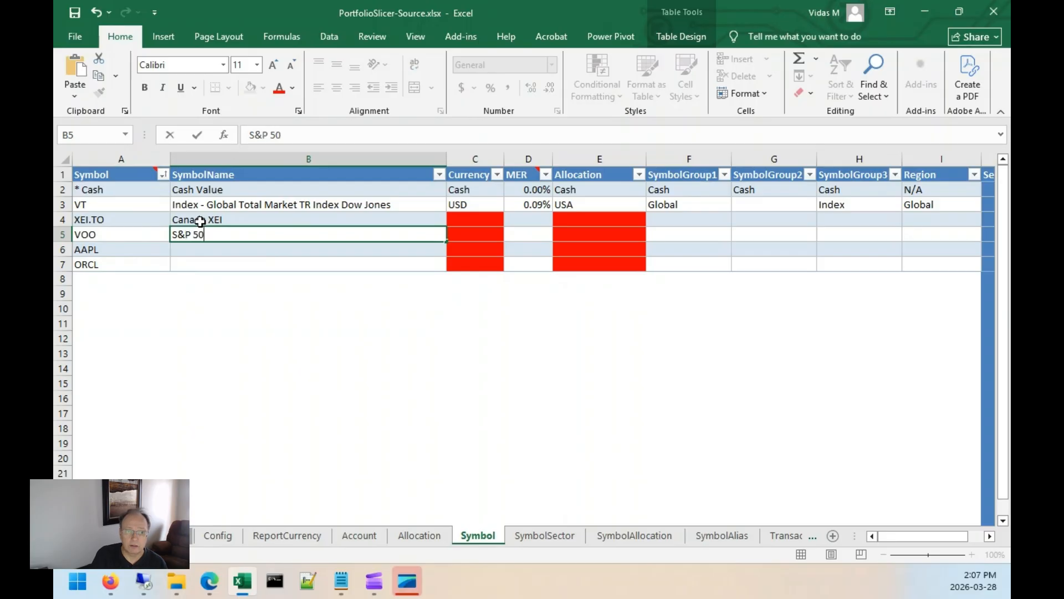
key(Return)
text(Apple)
key(Return)
text(Oracle)
Set the Currency to CAD for XEI.TO and USD for VOO, AAPL and ORCL.
click(200, 222)
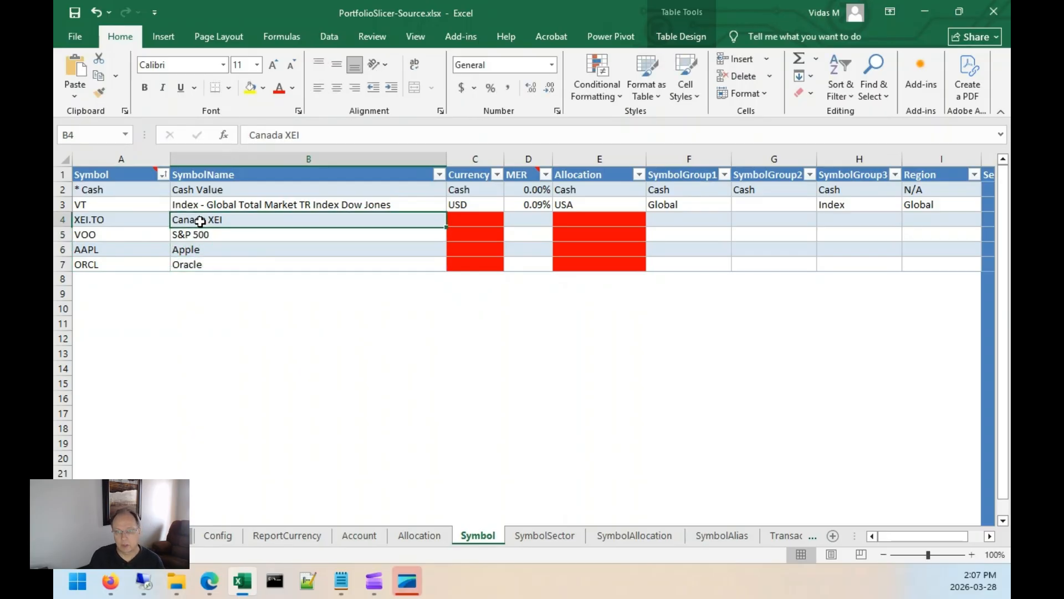
key(Up)
key(Right)
key(Down)
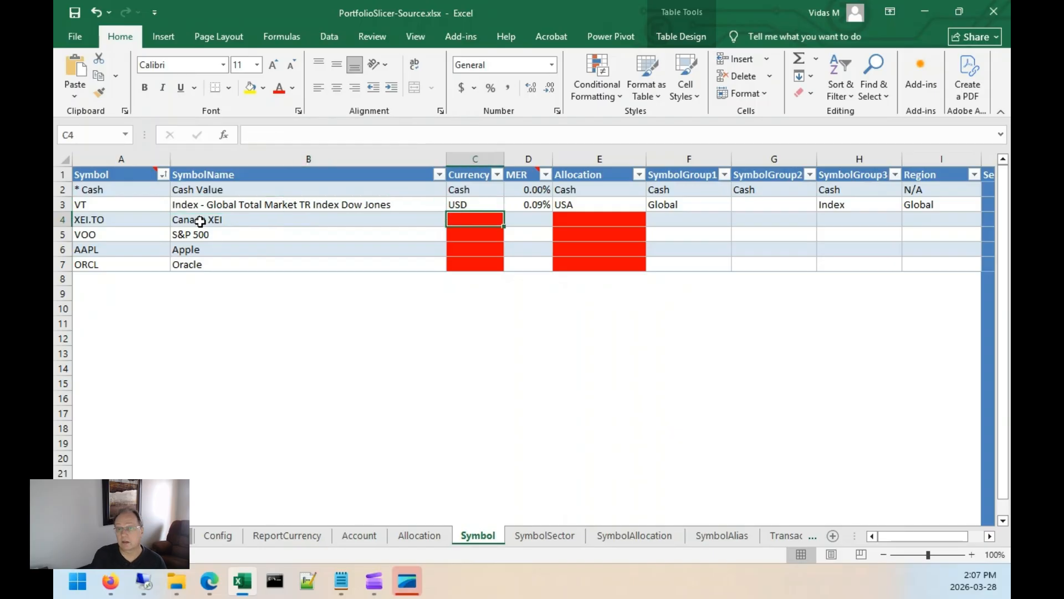
text(CAD)
key(Return)
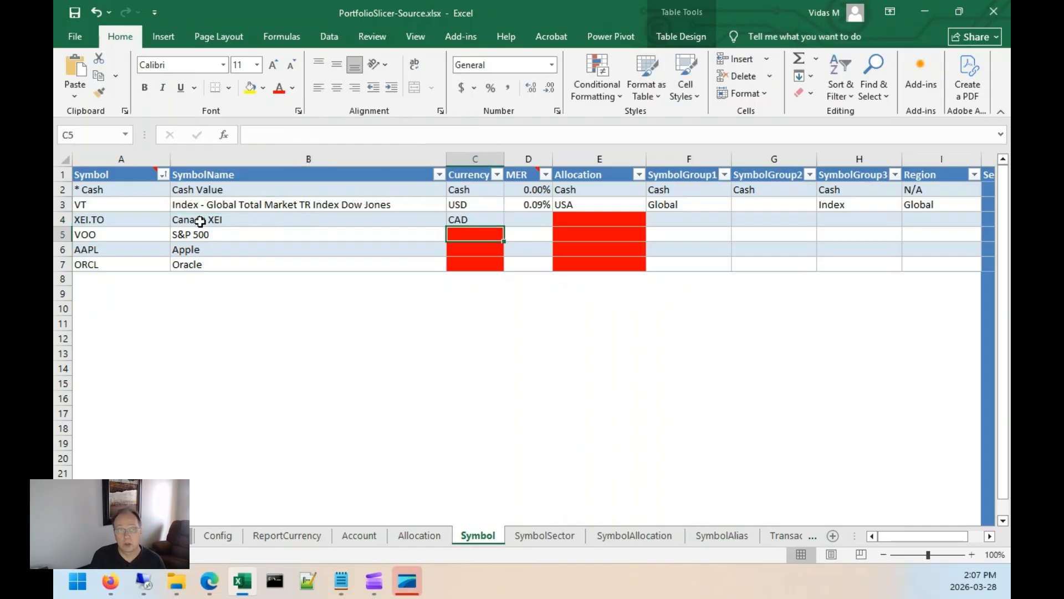
text(USD)
key(Return)
text(USD)
key(Return)
text(USD)
Set the MER to 0.06% for XEI.TO, 0.03% for VOO and 0 for AAPL and ORCL.
key(Up)
key(Up)
key(Up)
key(Up)
key(Down)
key(Down)
key(Right)
text(0)
key(Return)
text(0)
key(Return)
text(0)
key(Up)
key(Up)
text(0.03)
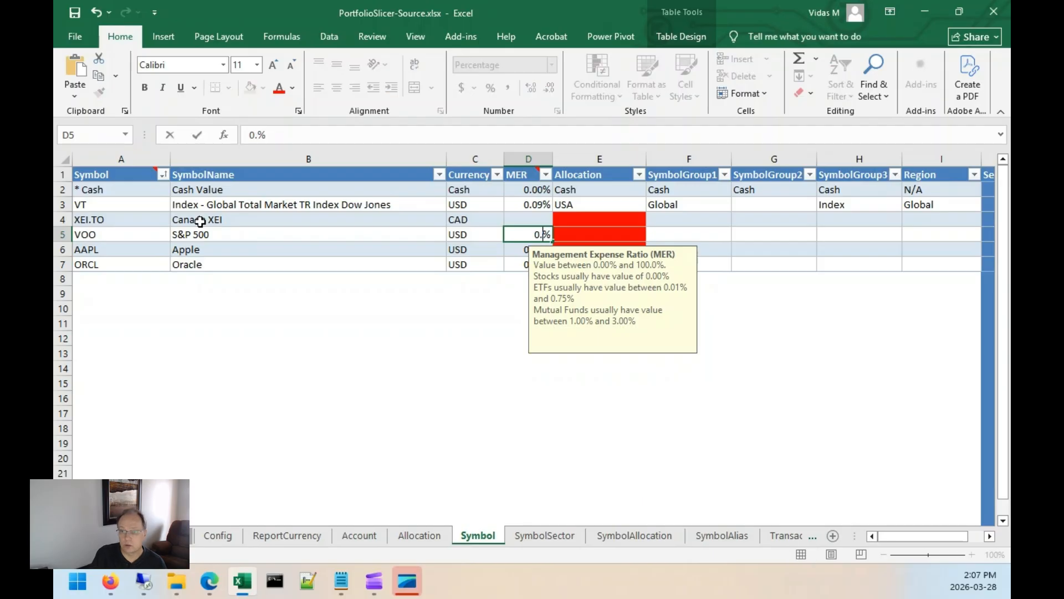
key(Up)
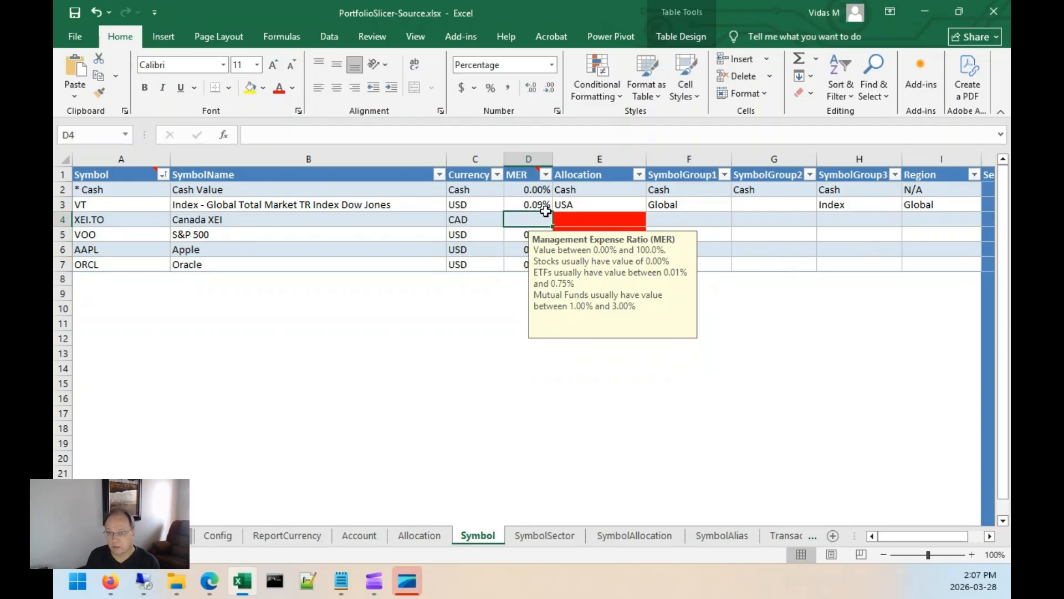
click(519, 205)
click(530, 223)
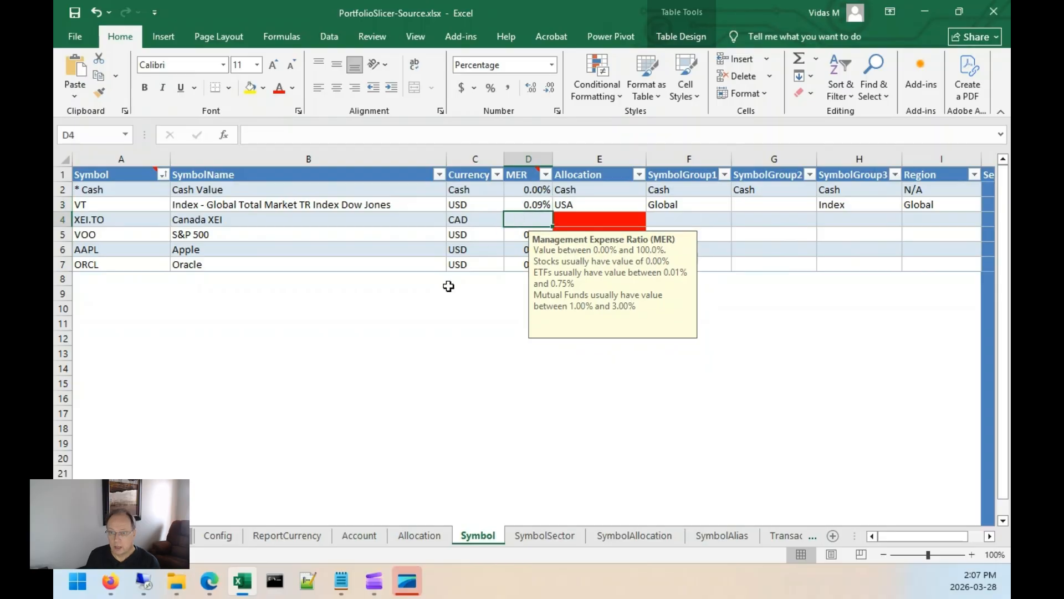
click(402, 318)
click(526, 221)
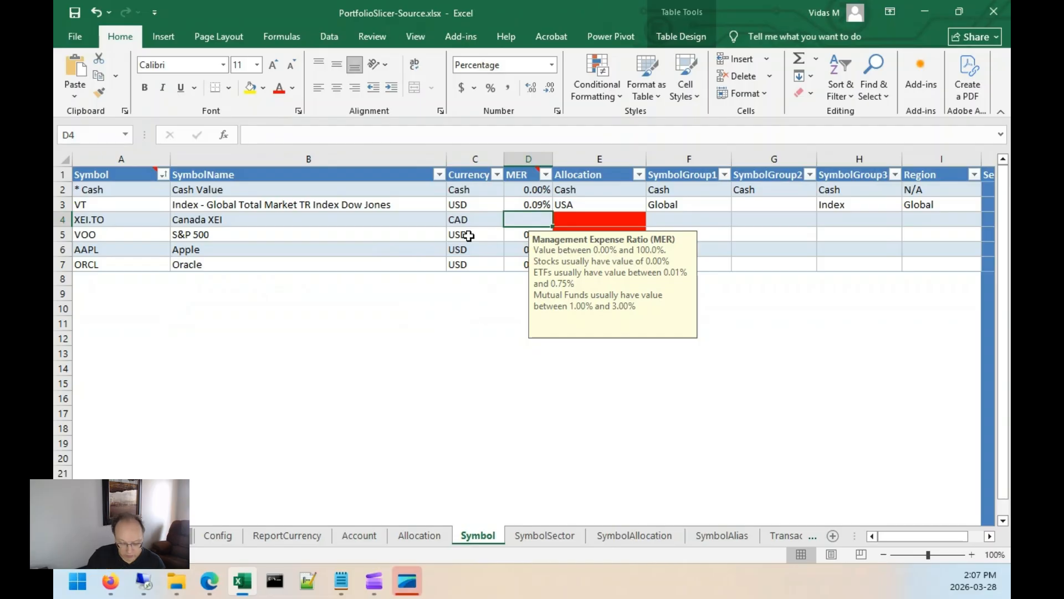
text(0.06)
key(Tab)
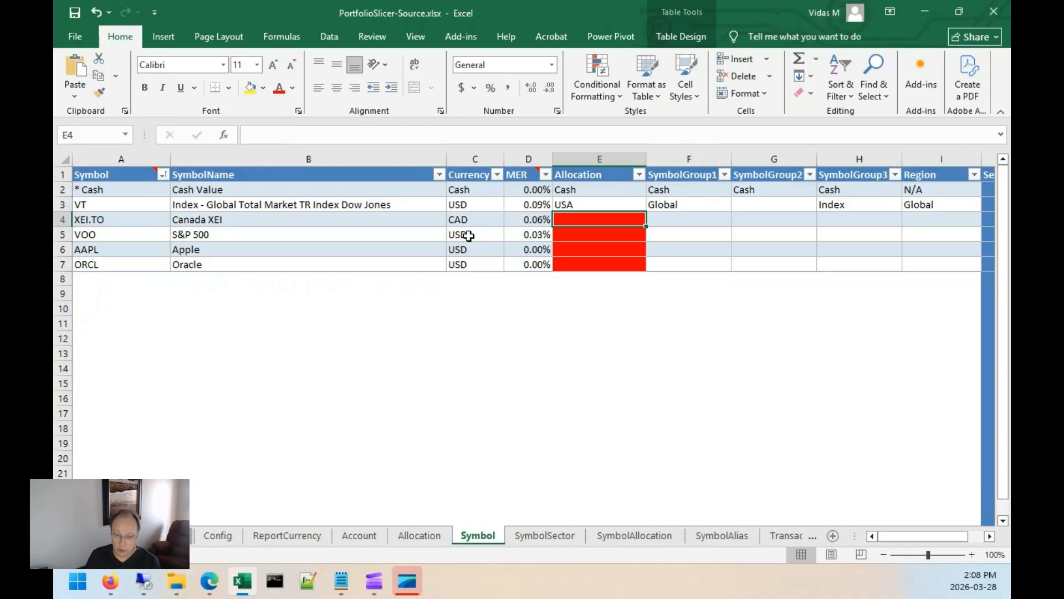
Set the Allocation of all four new symbols to USA, matching the Allocation table.
click(438, 535)
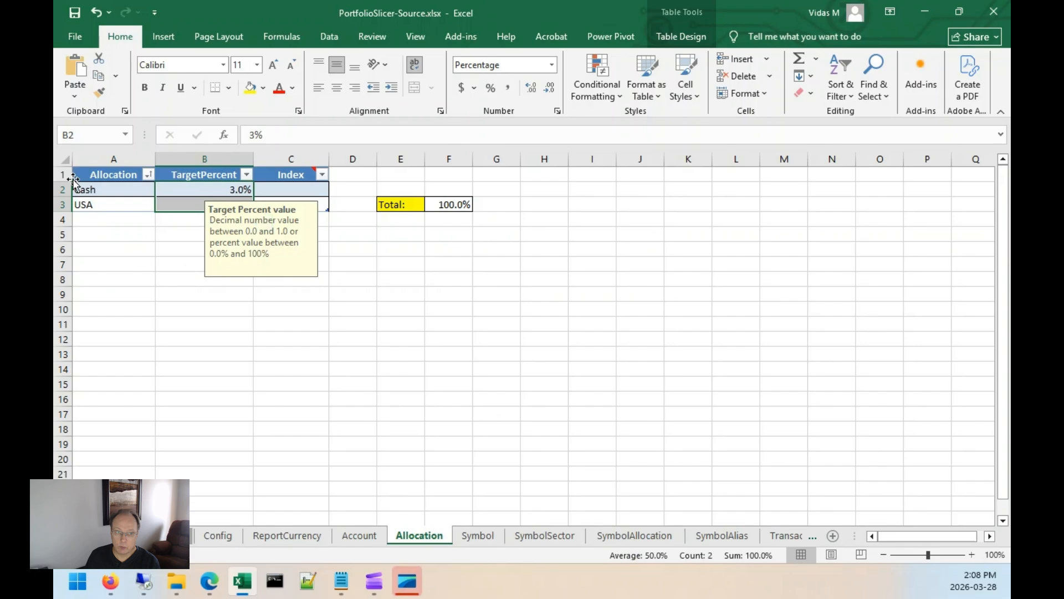
click(477, 536)
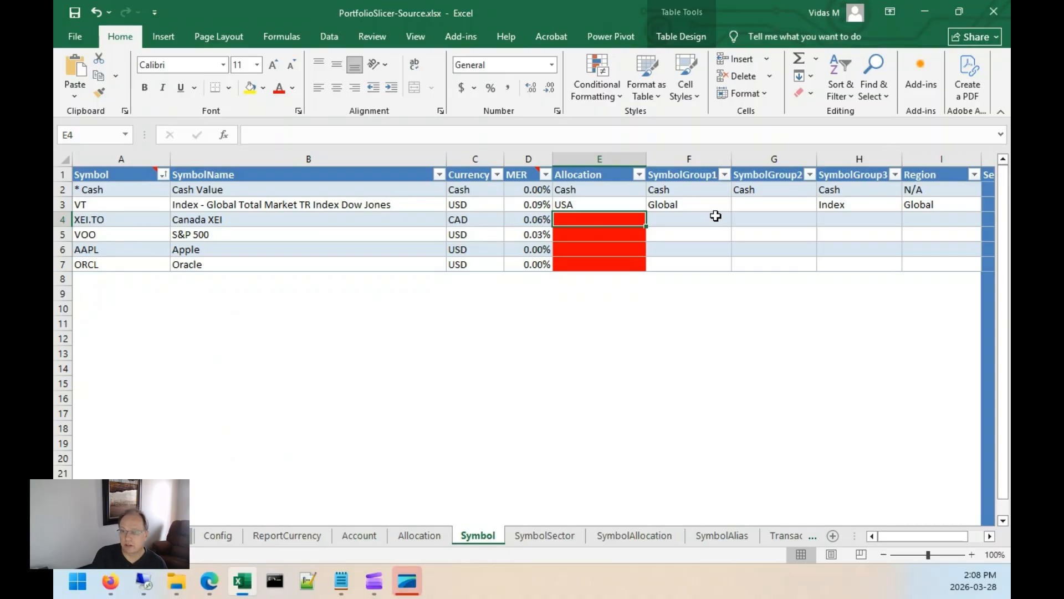
text(U)
key(Return)
text(U)
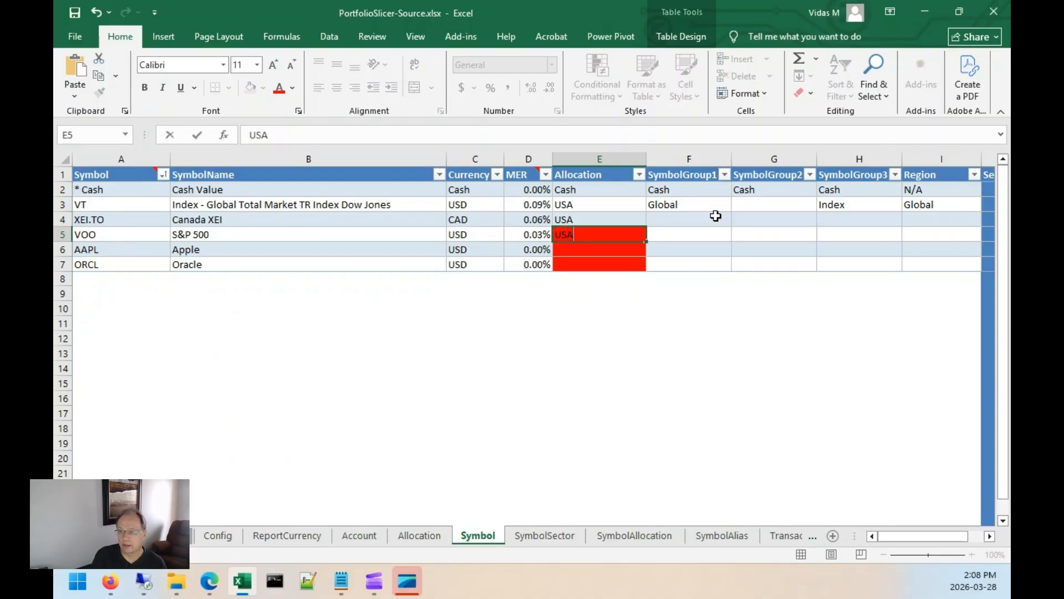
key(Return)
text(USA)
key(Return)
text(U)
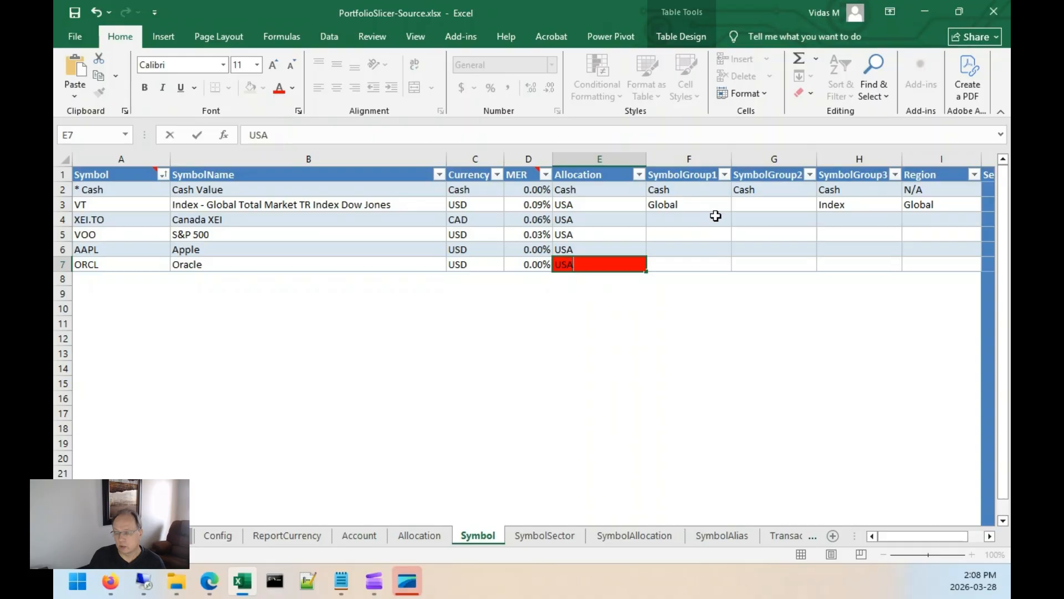
key(Return)
Review the Symbol table's group, region, SectorSum and CurrencyBase columns, then open the SymbolSector sheet.
click(716, 215)
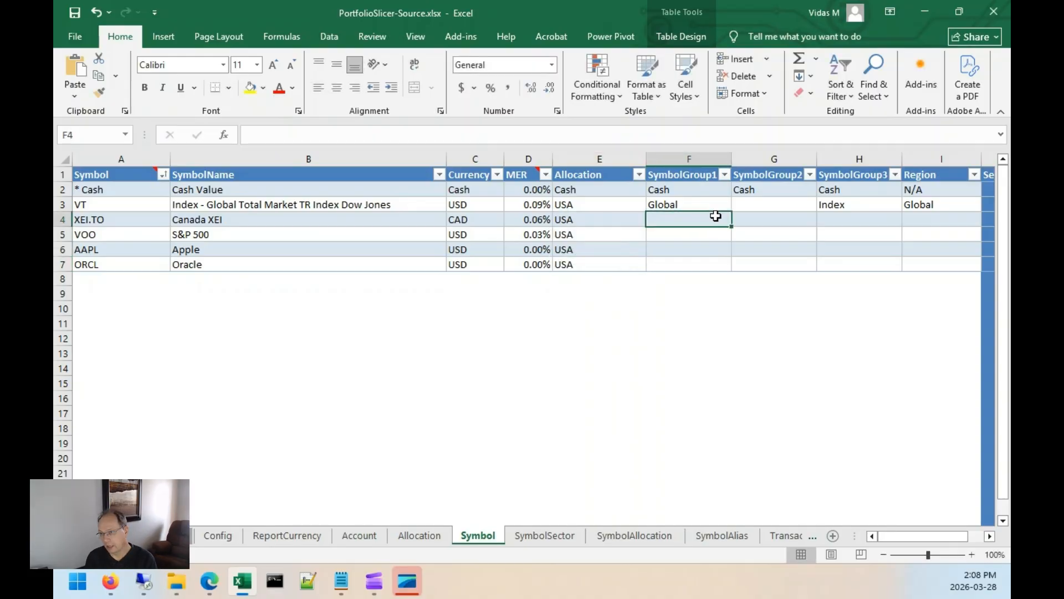
key(Right)
key(Right)
key(Right)
key(Right)
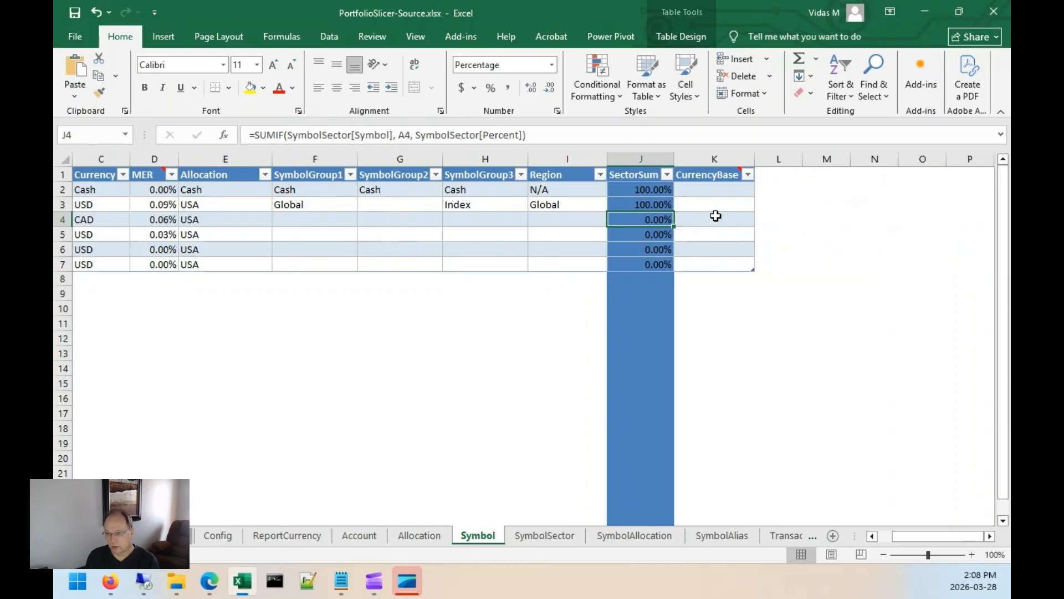
key(Left)
key(Left)
key(Left)
key(Left)
key(Right)
key(Right)
key(Right)
key(Right)
key(Right)
key(Left)
key(Left)
key(Left)
key(Left)
key(Left)
key(Left)
key(Left)
key(Left)
key(Left)
key(Left)
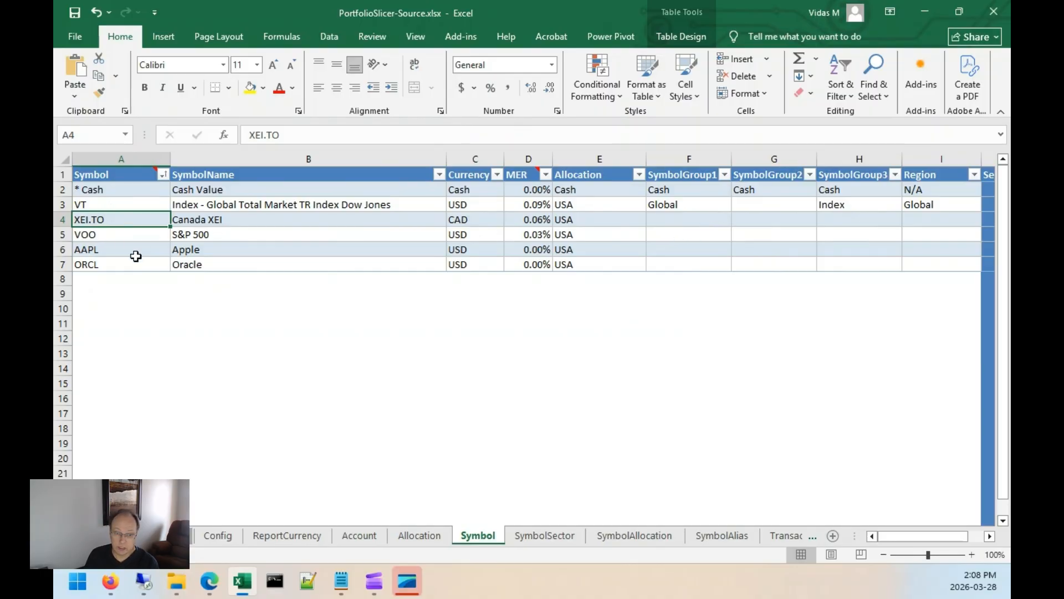
click(554, 536)
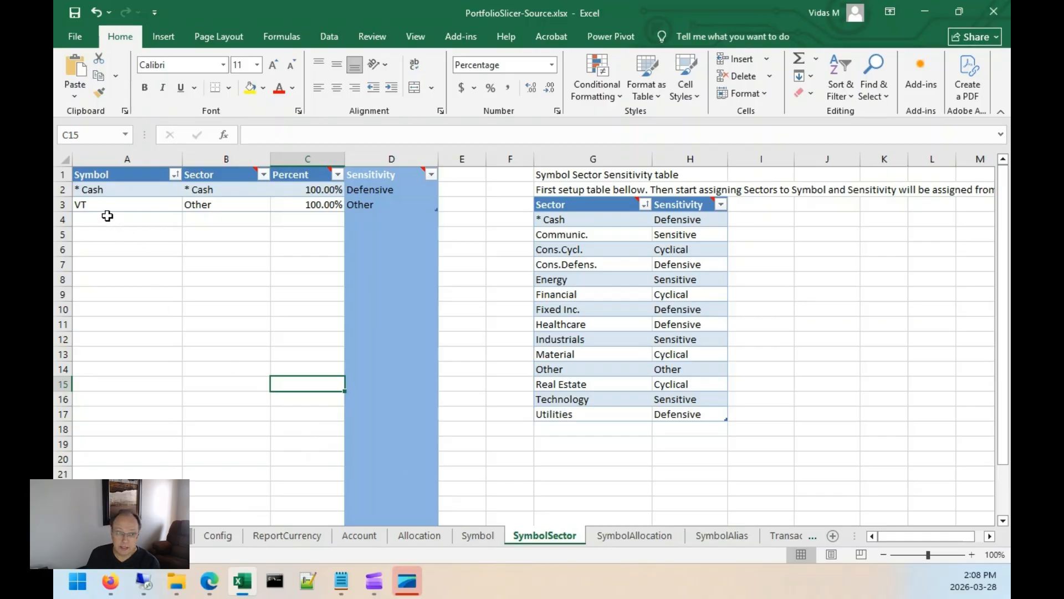
Add XEI.TO to the SymbolSector table with sector Other at 100%.
click(111, 218)
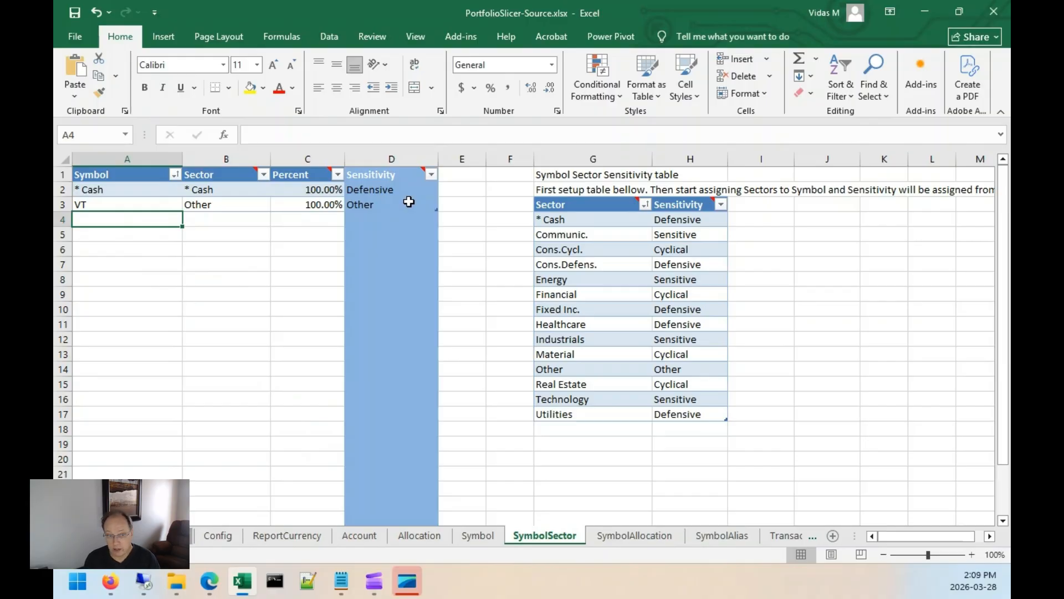
click(477, 536)
click(523, 537)
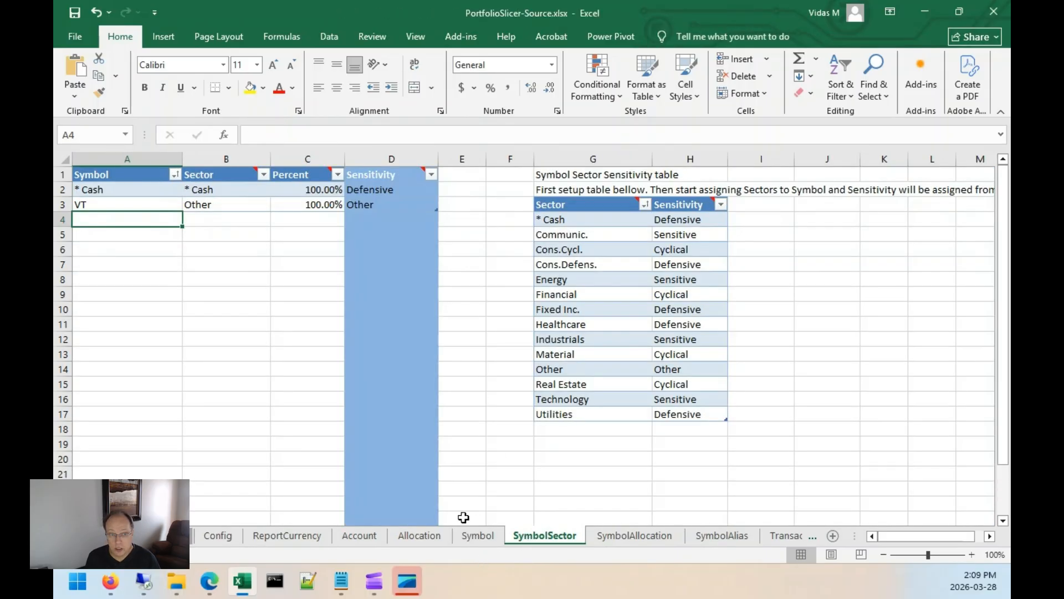
text(XEI.TO)
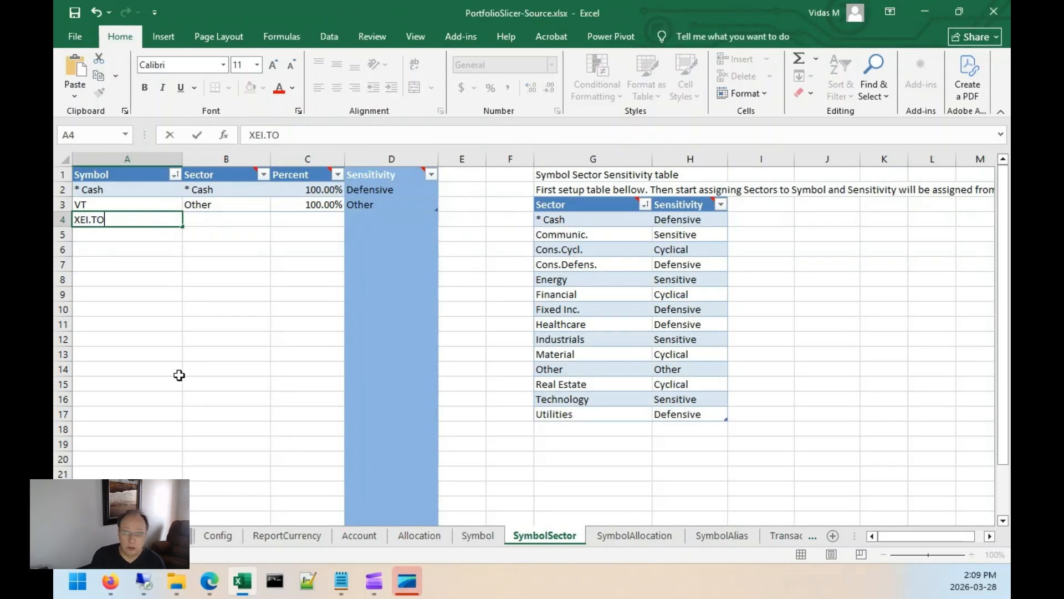
key(Tab)
text(Other)
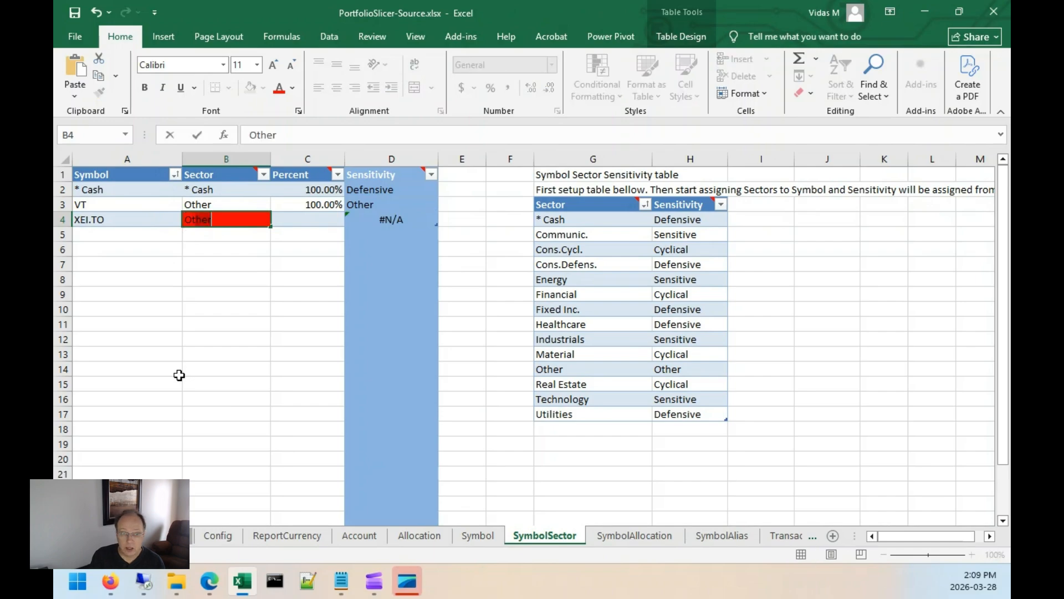
key(Tab)
text(100)
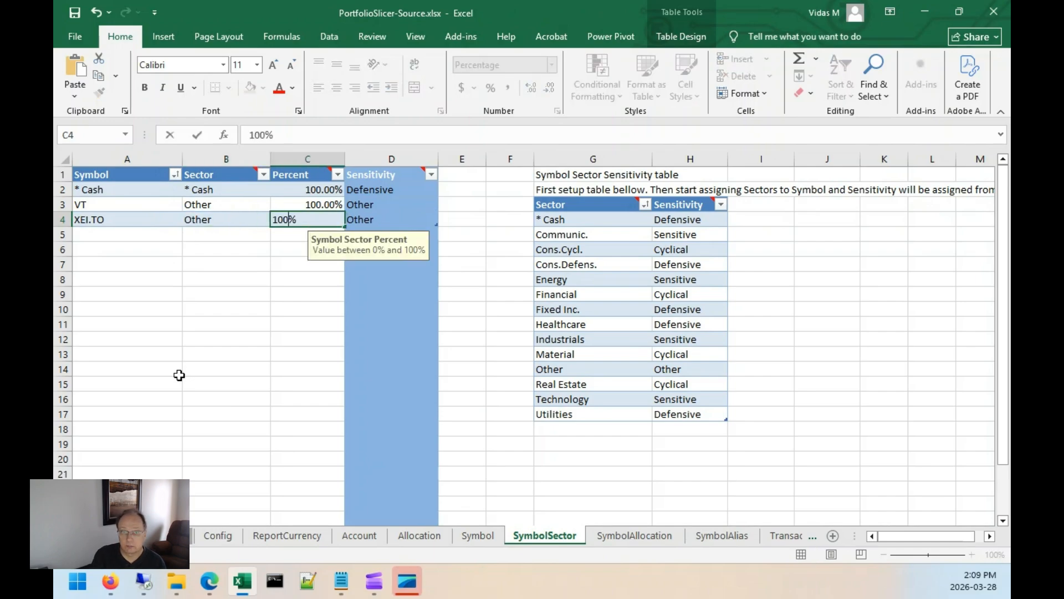
key(Tab)
key(Down)
key(Left)
key(Left)
key(Left)
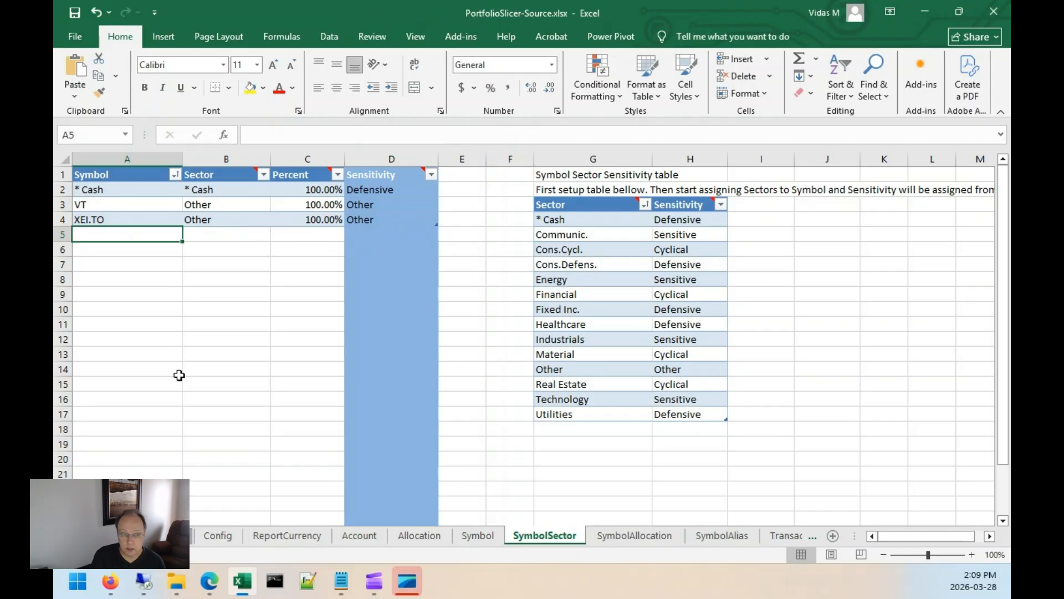
Add VOO to the SymbolSector table with sector Other at 100%.
text(VOO)
key(Tab)
text(Other)
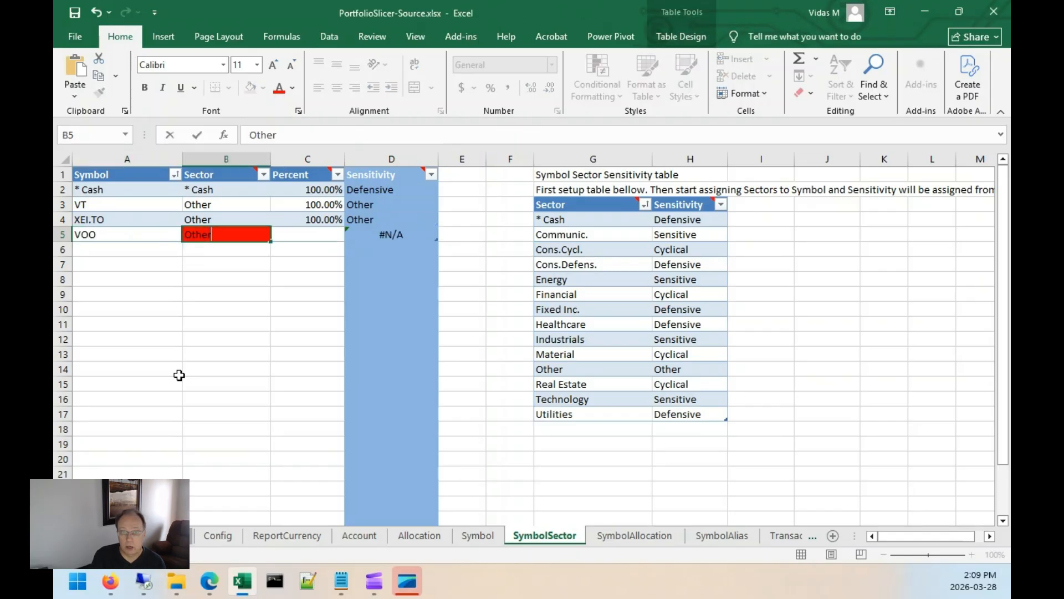
key(Tab)
text(100)
key(Tab)
key(Down)
key(Left)
key(Left)
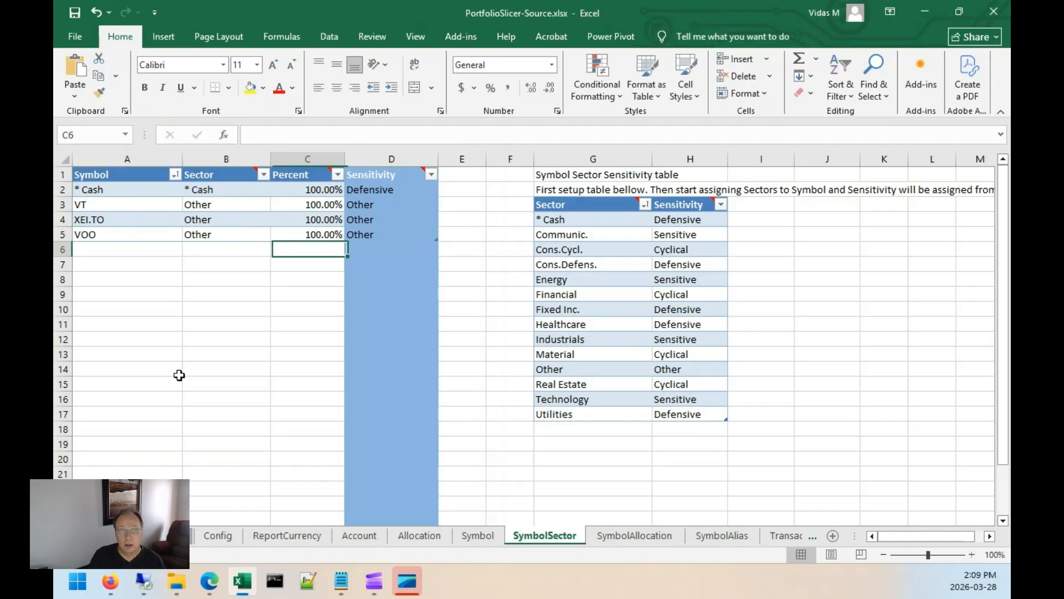
click(490, 544)
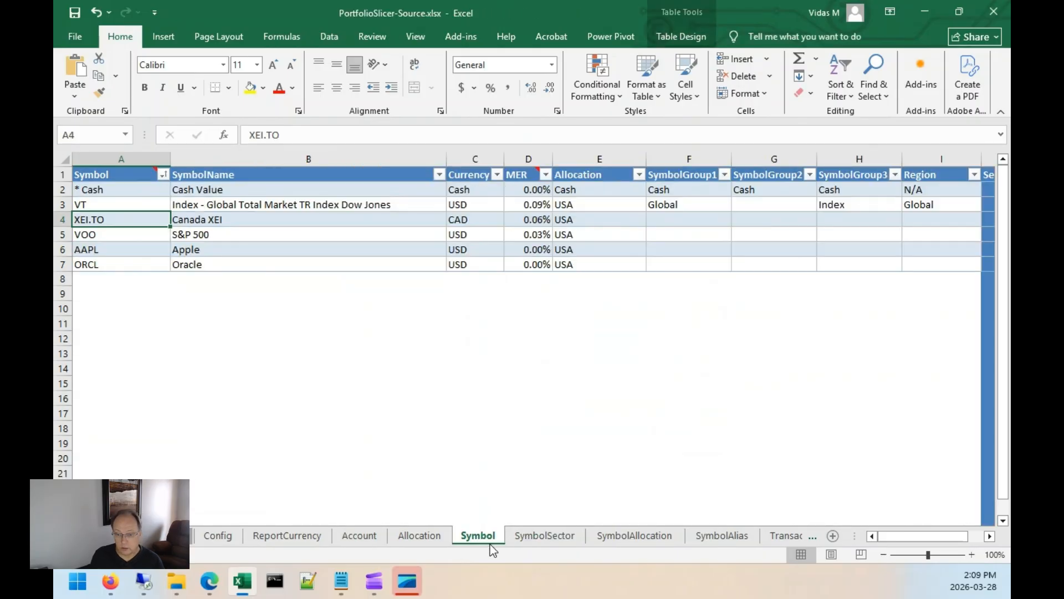
click(534, 535)
Add AAPL and ORCL to the SymbolSector table, each with sector Other at 100%.
text(AAPL)
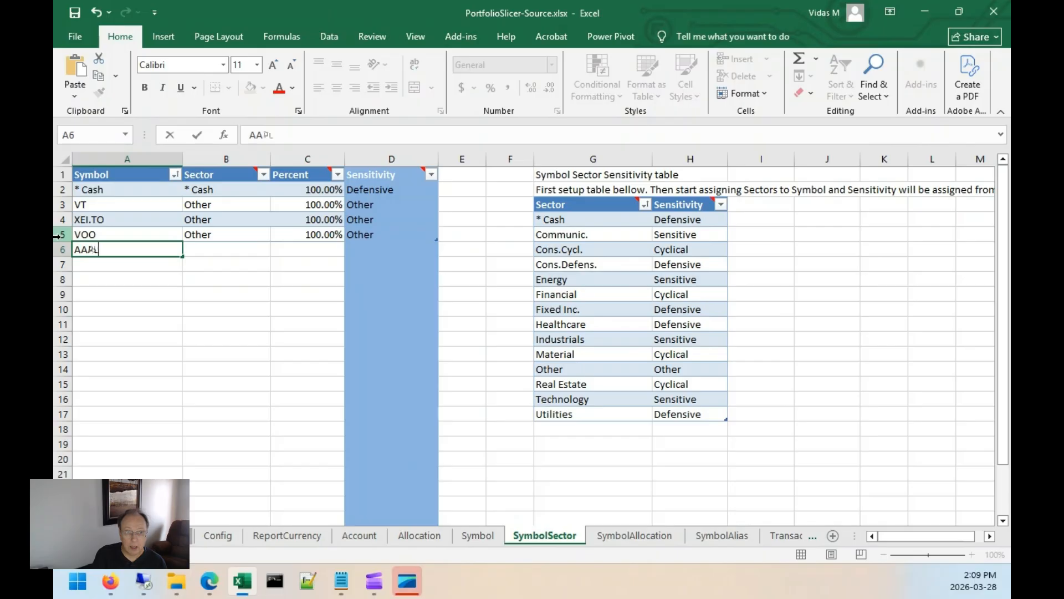
key(Tab)
text(O)
key(Tab)
text(100%)
key(Return)
text(O)
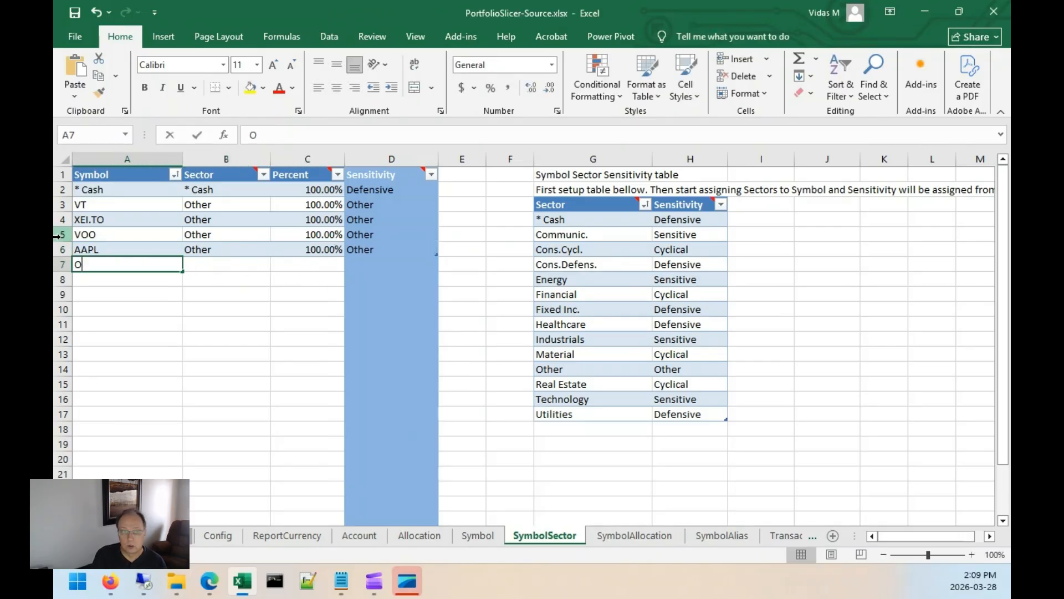
text(rRCL)
key(Tab)
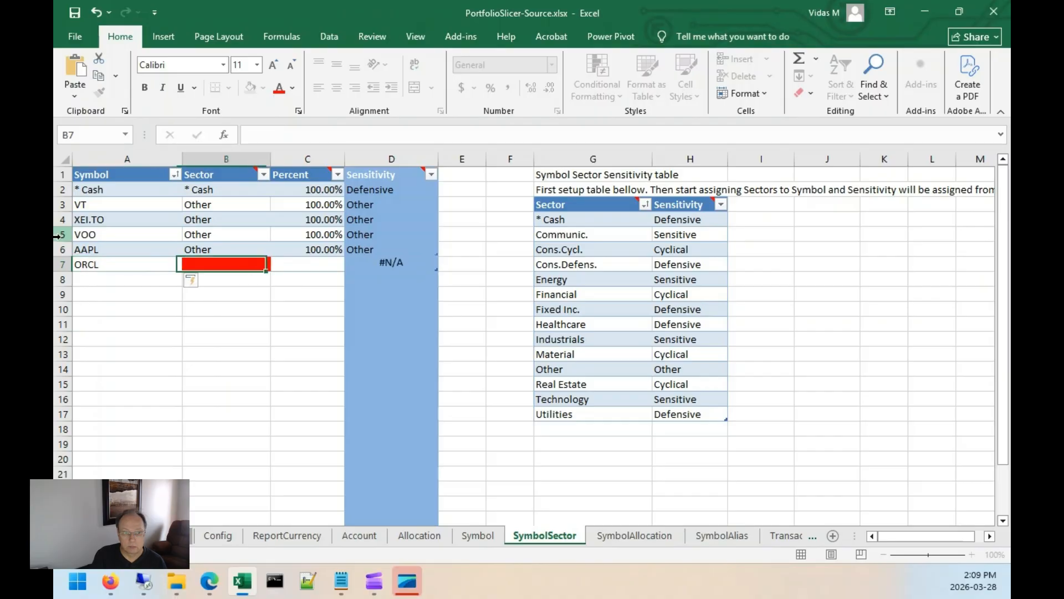
text(O)
key(Tab)
text(100%)
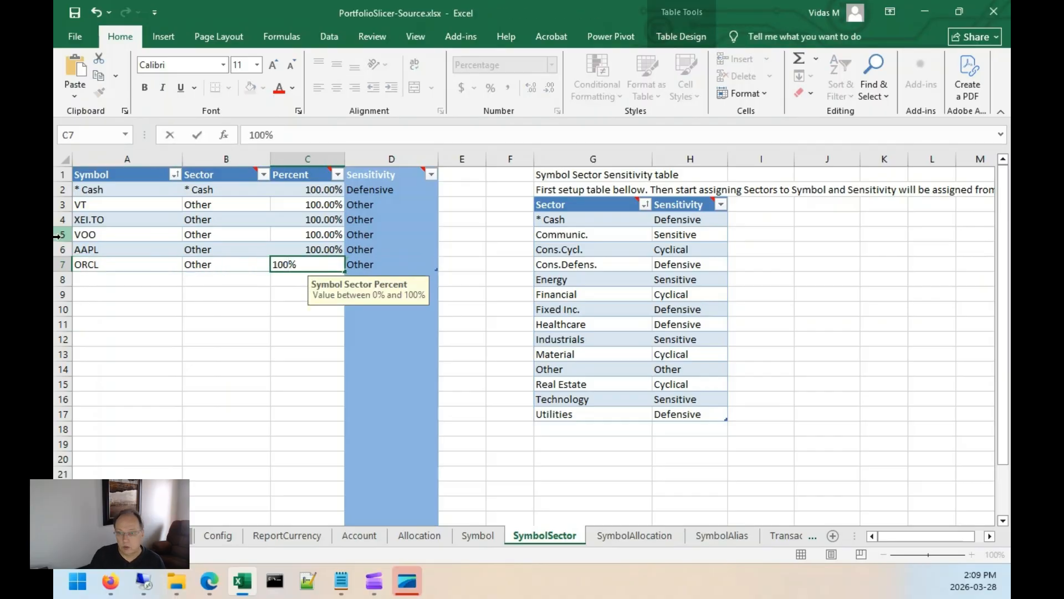
Change AAPL's sector to Technology.
key(Up)
key(Left)
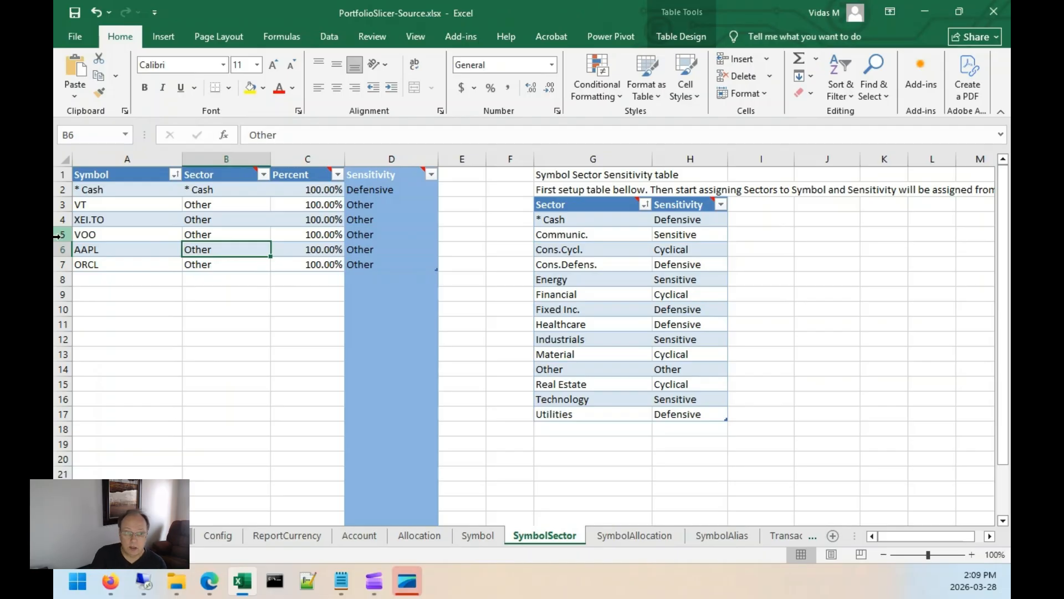
text(Technology)
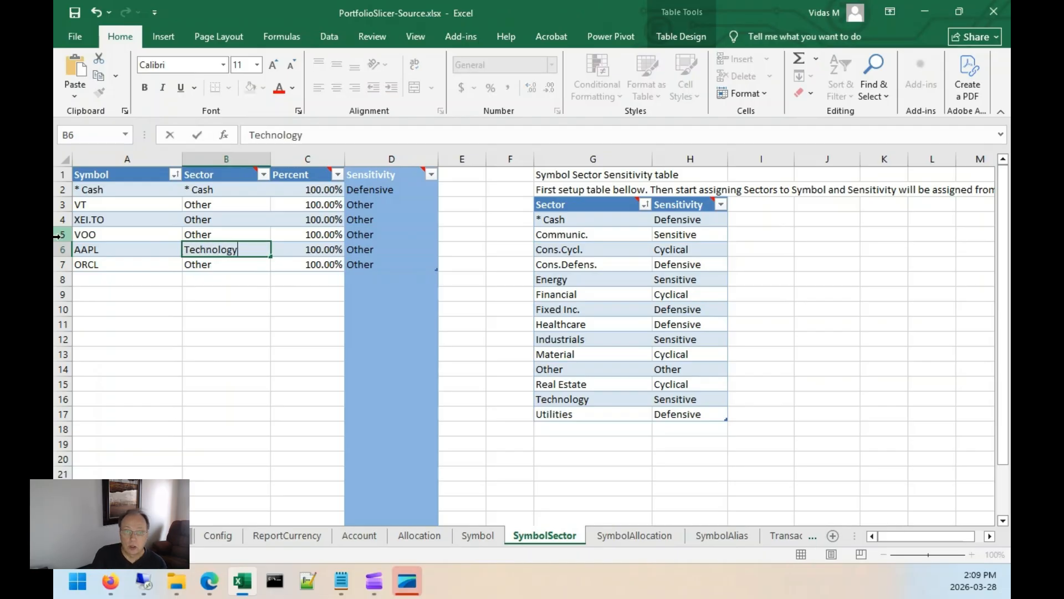
key(Tab)
key(Return)
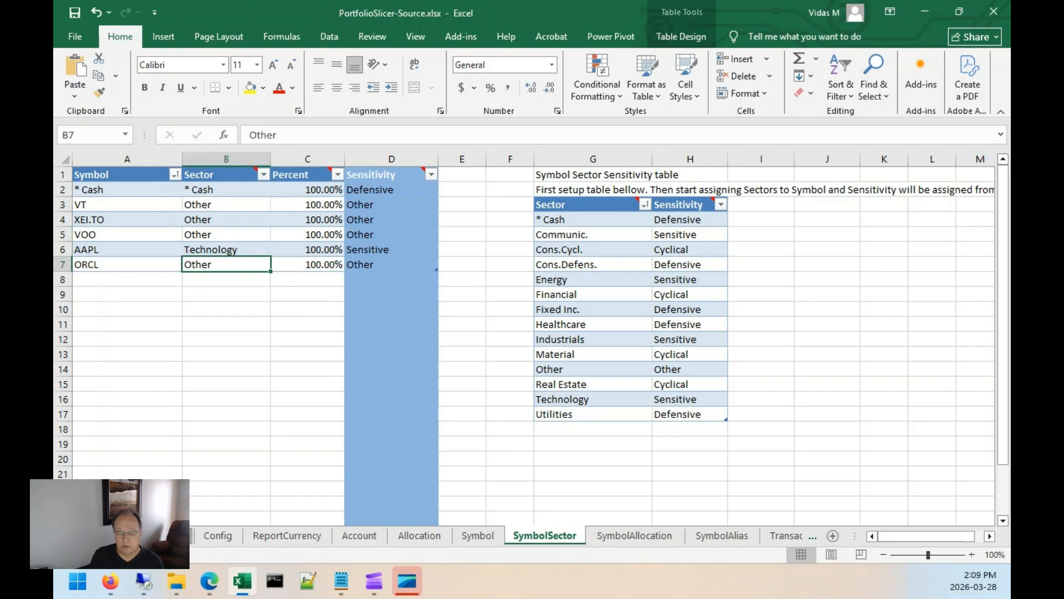
Change ORCL's sector to Technology.
click(355, 249)
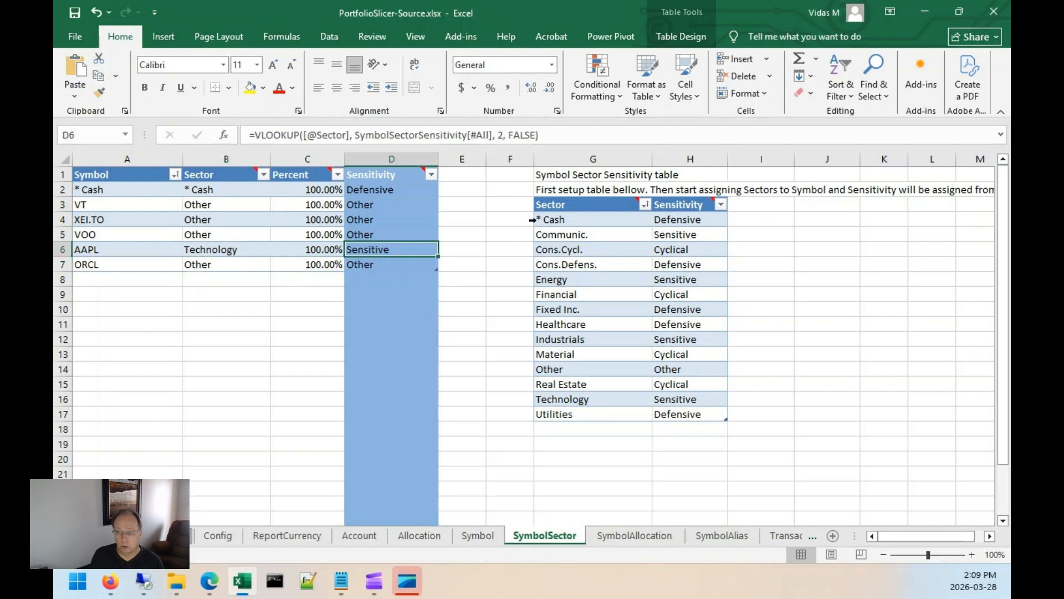
click(191, 266)
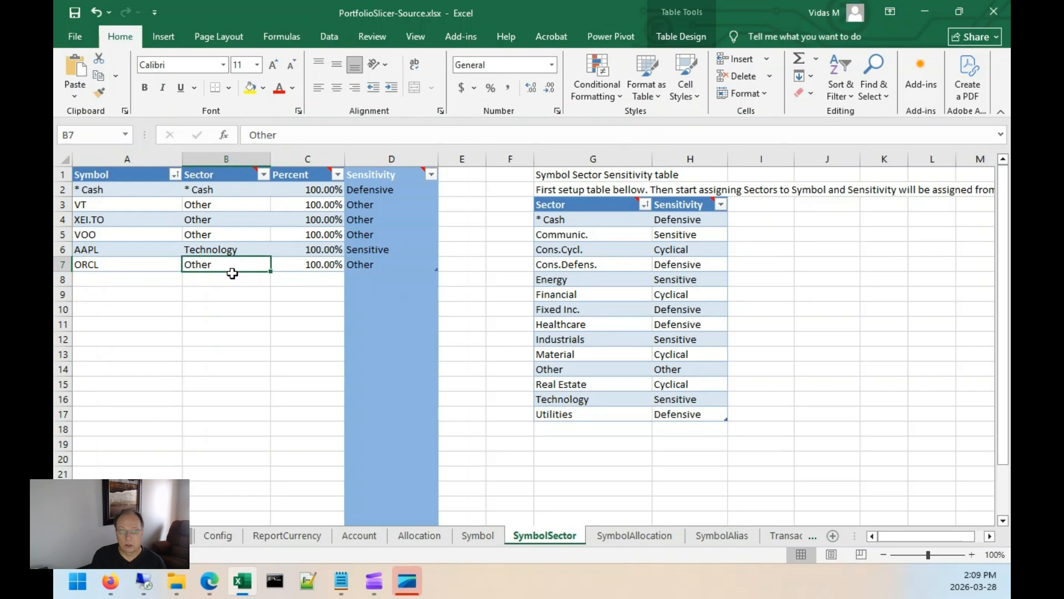
text(Technology)
key(Tab)
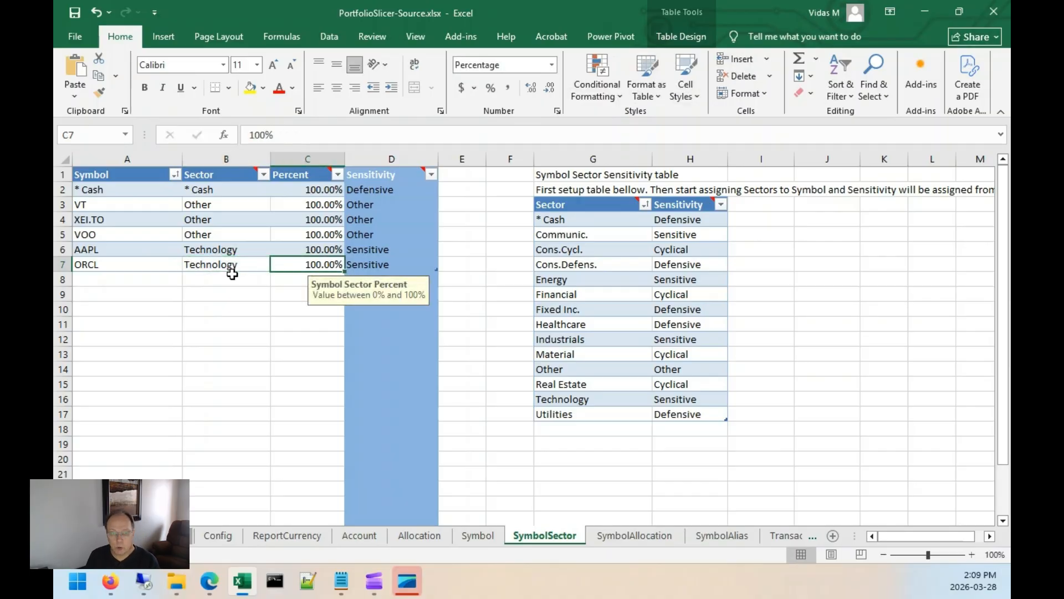
click(203, 222)
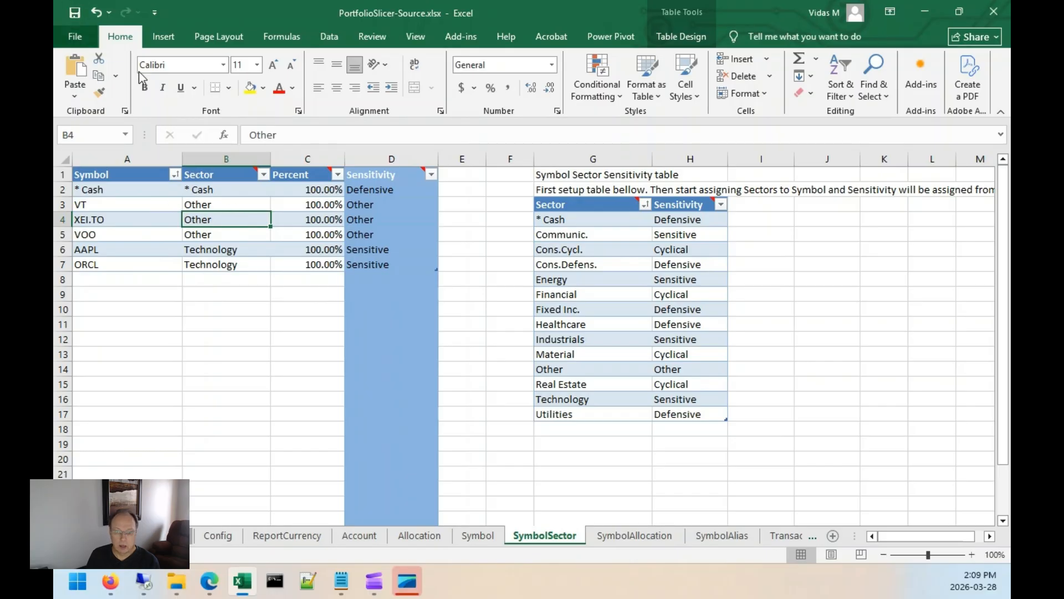
Add the alias S&P 500 for symbol VOO in the SymbolAlias table.
click(629, 536)
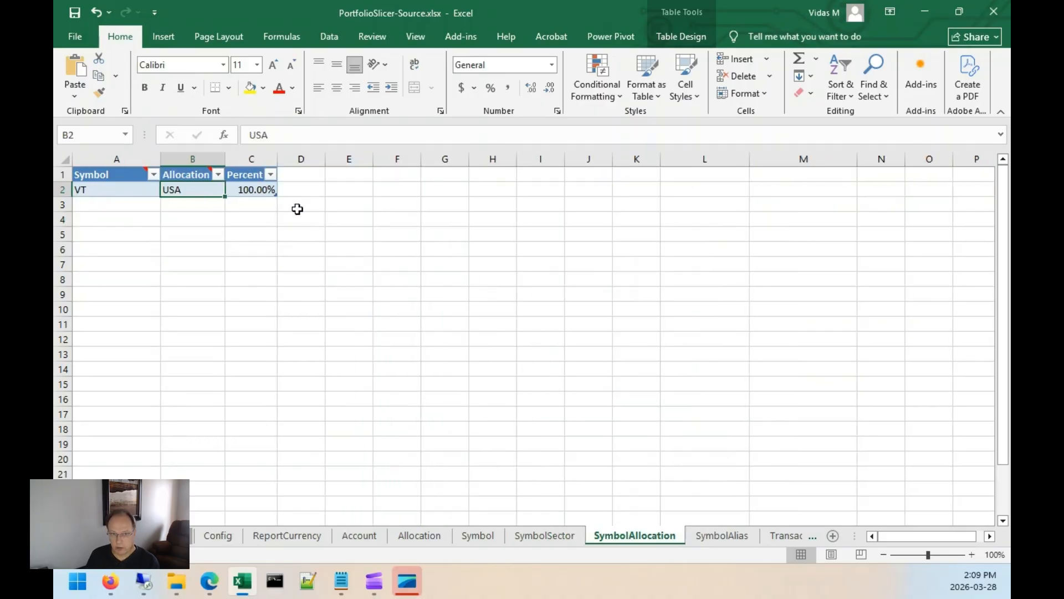
click(721, 538)
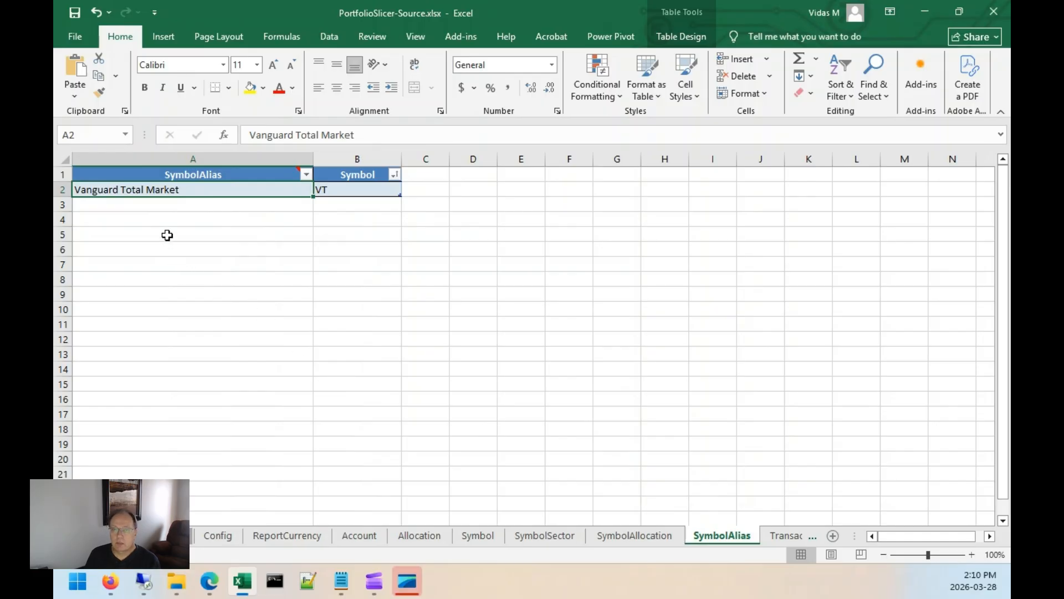
double_click(162, 206)
text(S&P)
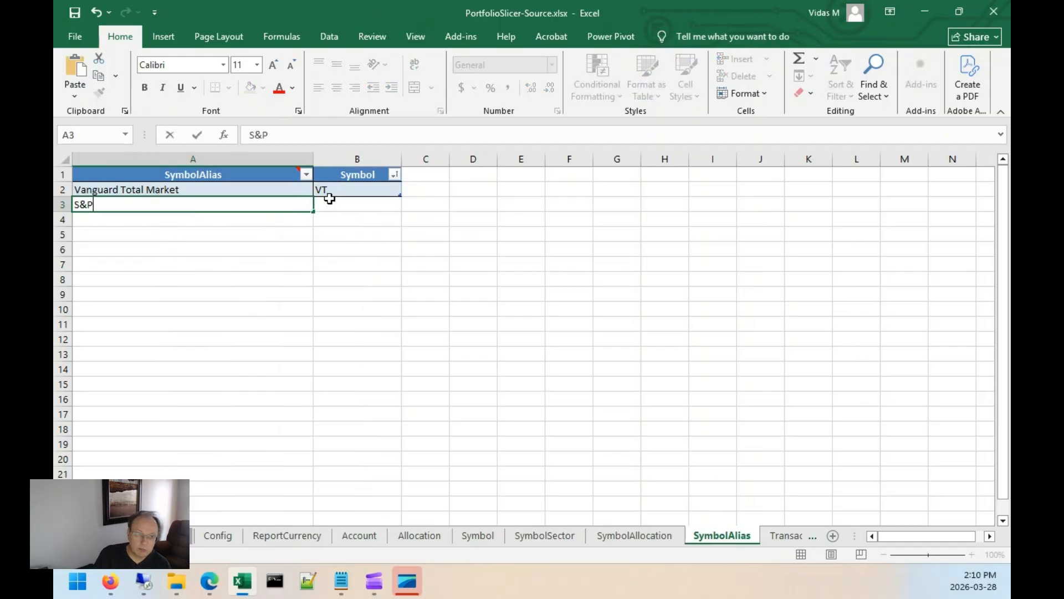
text( 500)
key(Tab)
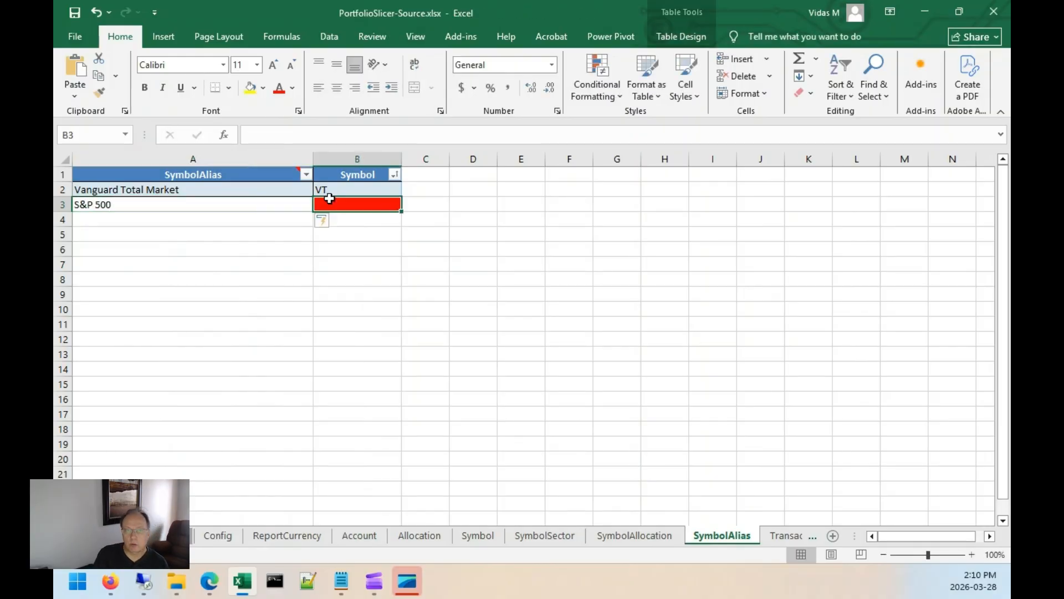
text(VOO)
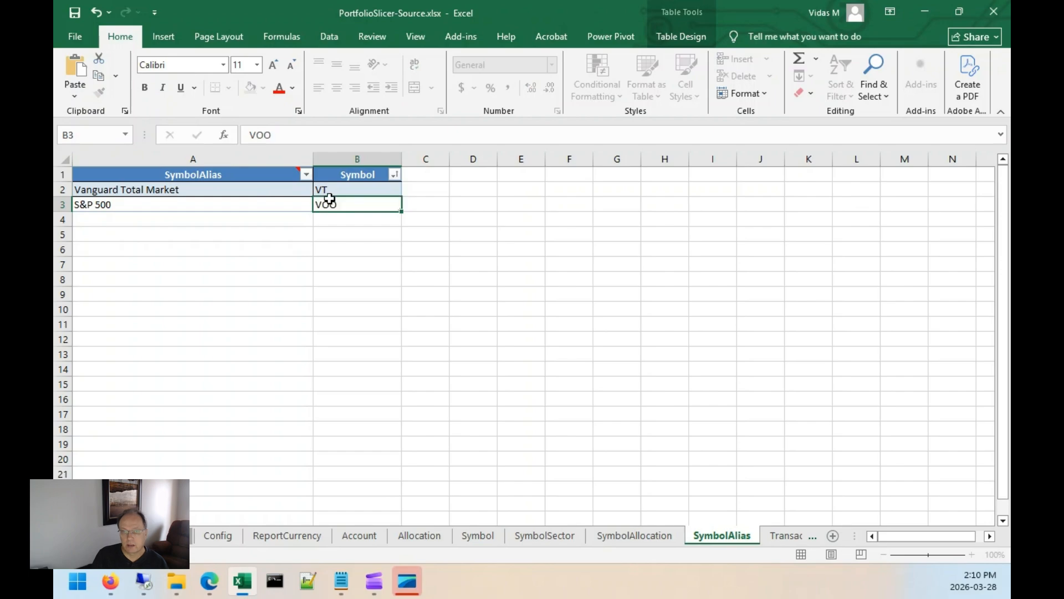
key(Return)
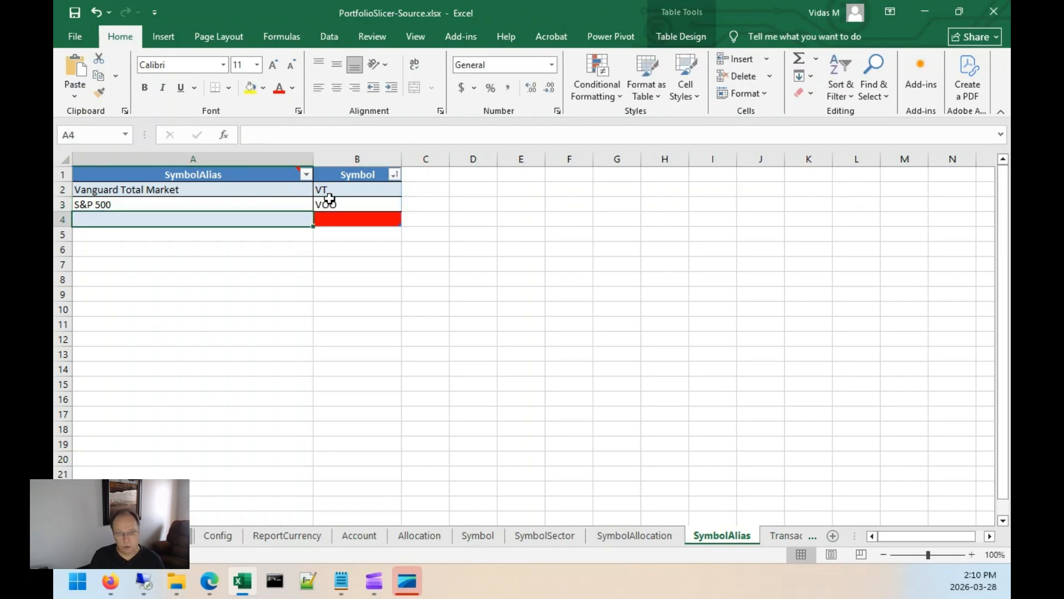
Undo the extra empty row added to the SymbolAlias table.
key(ctrl+z)
key(Left)
key(Right)
key(Left)
key(Up)
key(Right)
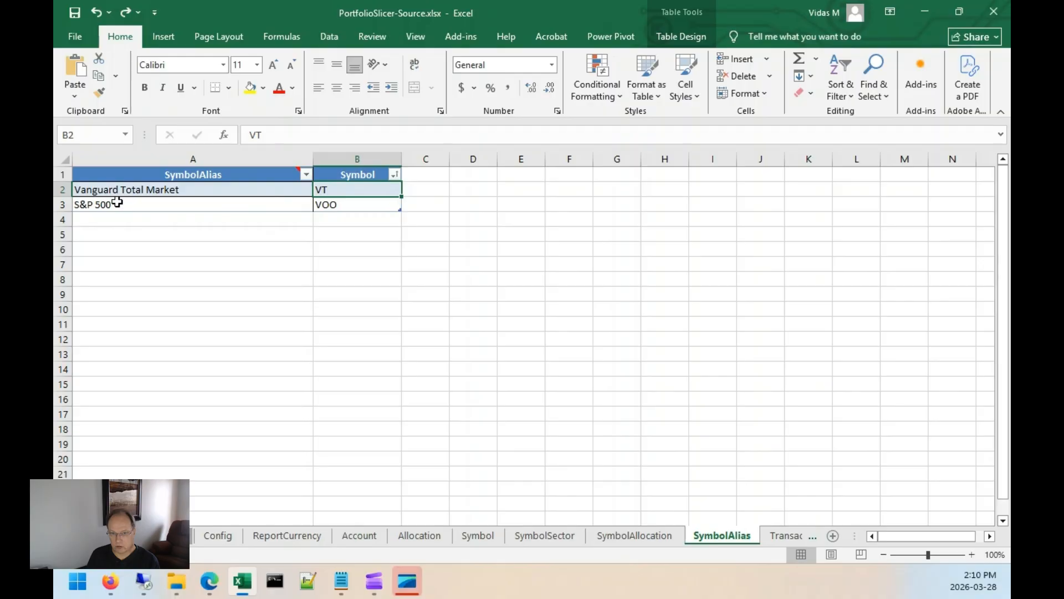
Set the Account of the first transaction to Account1 on the Transactions sheet.
click(790, 534)
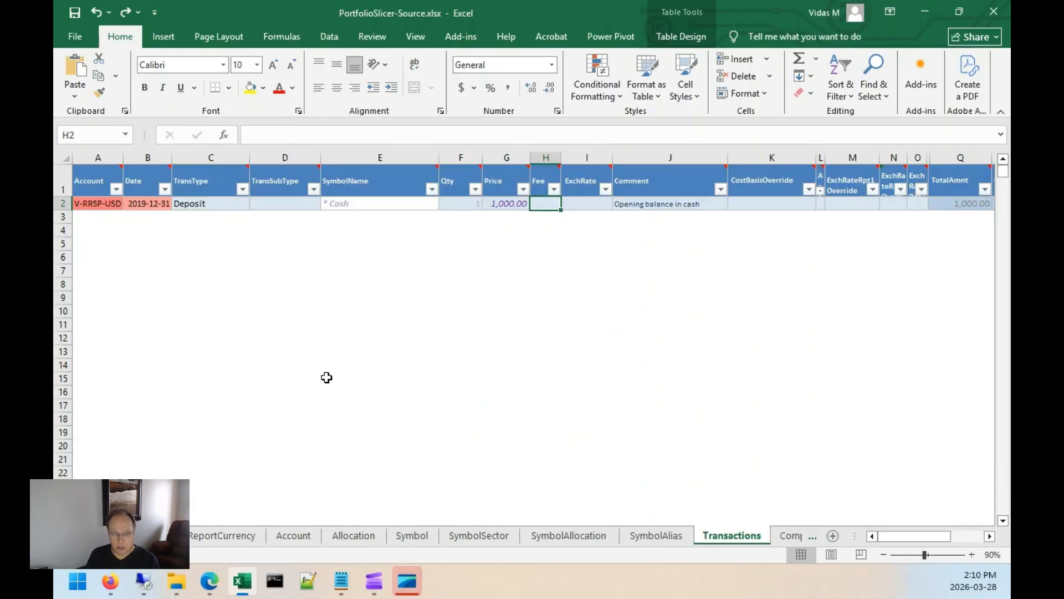
click(88, 203)
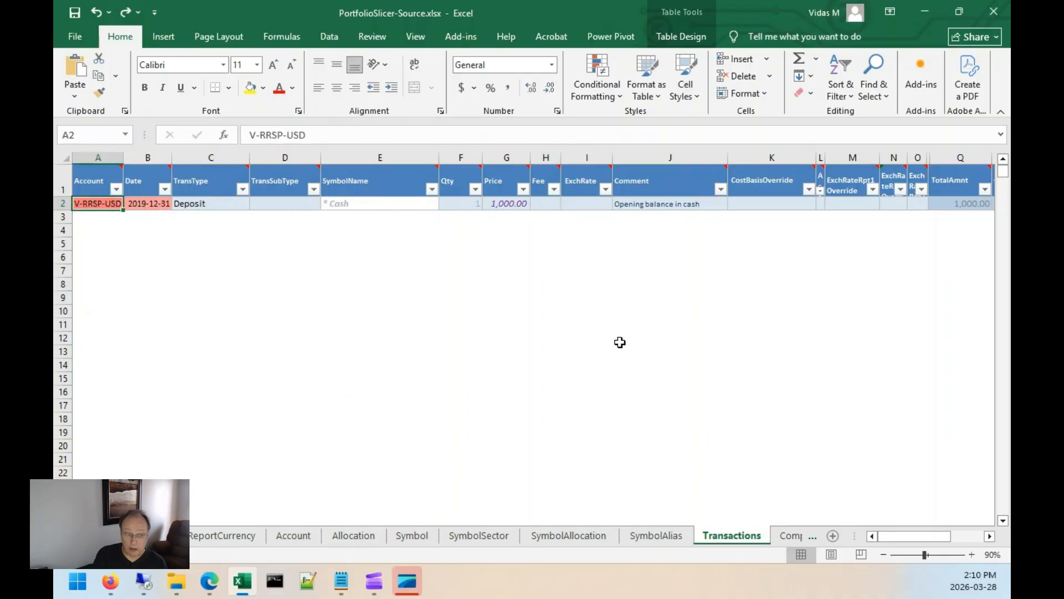
text(Account1)
key(Tab)
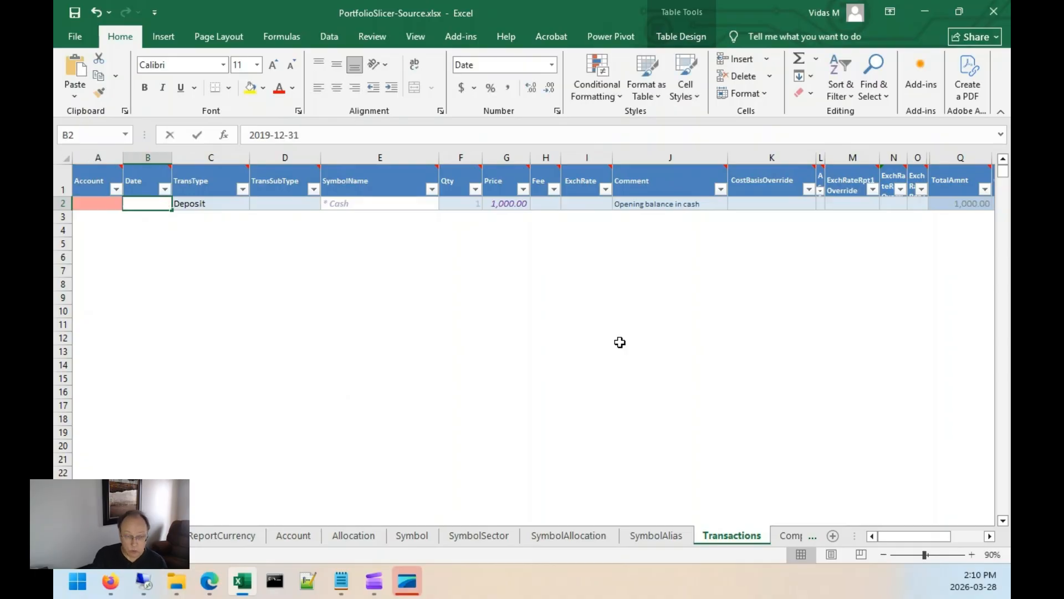
Set the first transaction's Date to 2022-12-31.
text(2022)
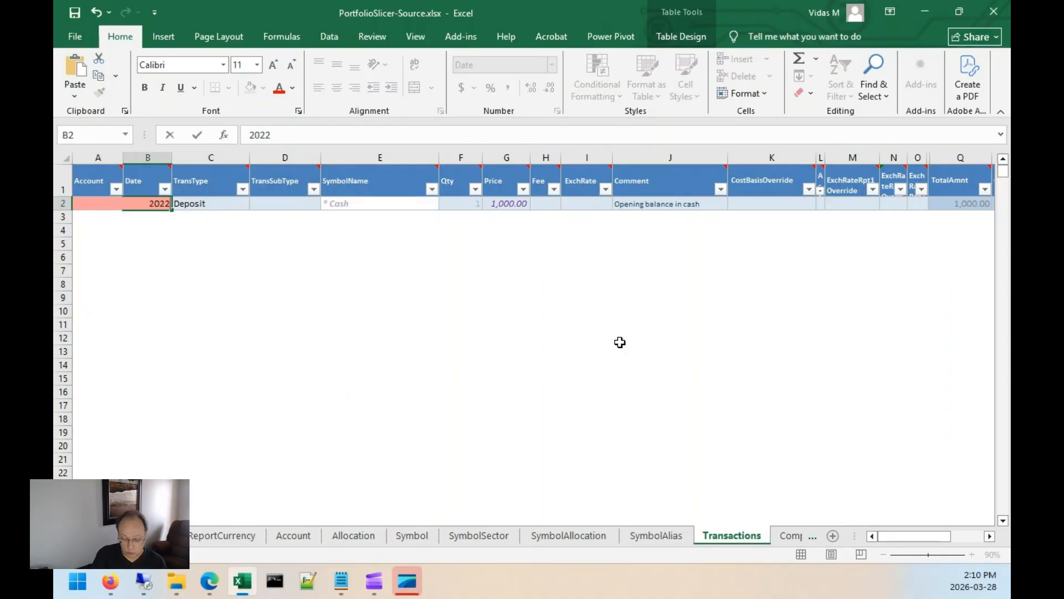
text(-1231)
key(Tab)
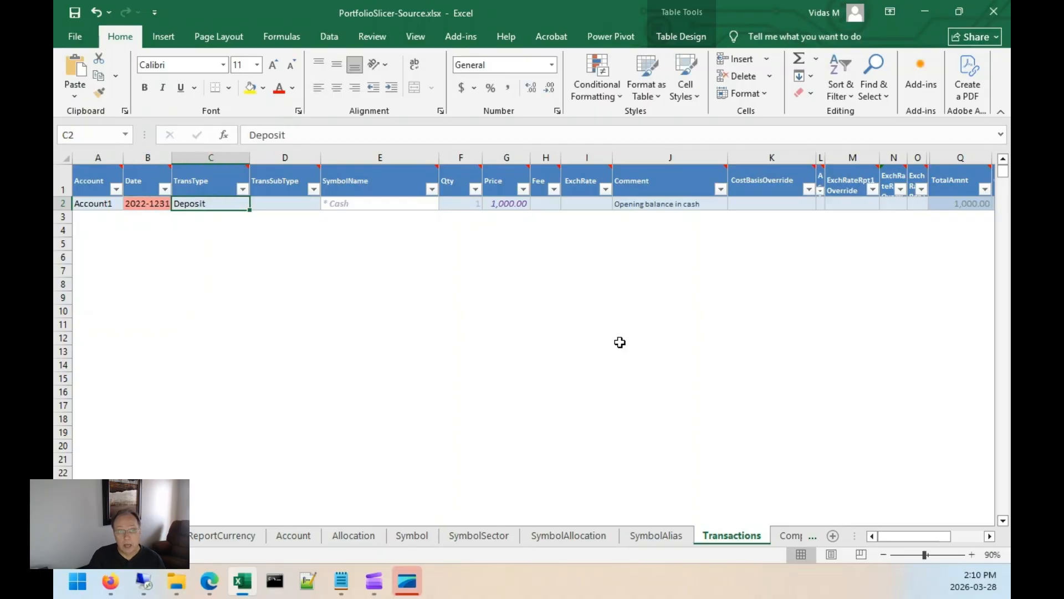
key(Left)
key(F2)
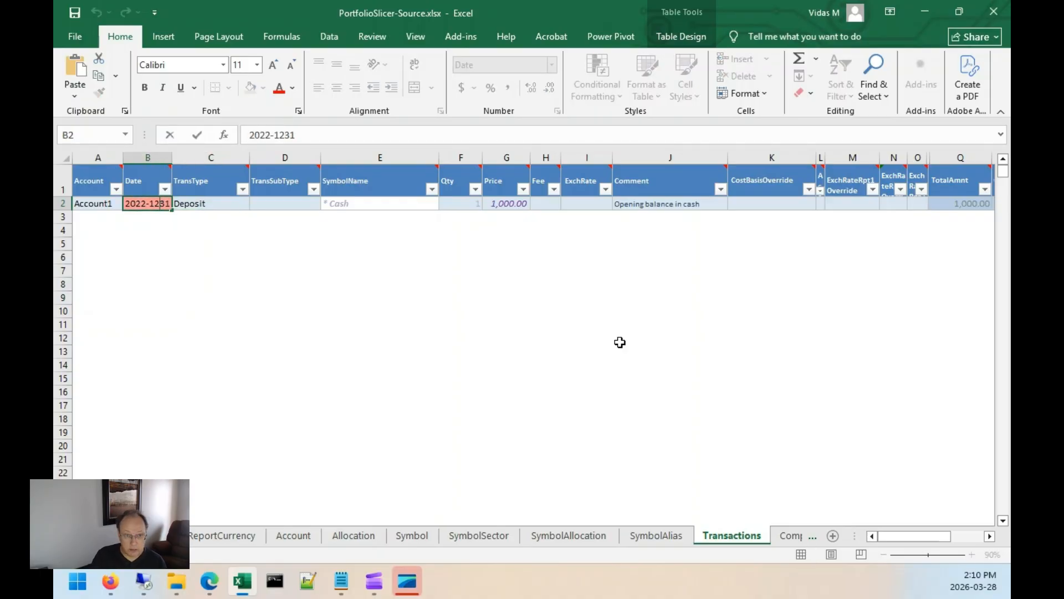
key(Left)
key(Left)
text(-)
key(Return)
Clear the Price of the opening-balance deposit transaction.
key(Up)
key(Right)
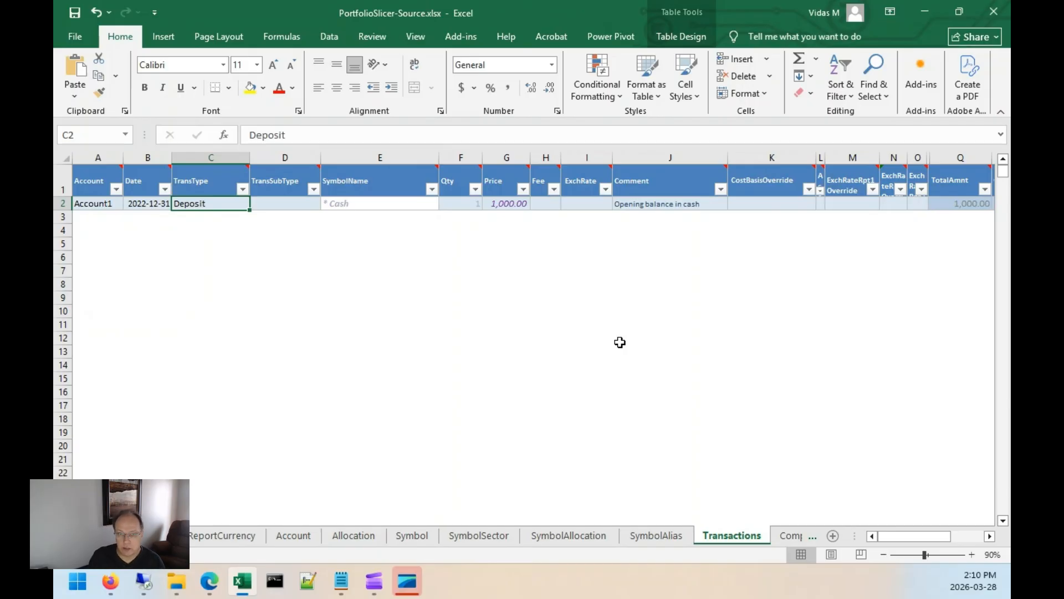
key(Right)
key(Right)
key(Right)
key(Right)
key(Delete)
Add a second transaction row for Account2 dated 2022-12-31 with TransType Deposit.
key(Down)
key(Left)
key(Left)
key(Left)
key(Left)
key(Left)
key(Left)
text(Accon)
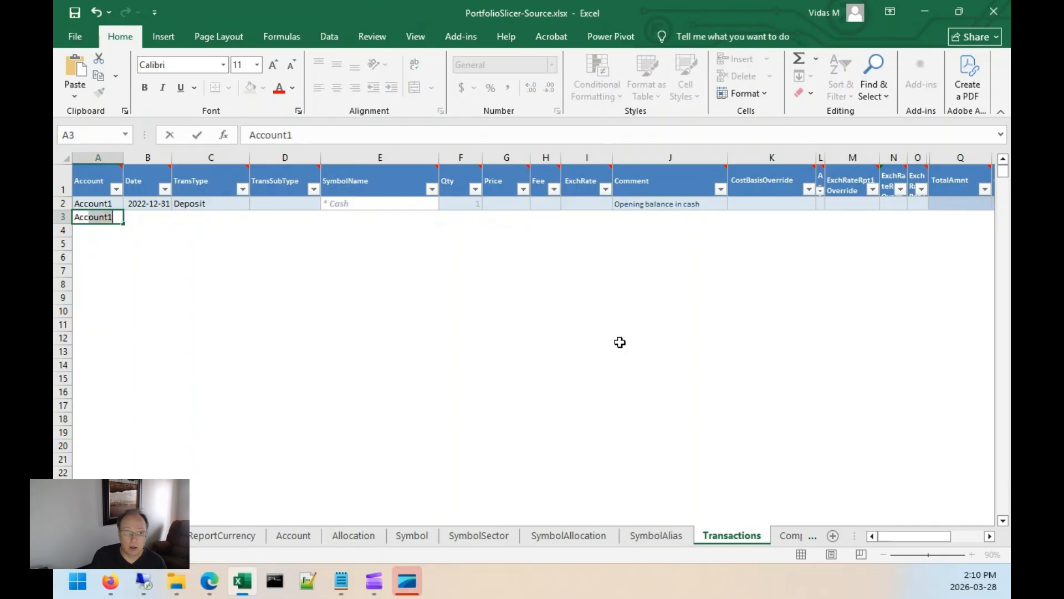
key(BackSpace)
text(unt2)
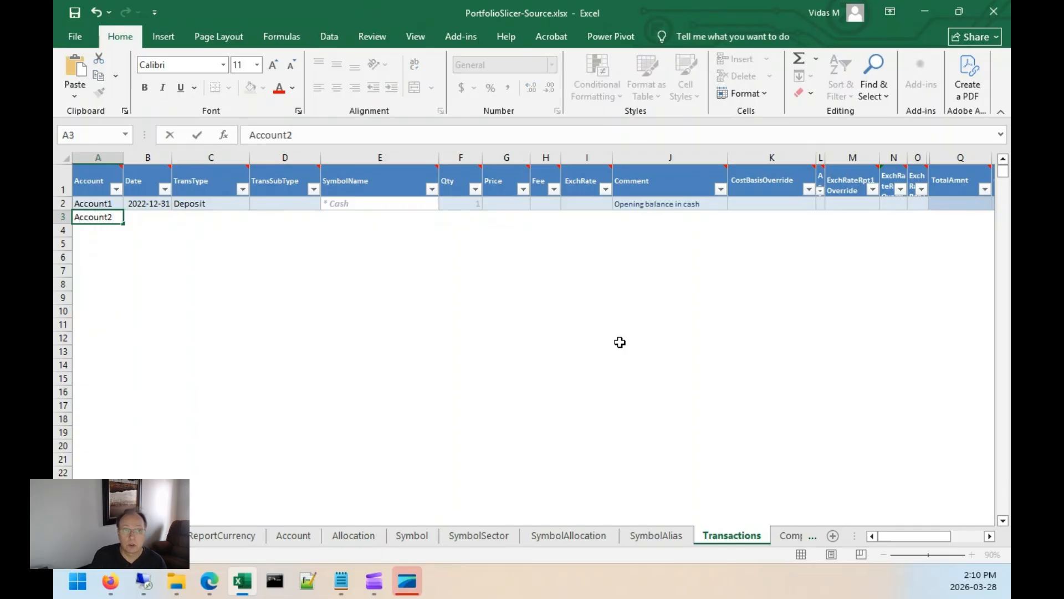
key(Tab)
text(2022)
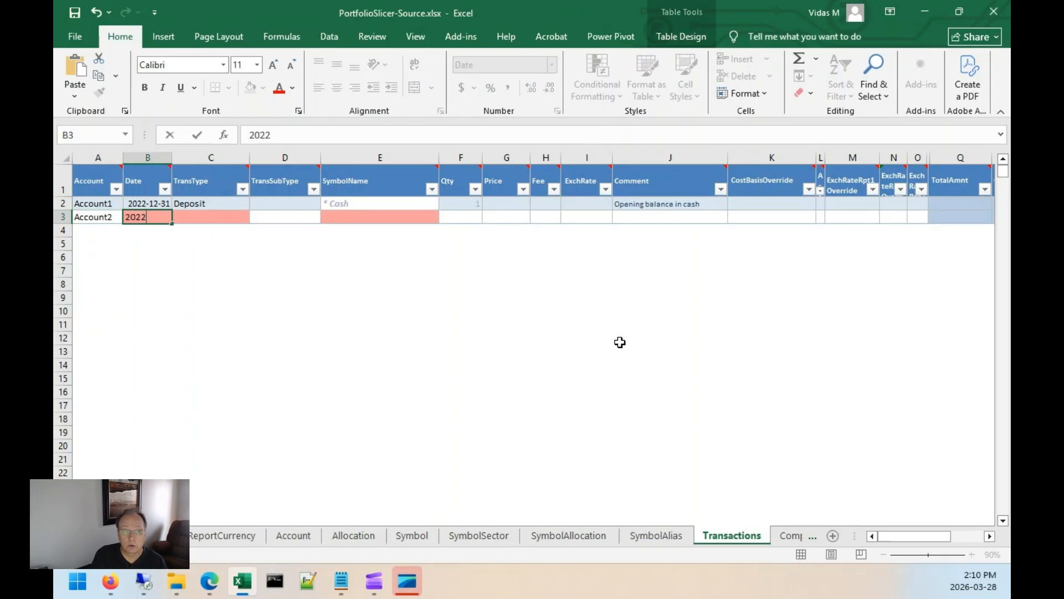
text(-12-31)
key(Tab)
text(D)
Set the Account2 deposit's SymbolName to * Cash, Qty to 1 and Comment to Opening balance in cash.
key(Tab)
key(Tab)
text(*)
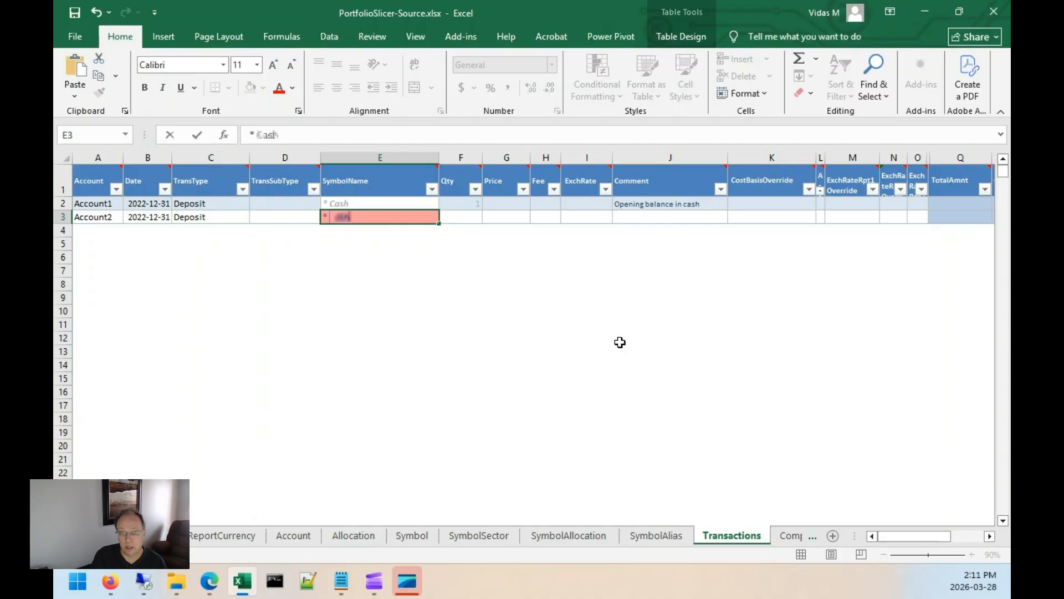
key(Tab)
text(1)
key(Tab)
key(Tab)
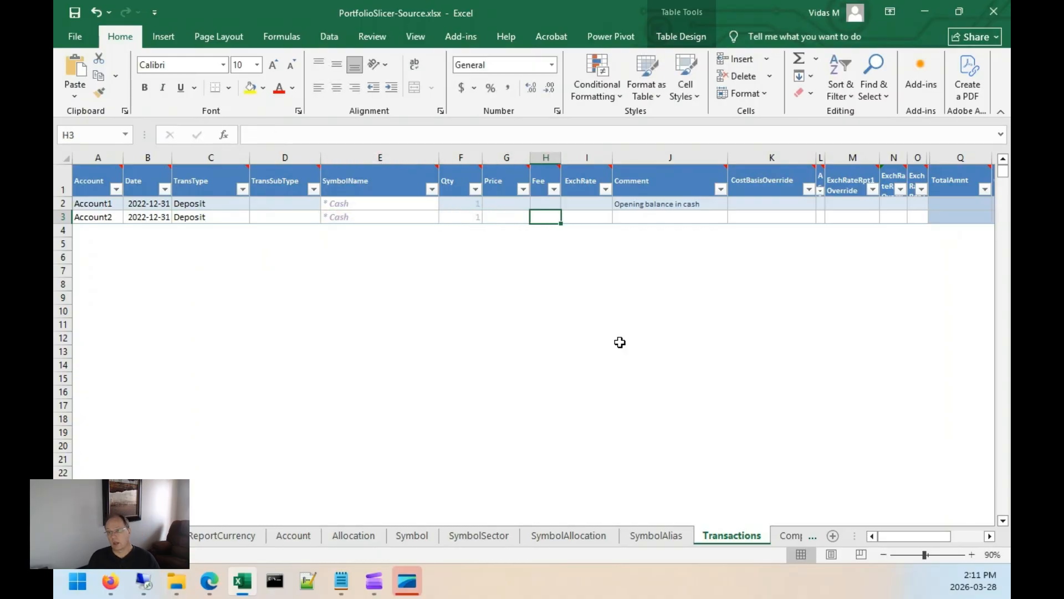
key(Tab)
key(Tab)
text(O)
key(Down)
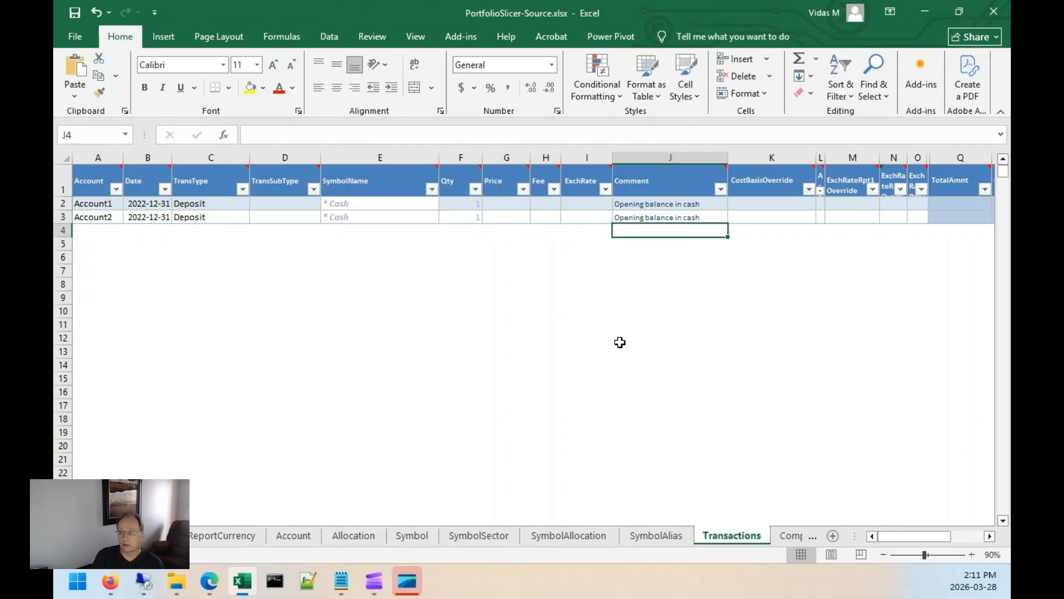
Start a new transaction for Account1 dated 2022-12-31 with TransType SymbolTransferIn.
key(Left)
key(Left)
key(Left)
key(Left)
key(Left)
key(Left)
key(Left)
key(Left)
key(Left)
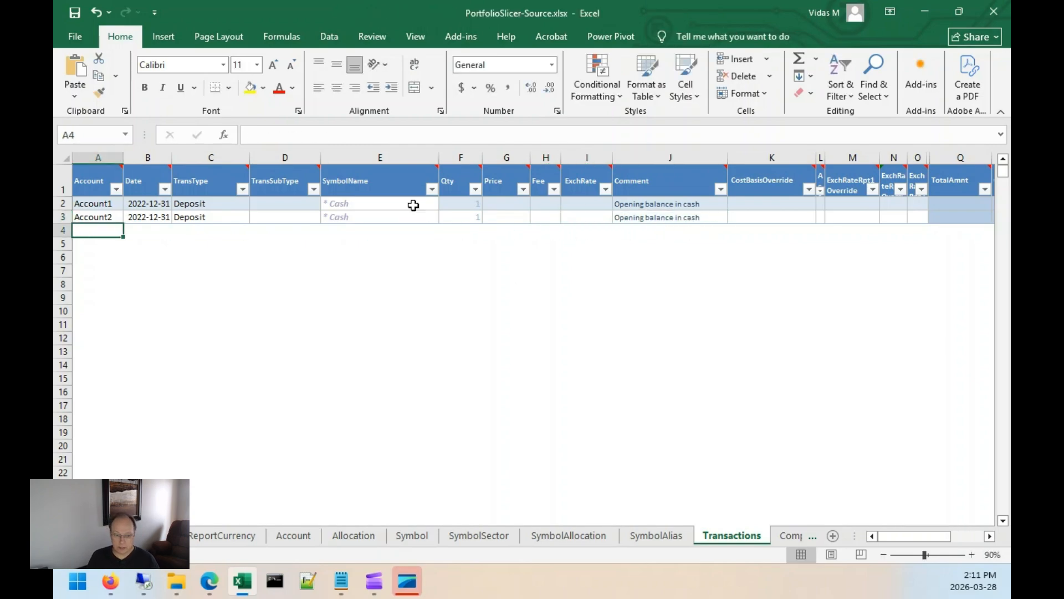
click(297, 534)
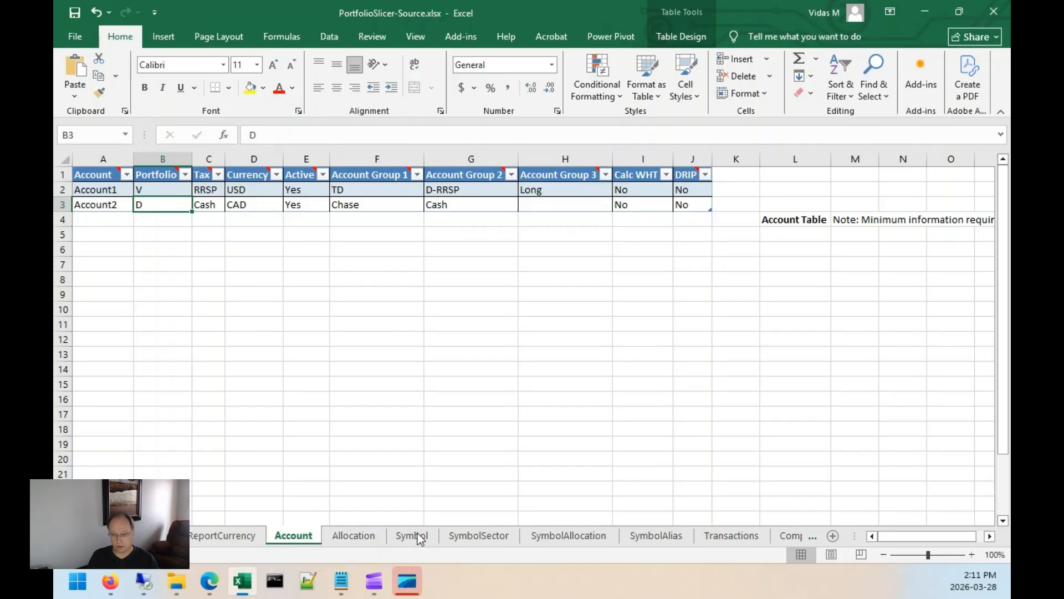
click(700, 536)
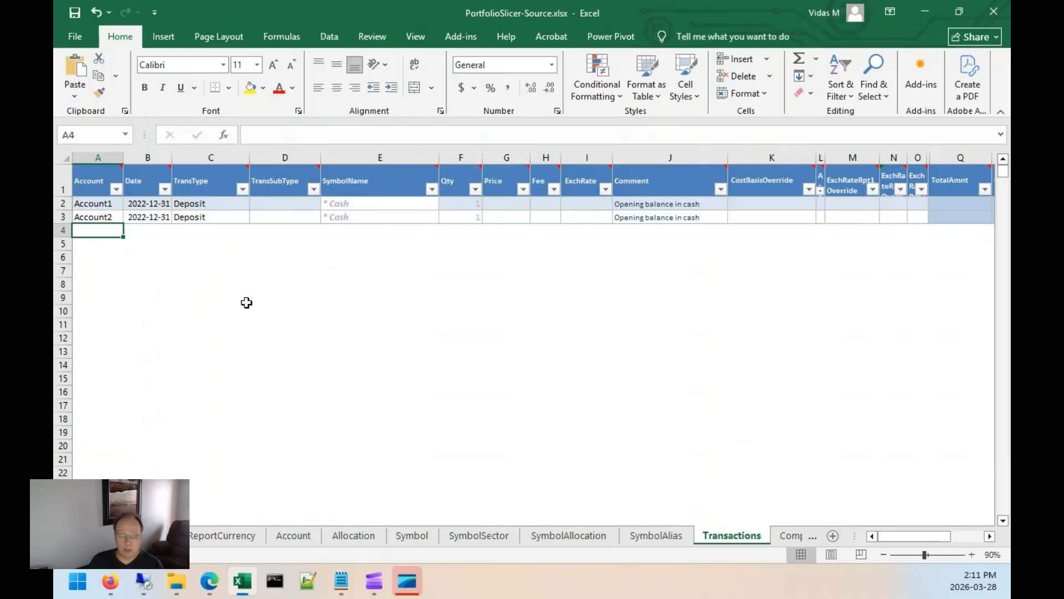
text(Account1)
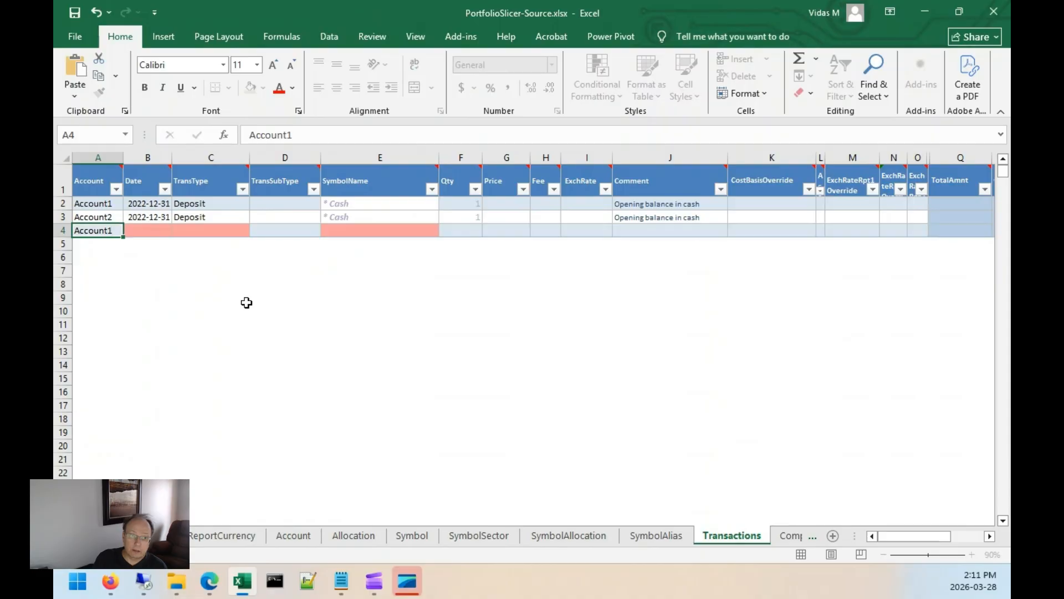
key(Tab)
text(202)
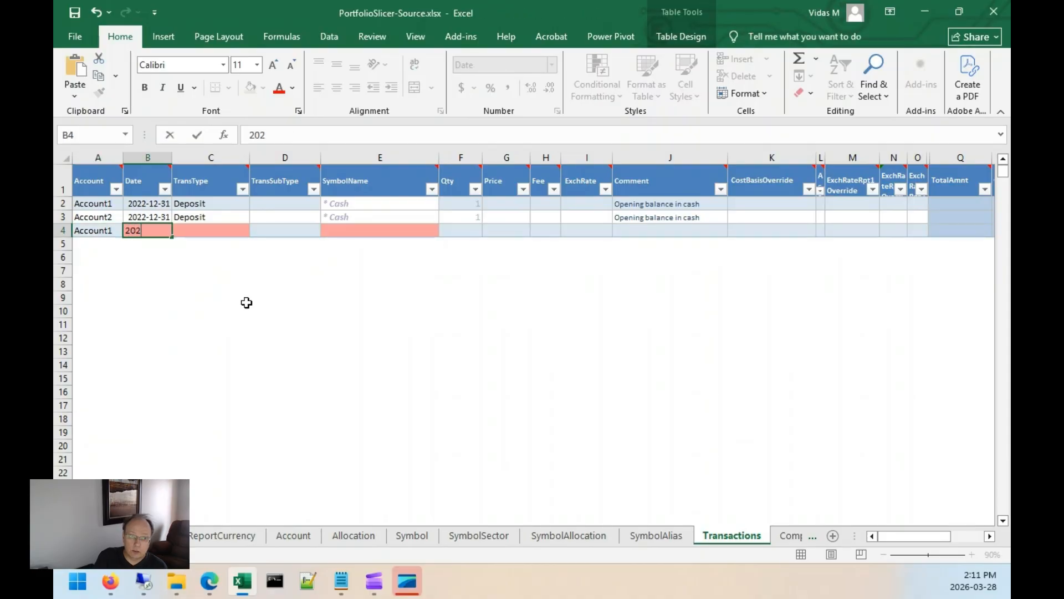
text(2-12-31)
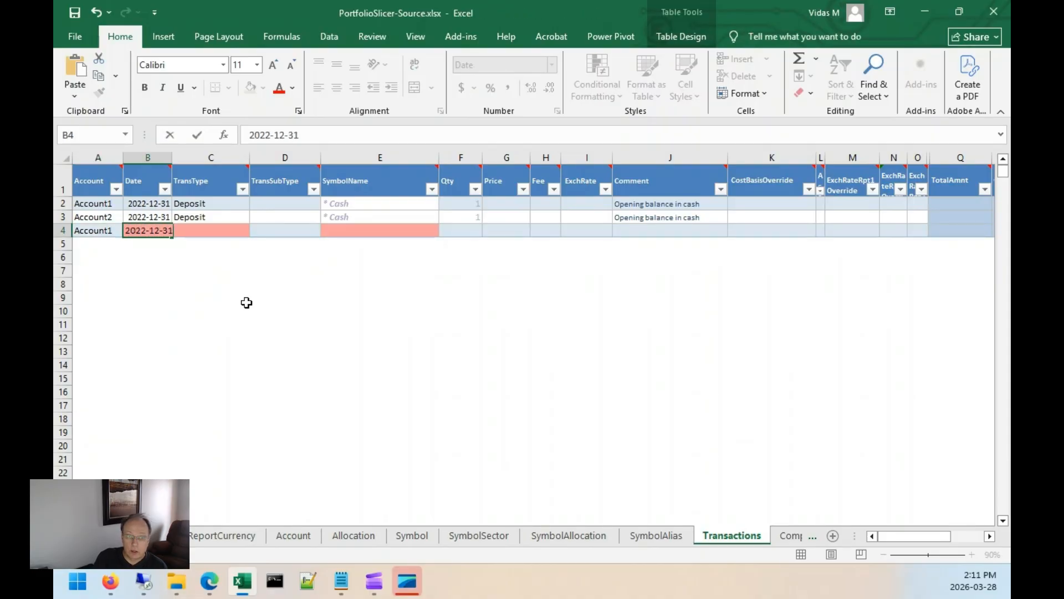
key(Tab)
text(SymbolTransferIn)
Set the transfer's SymbolName to AAPL, Qty 100, Price 50 and CostBasisOverride 4009.99.
key(Tab)
key(Tab)
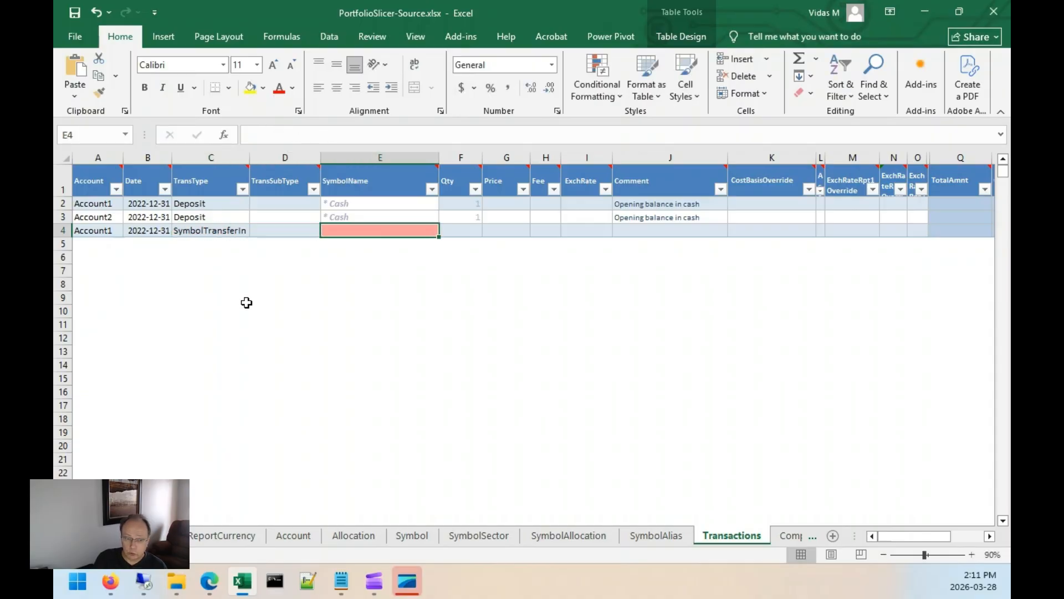
text(AAPL)
key(Tab)
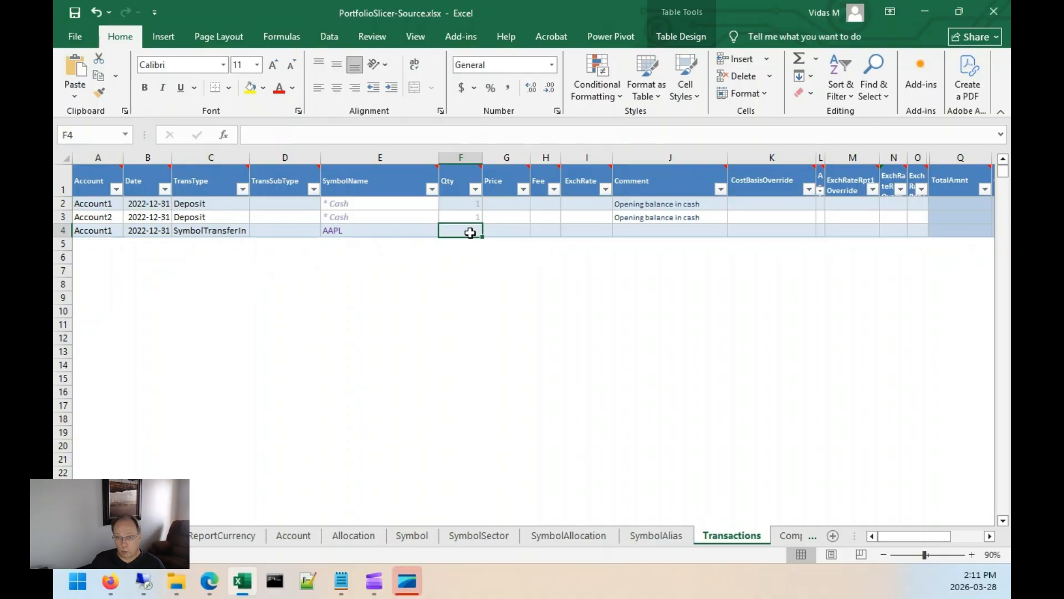
text(100)
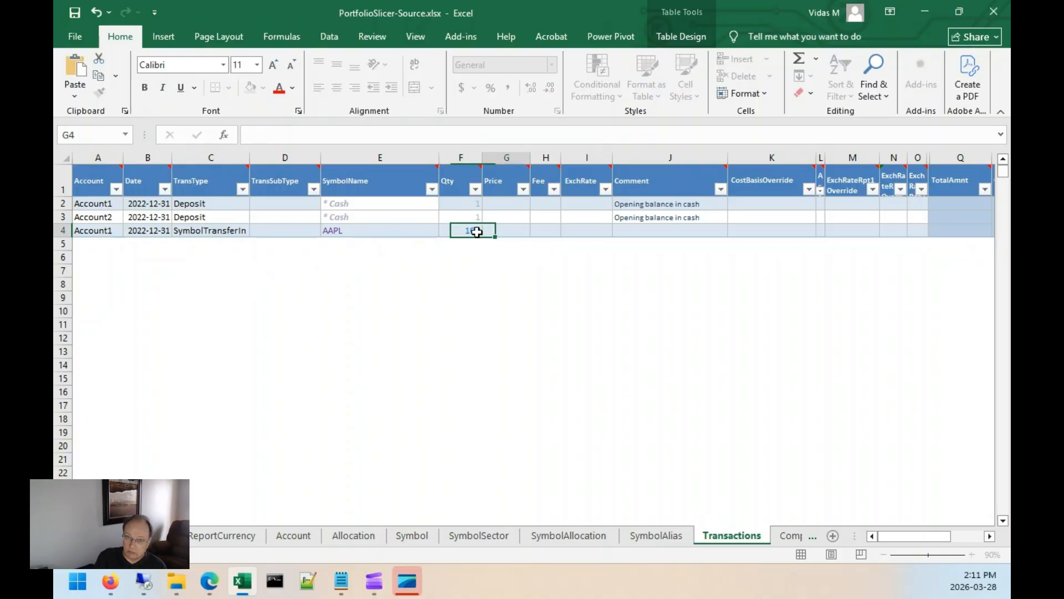
key(Tab)
text(50)
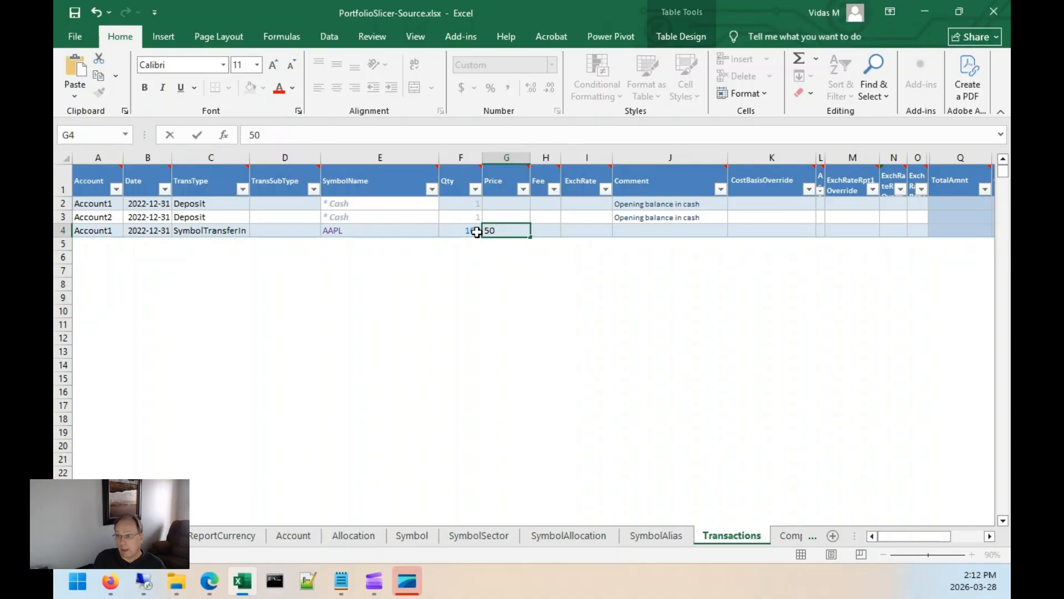
key(Tab)
key(Tab)
key(Tab)
key(Tab)
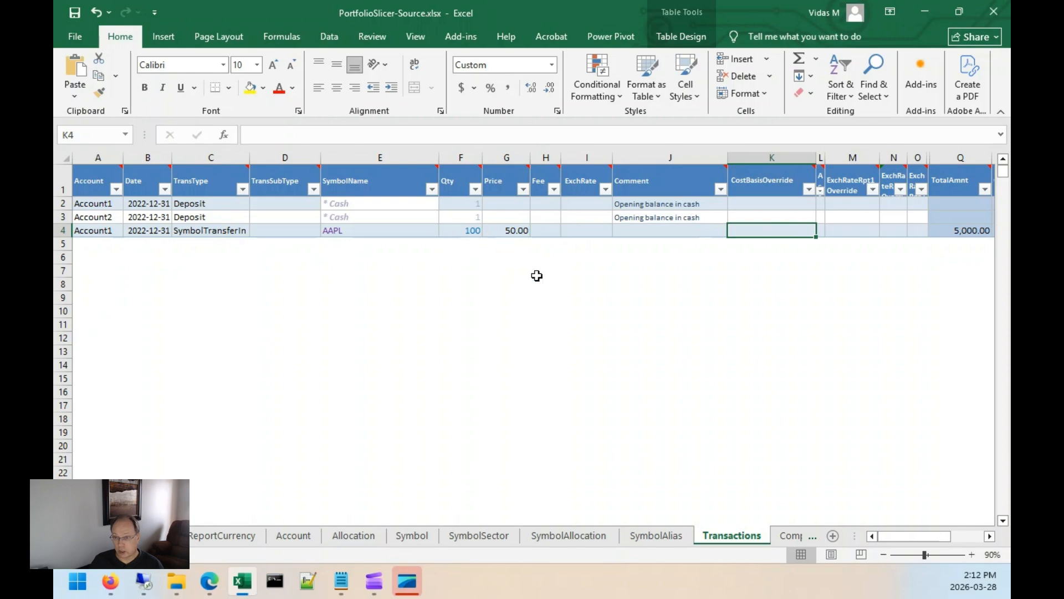
text(400)
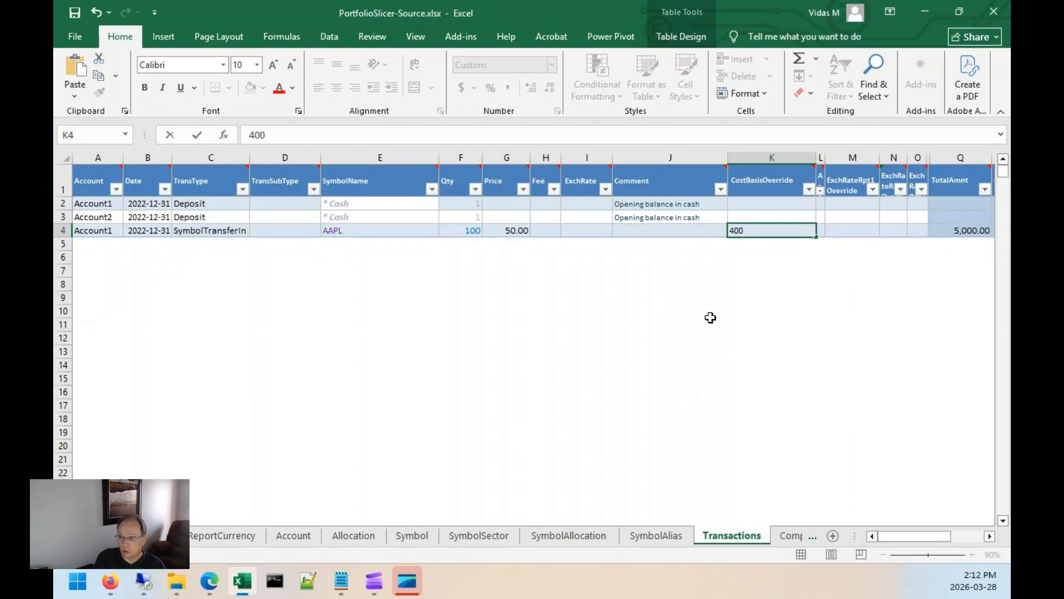
text(9.99)
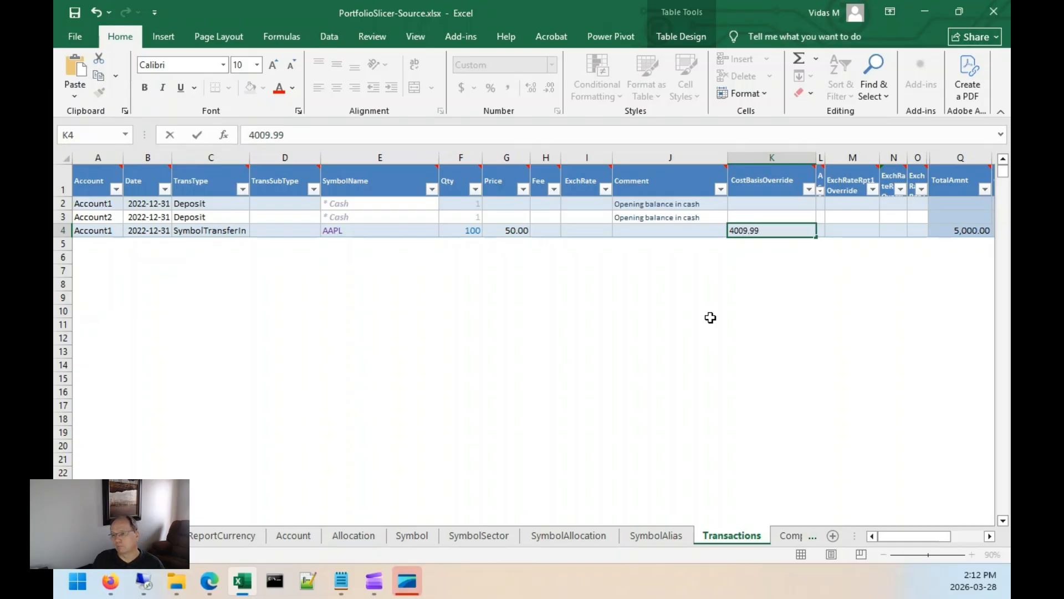
key(Return)
Review the accounts defined on the Account sheet before adding more transfers.
key(Up)
key(Right)
key(Right)
key(Right)
key(Right)
key(Right)
key(Right)
key(Right)
key(Right)
key(Right)
key(Right)
key(Right)
key(Right)
key(Right)
key(Right)
key(Left)
key(Left)
key(Left)
key(Left)
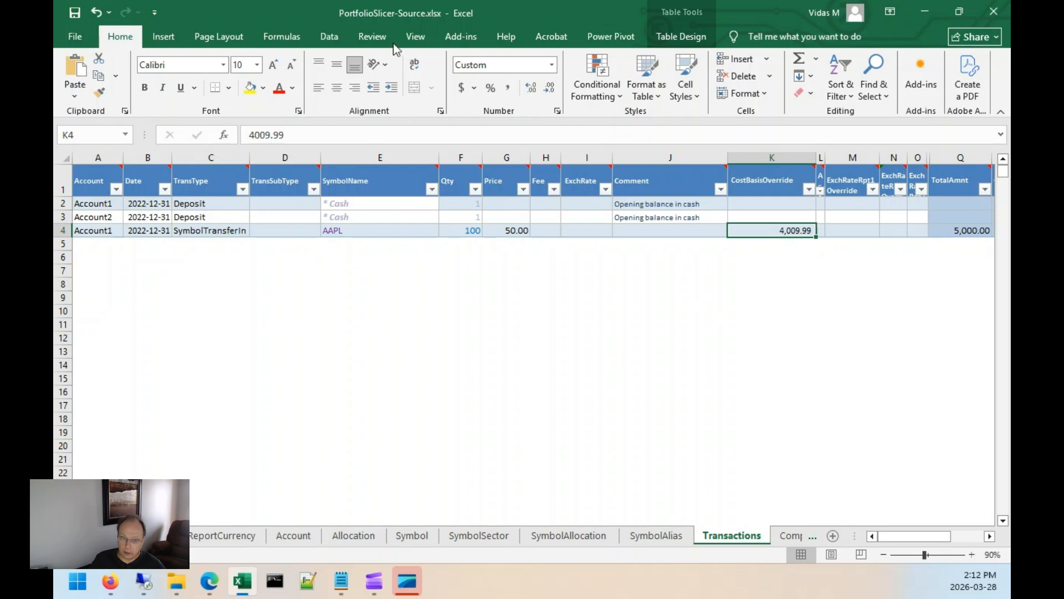
click(80, 245)
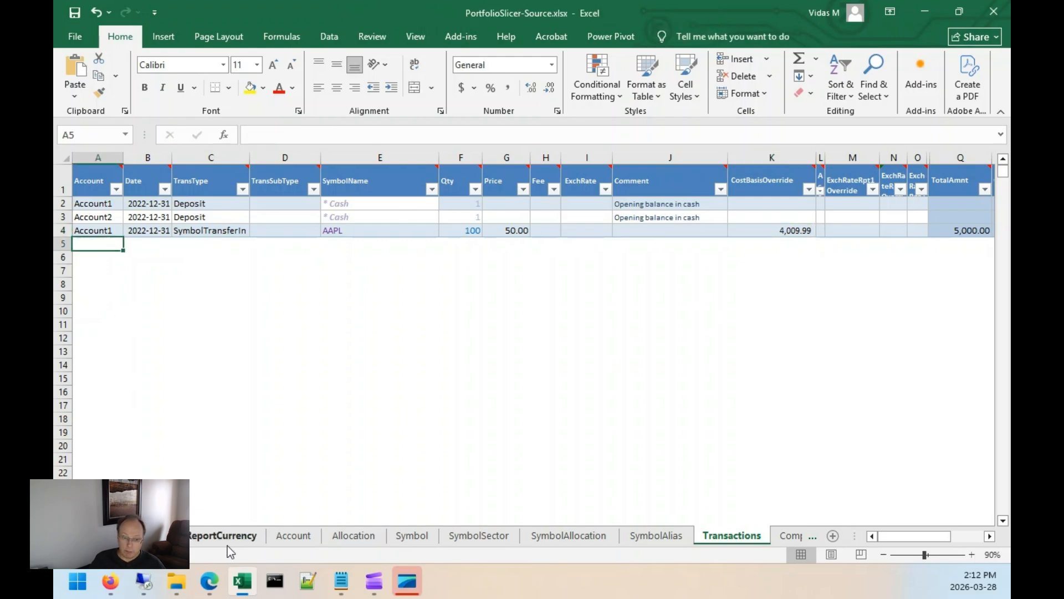
click(289, 536)
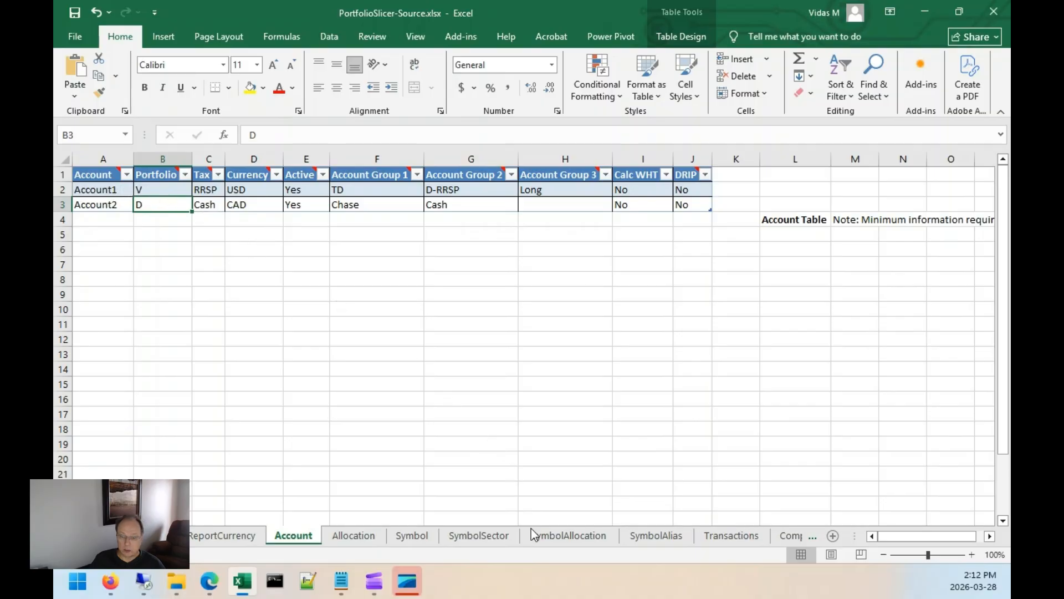
click(721, 536)
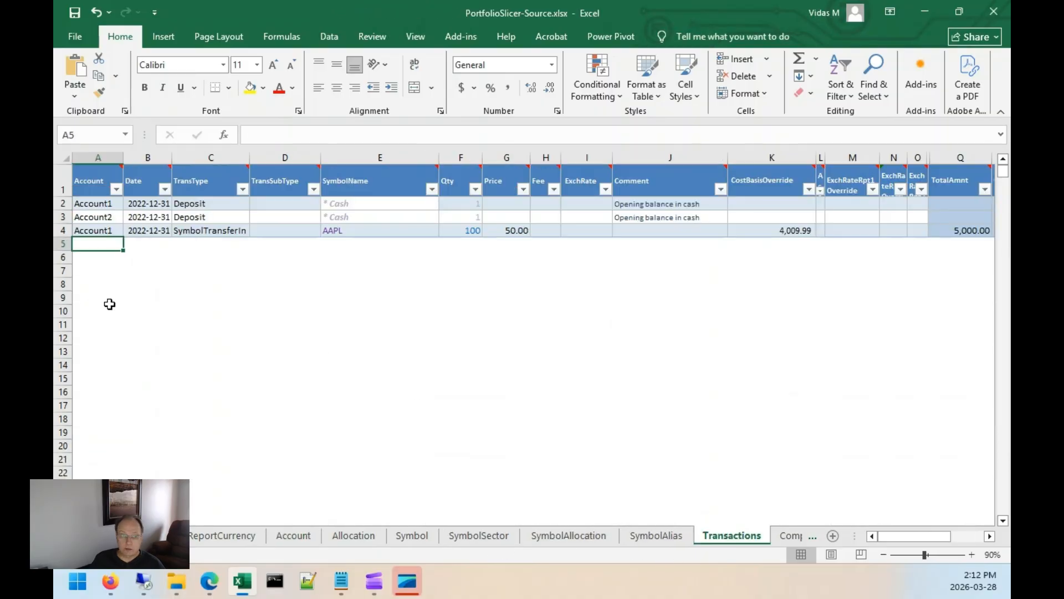
Add an Account1 SymbolTransferIn transaction dated 2022-12-31 for symbol ORCL.
text(Account1)
key(Tab)
text(2022-12-31)
key(Tab)
text(S)
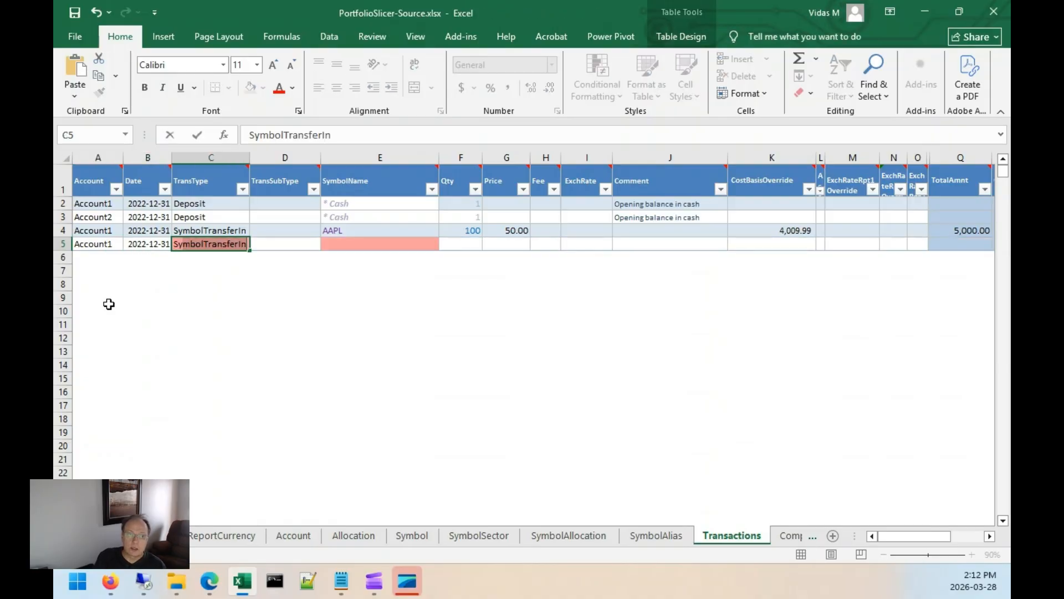
key(Tab)
key(Tab)
text(ORCL)
key(Tab)
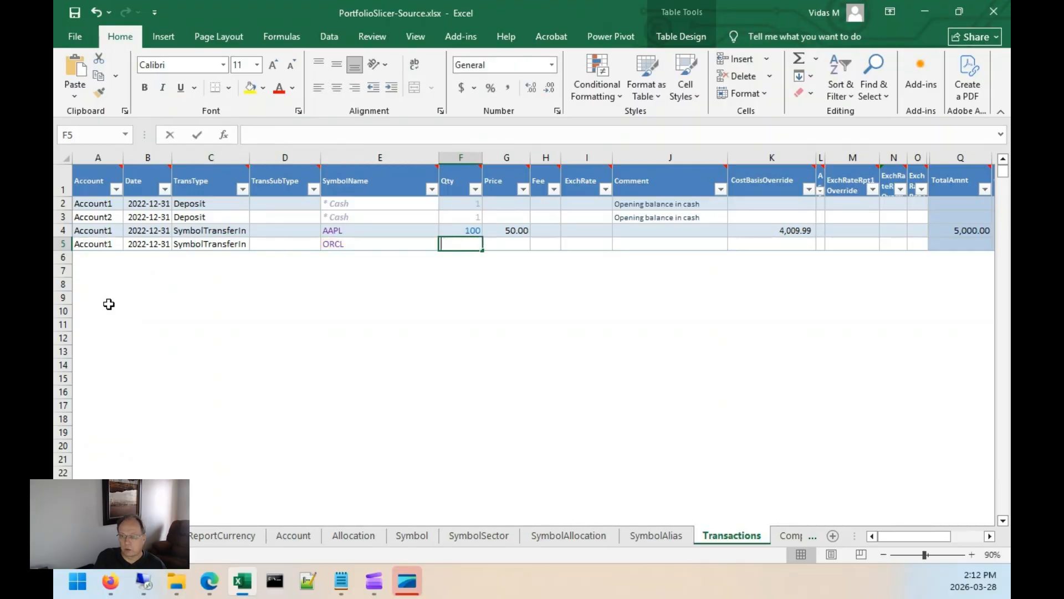
Set the ORCL transfer's Qty to 10, Price to 100 and CostBasisOverride to 809.99.
text(10)
key(Tab)
text(5)
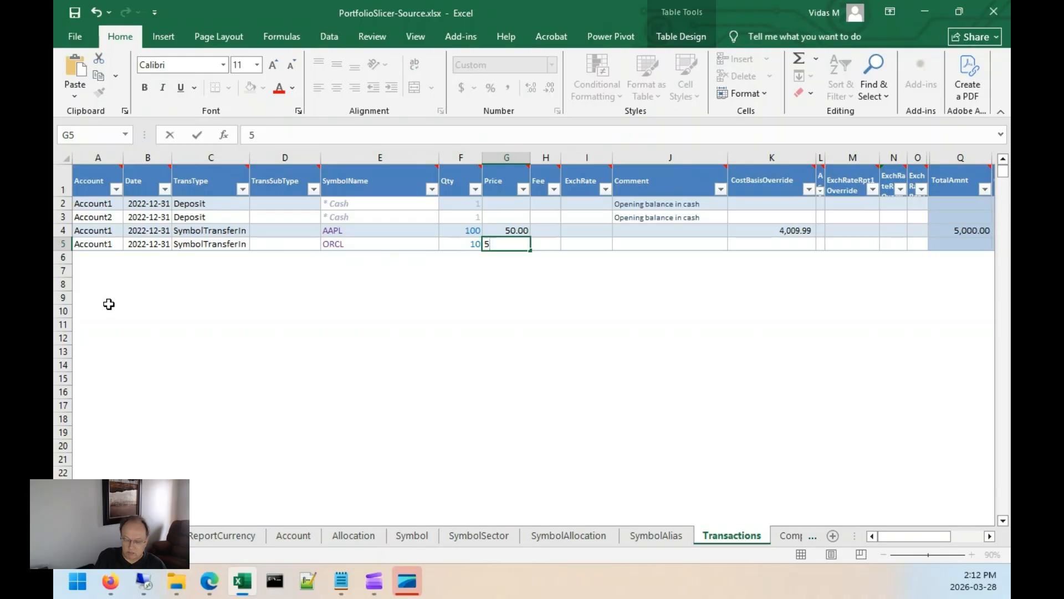
key(BackSpace)
text(100)
key(Tab)
key(Tab)
key(Tab)
key(Tab)
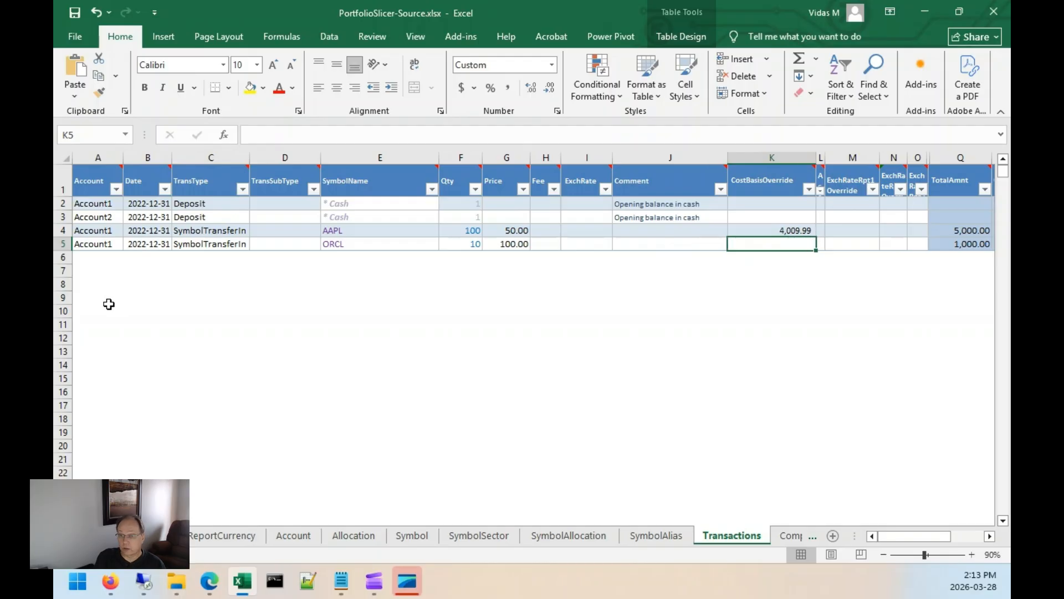
text(809.99)
key(Tab)
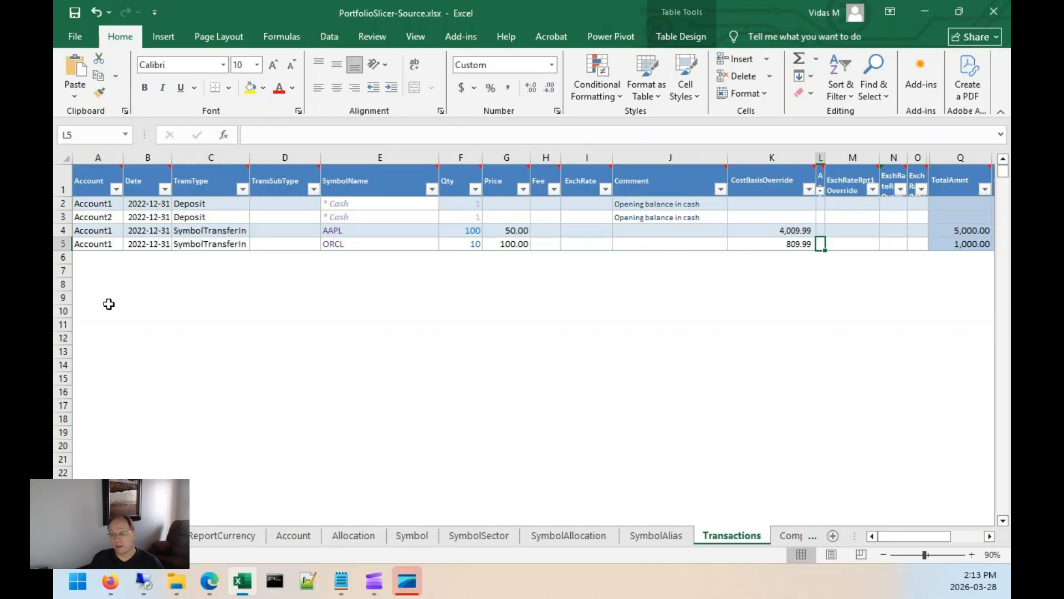
Add an Account2 SymbolTransferIn transaction dated 2022-12-31 for symbol XEI.TO.
click(84, 258)
text(Account2)
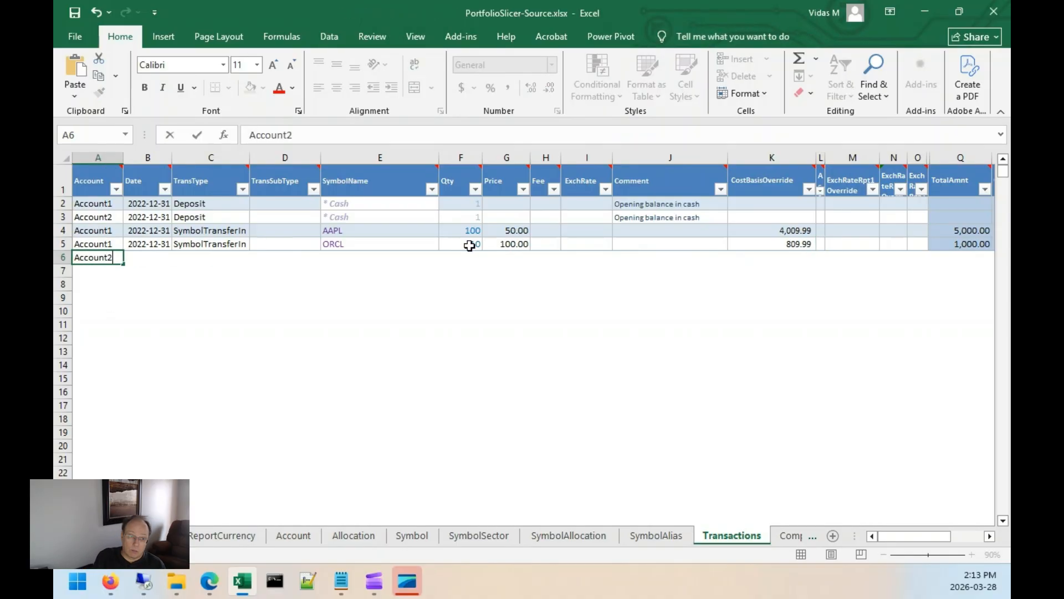
key(Tab)
text(2022-12-31)
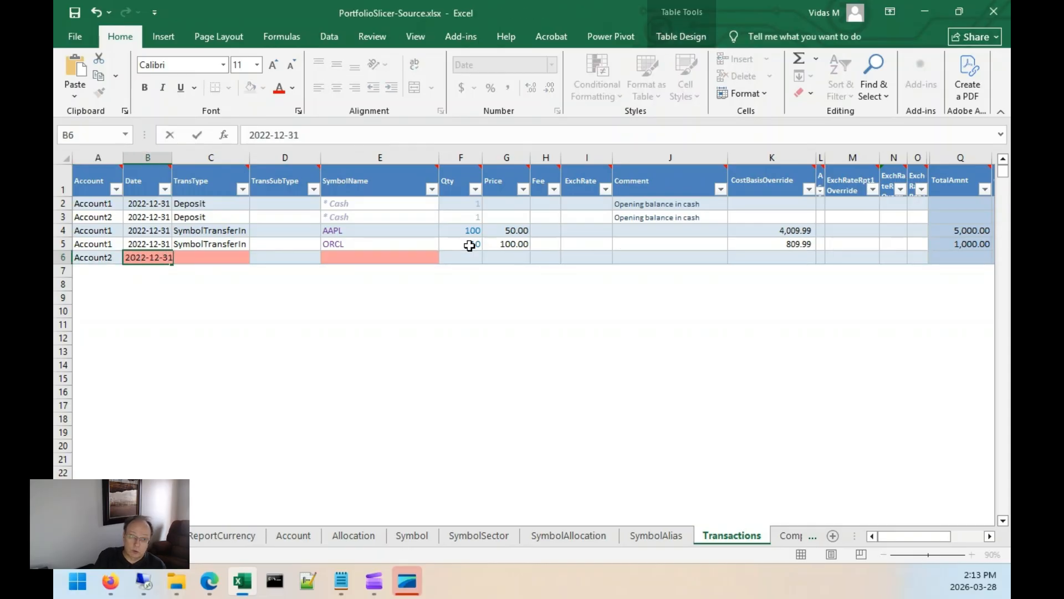
key(Tab)
text(SymbolTransferIn)
key(Tab)
key(Tab)
text(XEI.TO)
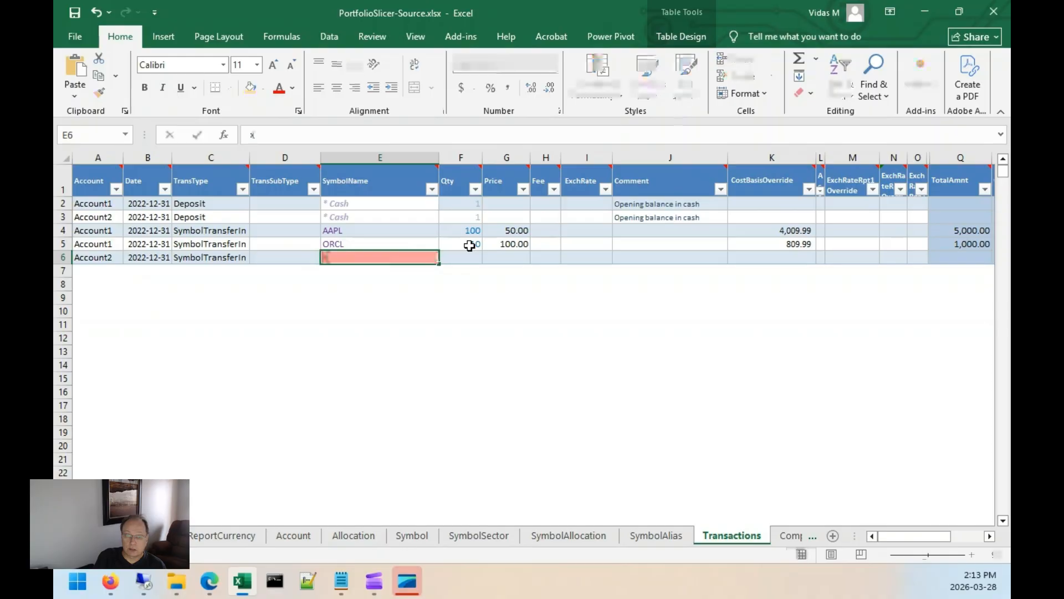
key(Tab)
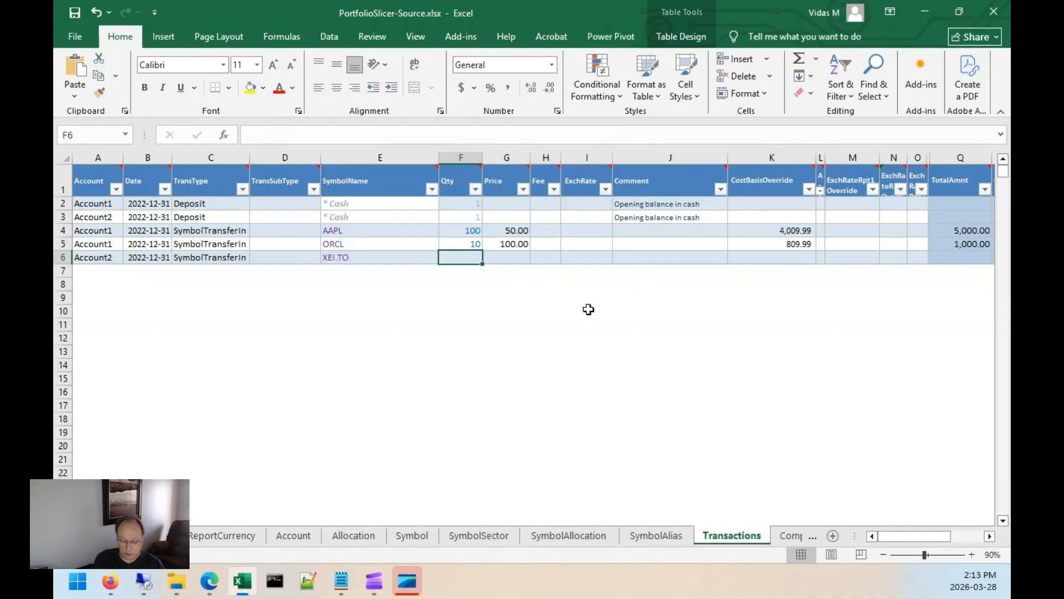
Set the XEI.TO transfer's Qty to 100 and Price to 60.
text(200)
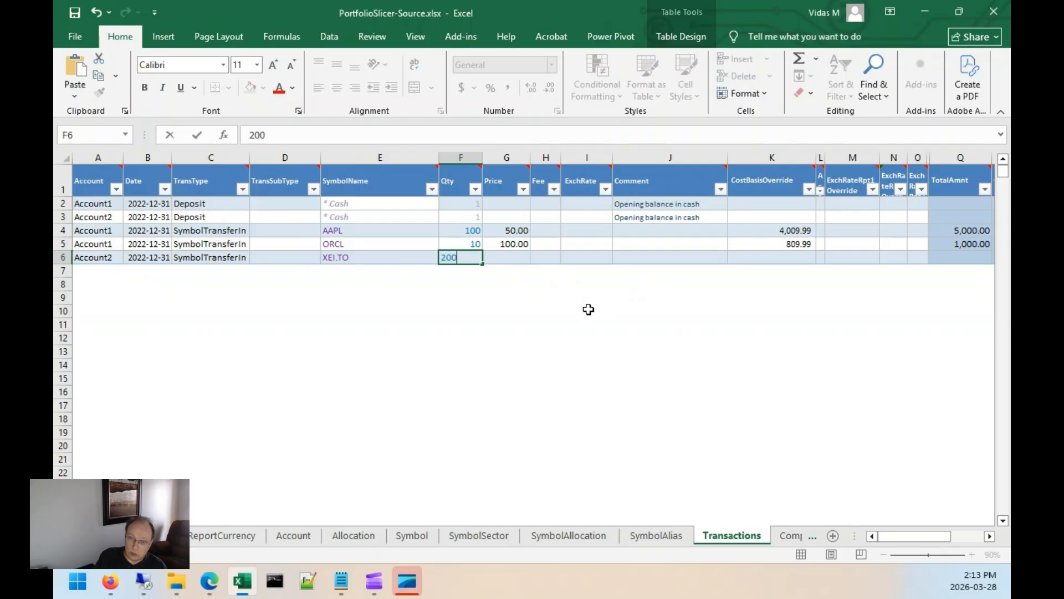
key(Tab)
key(shift+Tab)
text(100)
key(Tab)
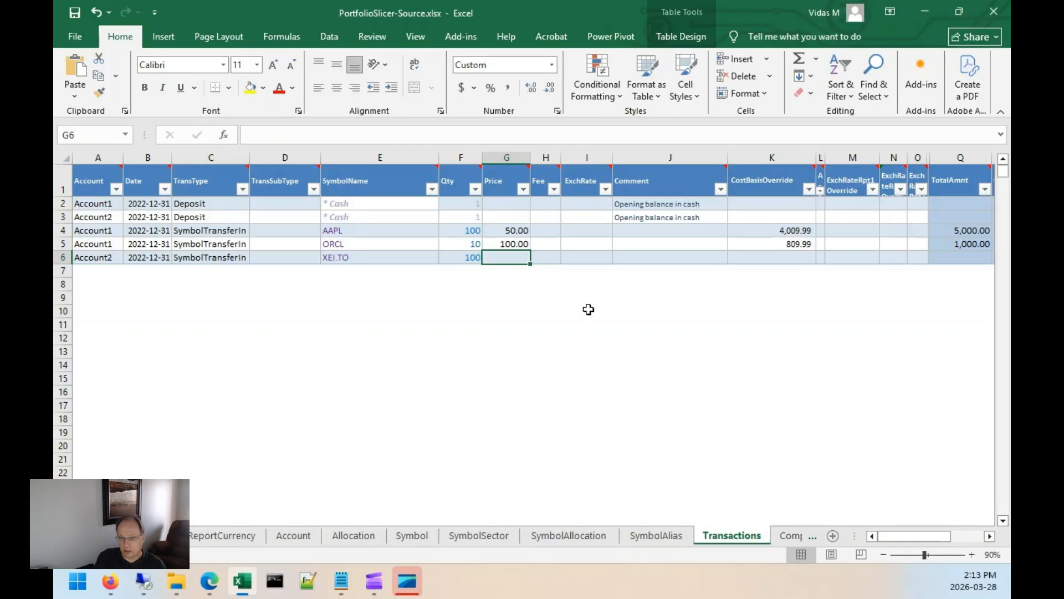
text(60)
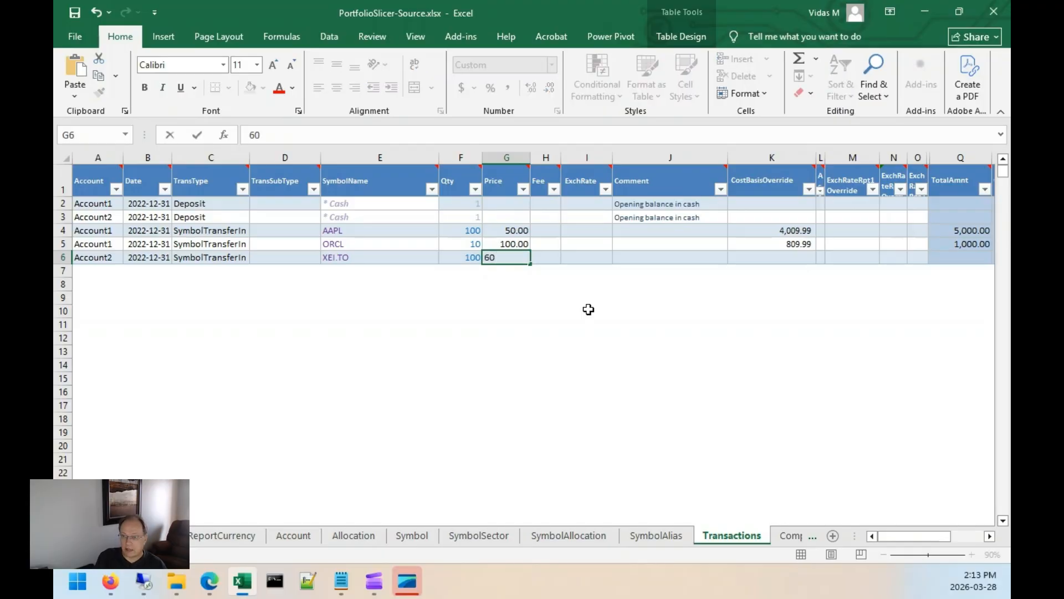
Set the XEI.TO transfer's CostBasisOverride to 3,009.99.
key(Tab)
key(Tab)
key(Tab)
key(Tab)
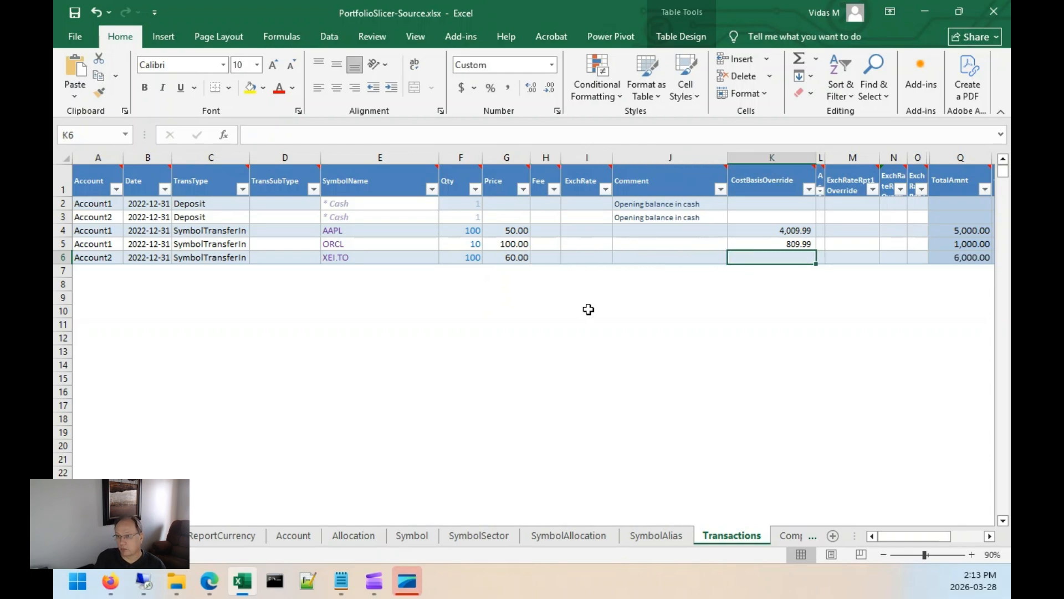
text(3,)
text(0)
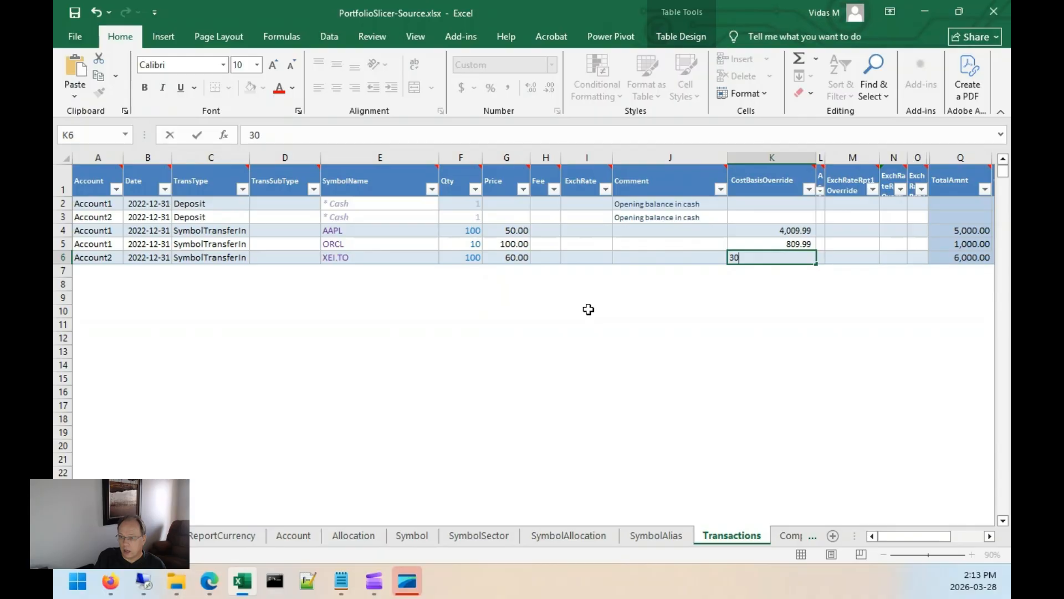
text(09.99)
key(Tab)
Review the CostBasisOverride and Price values entered for the three transfer rows.
key(Left)
key(Up)
key(Up)
key(shift+Down)
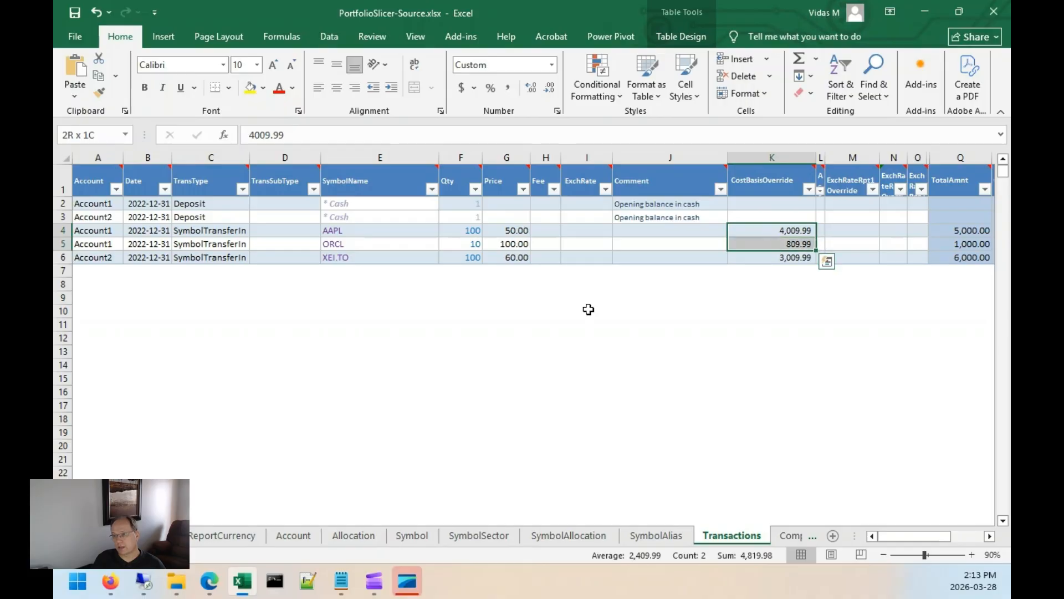
key(shift+Up)
key(Down)
key(Down)
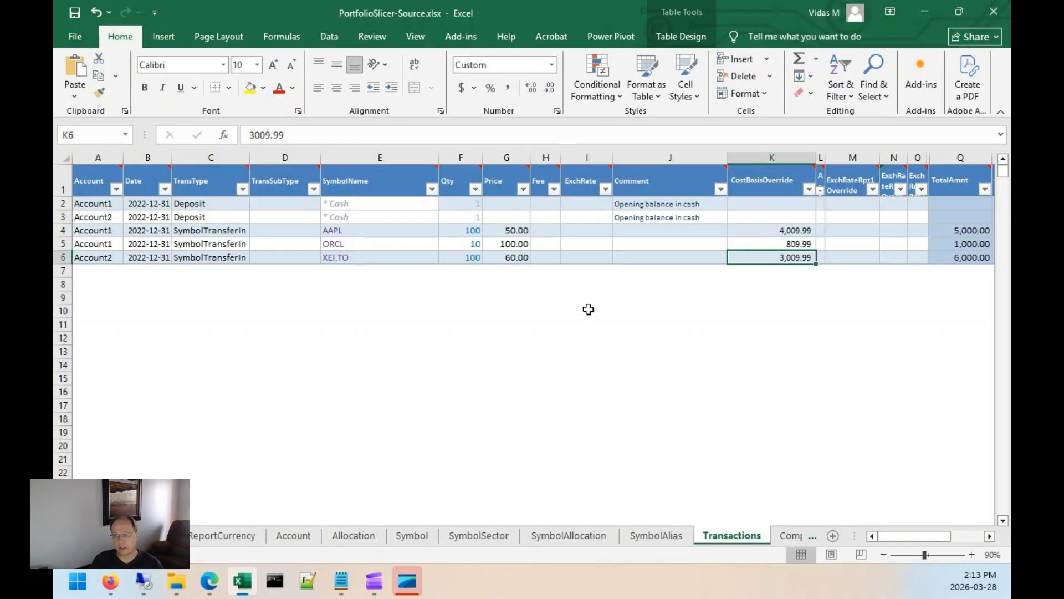
key(Left)
key(Left)
key(Left)
key(Left)
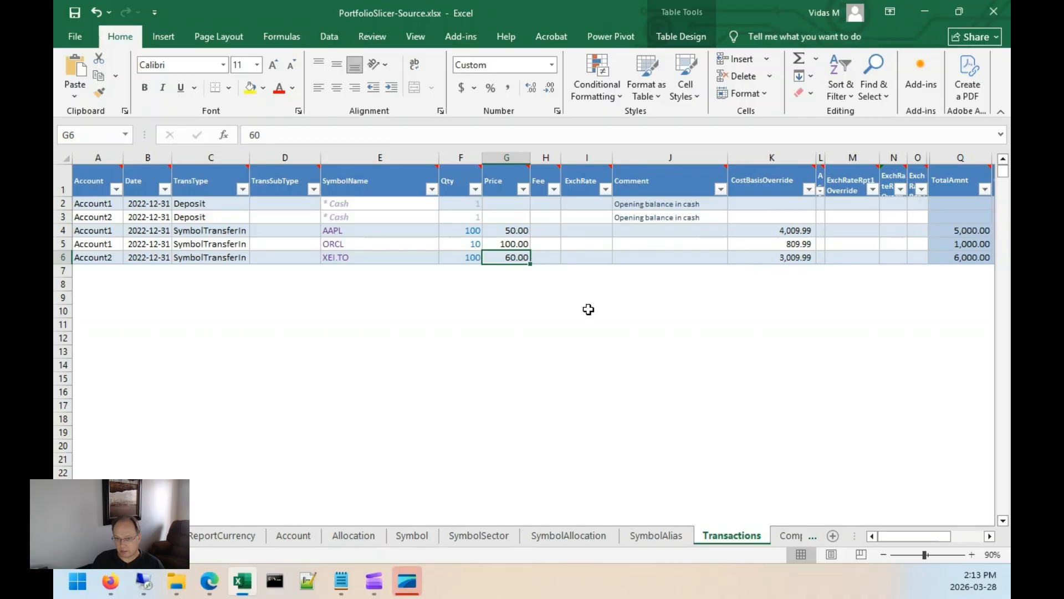
key(Up)
key(Up)
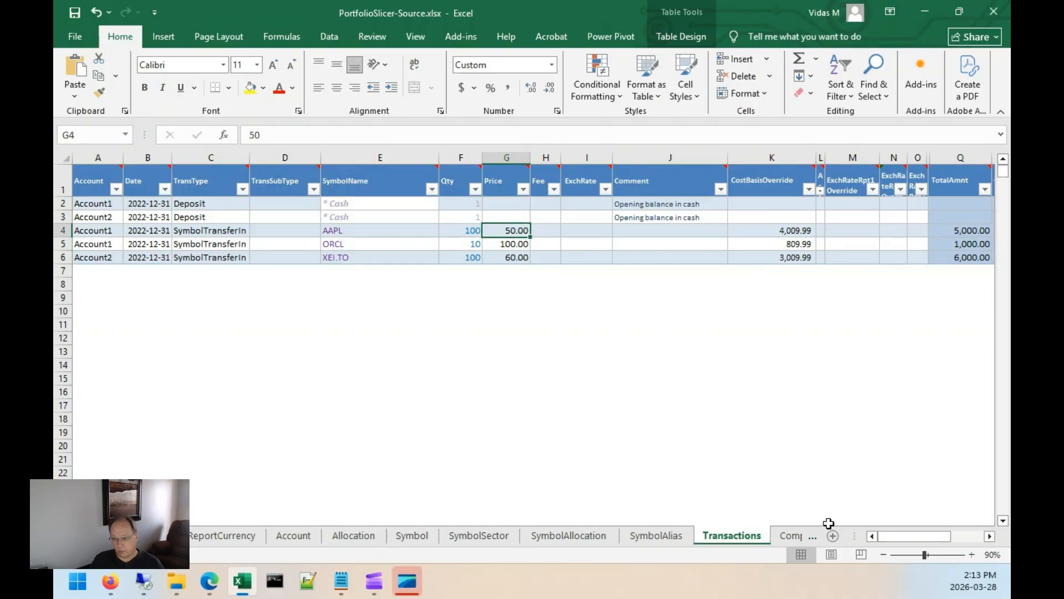
Refresh the pivot table on the srcReview sheet and review its per-account symbol quantities.
click(790, 535)
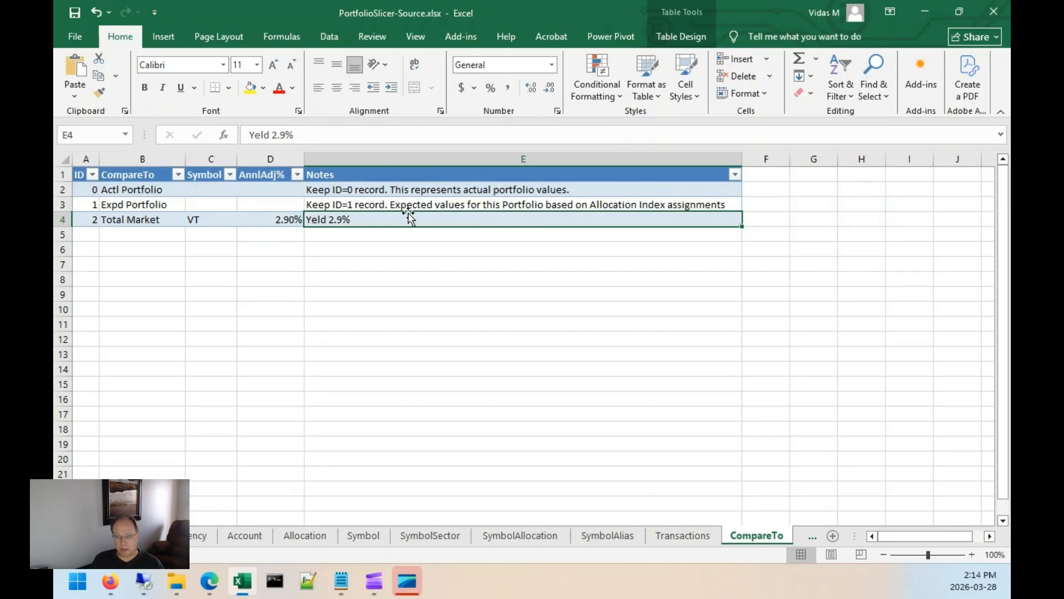
click(204, 219)
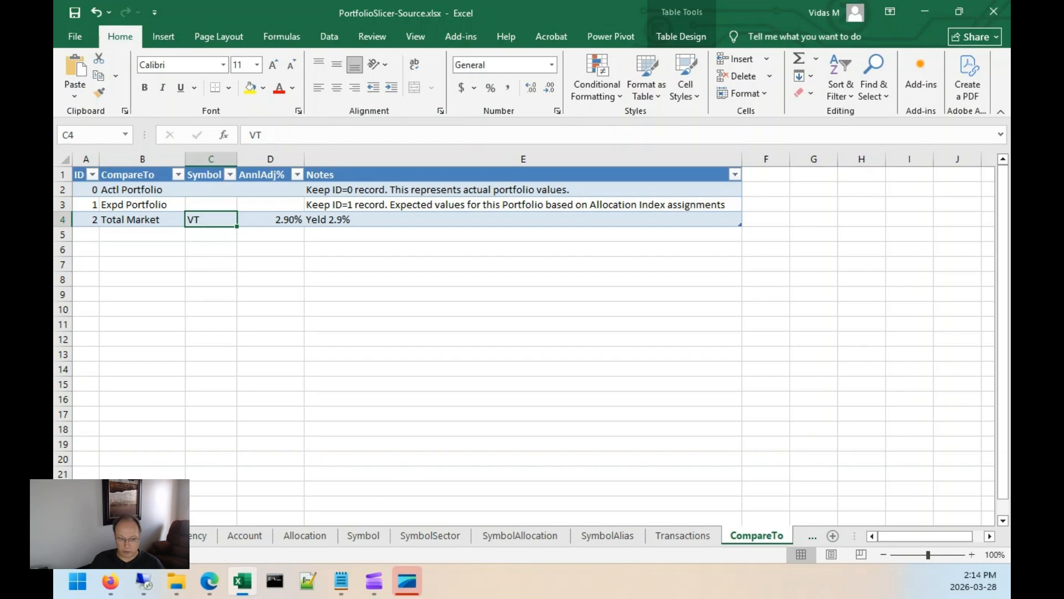
click(813, 535)
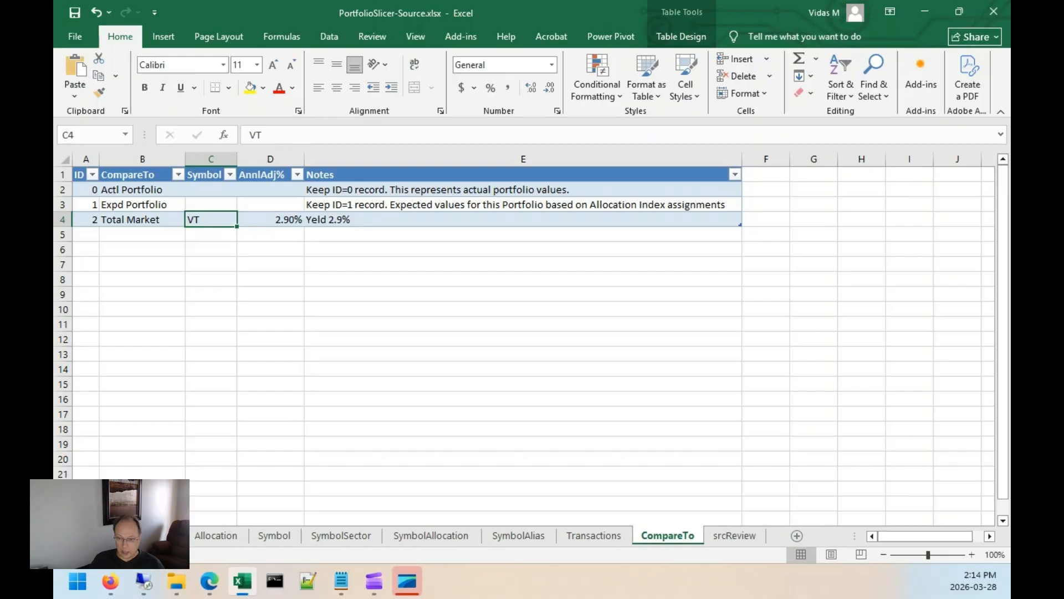
click(748, 536)
right_click(241, 207)
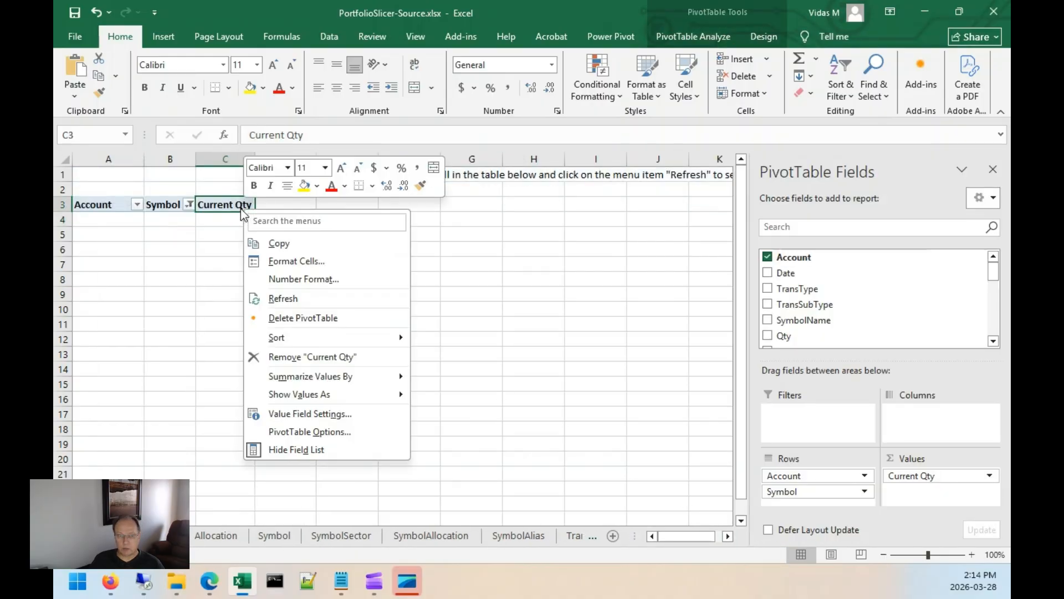
click(283, 298)
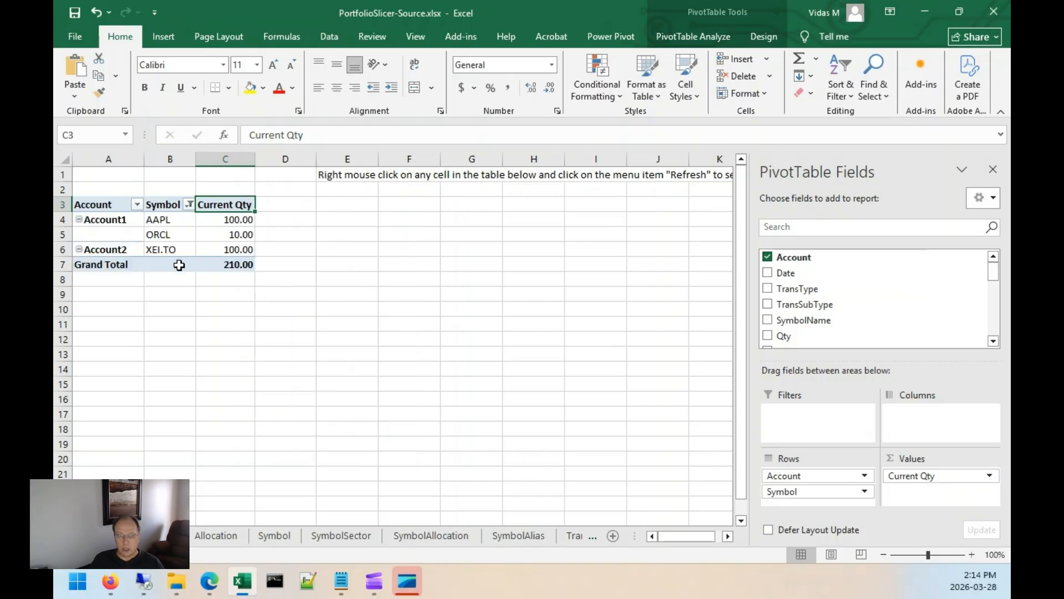
drag(118, 222, 227, 239)
drag(115, 249, 224, 250)
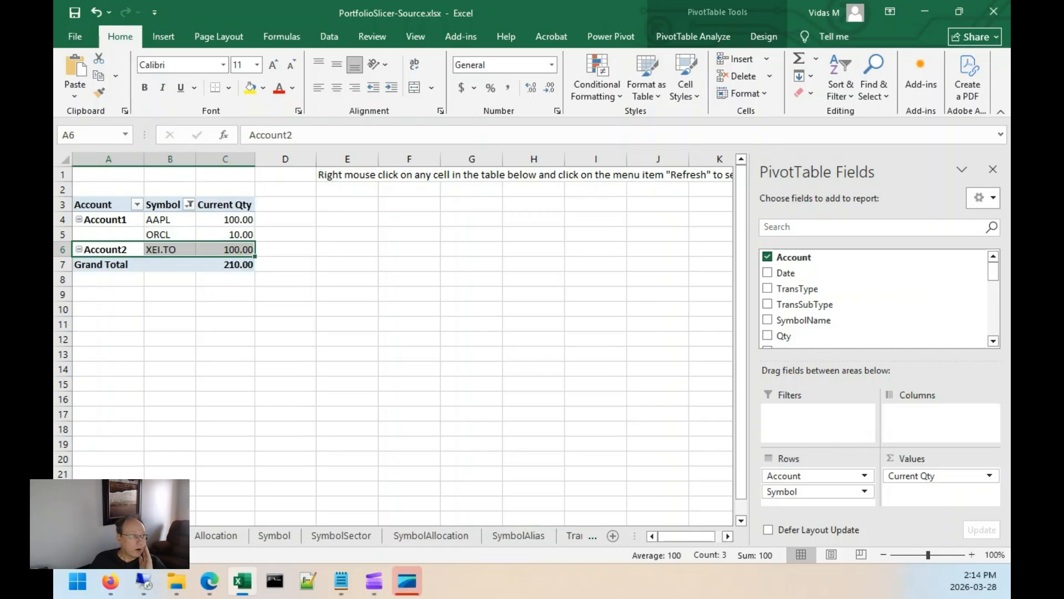
Close the source workbook and the psConfig.txt editor window.
key(alt+Tab)
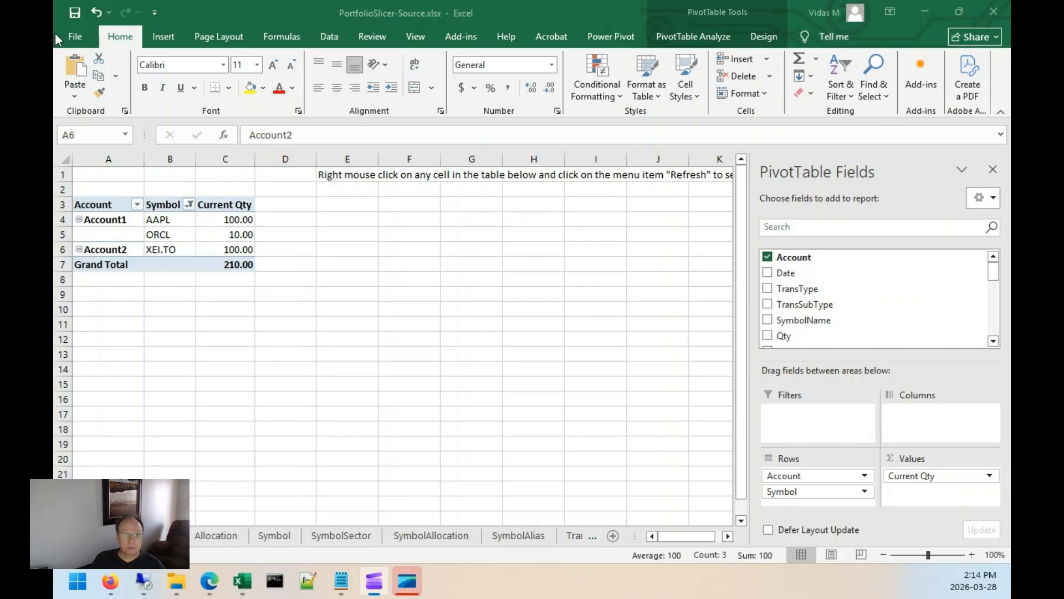
click(74, 13)
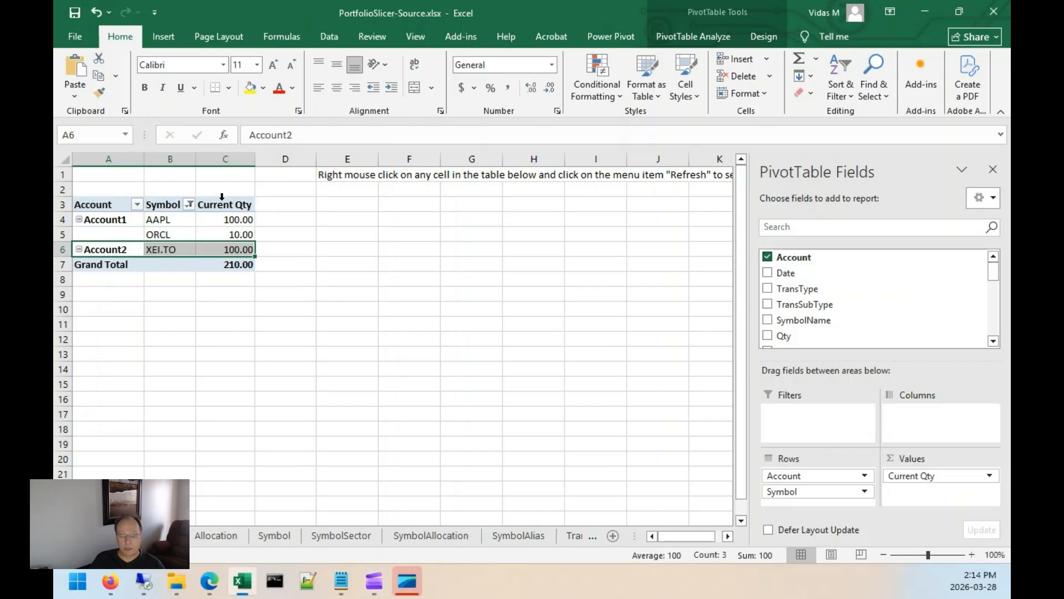
click(998, 12)
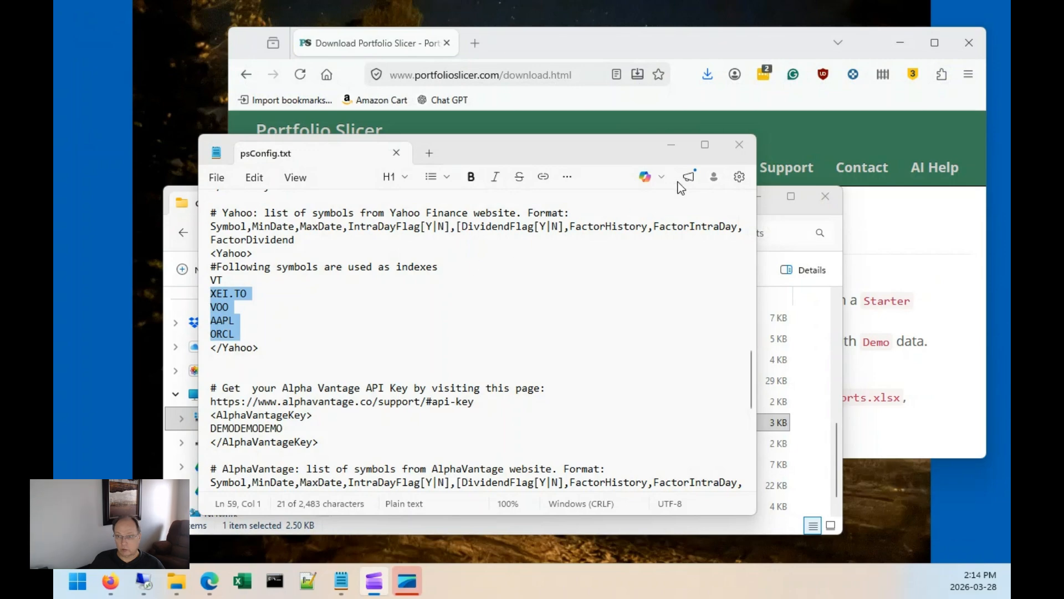
click(740, 145)
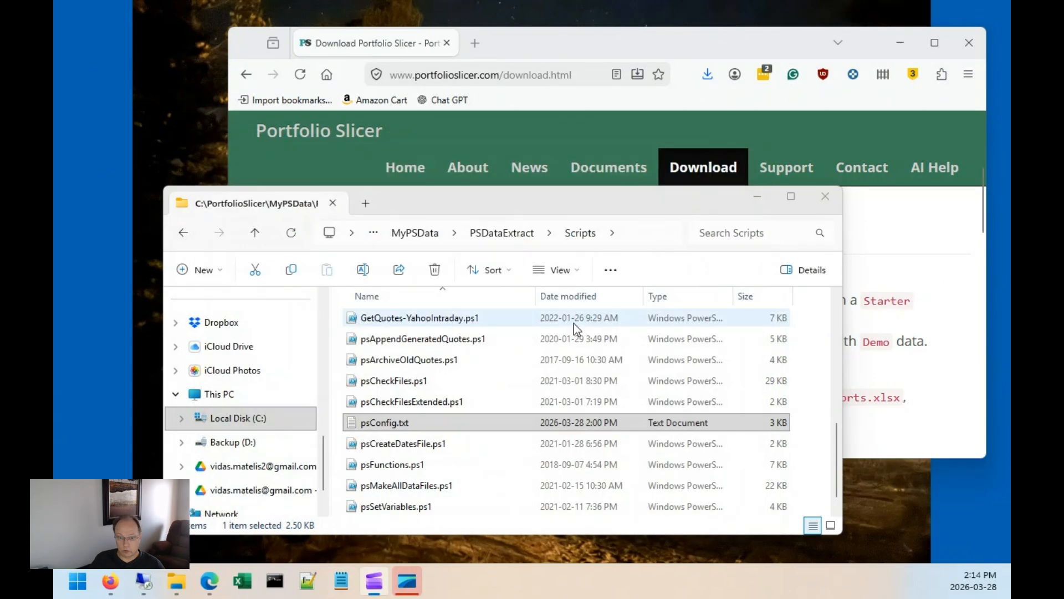
Run the UpdatePSData.bat script from the PSDataExtract folder.
scroll(547, 398, up, 2)
scroll(547, 398, down, 3)
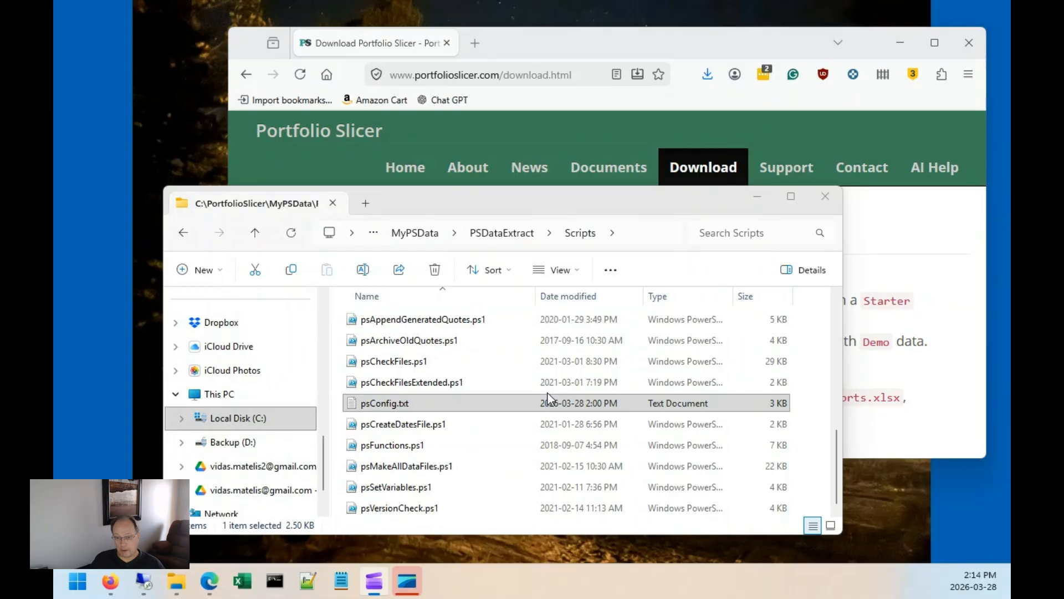
click(503, 233)
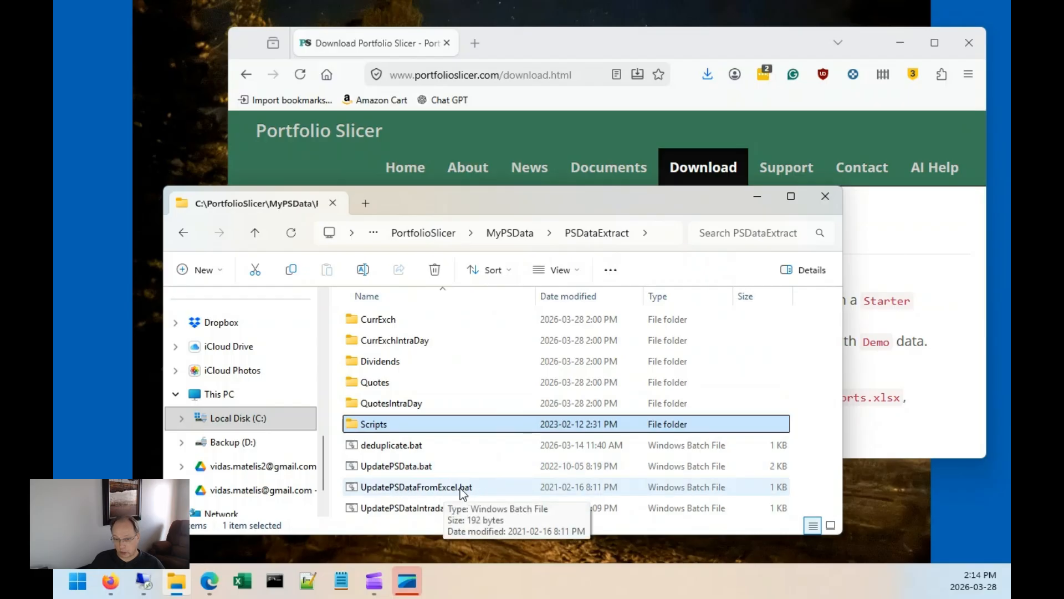
click(404, 470)
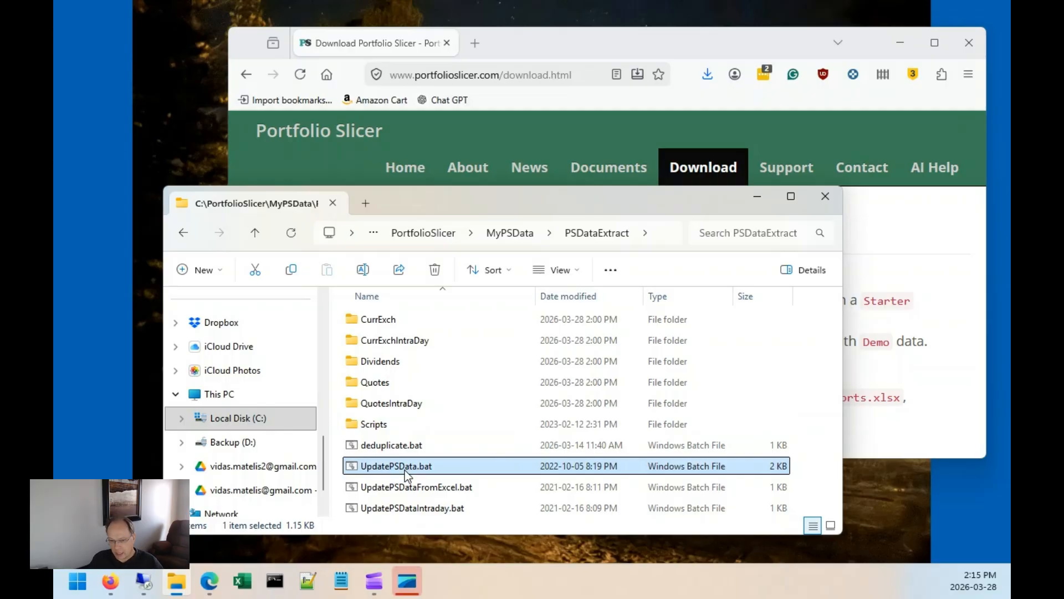
double_click(407, 471)
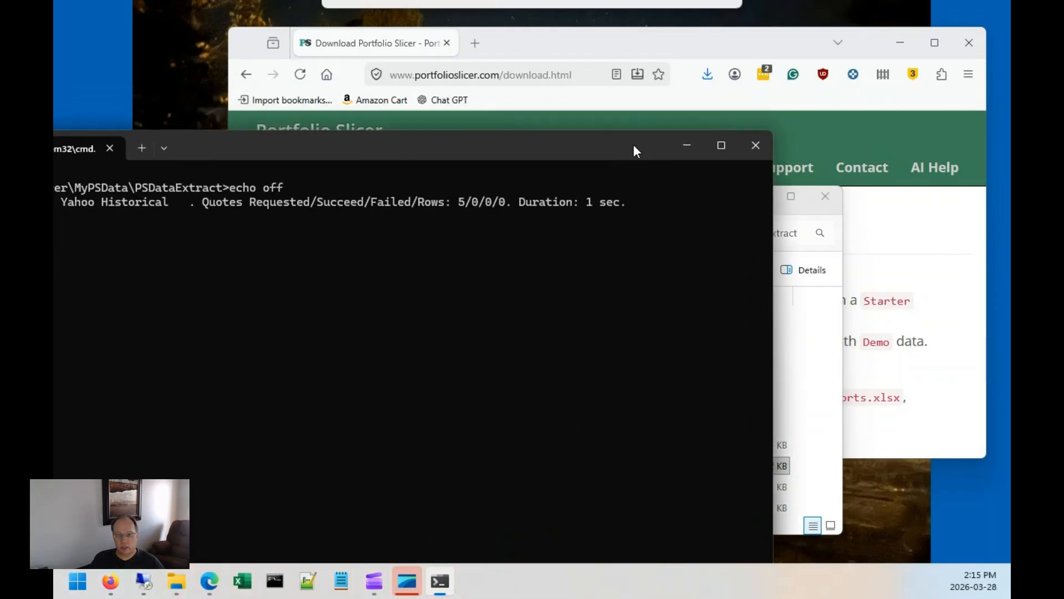
drag(633, 144, 809, 55)
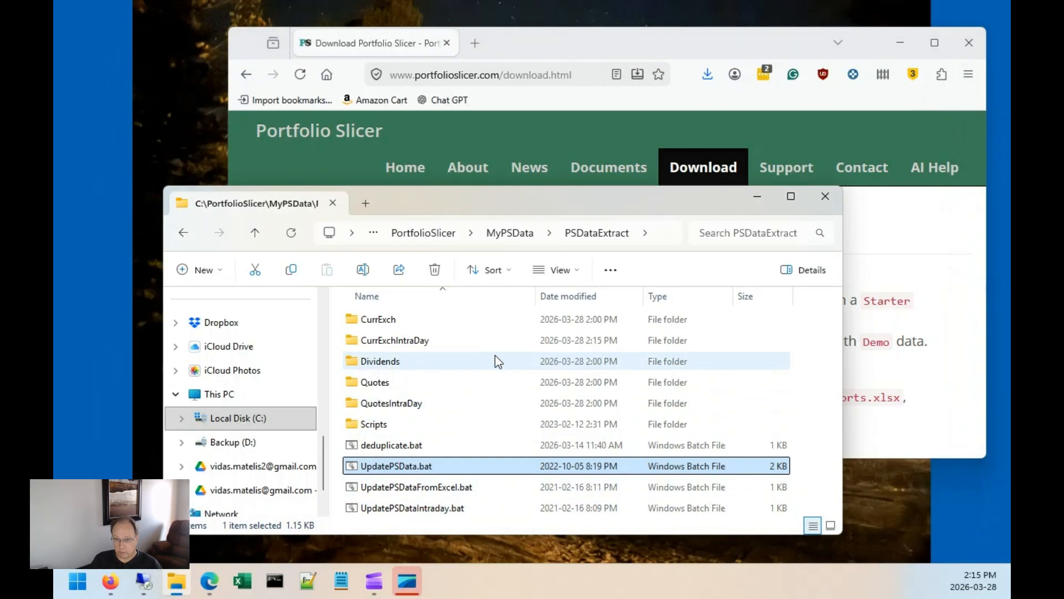
Open PortfolioSlicer3.1-Reports.xlsx from the MyPSData folder.
click(524, 232)
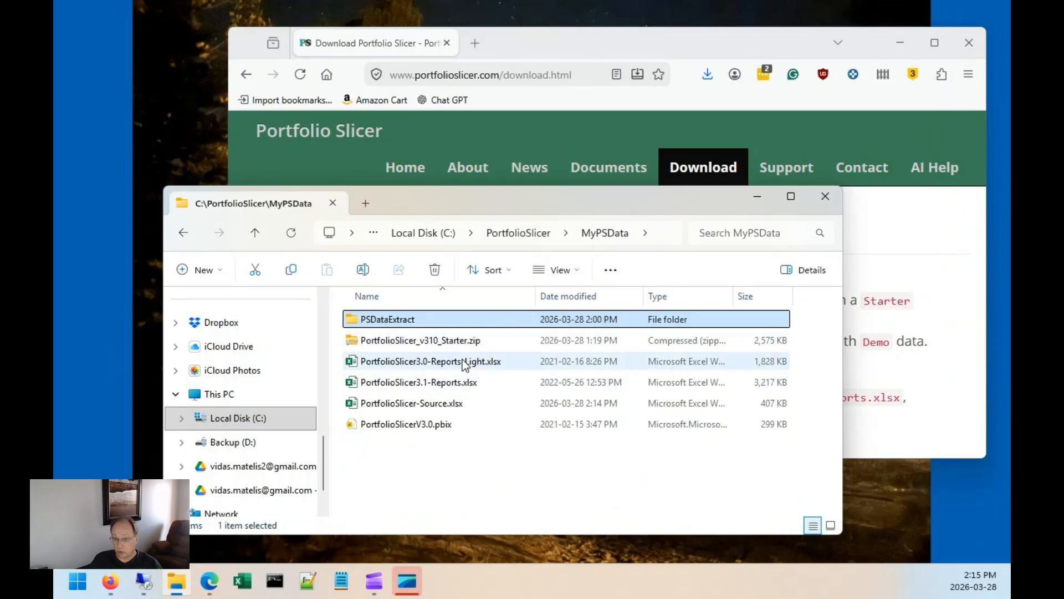
click(456, 382)
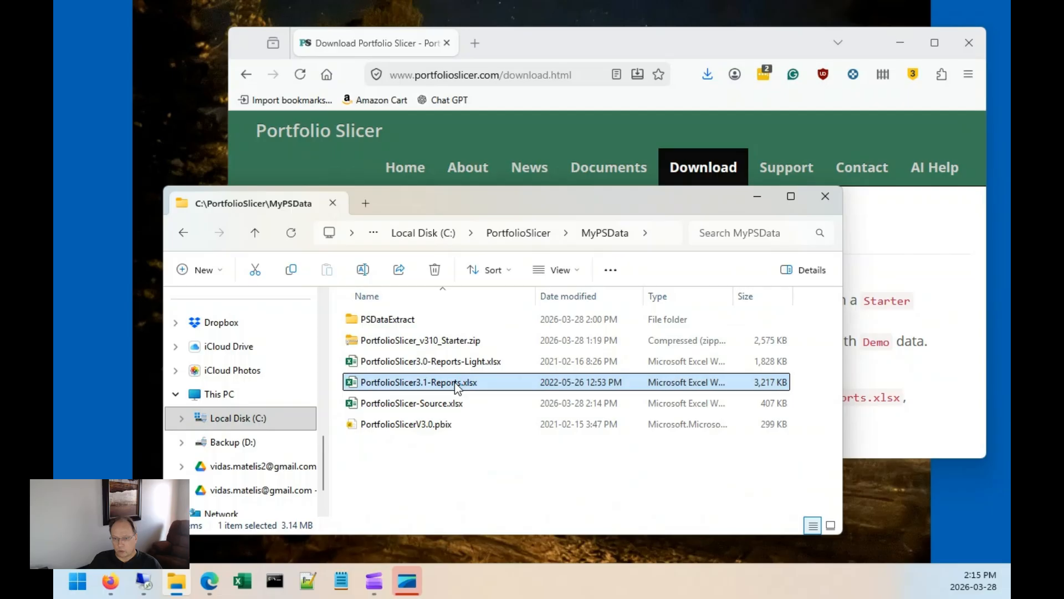
double_click(455, 381)
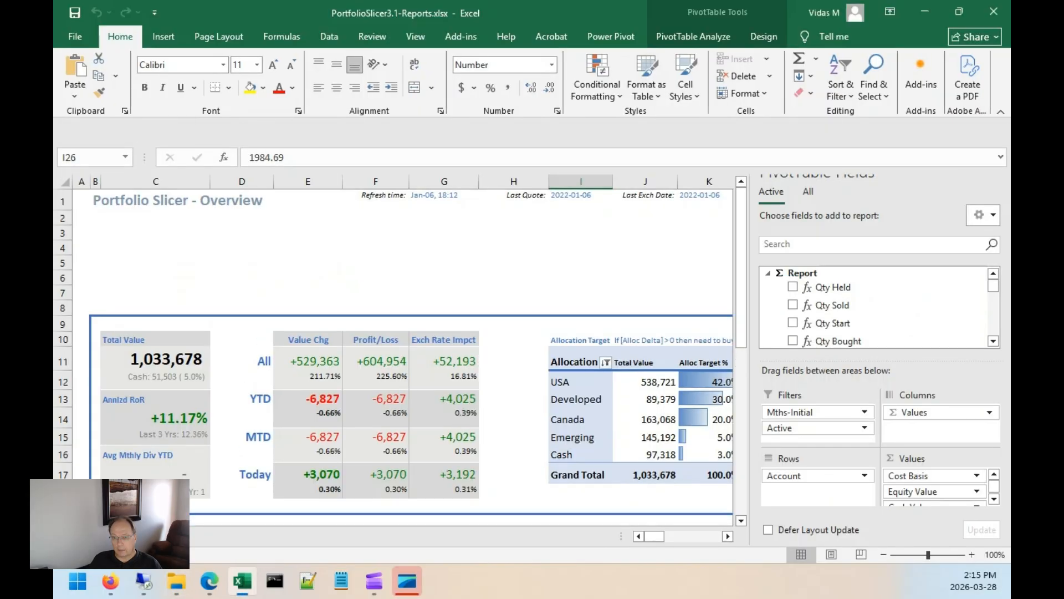
click(408, 129)
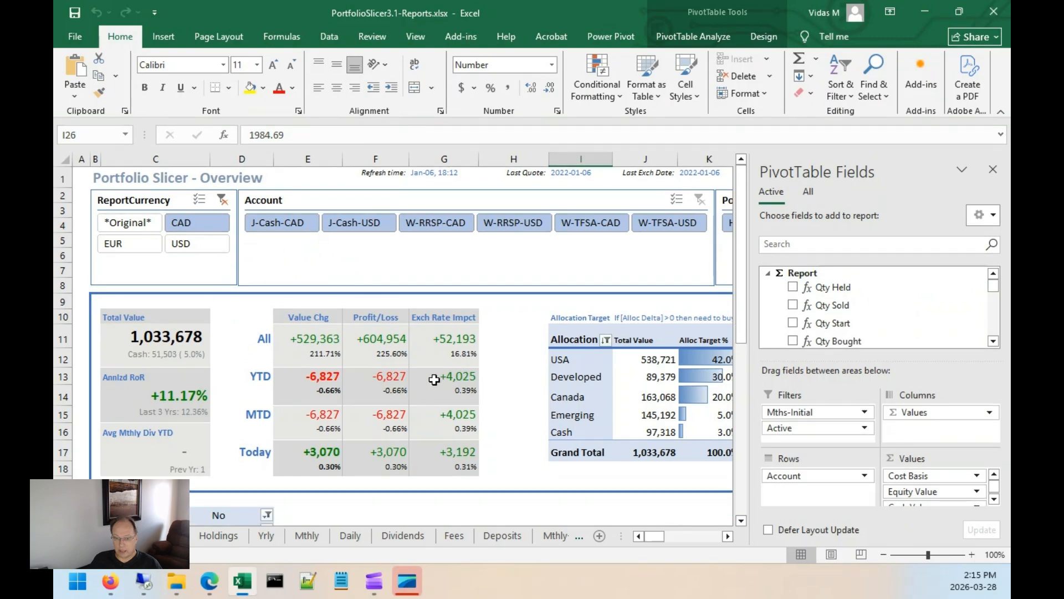
Refresh all data connections in the reports workbook.
click(330, 36)
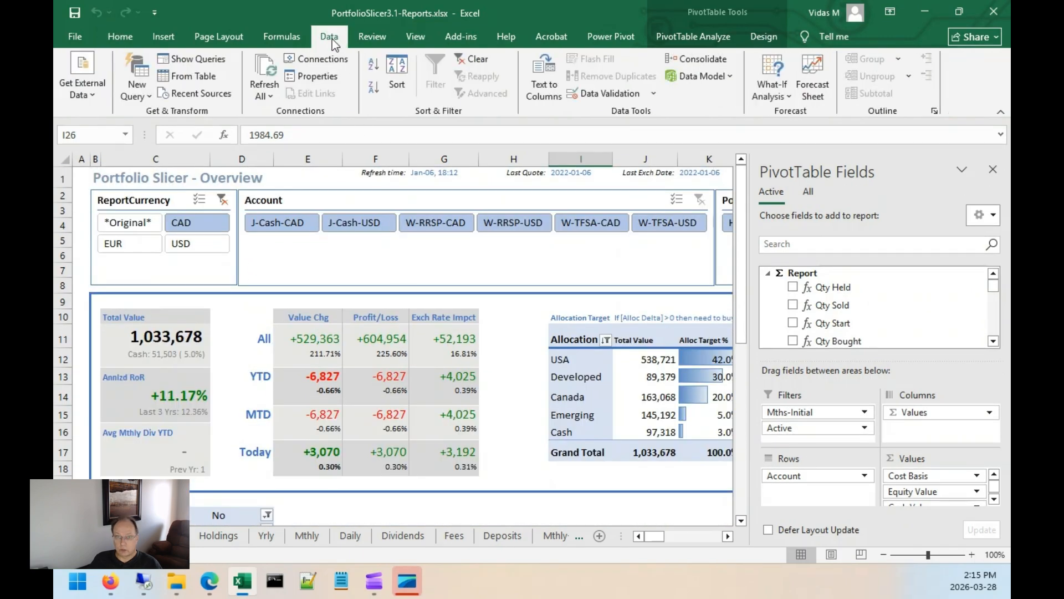
click(274, 96)
click(295, 112)
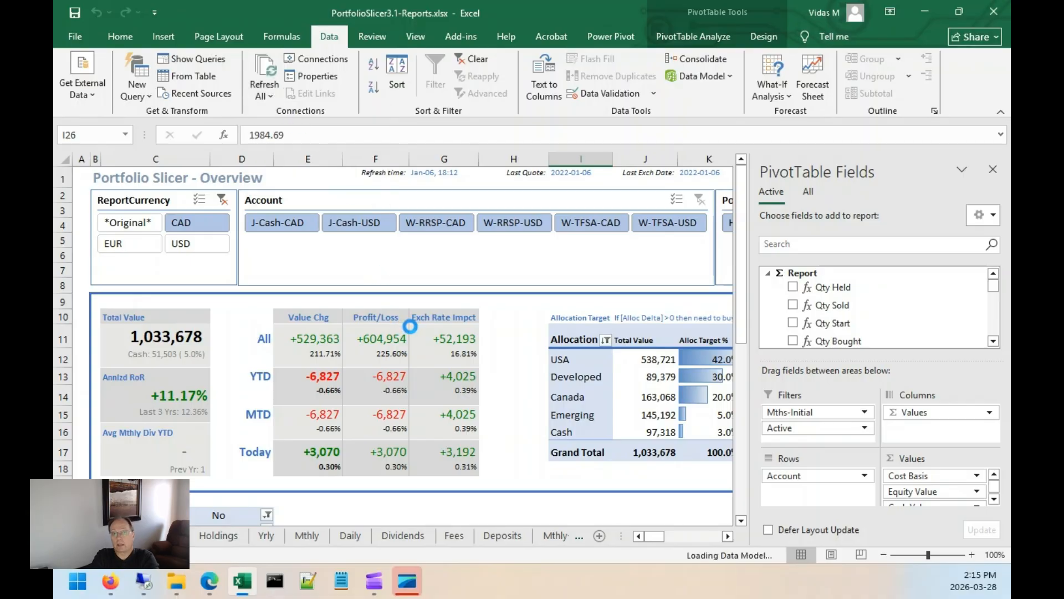
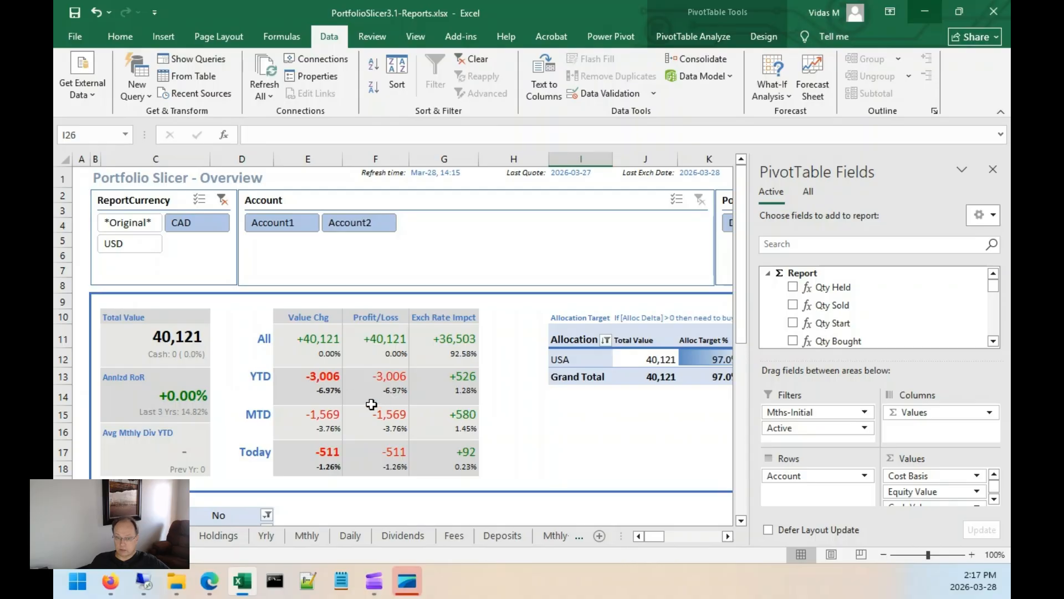
Examine the Overview report's totals and the per-account table below it.
click(327, 379)
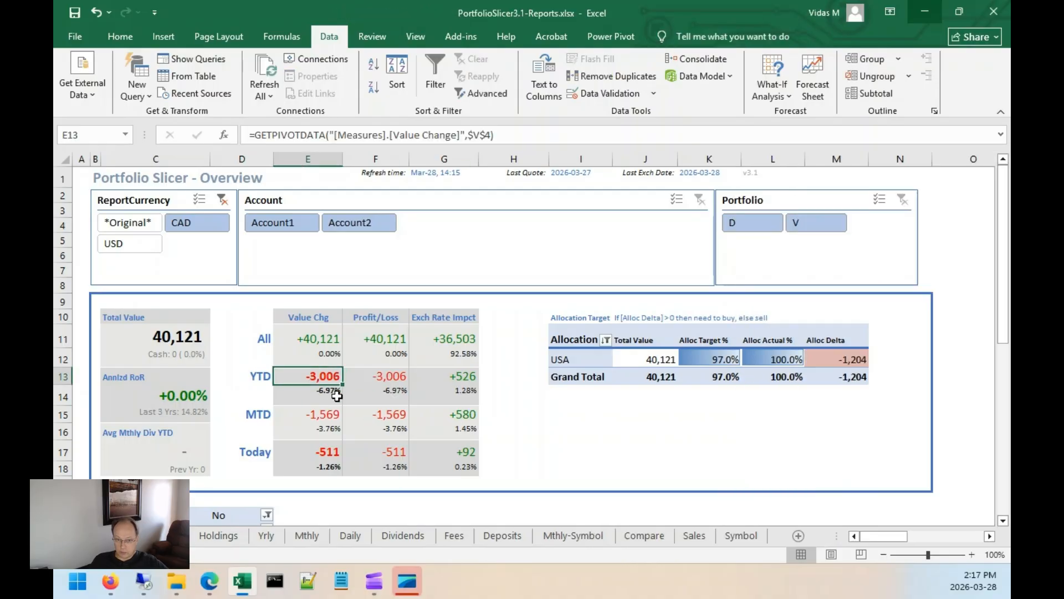
scroll(328, 355, down, 1)
scroll(335, 360, down, 1)
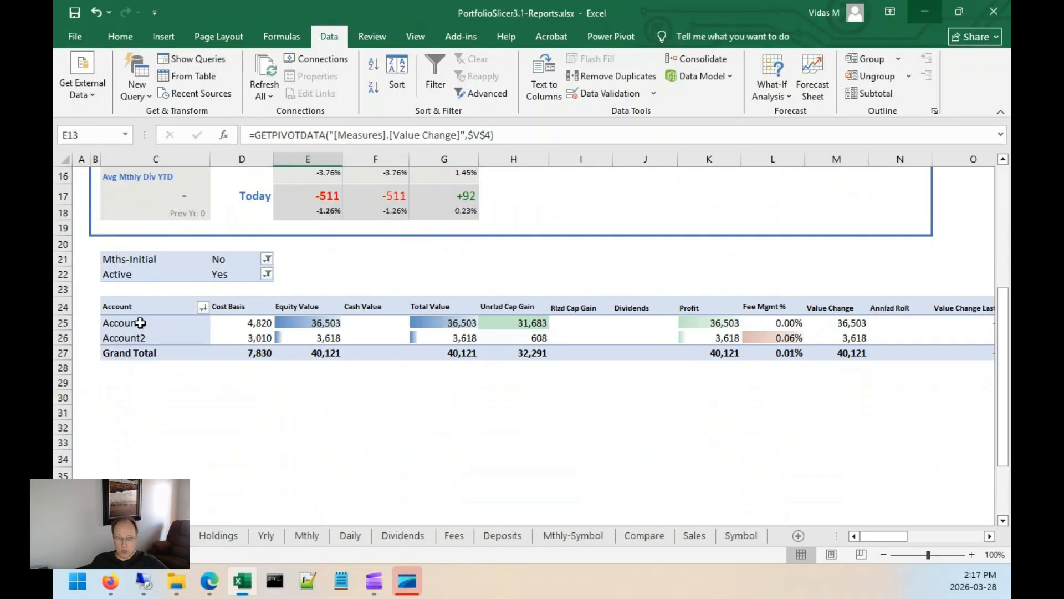
Examine the Holdings report, selecting the symbols' cost basis values and scrolling across its columns.
click(218, 534)
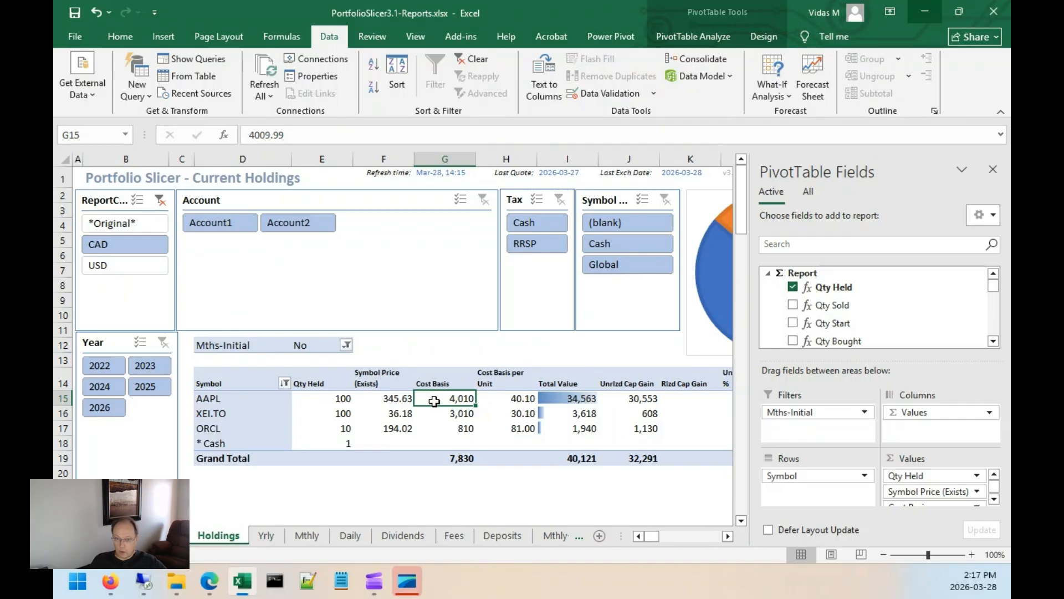
drag(452, 401, 457, 429)
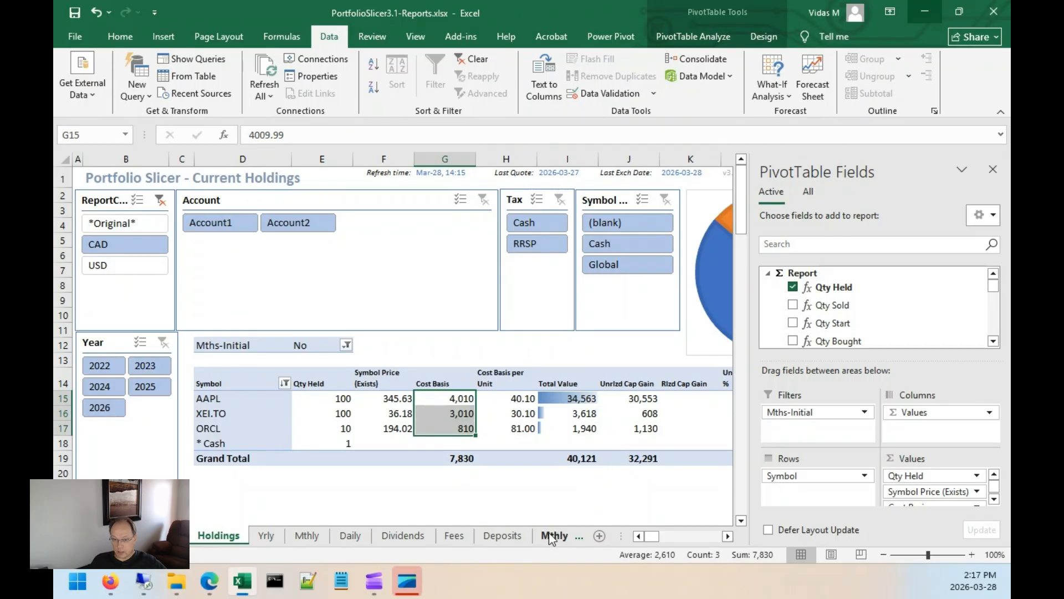
click(590, 401)
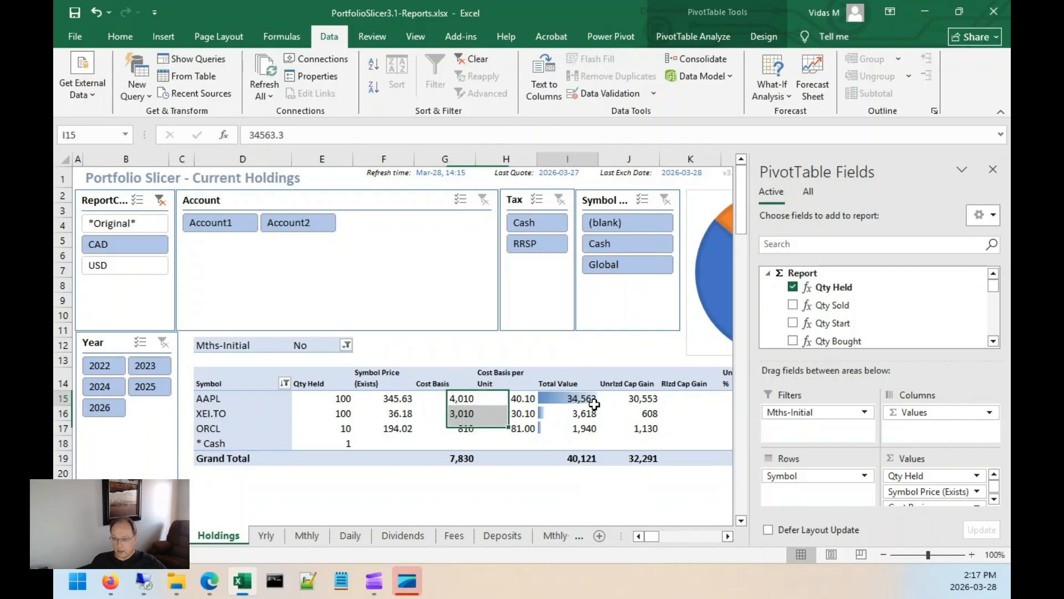
key(Right)
key(Right)
key(Right)
key(Right)
key(Right)
key(Right)
key(Right)
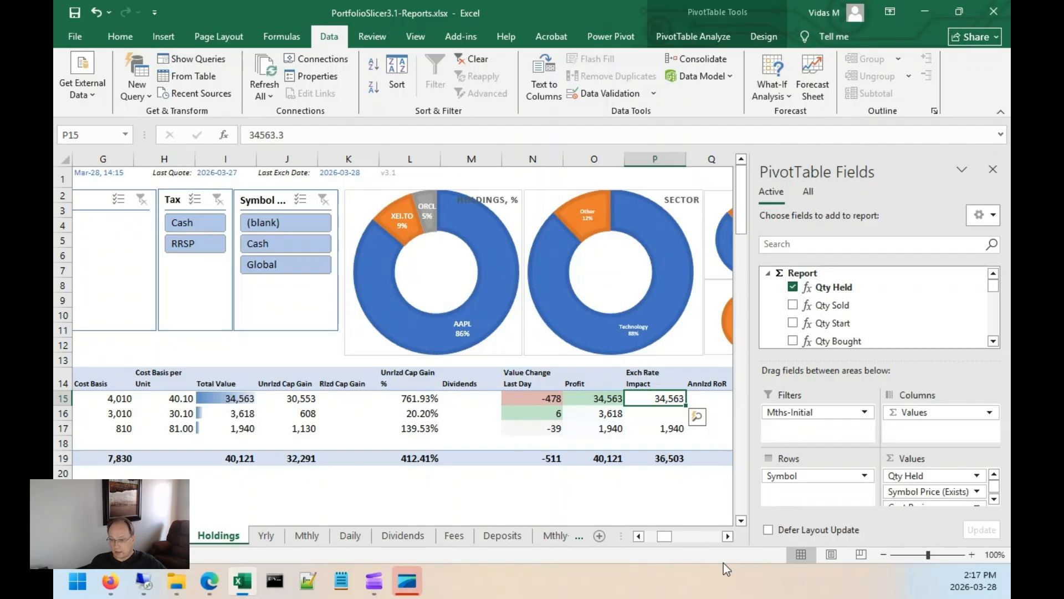
Examine the Yearly Changes report, scrolling across its columns.
click(266, 536)
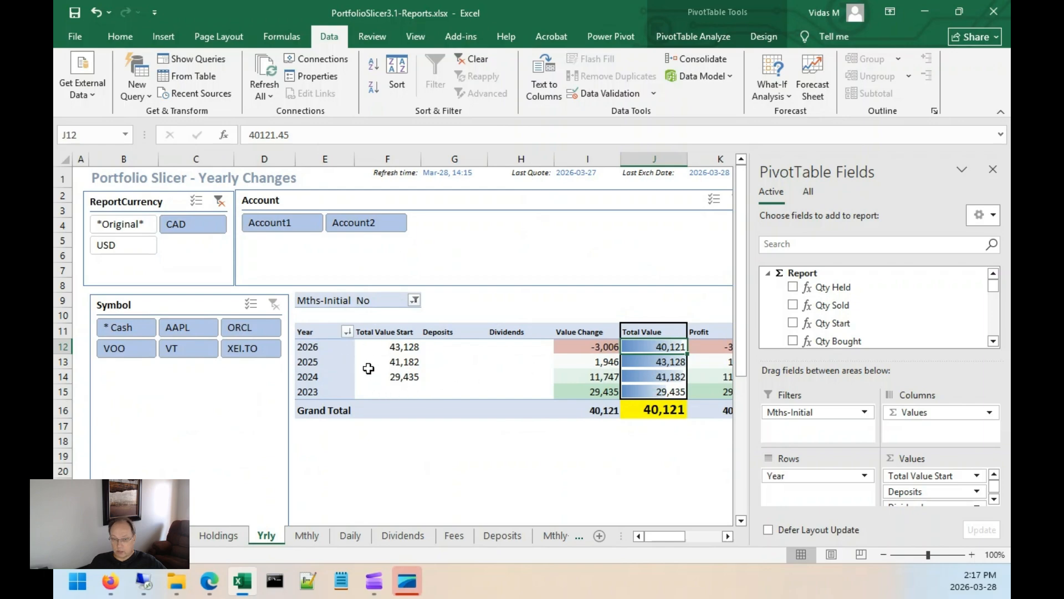
mouse_move(371, 394)
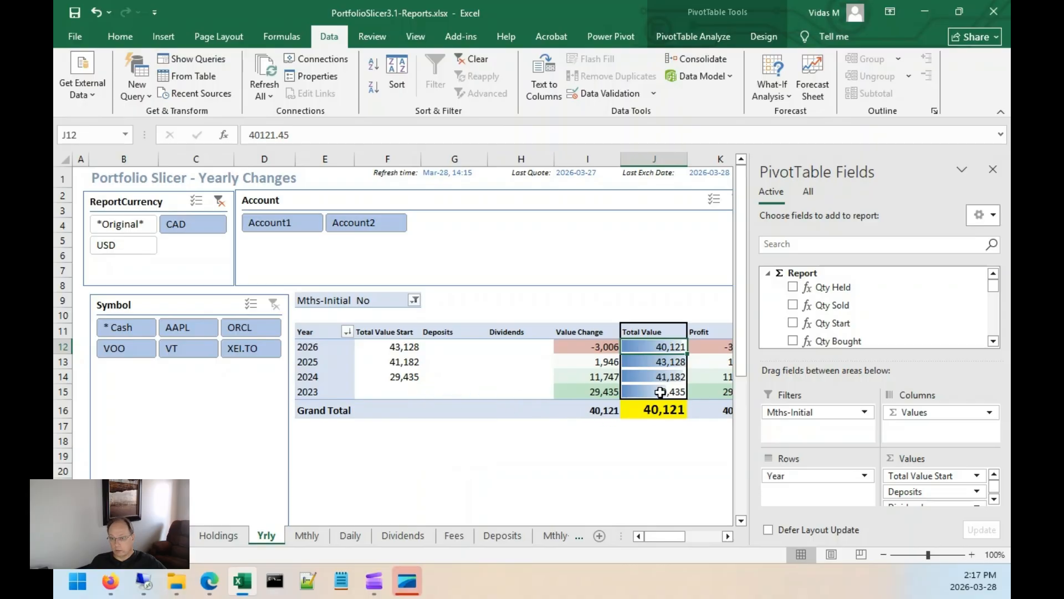
click(727, 536)
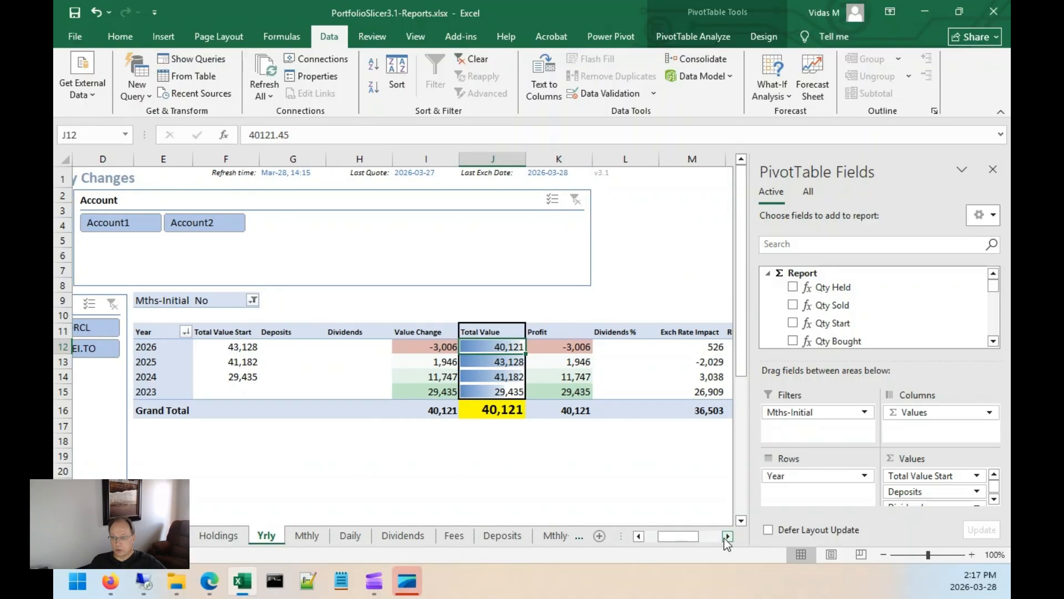
click(727, 536)
drag(677, 537, 659, 536)
Save and close the reports workbook.
click(75, 11)
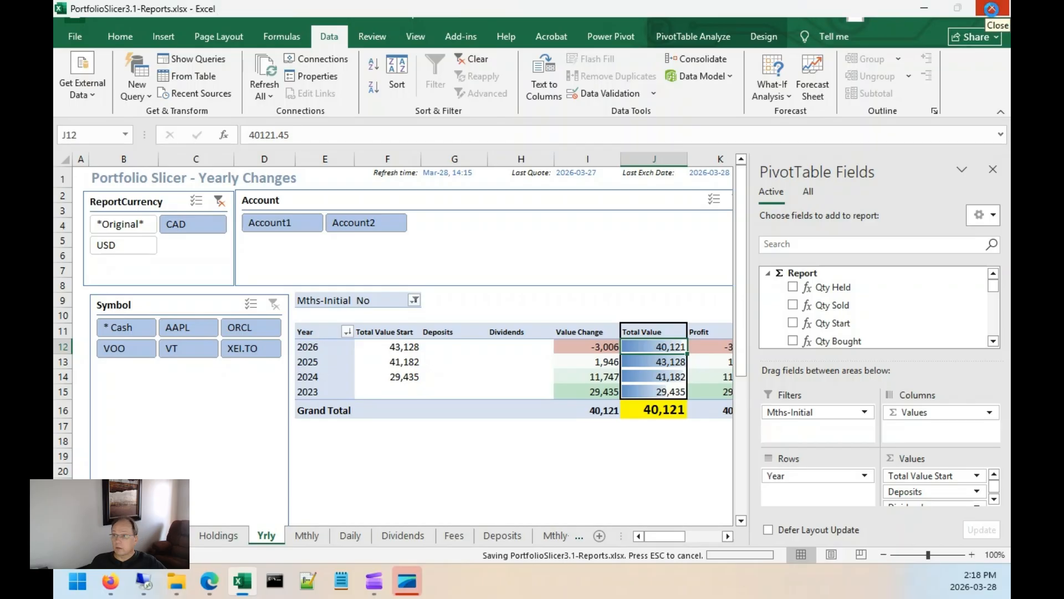
click(996, 15)
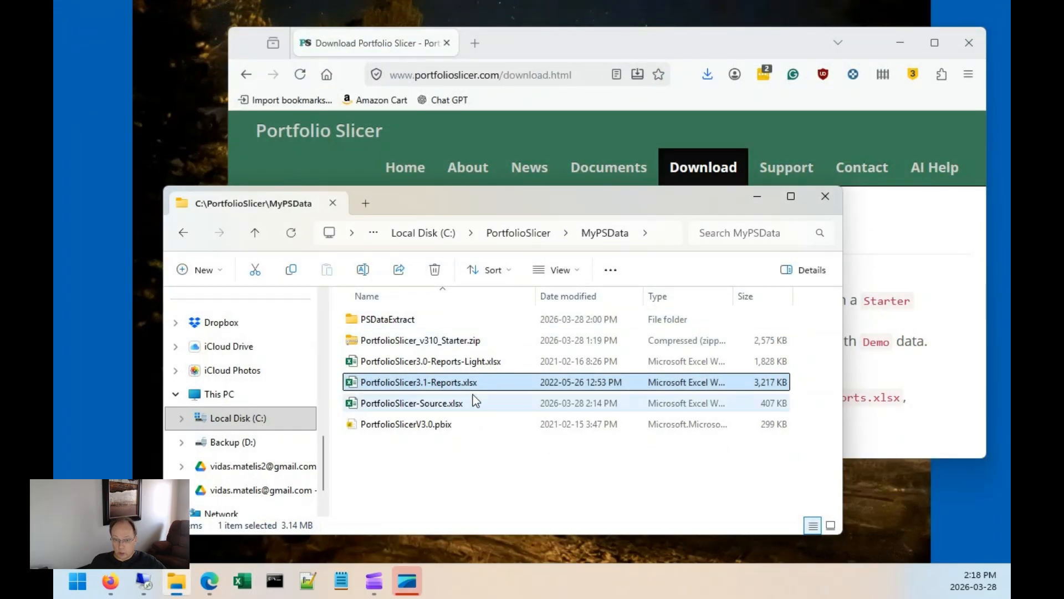
Open PortfolioSlicer-Source.xlsx and go to the first empty row of the Transactions sheet.
click(447, 405)
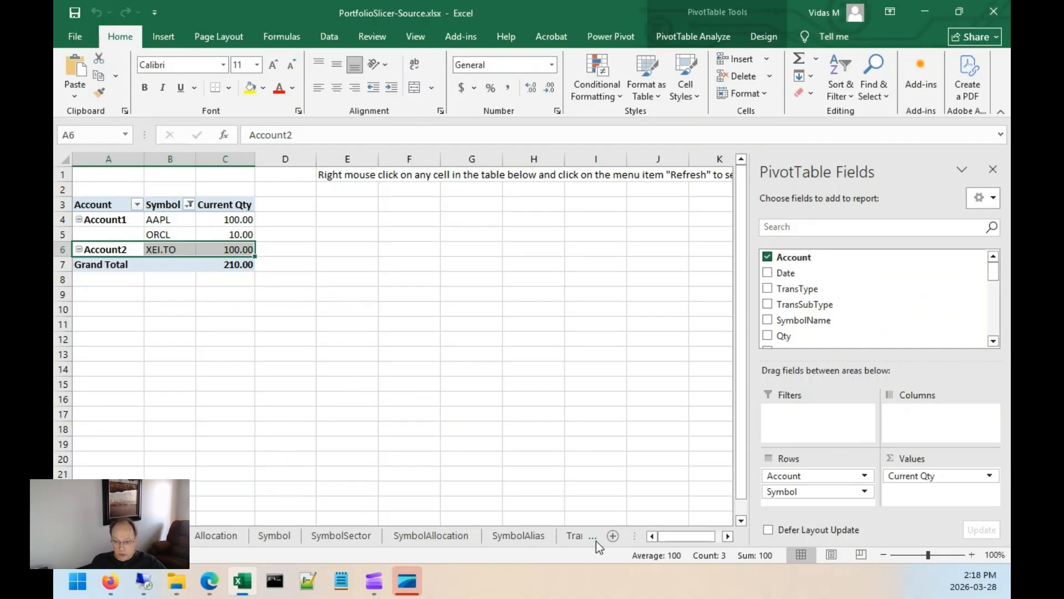
click(574, 536)
click(91, 272)
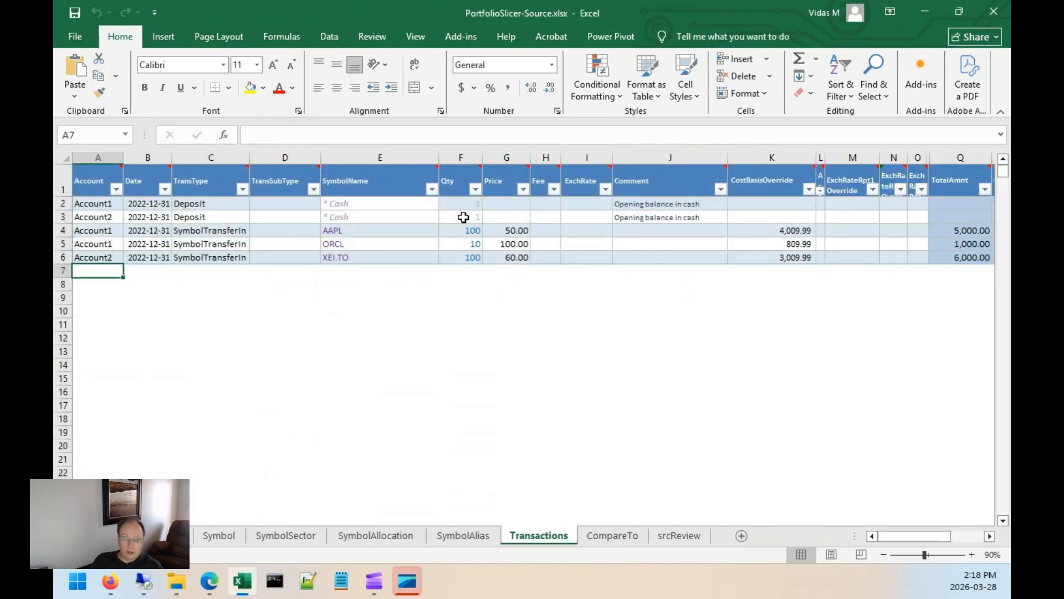
Add an Account1 DivTA transaction dated 2023-03-31 for AAPL with price 100.
text(Account1)
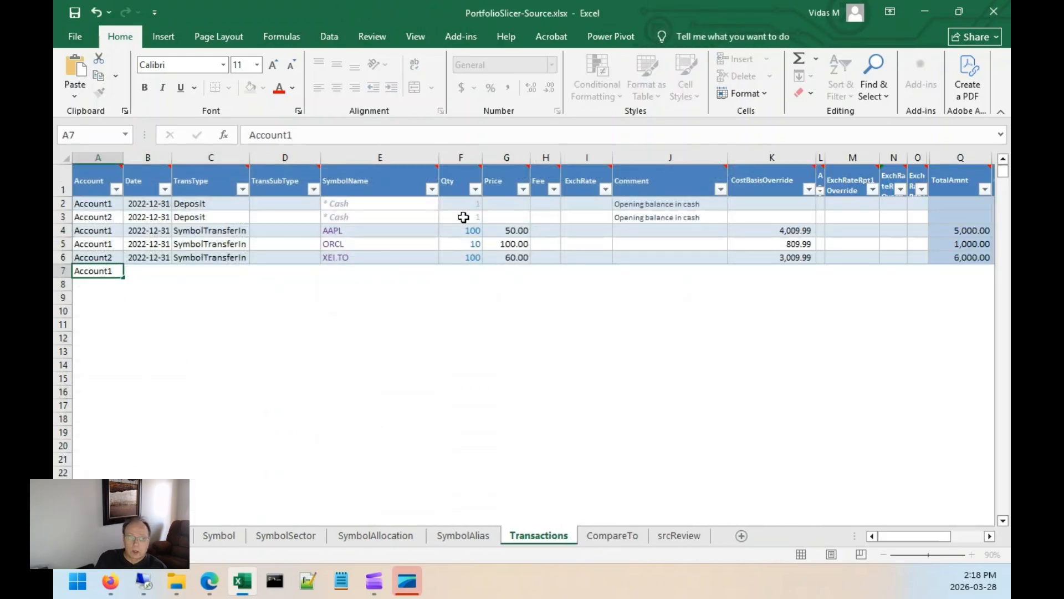
key(Tab)
text(202)
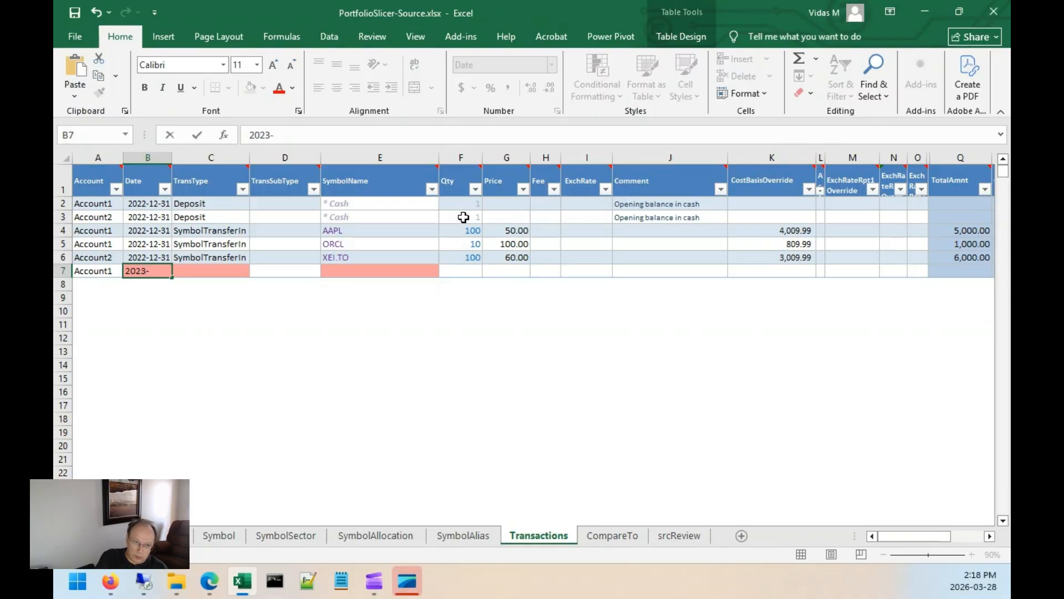
text(3-03-31)
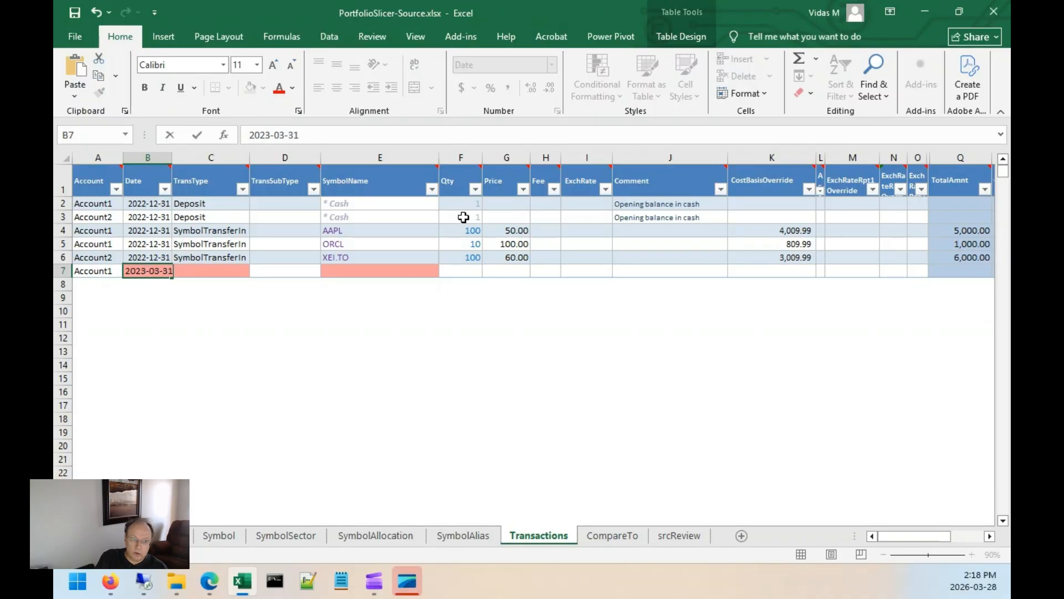
key(Tab)
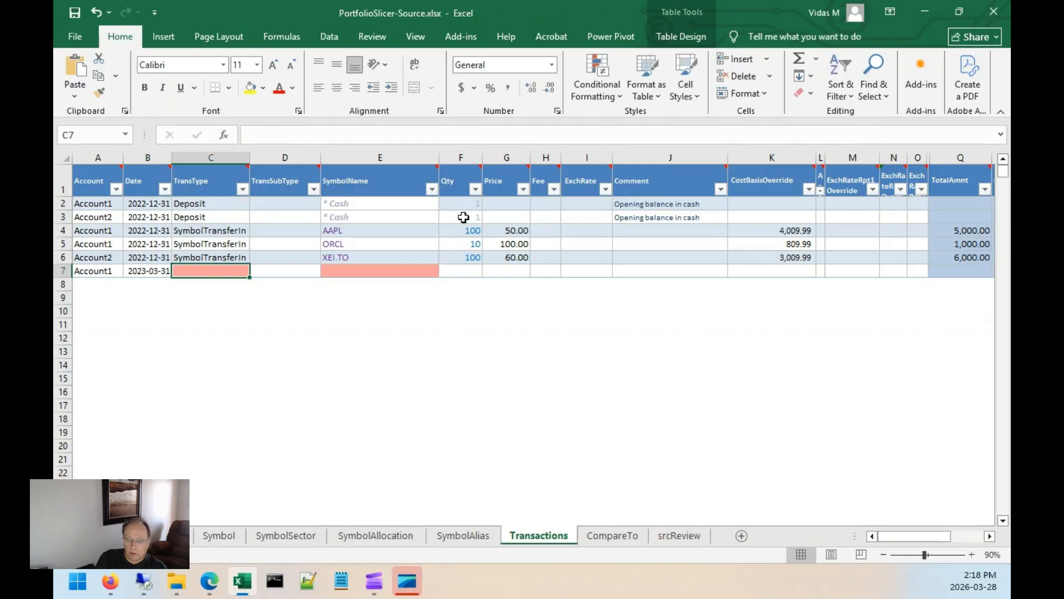
text(DivTA)
key(Tab)
key(Tab)
text(AAPL)
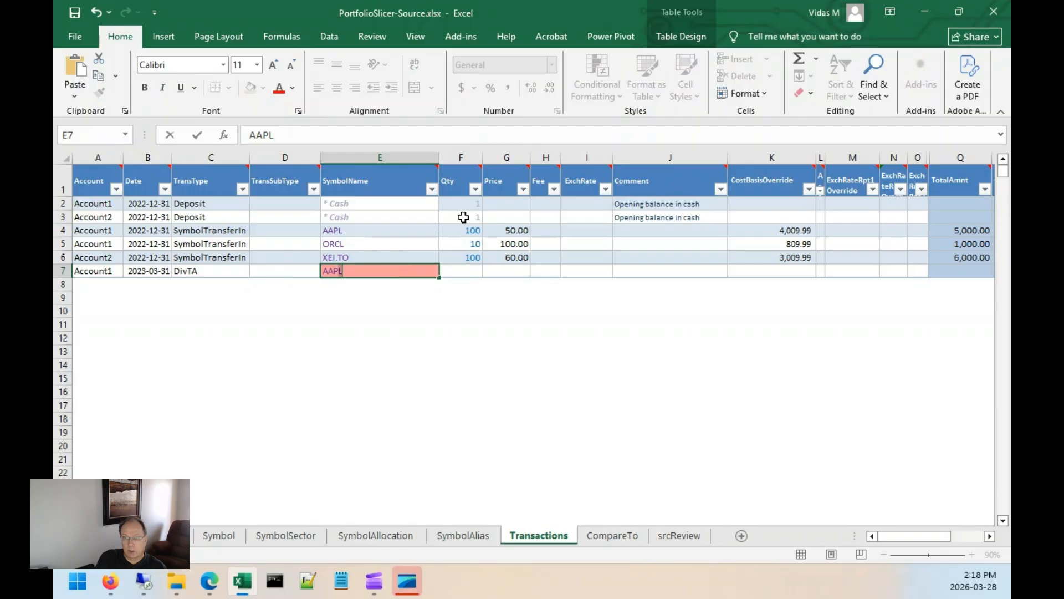
key(Tab)
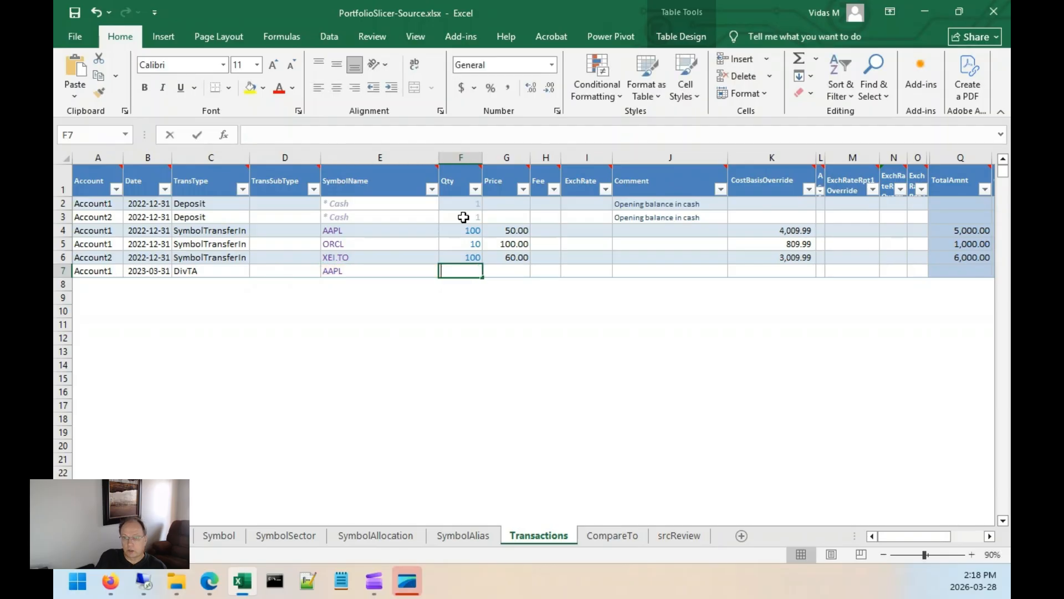
key(Tab)
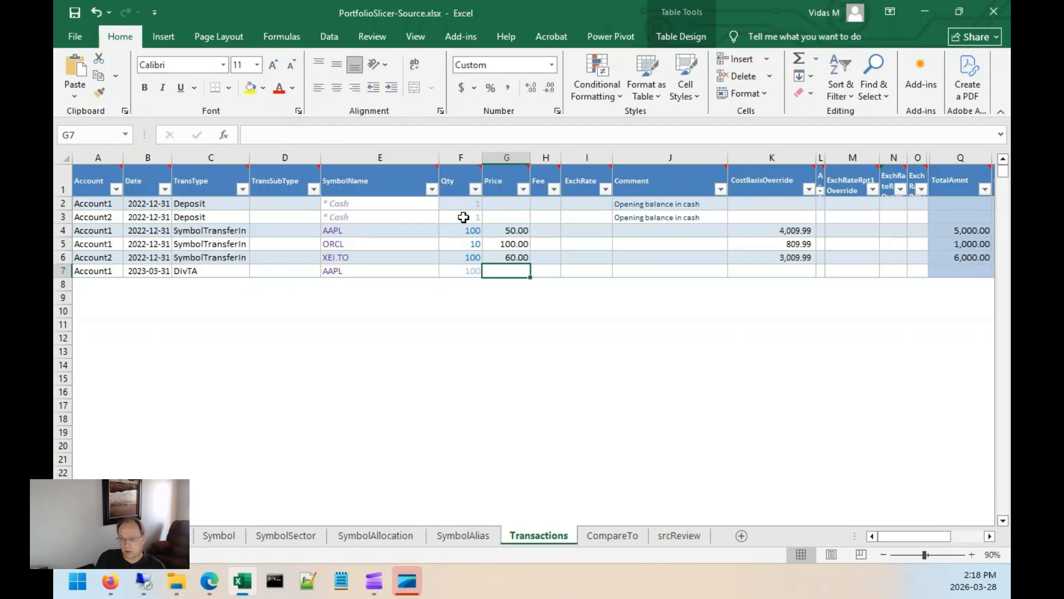
text(10)
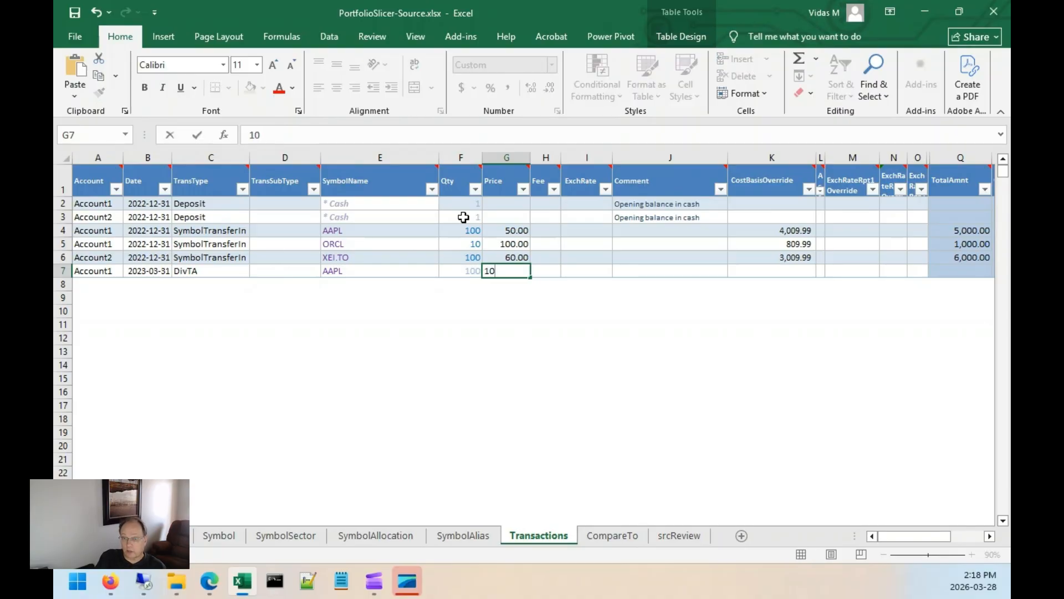
text(0)
key(Return)
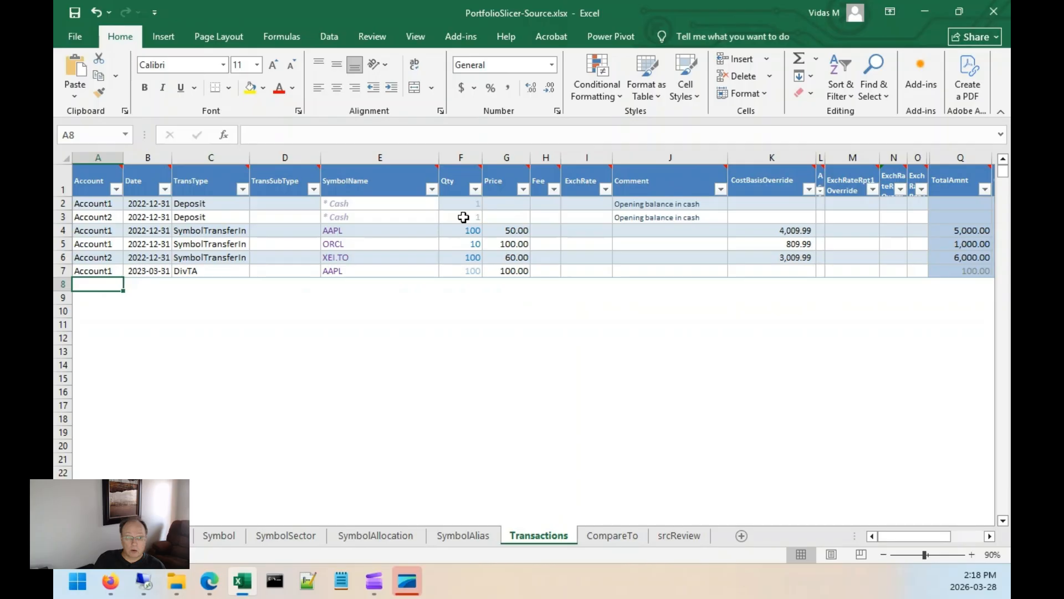
Add an Account1 DivTA transaction dated 2025-03-31 for ORCL with price 10.
text(Account1)
key(Tab)
text(2025-03-31)
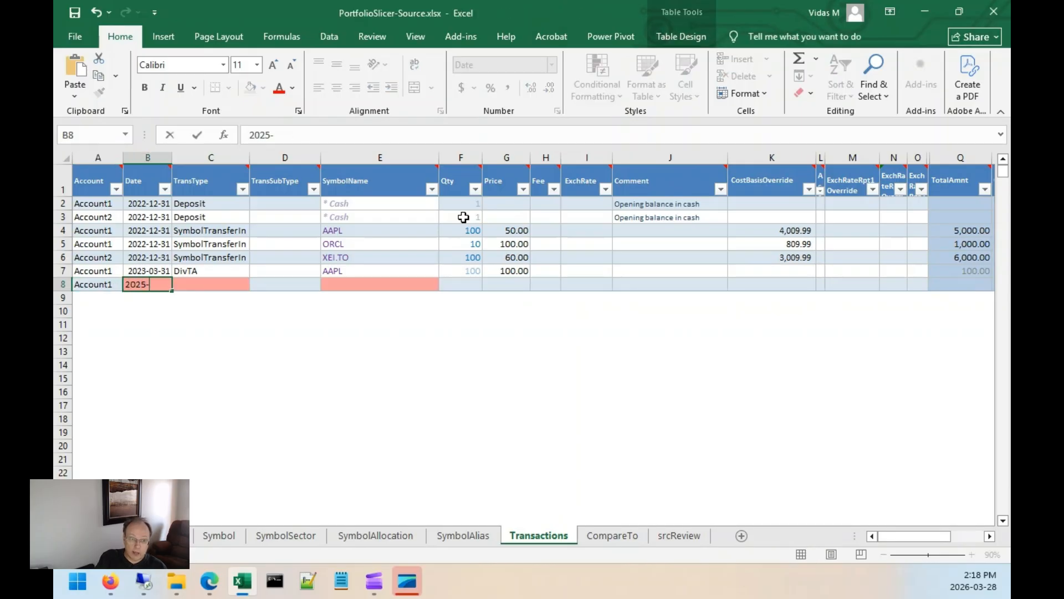
key(Tab)
text(ORCL)
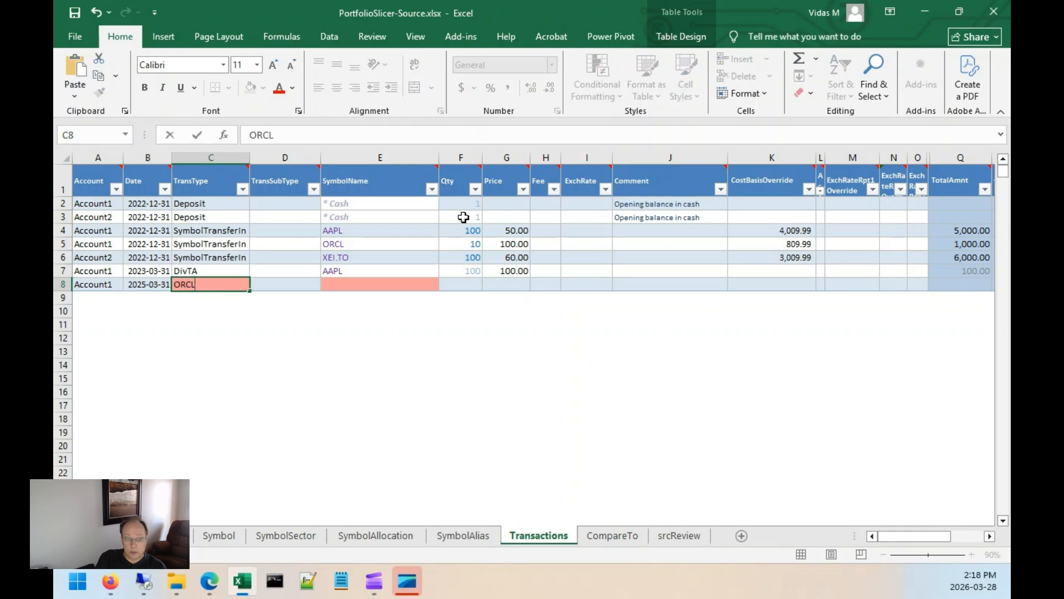
key(Tab)
key(Tab)
key(shift+Tab)
key(shift+Tab)
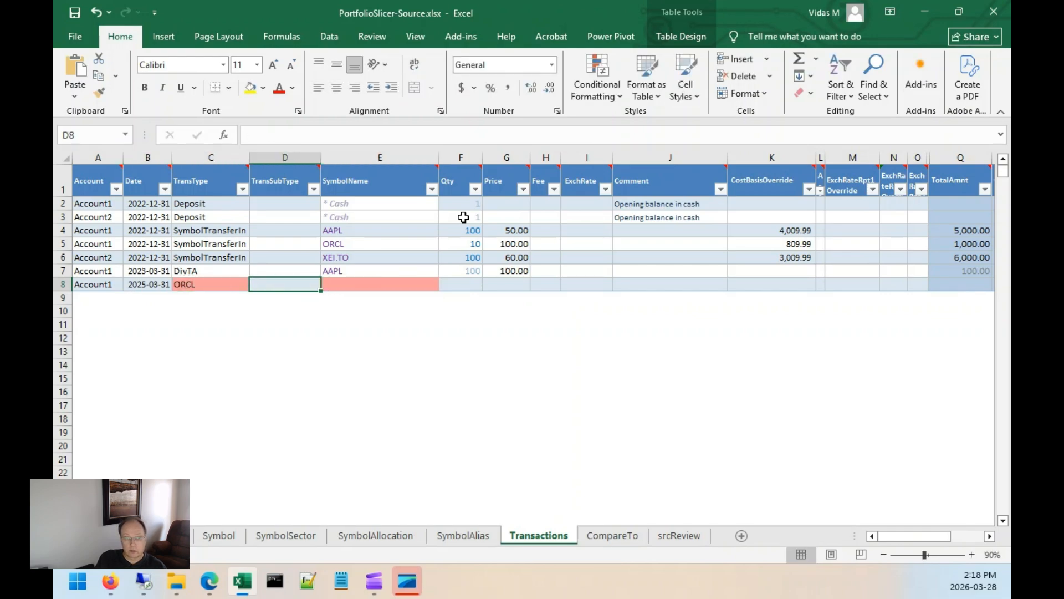
text(DivTA)
key(Tab)
key(Tab)
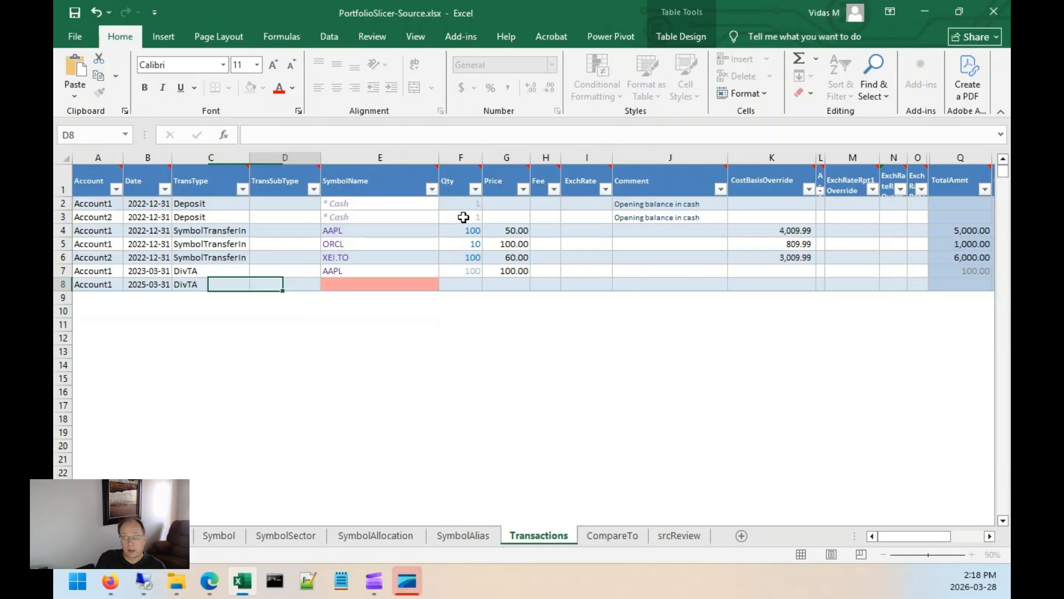
text(ORCL)
key(Tab)
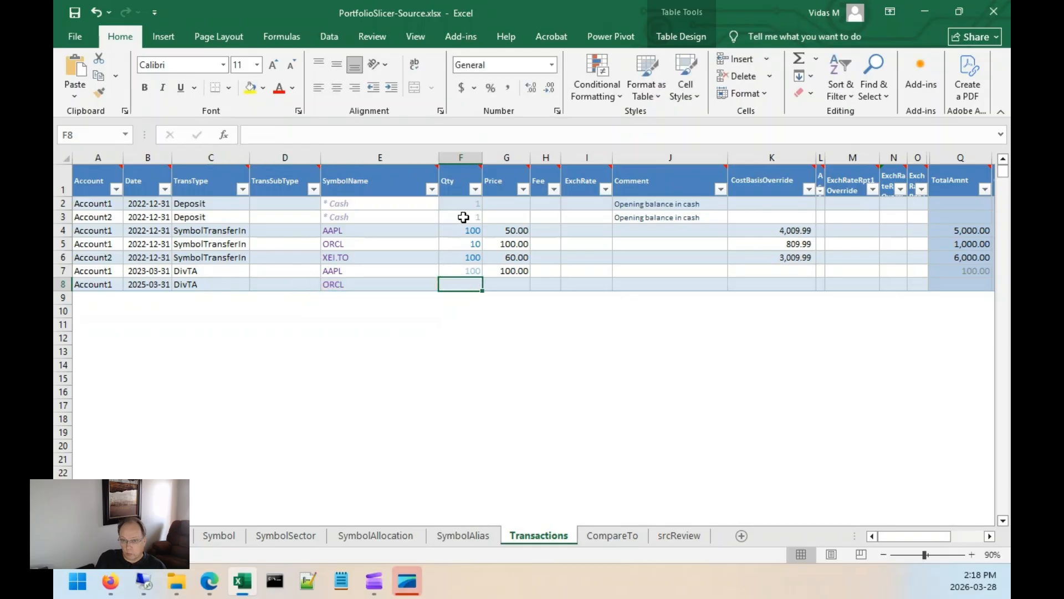
key(Tab)
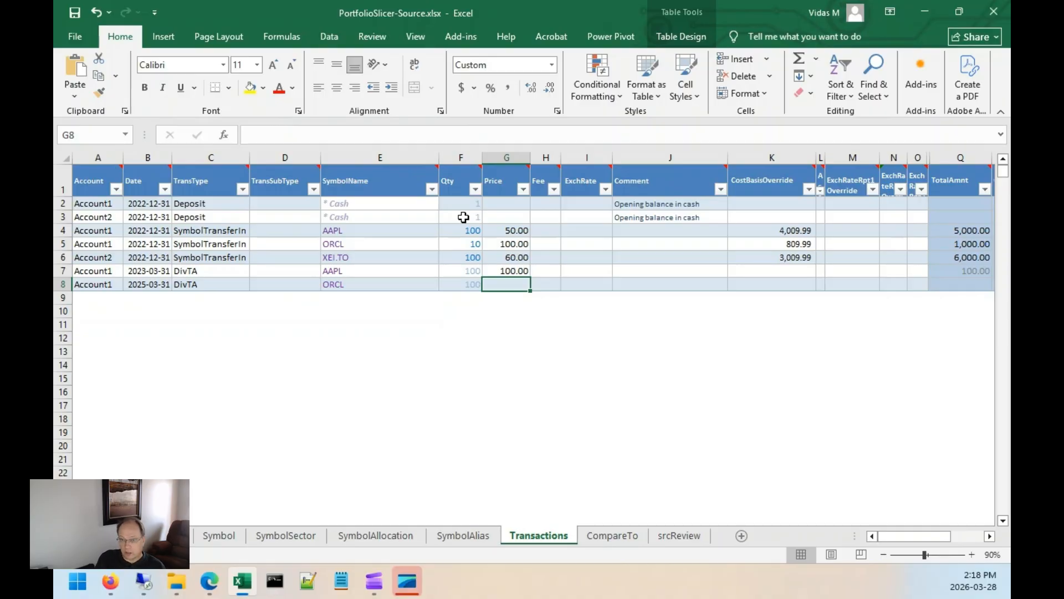
text(10)
key(Return)
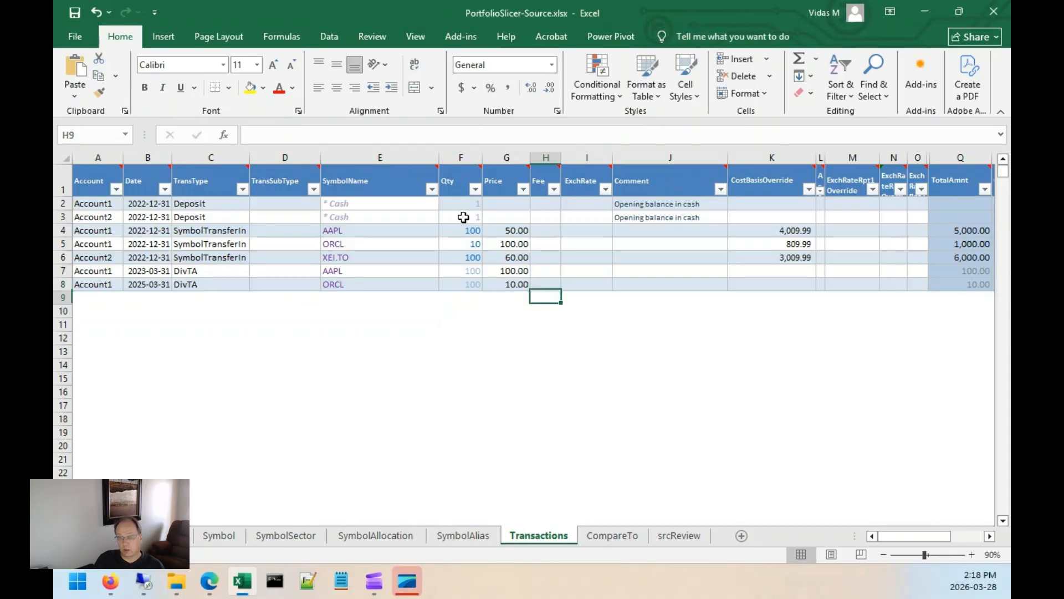
Add a Buy transaction dated 2023-06-01 for 100 XEI.TO at price 70 with a 9.99 fee.
key(Home)
text(Account)
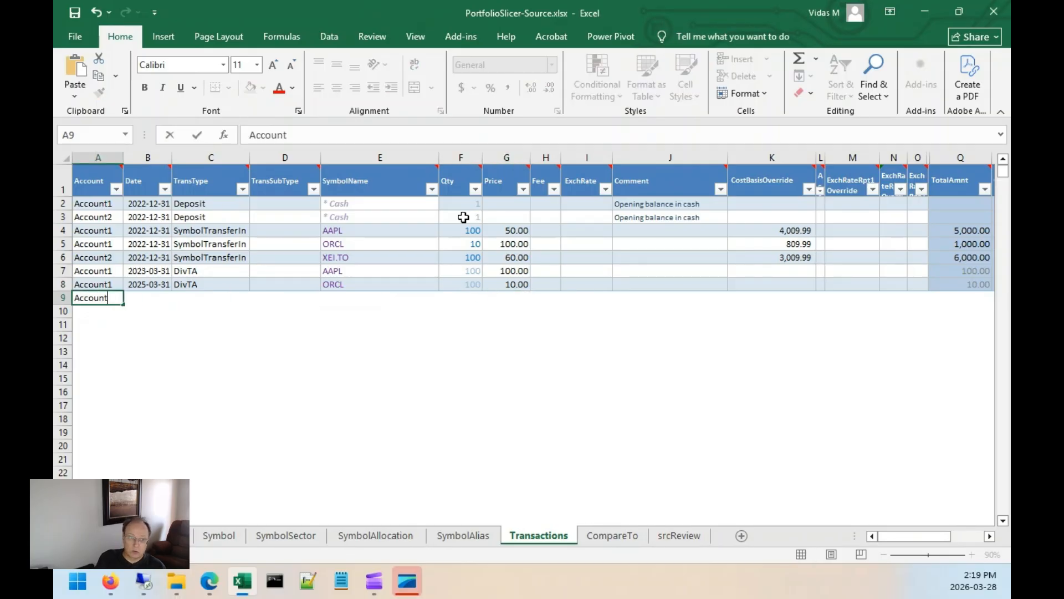
key(Tab)
text(2023-0)
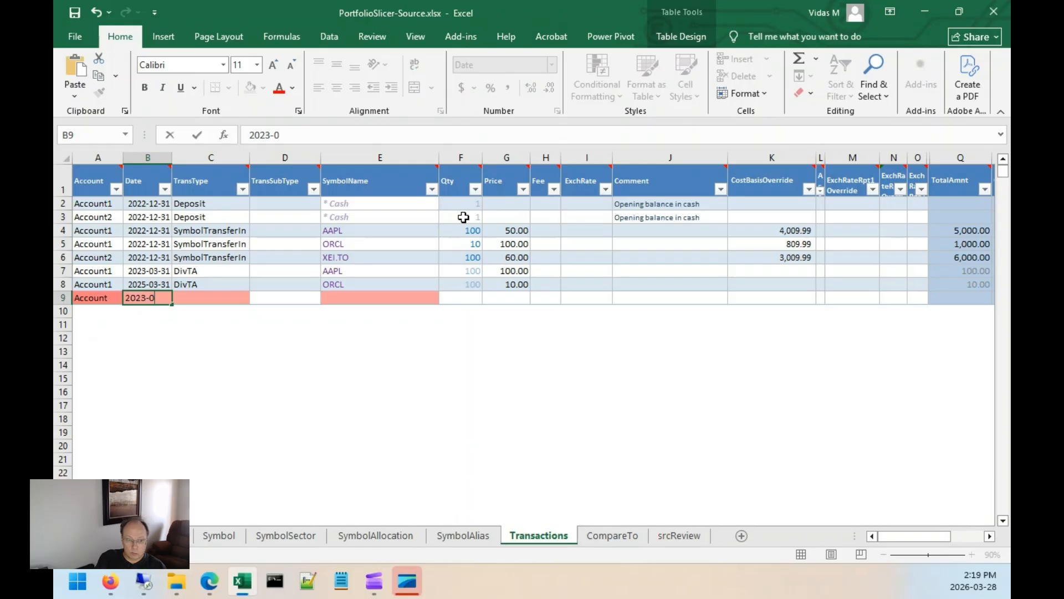
text(6-01)
key(Tab)
text(Buy)
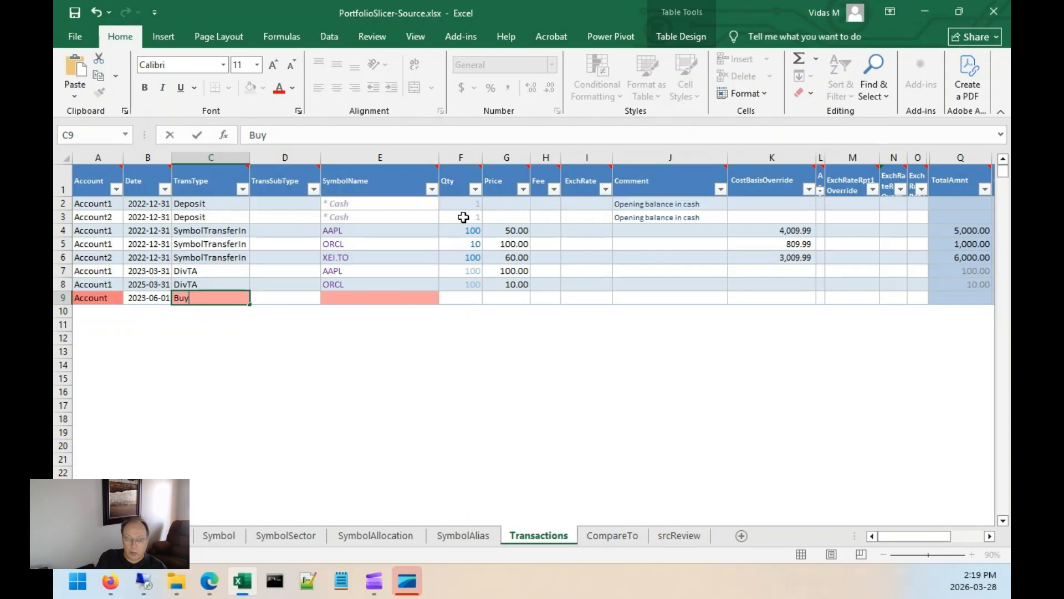
key(Tab)
key(Tab)
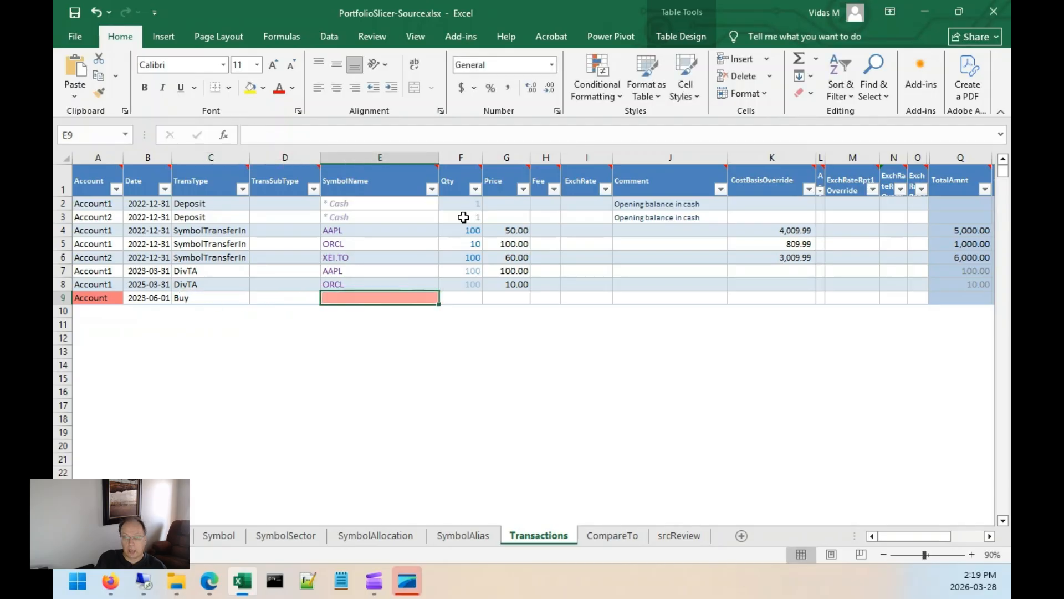
text(XEI.TO)
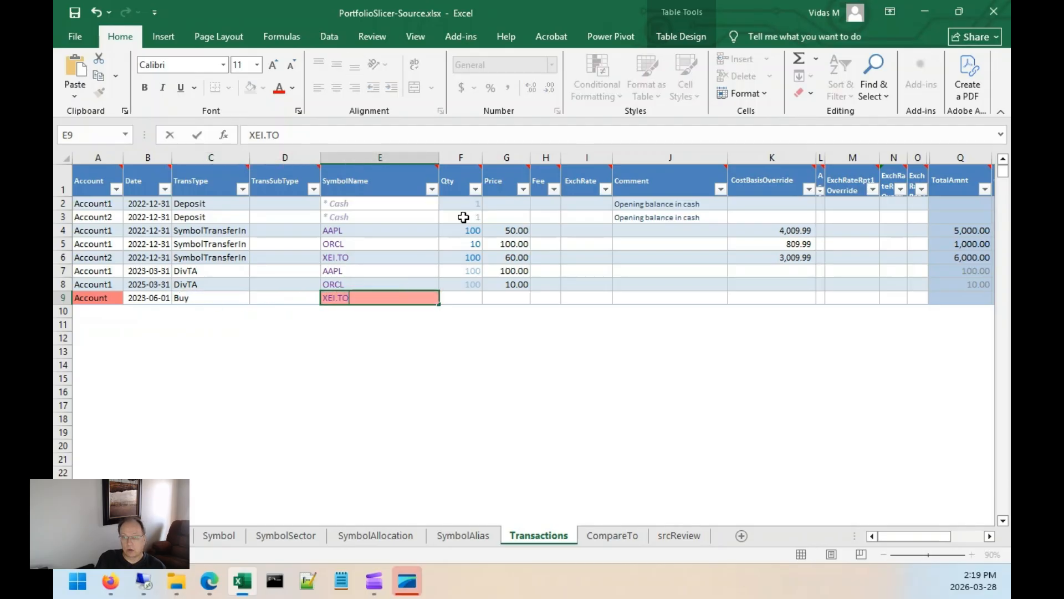
key(Tab)
text(100)
key(Tab)
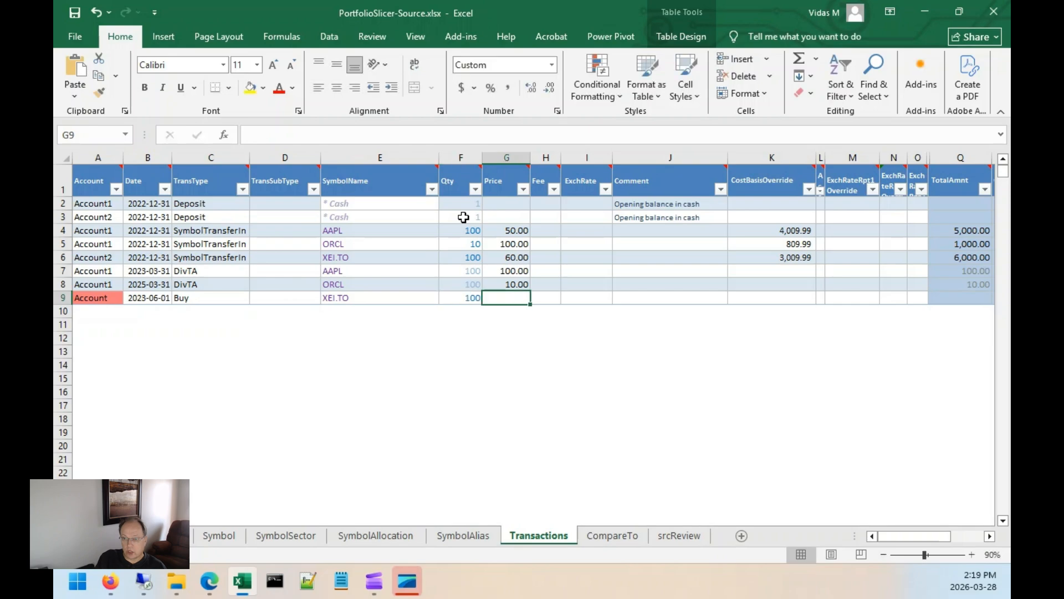
text(70)
key(Tab)
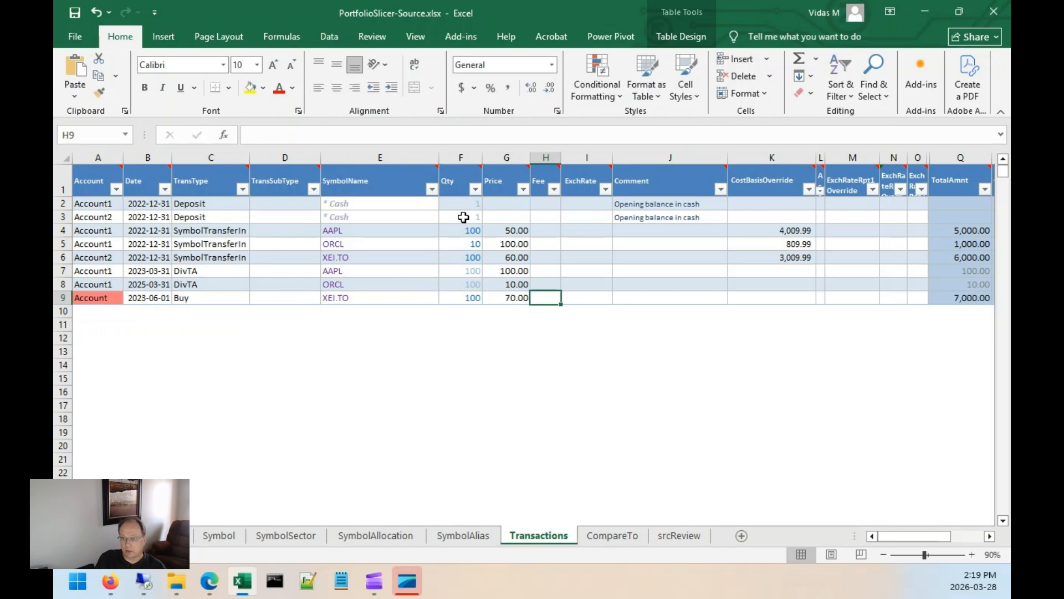
text(9.99)
key(Tab)
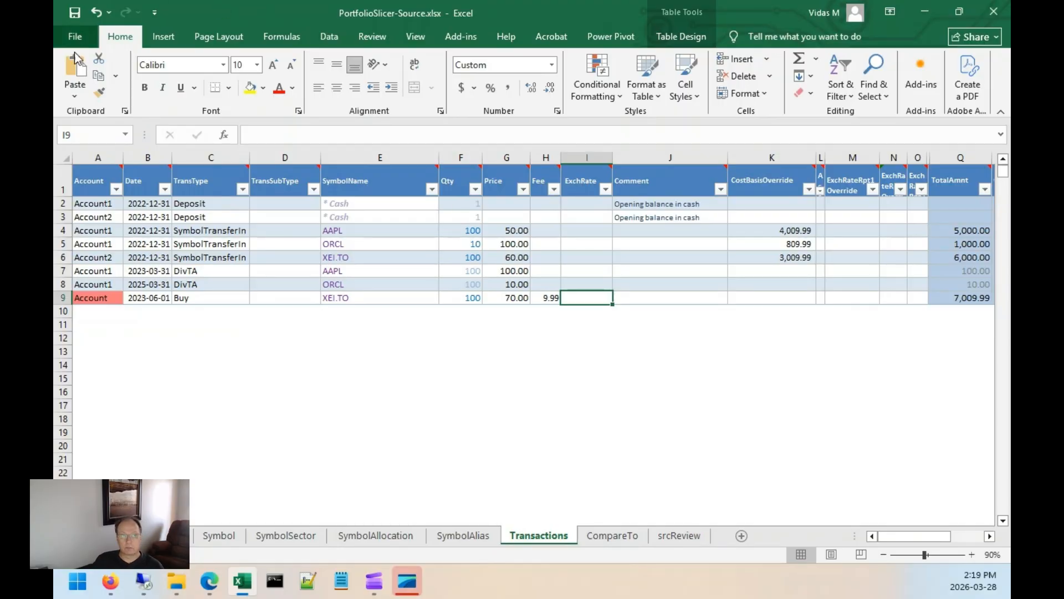
Set the new Buy transaction's account to Account2 and close the source workbook.
double_click(116, 299)
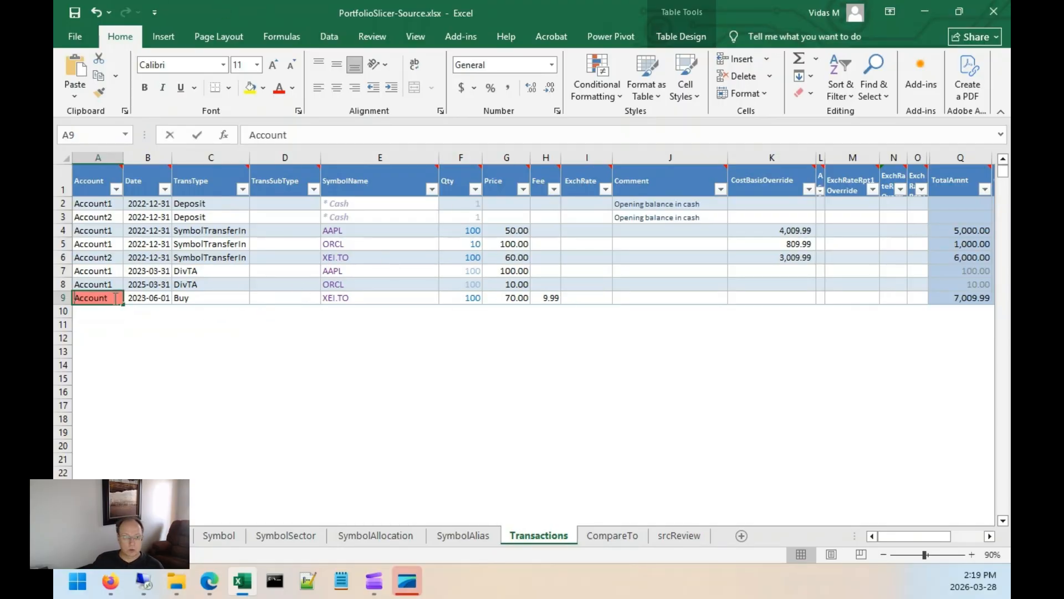
text(2)
key(Tab)
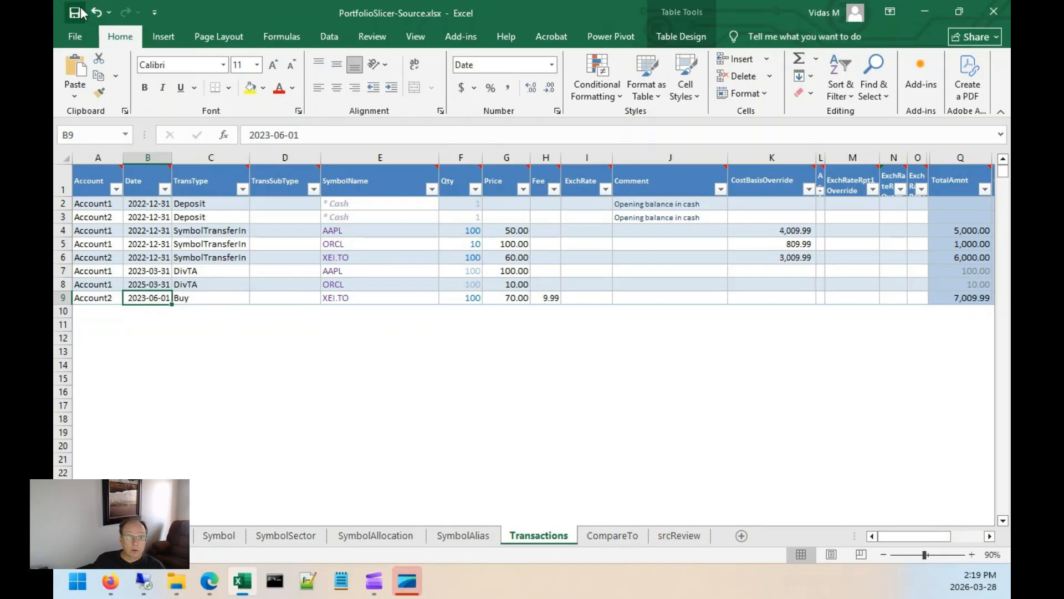
click(994, 13)
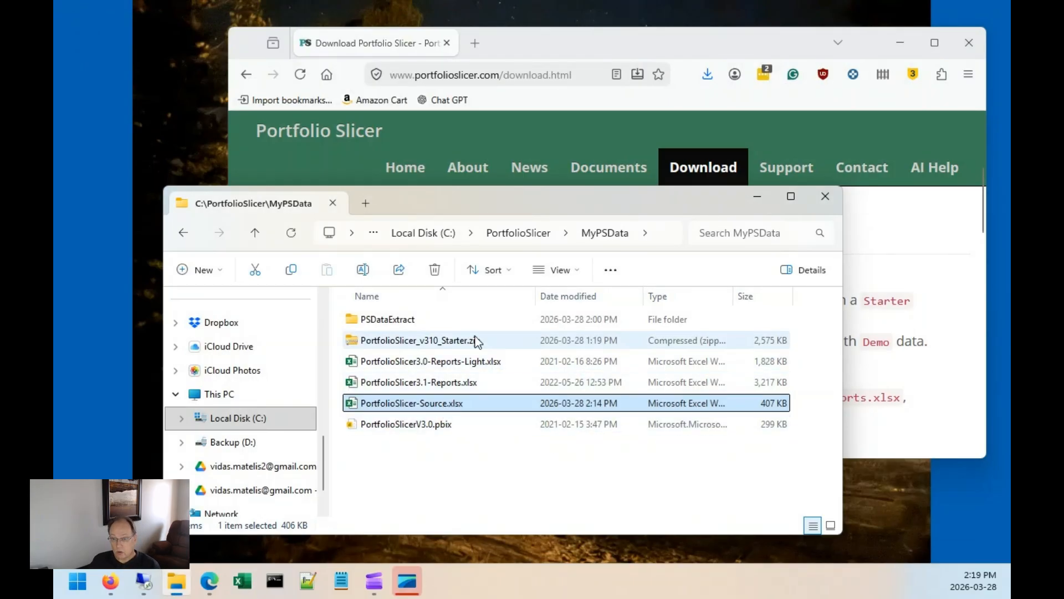
Run UpdatePSDataFromExcel.bat in the PSDataExtract folder to extract the source workbook data.
click(533, 230)
double_click(390, 320)
double_click(395, 320)
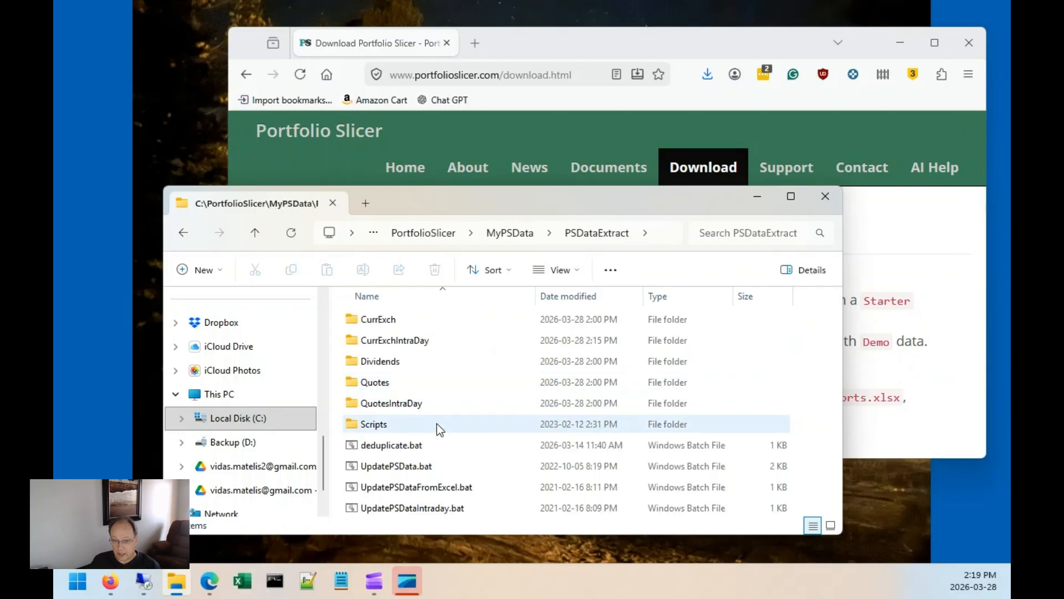
double_click(416, 490)
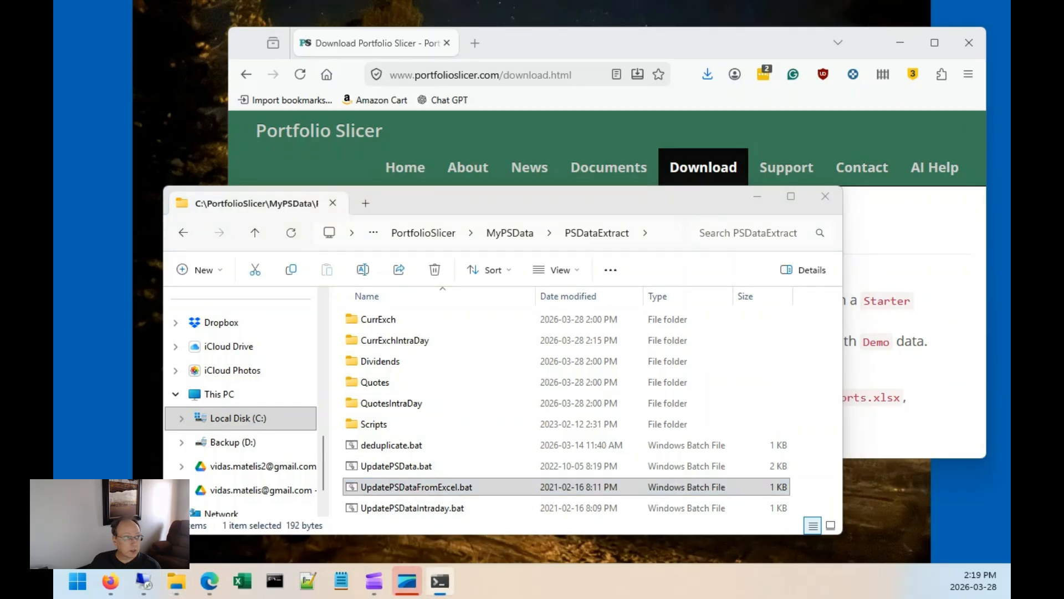
drag(53, 83, 677, 96)
drag(540, 104, 648, 82)
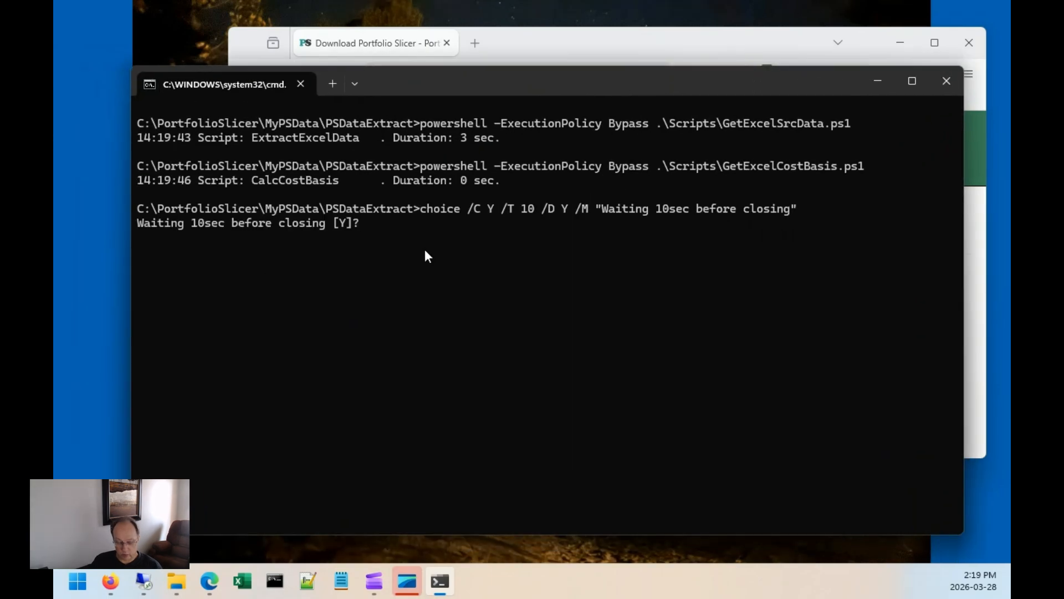
key(y)
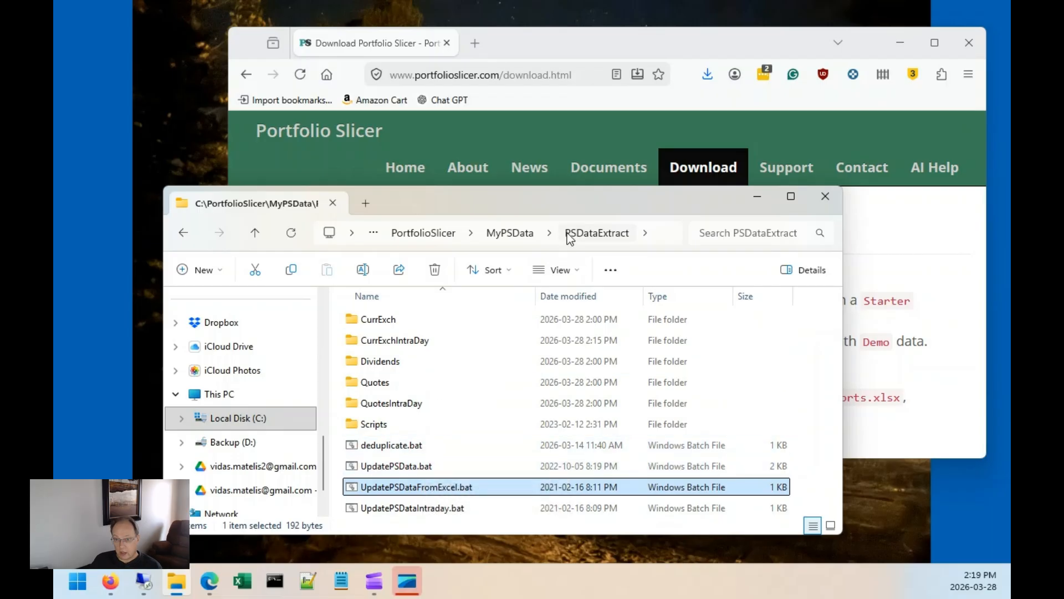
Open PortfolioSlicer3.1-Reports.xlsx from MyPSData and refresh all its data connections.
click(510, 233)
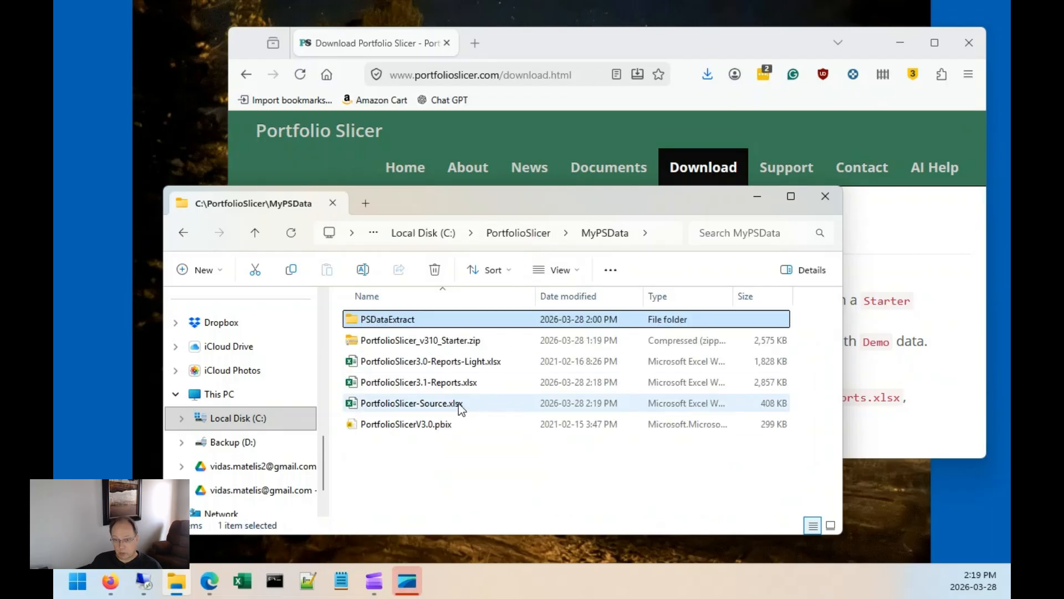
double_click(461, 383)
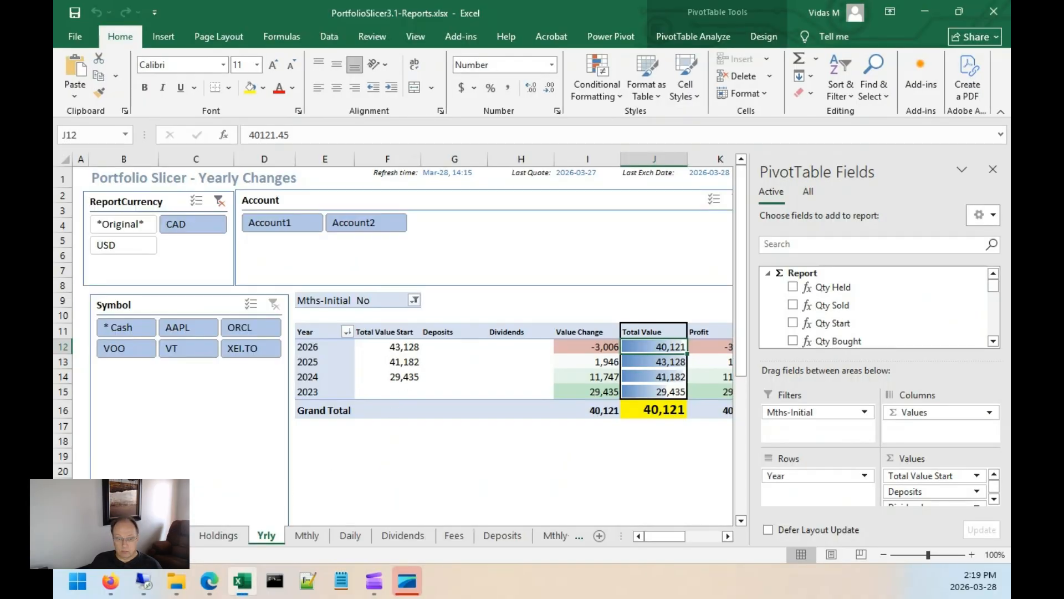
click(418, 335)
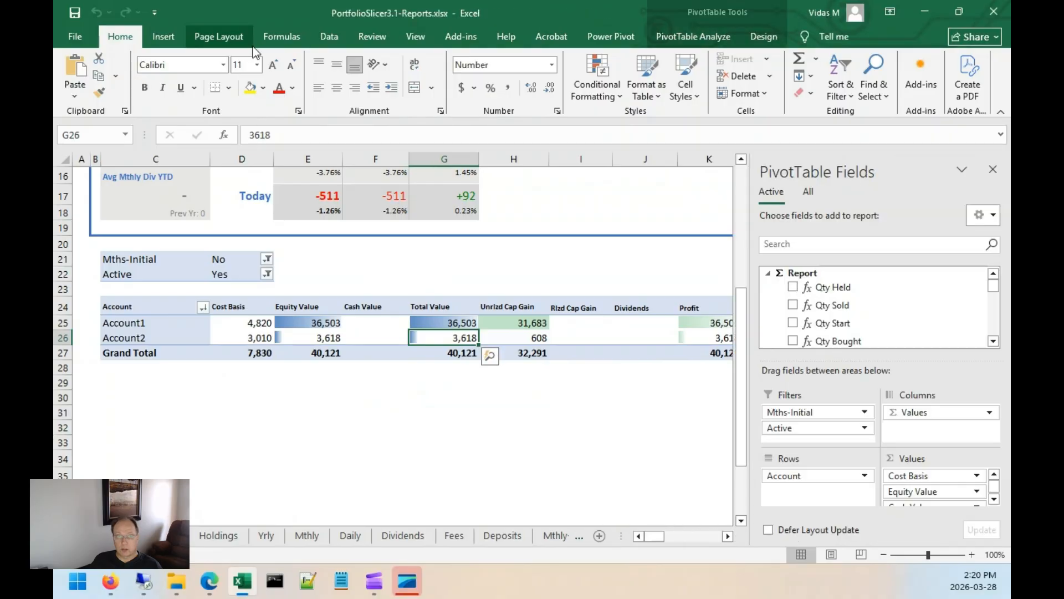
click(338, 32)
click(265, 96)
click(291, 112)
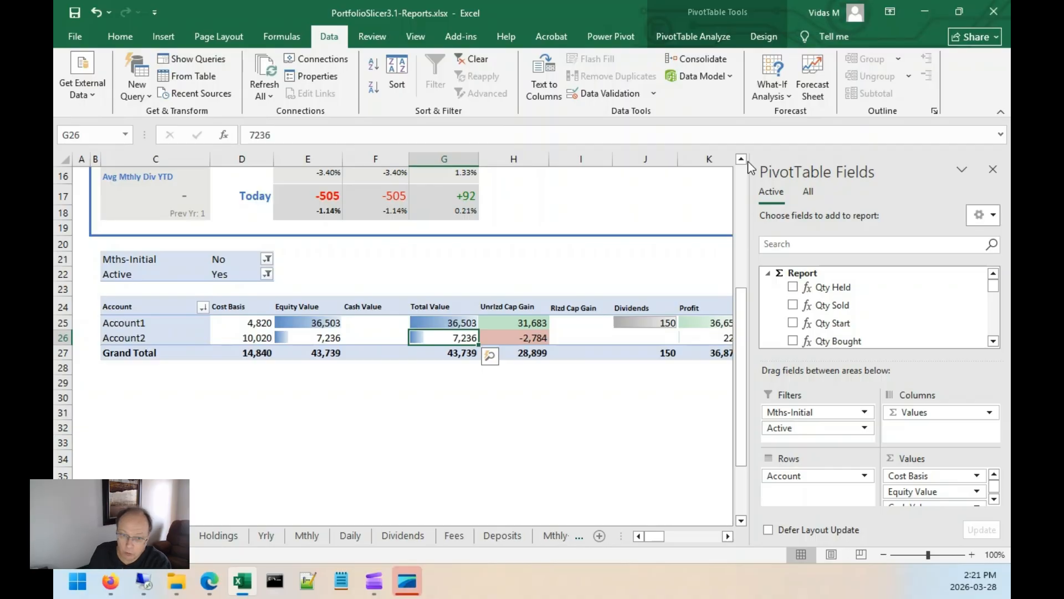
Review the current holdings quantities and values on the Holdings sheet.
click(228, 535)
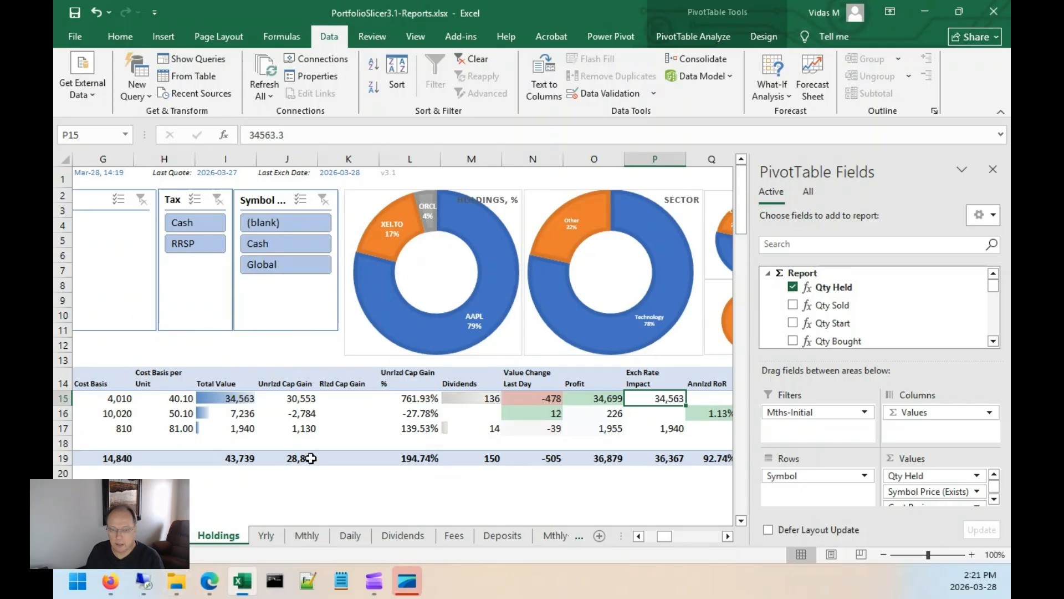
click(254, 443)
key(Left)
key(Left)
key(Left)
key(Left)
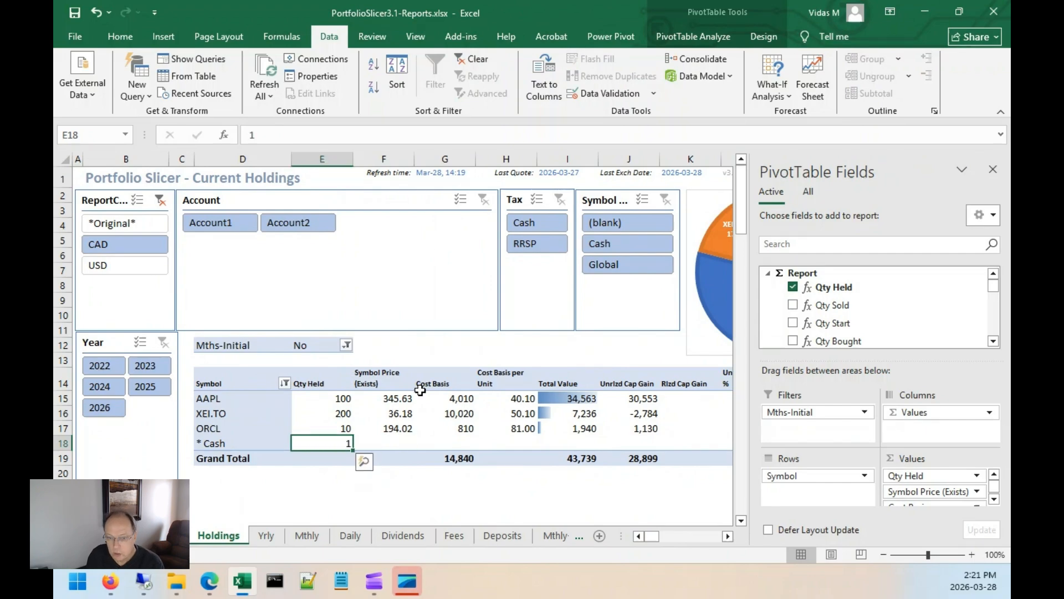
key(Right)
key(Right)
key(Right)
key(Right)
key(Right)
key(Right)
key(Right)
key(Right)
key(Right)
key(Right)
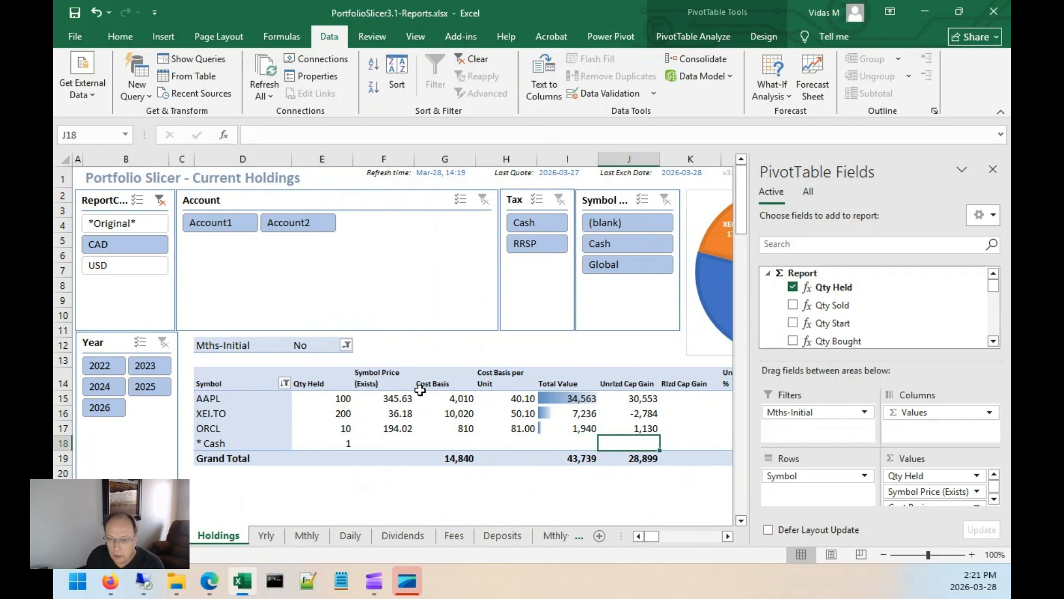
key(Right)
key(Right)
key(Right)
key(Right)
key(Right)
key(Left)
key(Left)
key(Left)
key(Left)
key(Left)
key(Left)
key(Left)
key(Left)
key(Left)
key(Left)
key(Left)
key(Home)
key(Right)
key(Right)
key(Right)
key(Right)
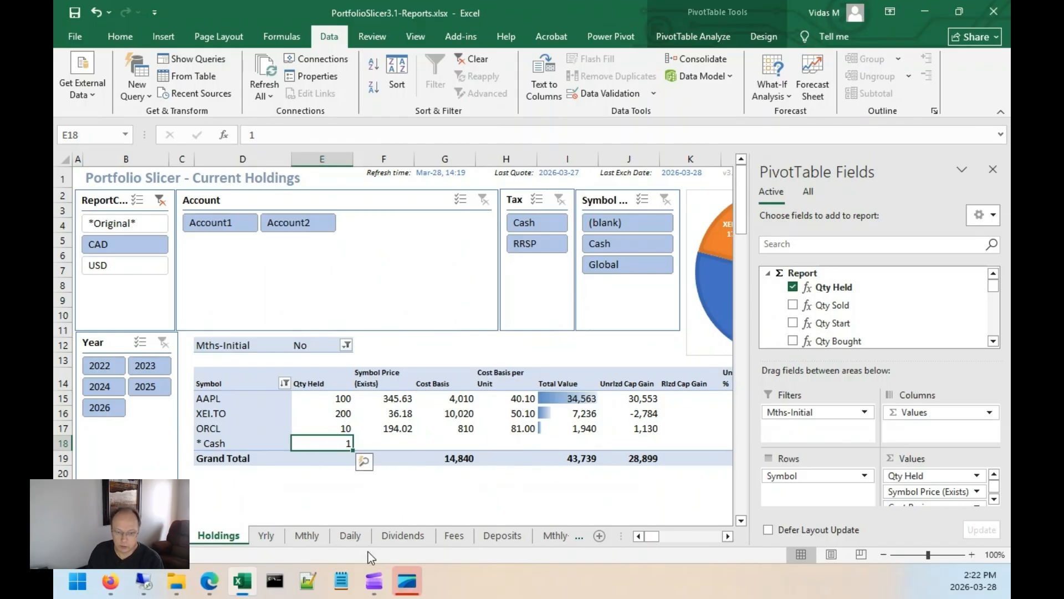
On the Yrly sheet, check yearly dividends while switching the ReportCurrency slicer to *Original* and then USD.
click(263, 536)
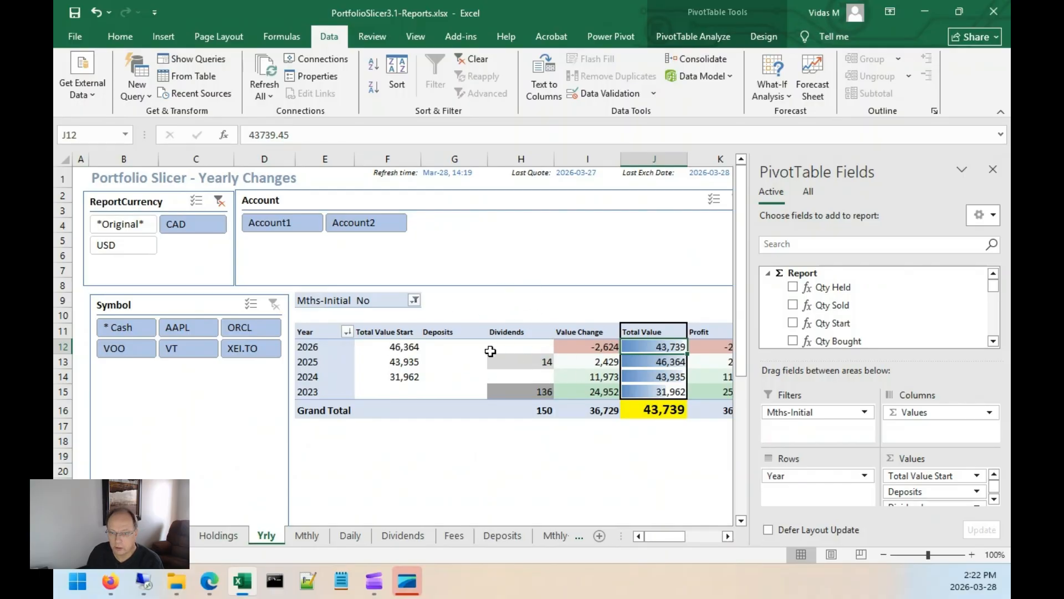
click(582, 346)
click(537, 361)
drag(535, 382, 536, 394)
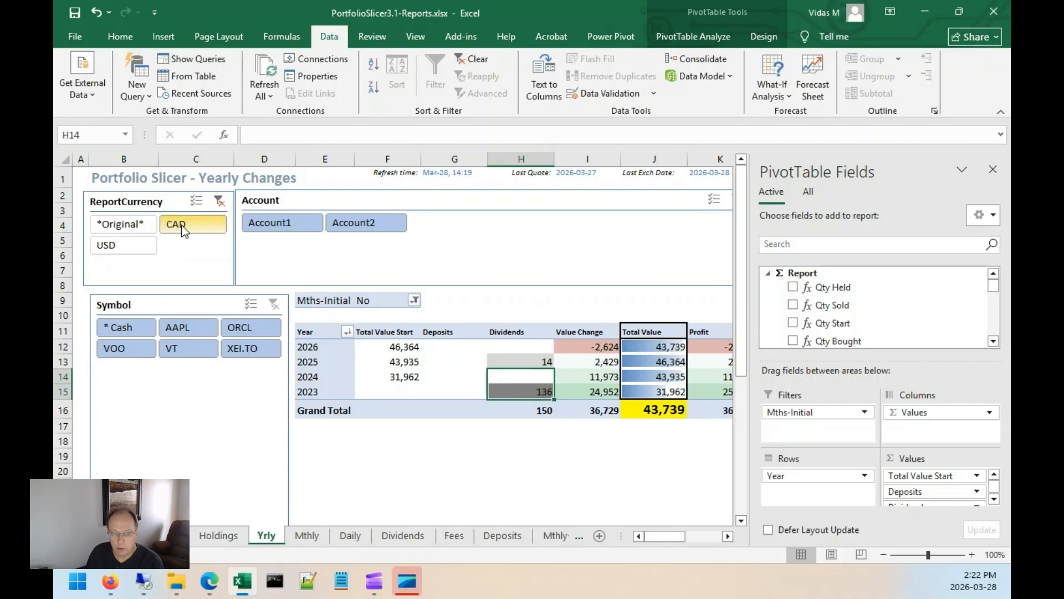
click(131, 224)
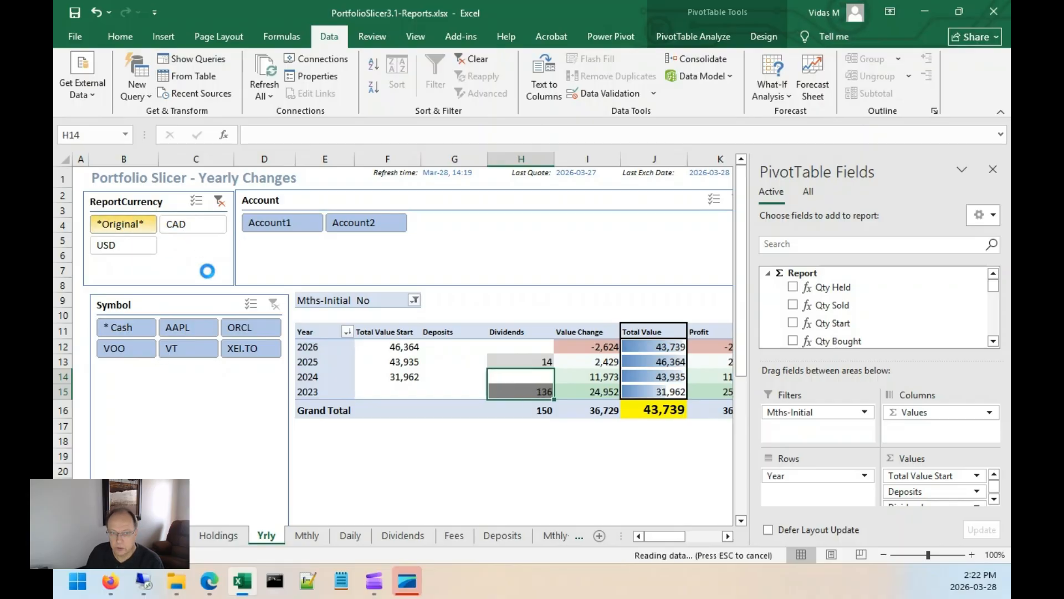
click(539, 361)
click(542, 393)
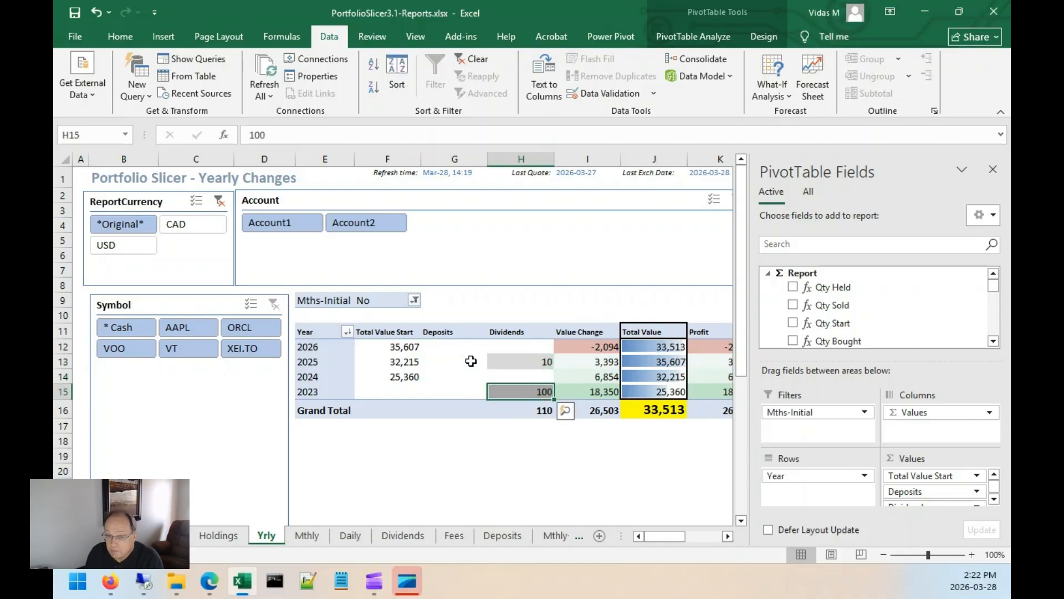
click(125, 242)
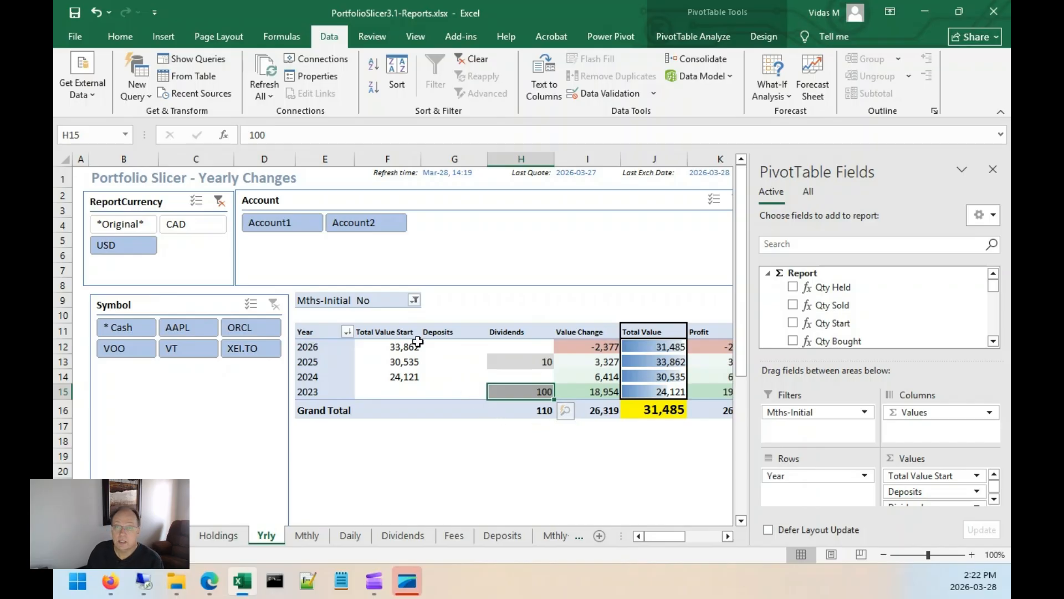
mouse_move(417, 342)
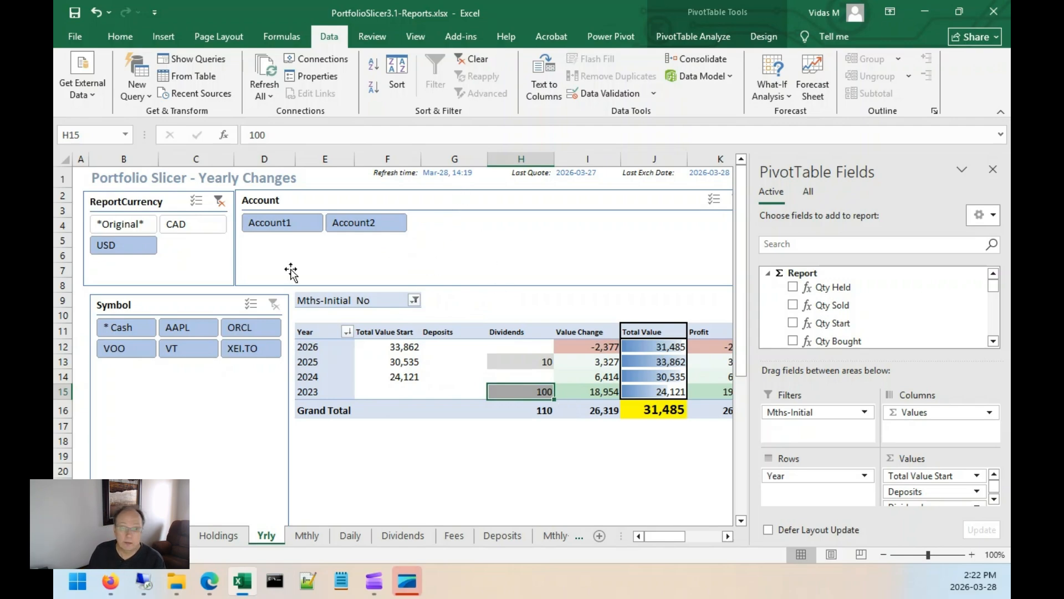
click(493, 302)
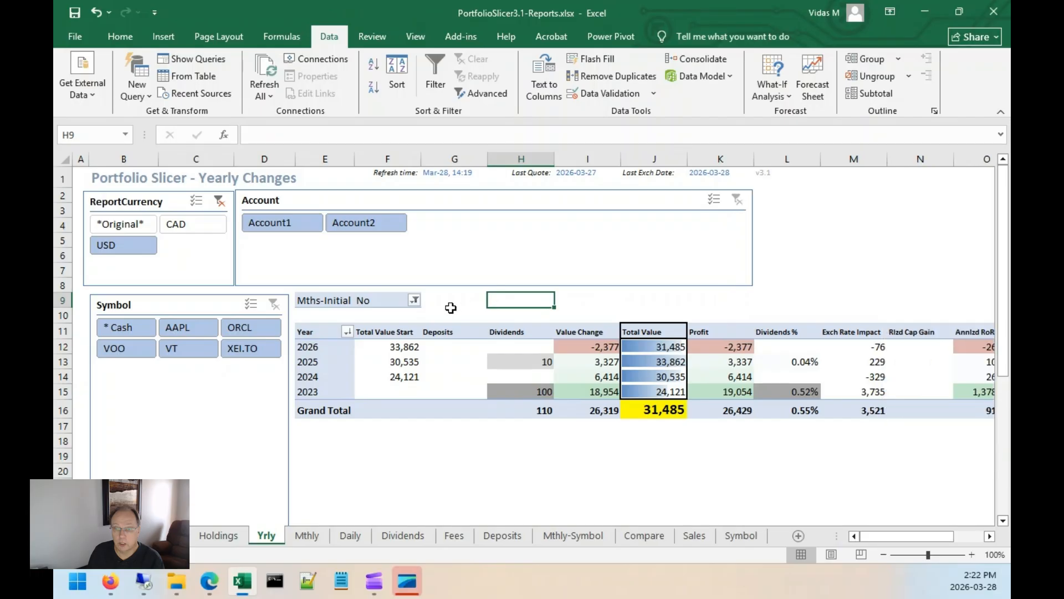